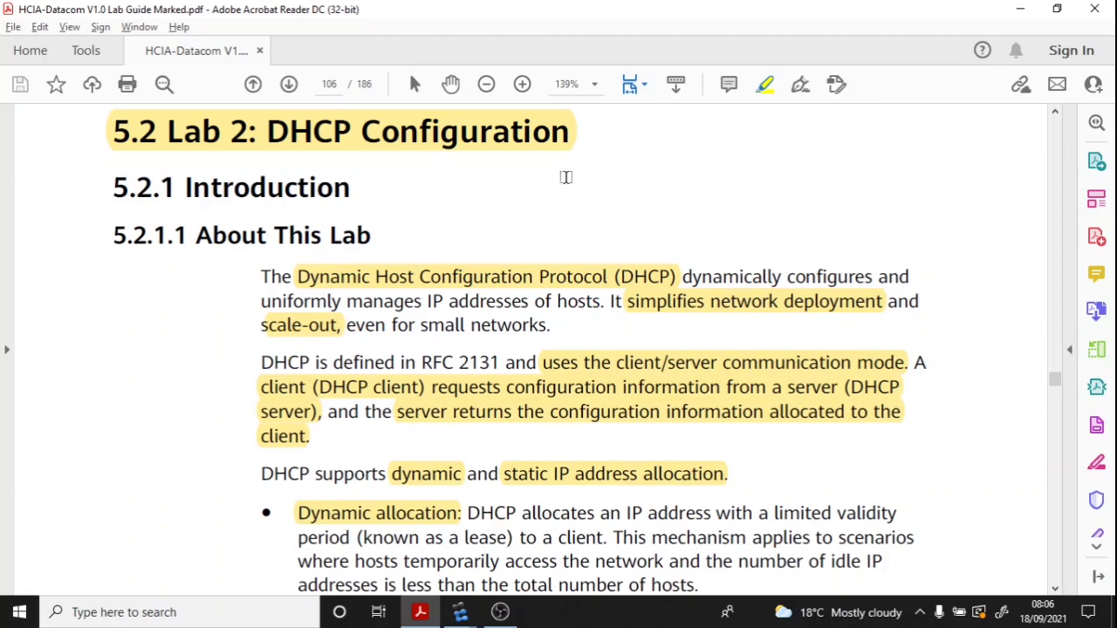
# Step: Review the opening DHCP definition in About This Lab and remove the highlight from "scale-out,"
pyautogui.click(528, 277)
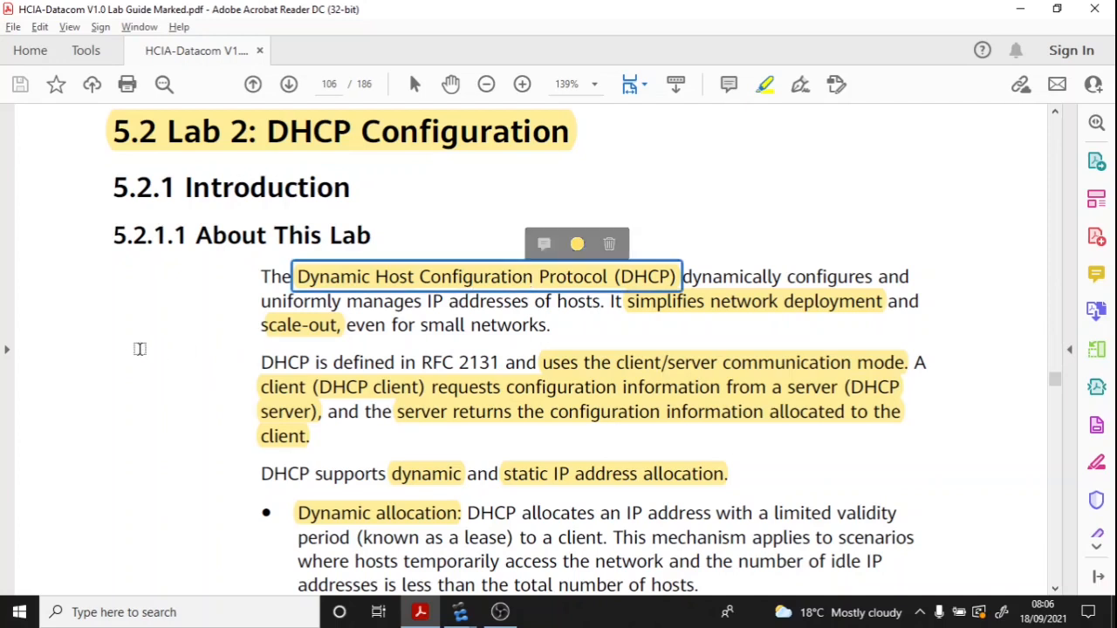
pyautogui.scroll(-1, 142, 348)
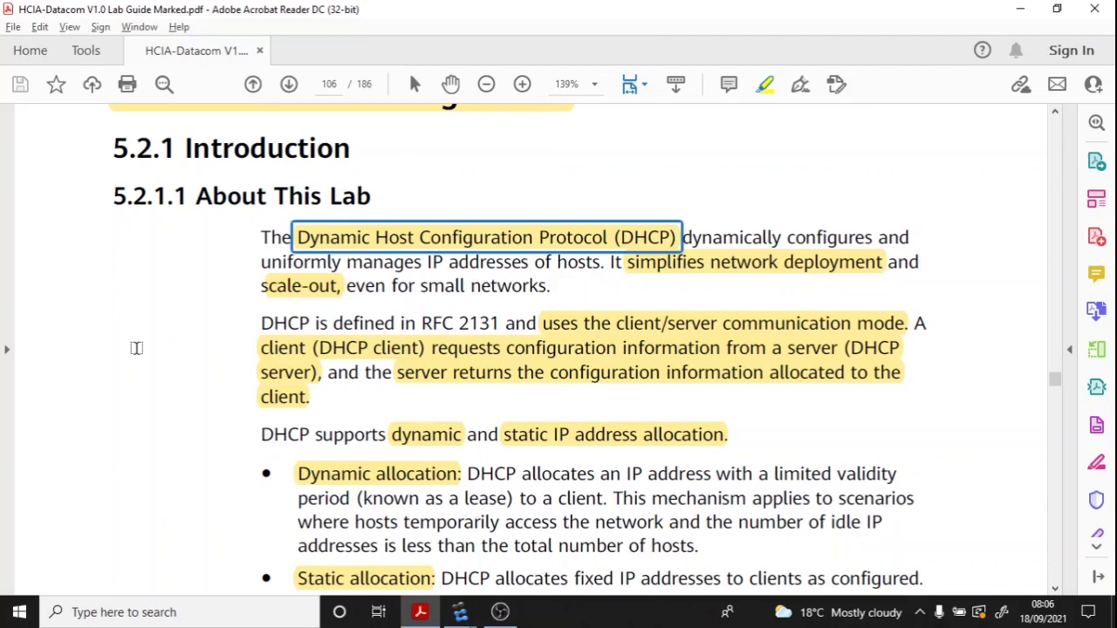
pyautogui.click(738, 264)
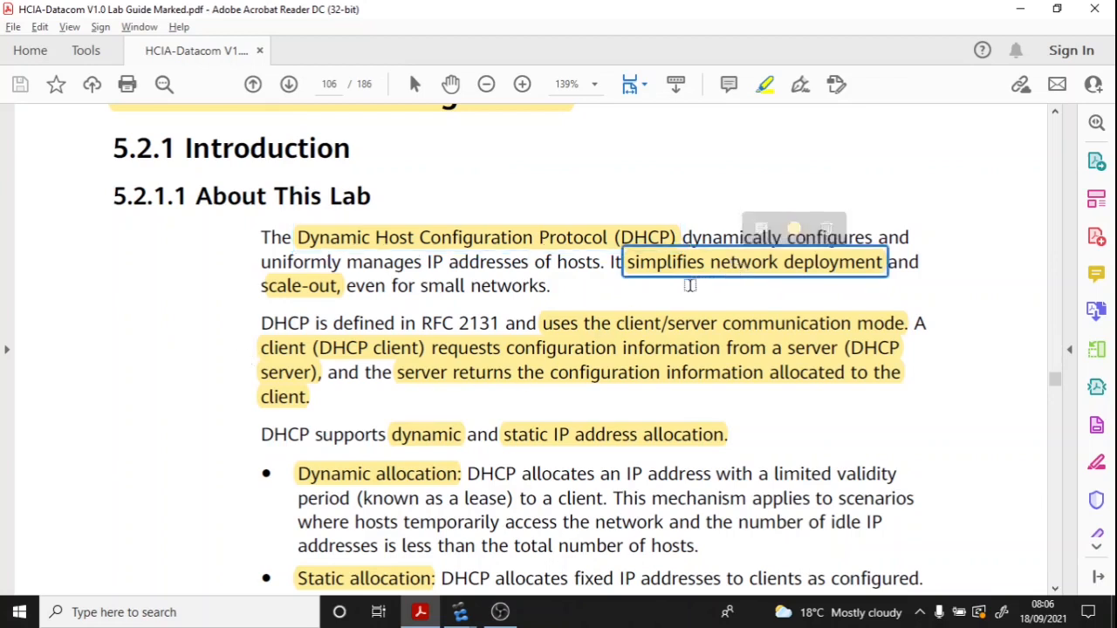
pyautogui.click(283, 292)
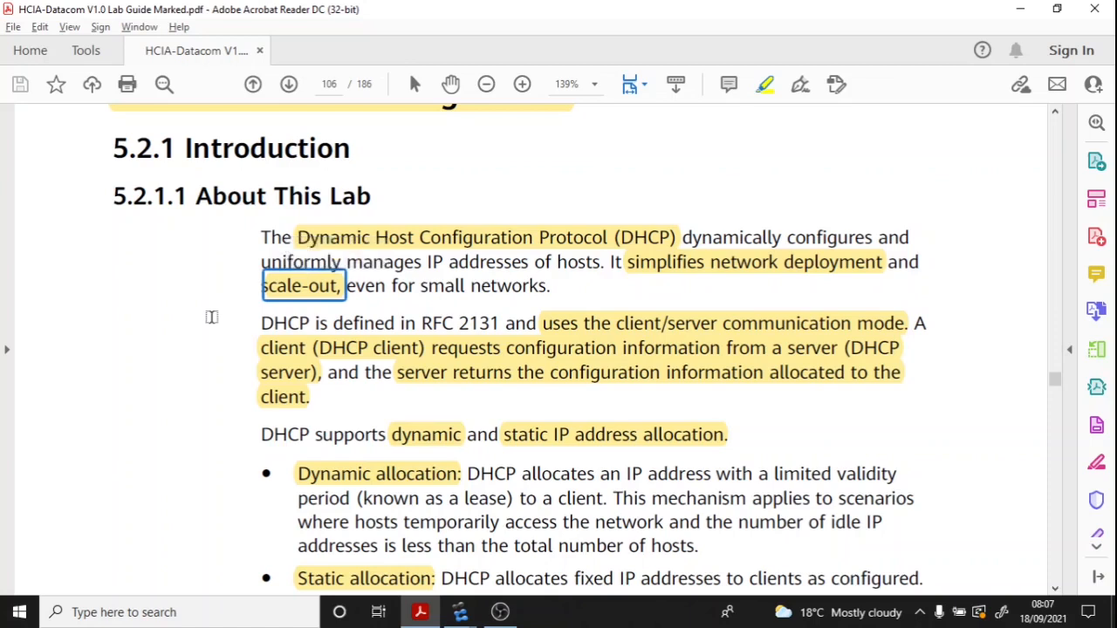
pyautogui.scroll(-1, 213, 320)
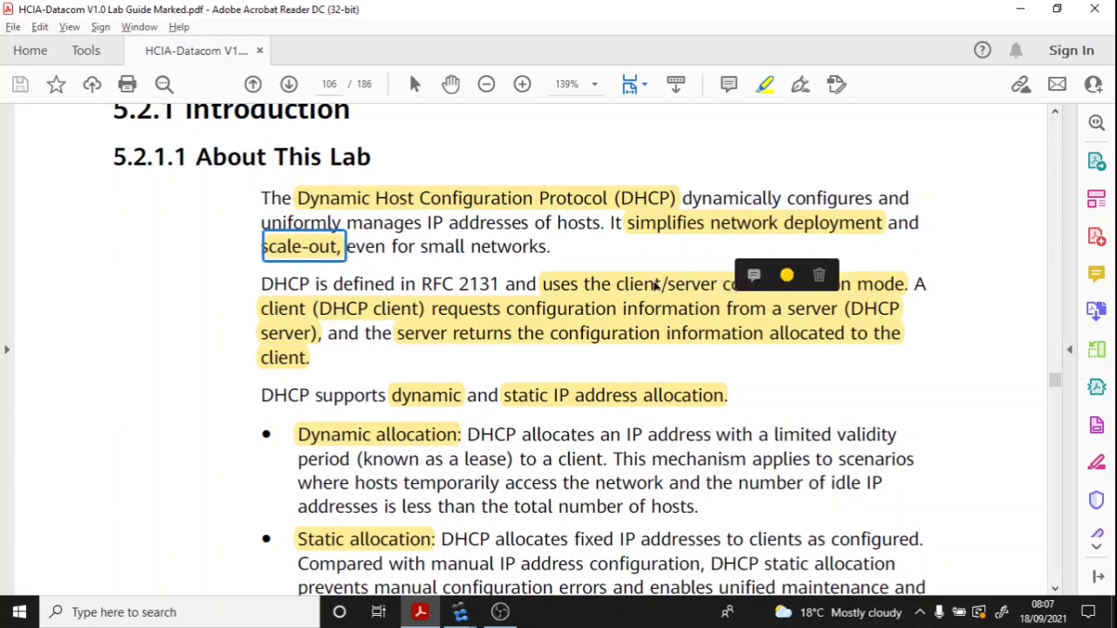
pyautogui.moveTo(592, 308)
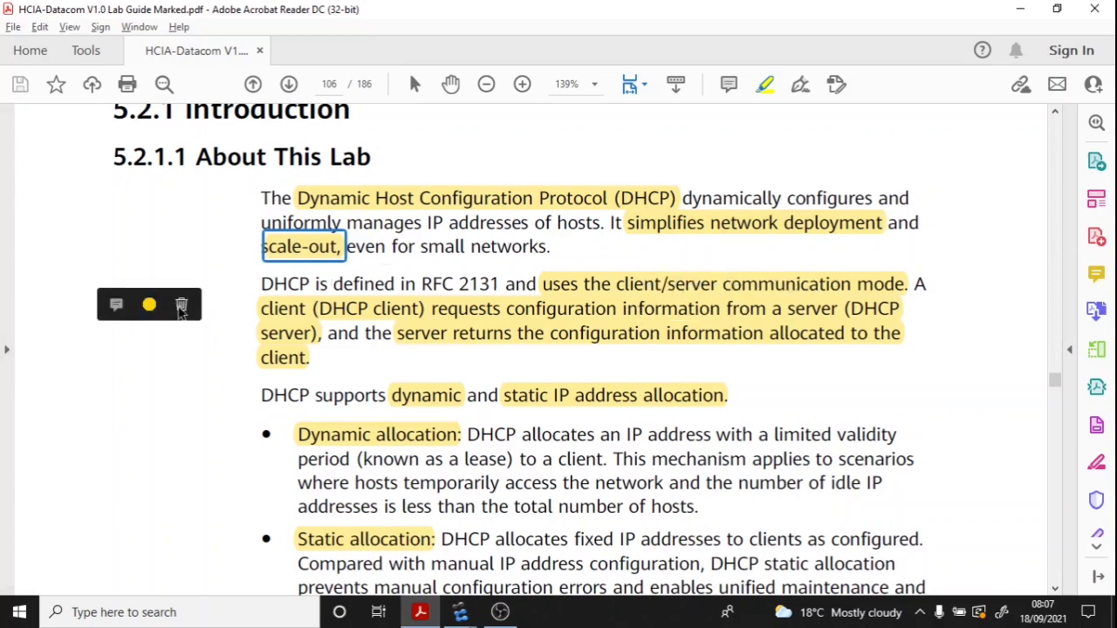
pyautogui.click(185, 307)
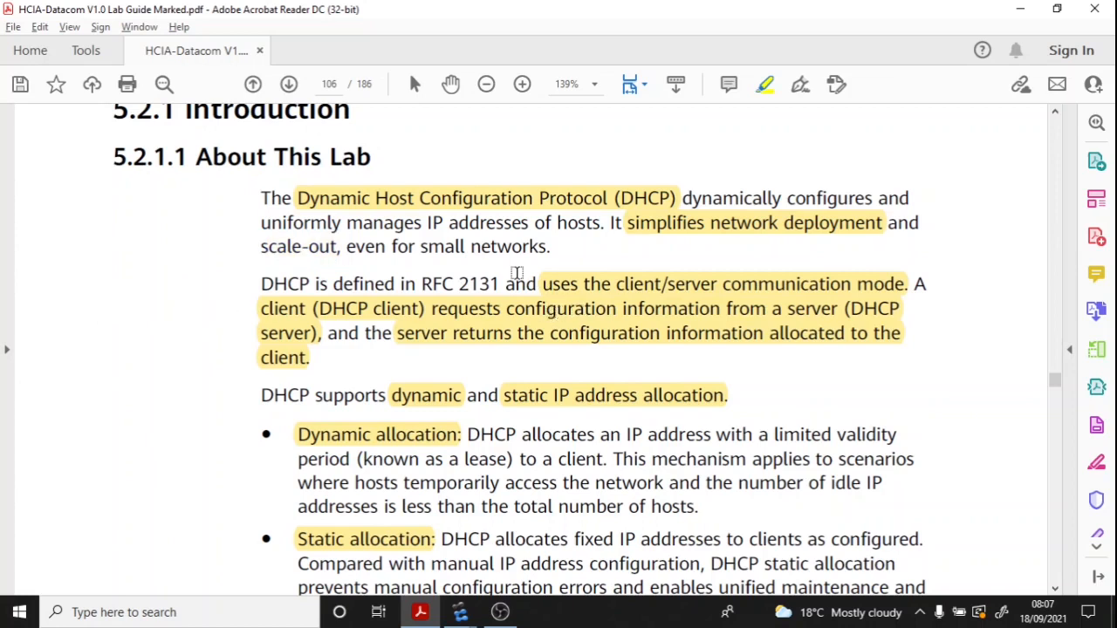
# Step: Review the highlighted passages on the client/server communication mode, the client's request and the server's reply
pyautogui.click(703, 285)
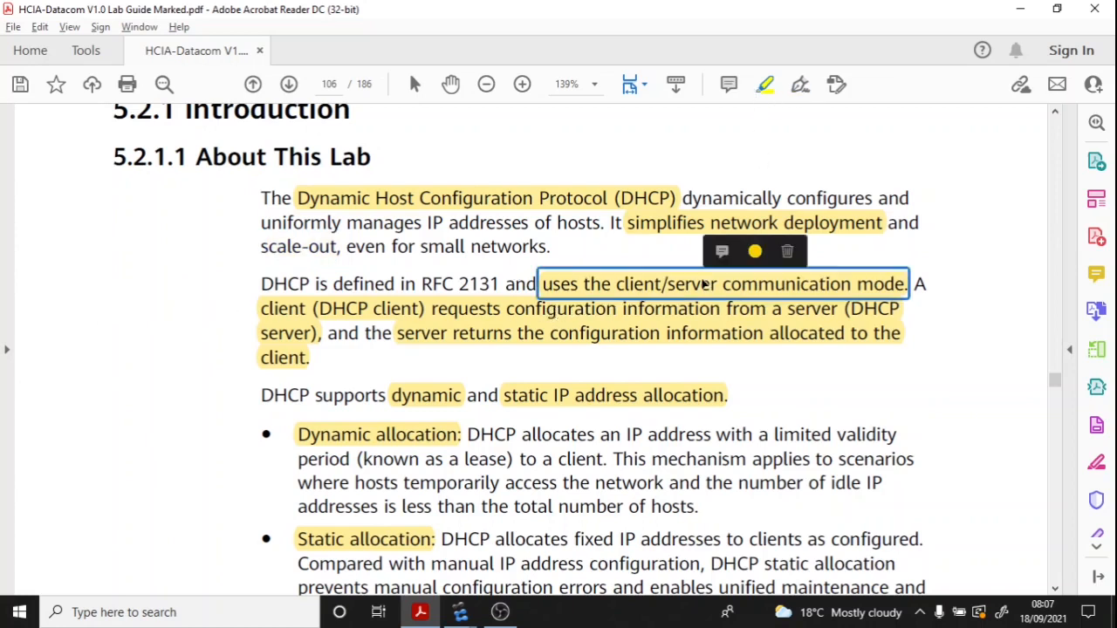
pyautogui.scroll(-1, 441, 294)
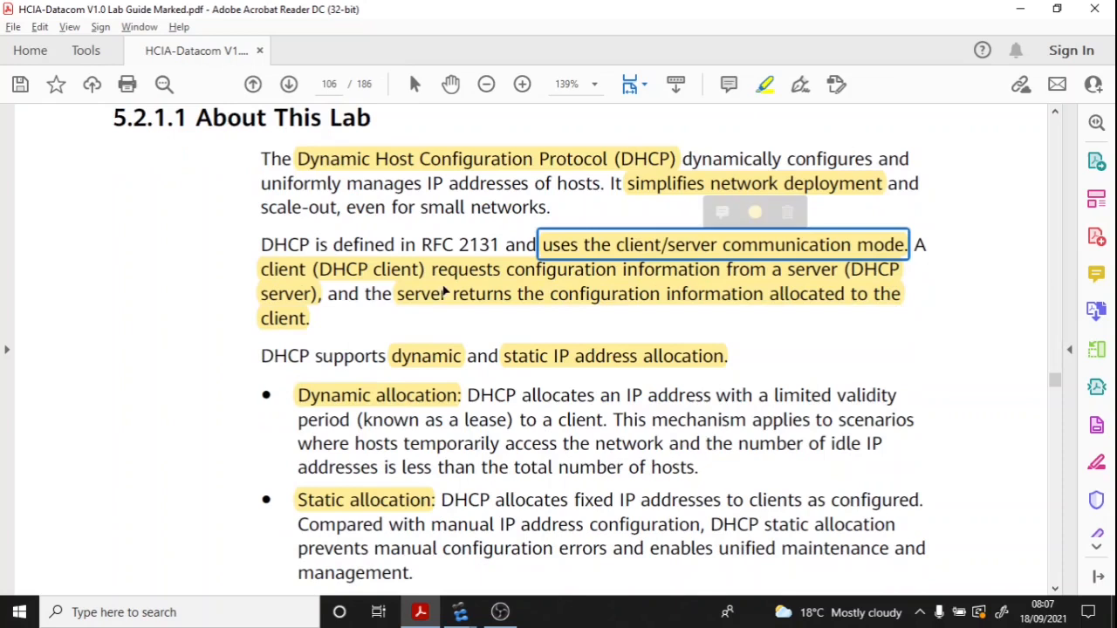
pyautogui.click(390, 273)
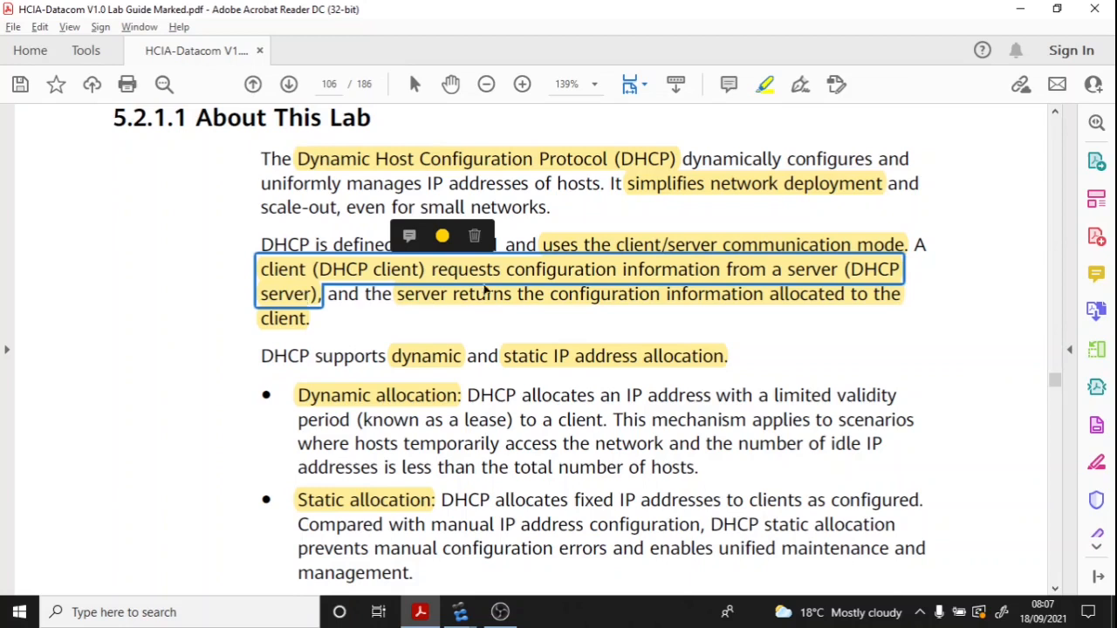
pyautogui.click(547, 299)
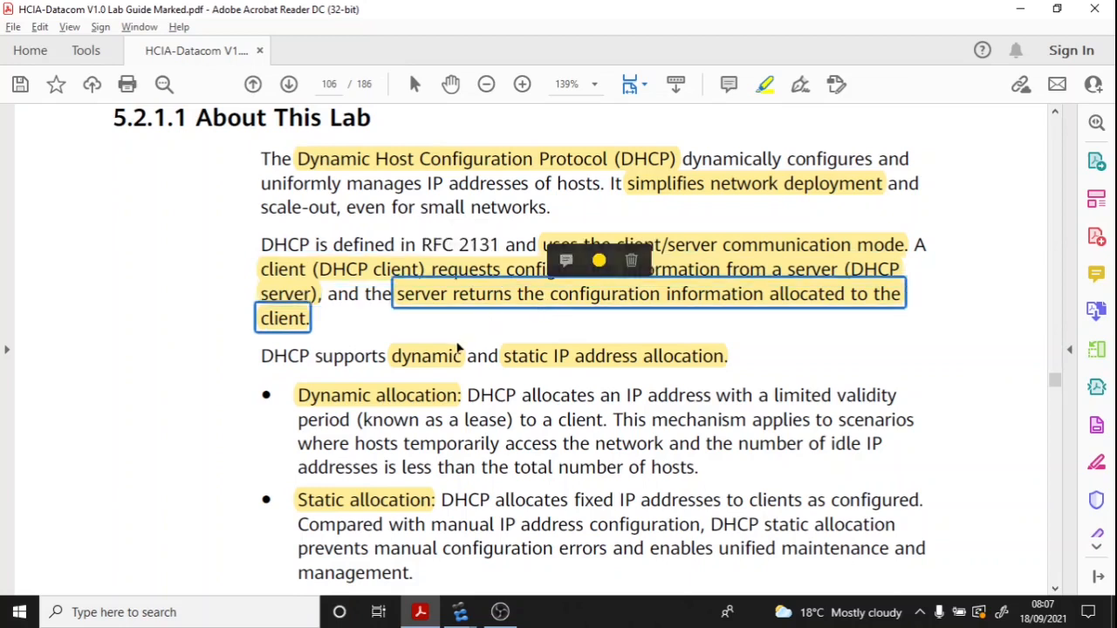
pyautogui.scroll(-1, 459, 349)
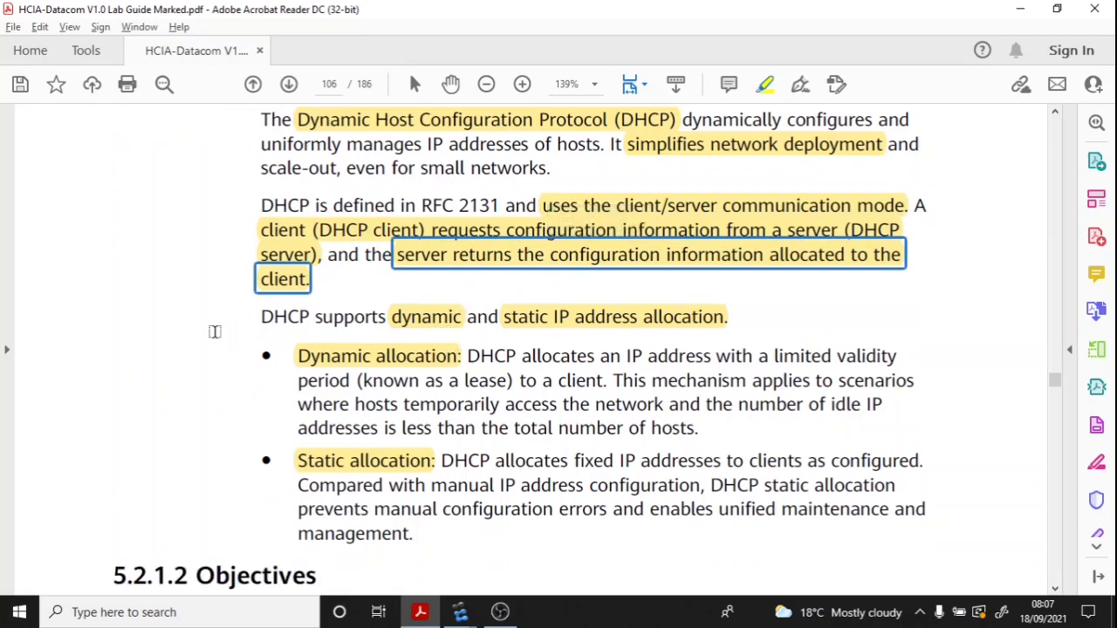
pyautogui.scroll(-4, 215, 332)
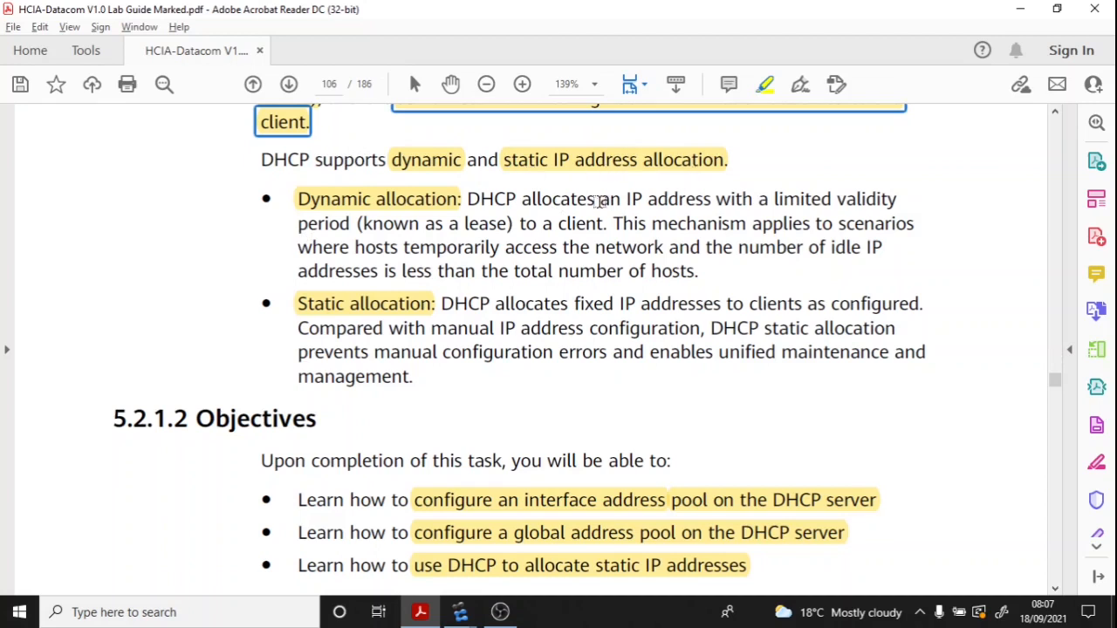
# Step: Compare the dynamic and static allocation bullets and highlight "(known as a lease" in the dynamic allocation description
pyautogui.click(356, 204)
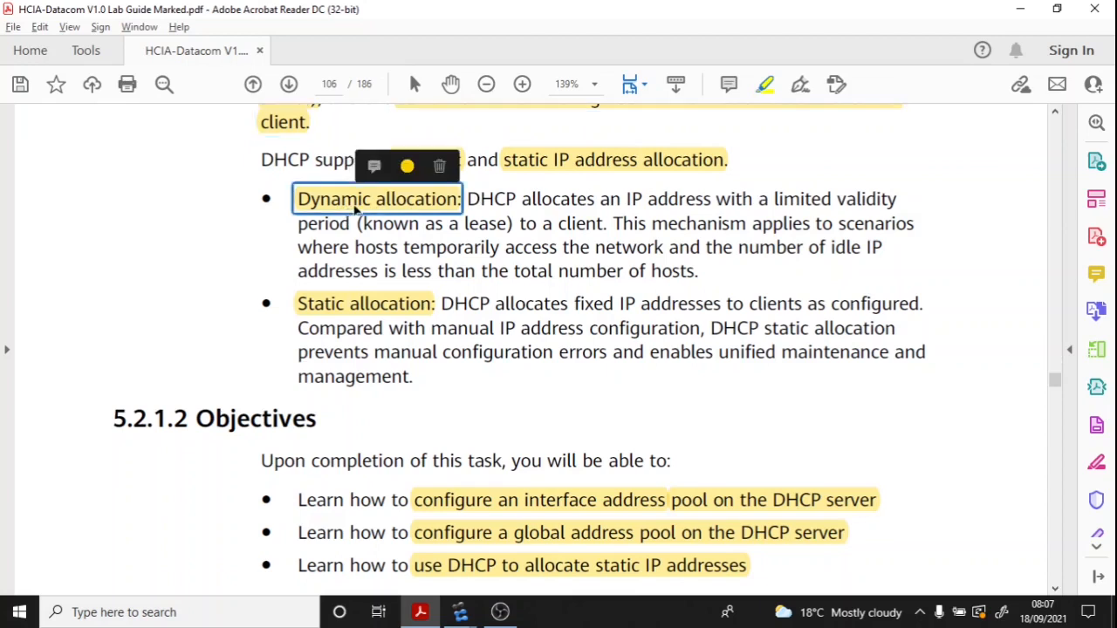
pyautogui.click(356, 305)
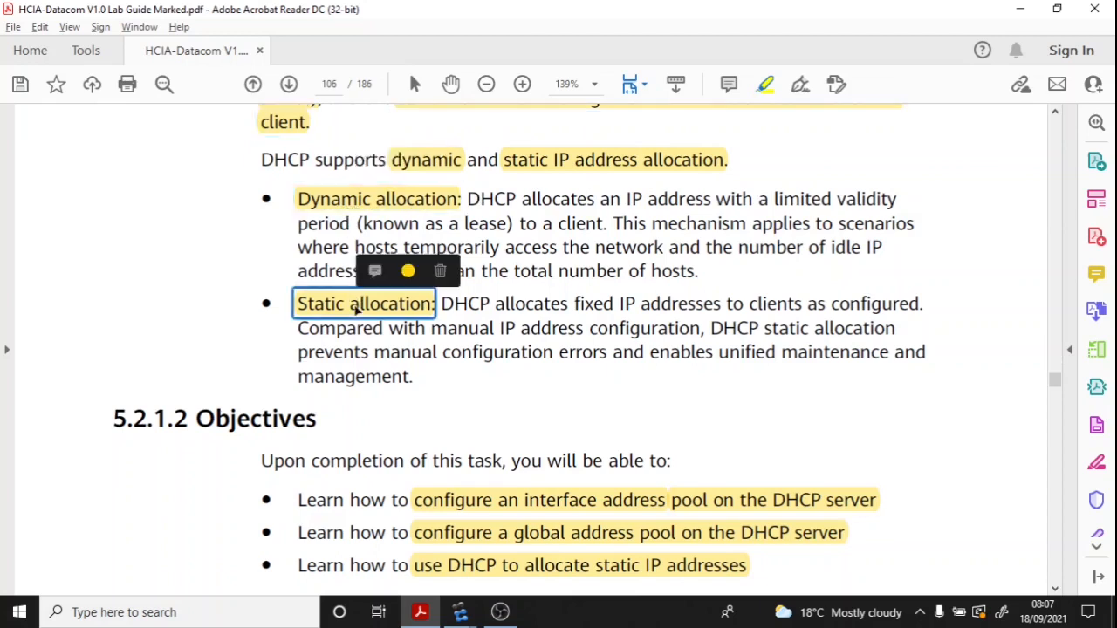
pyautogui.click(402, 206)
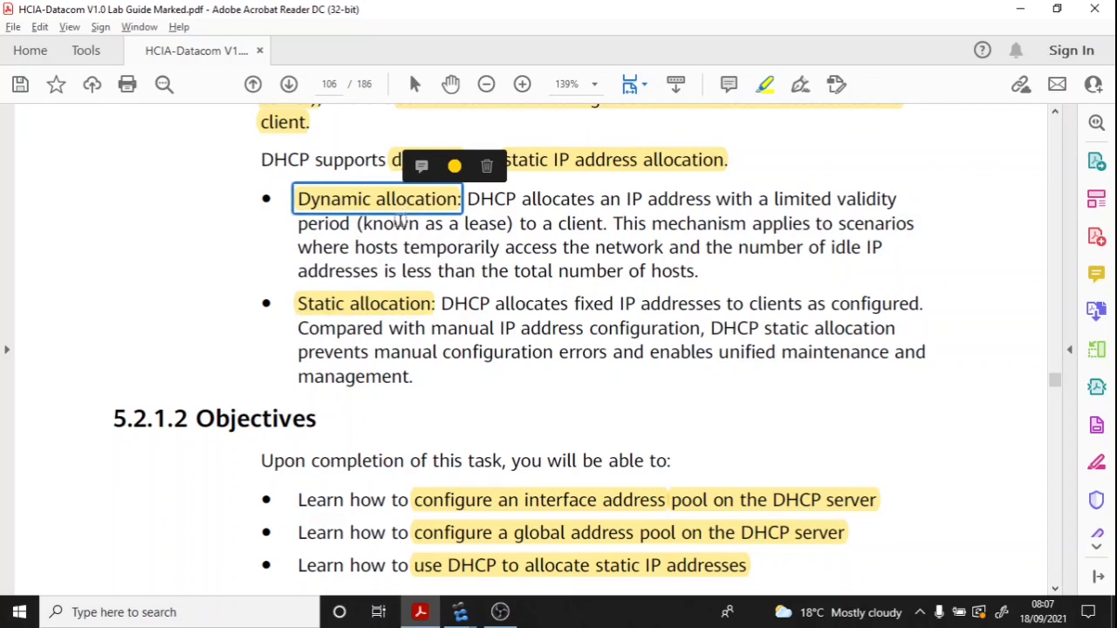
pyautogui.moveTo(358, 223); pyautogui.dragTo(503, 225)
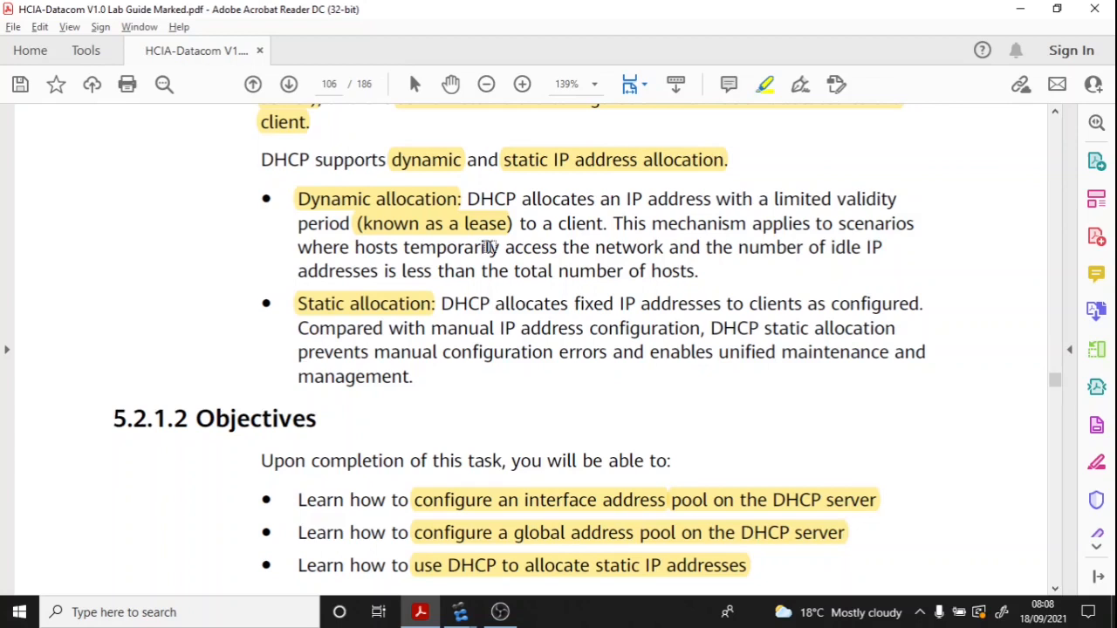
# Step: Read the lab's Objectives and Networking Topology sections, including the client and server roles of R1, R2 and R3
pyautogui.scroll(-1, 491, 247)
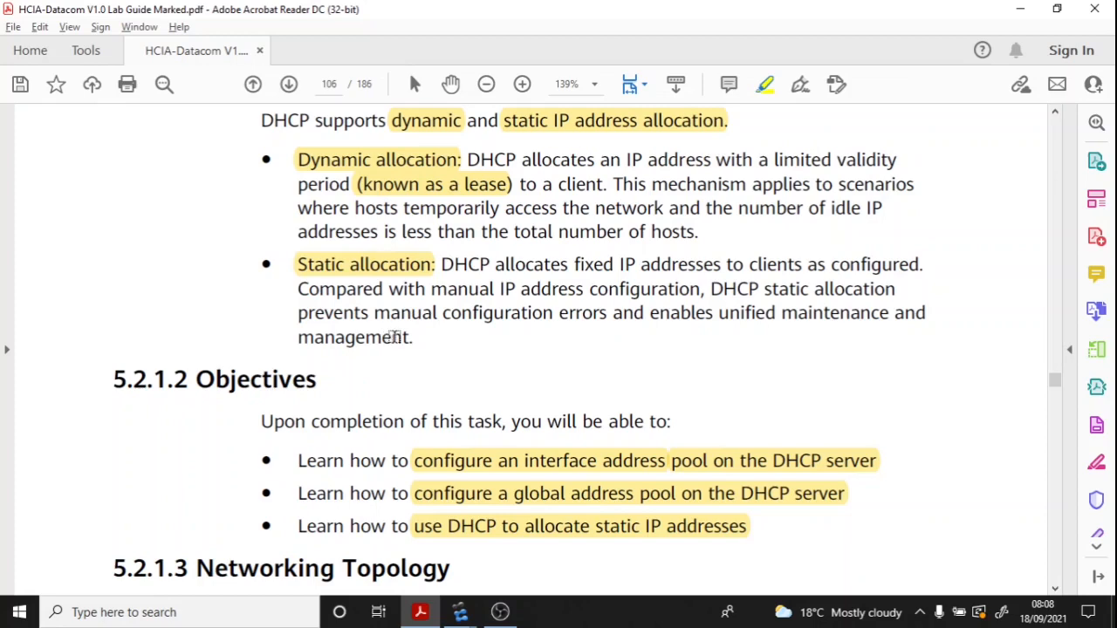
pyautogui.scroll(-3, 394, 337)
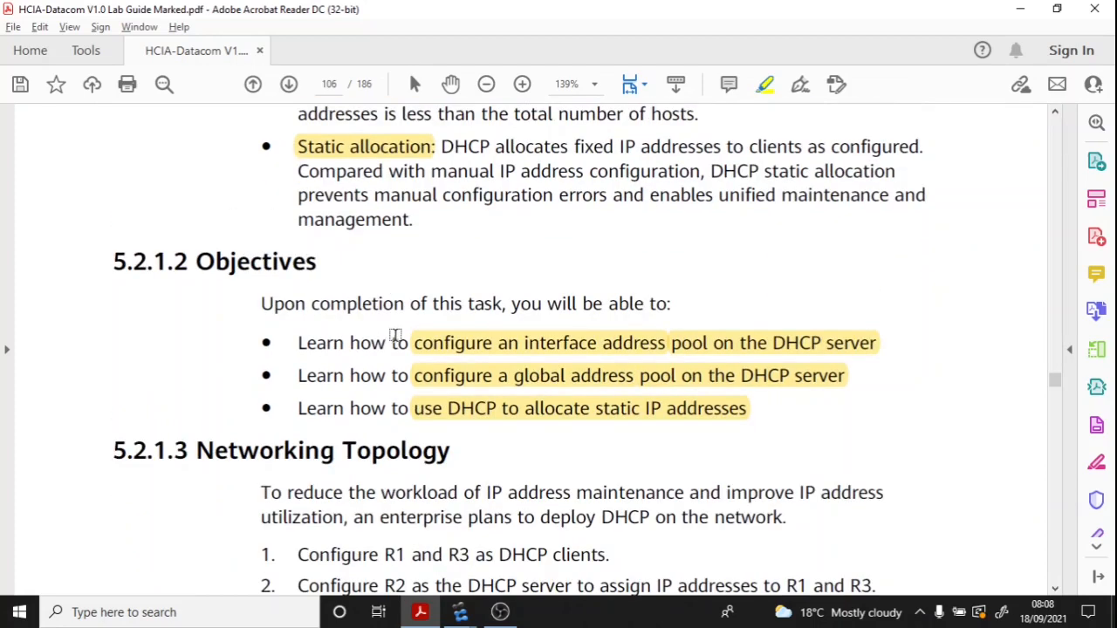
pyautogui.scroll(-2, 394, 336)
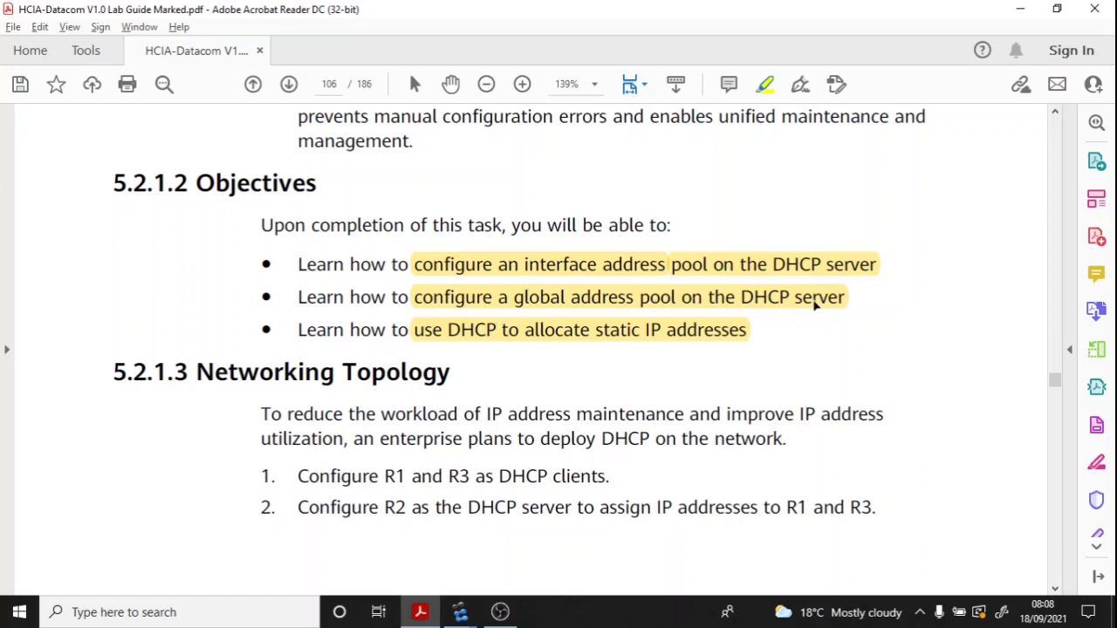
pyautogui.scroll(-2, 823, 329)
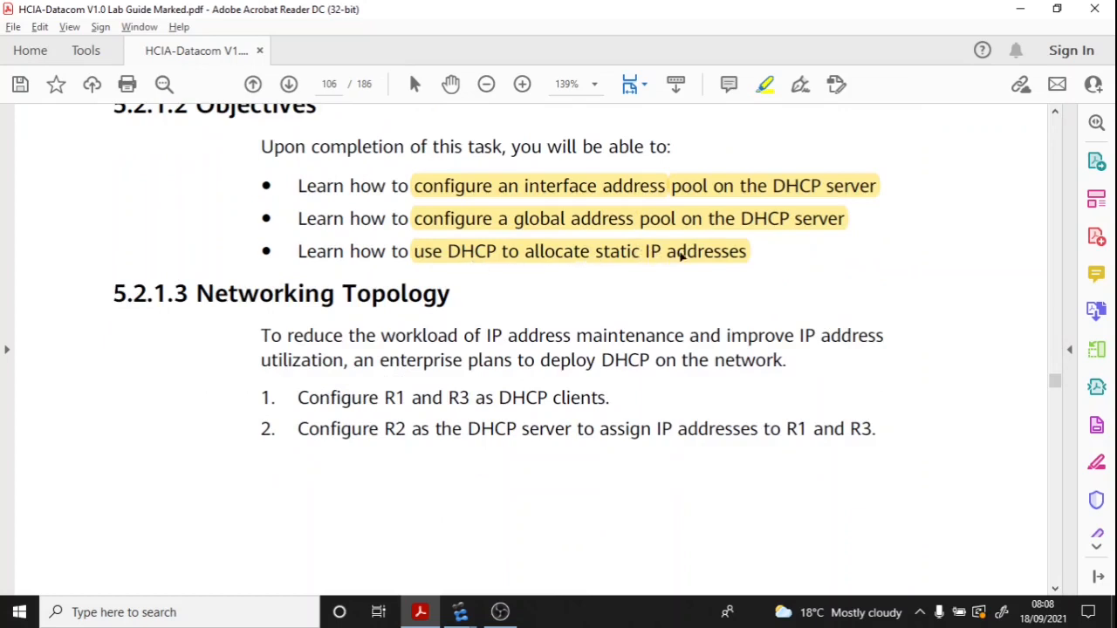
pyautogui.scroll(4, 616, 252)
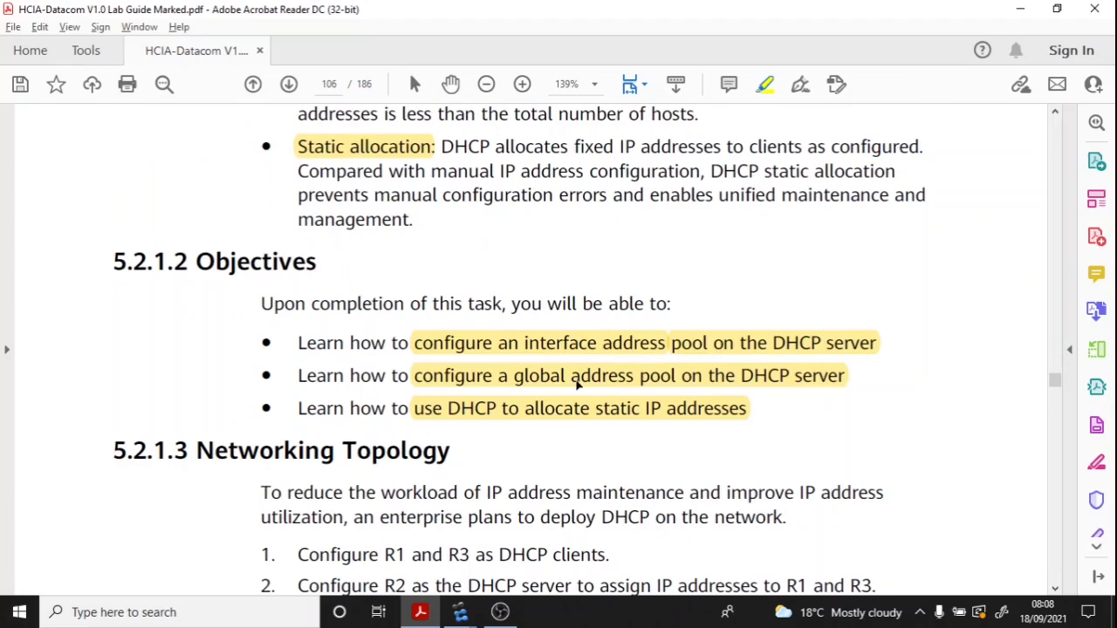
pyautogui.scroll(-8, 742, 415)
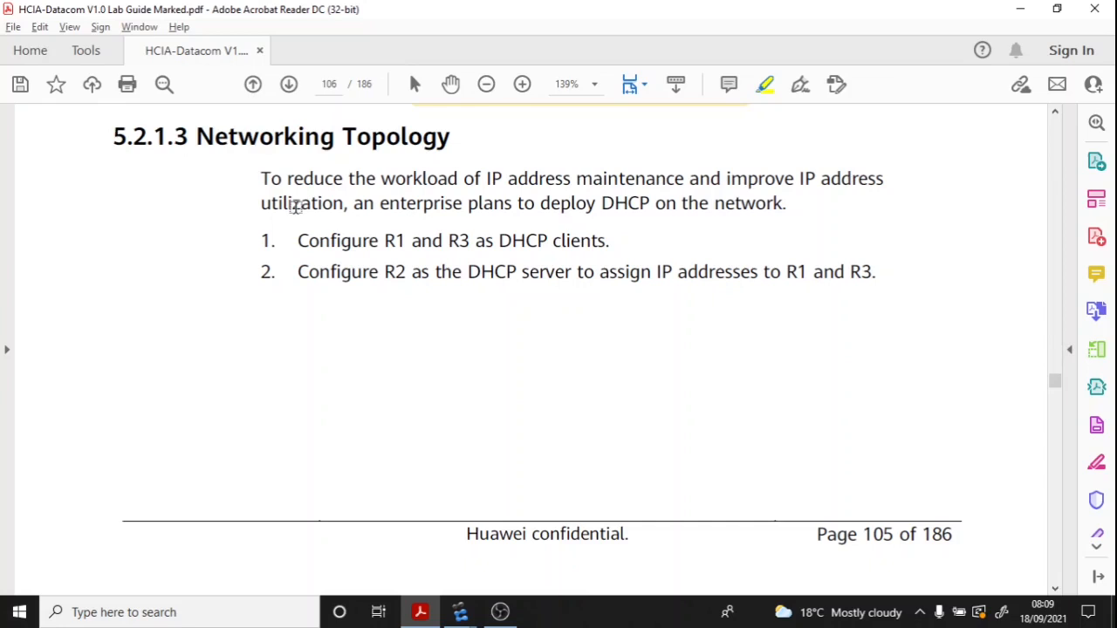
pyautogui.scroll(-2, 381, 222)
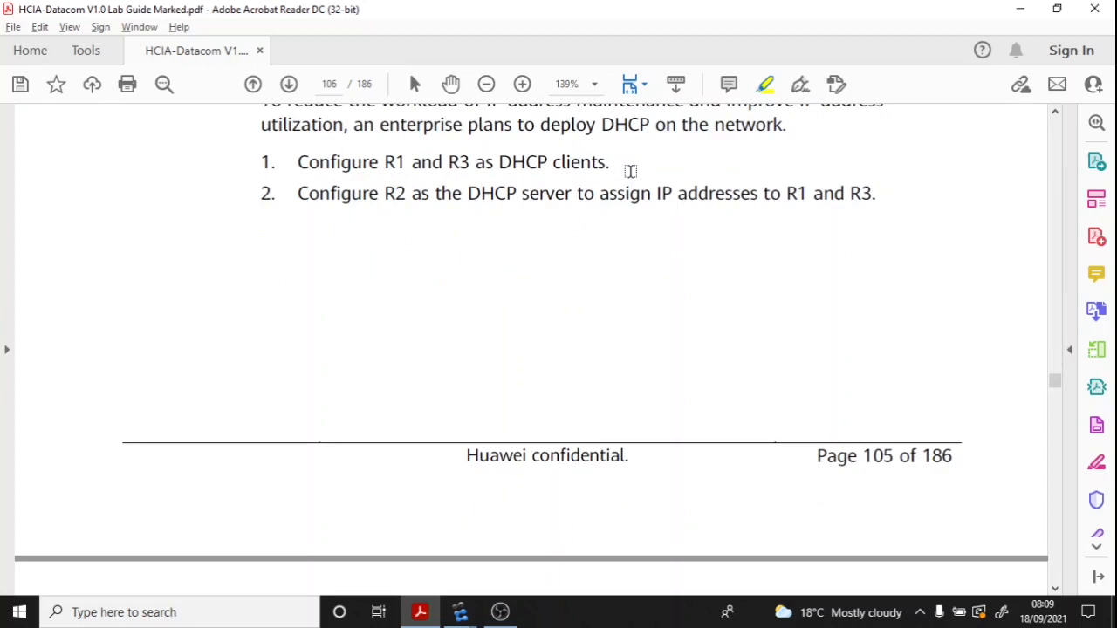
# Step: Switch to the eNSP topology and point out DHCP clients R1 and R3 and DHCP server R2
pyautogui.hotkey('alt', 'Tab')
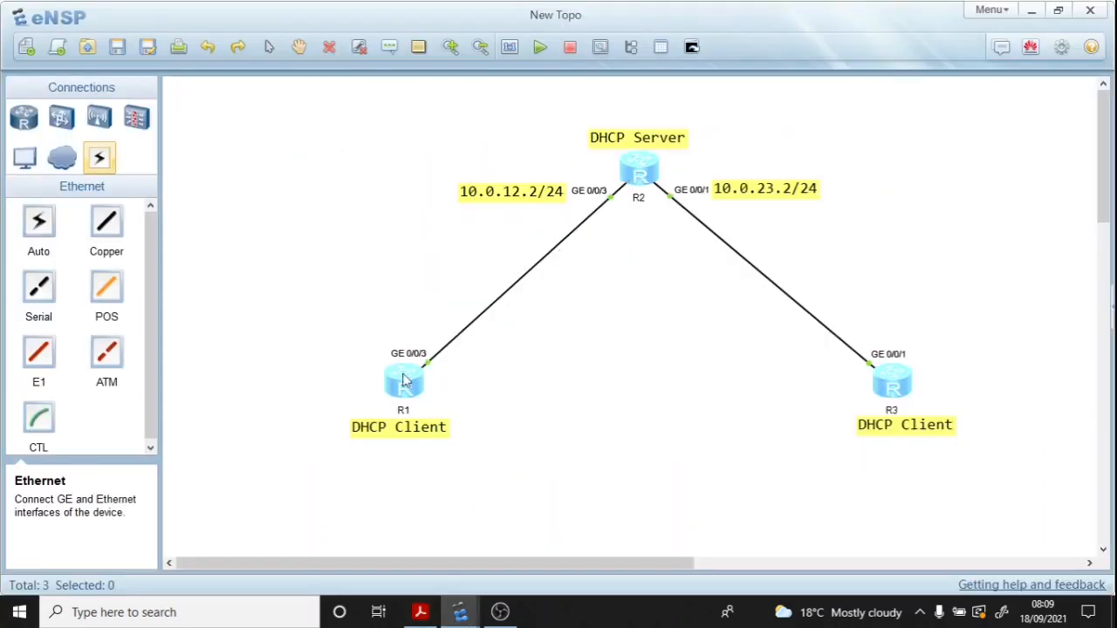
pyautogui.click(404, 386)
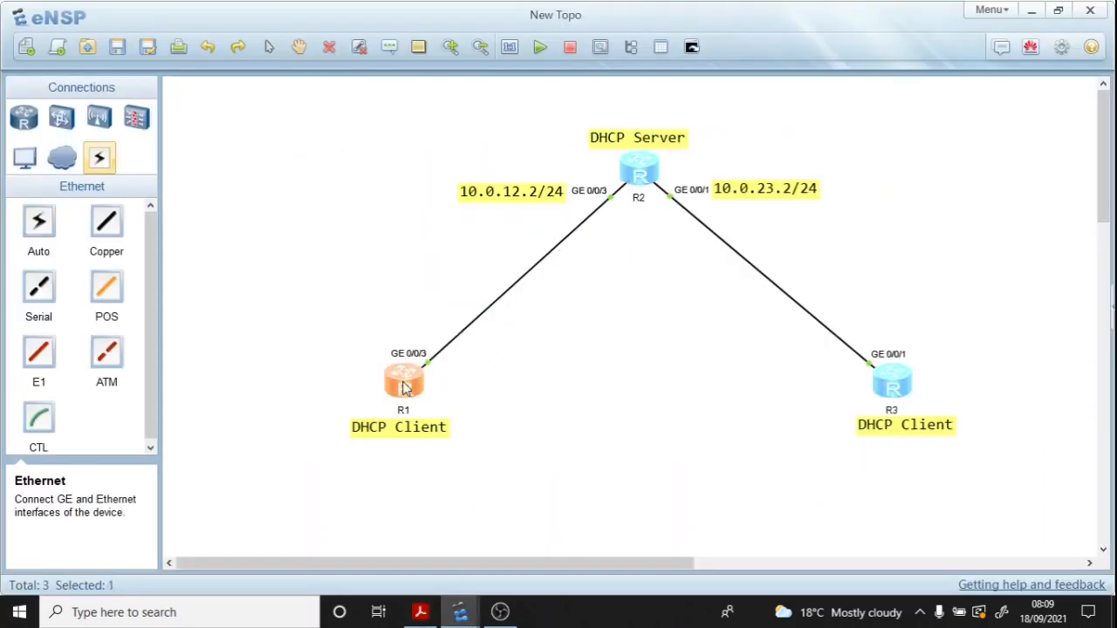
pyautogui.click(895, 389)
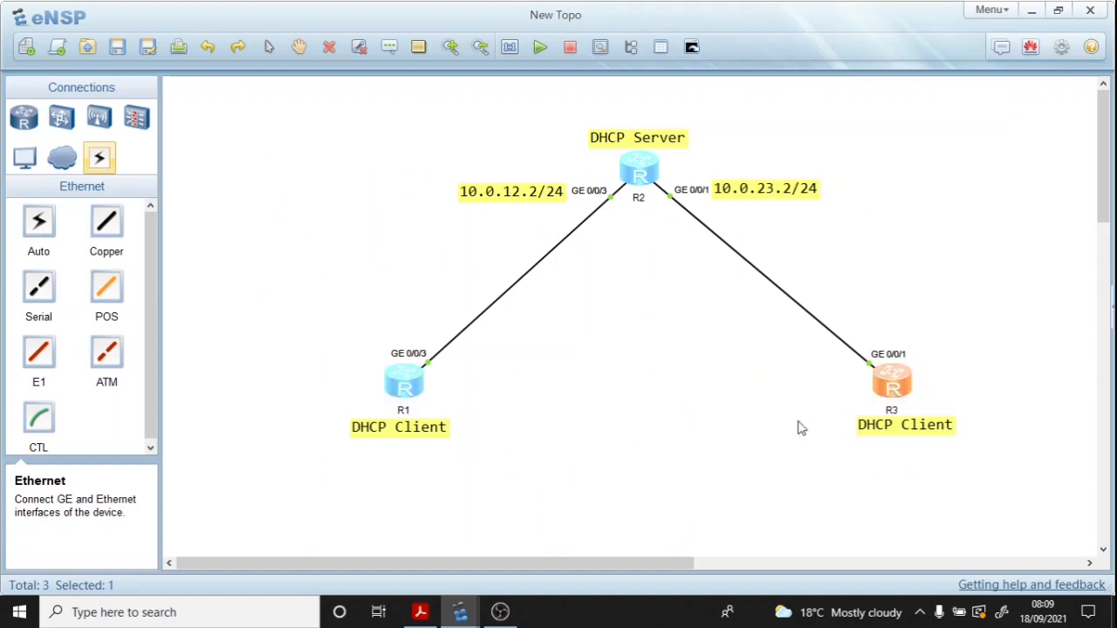
pyautogui.click(711, 446)
pyautogui.click(638, 175)
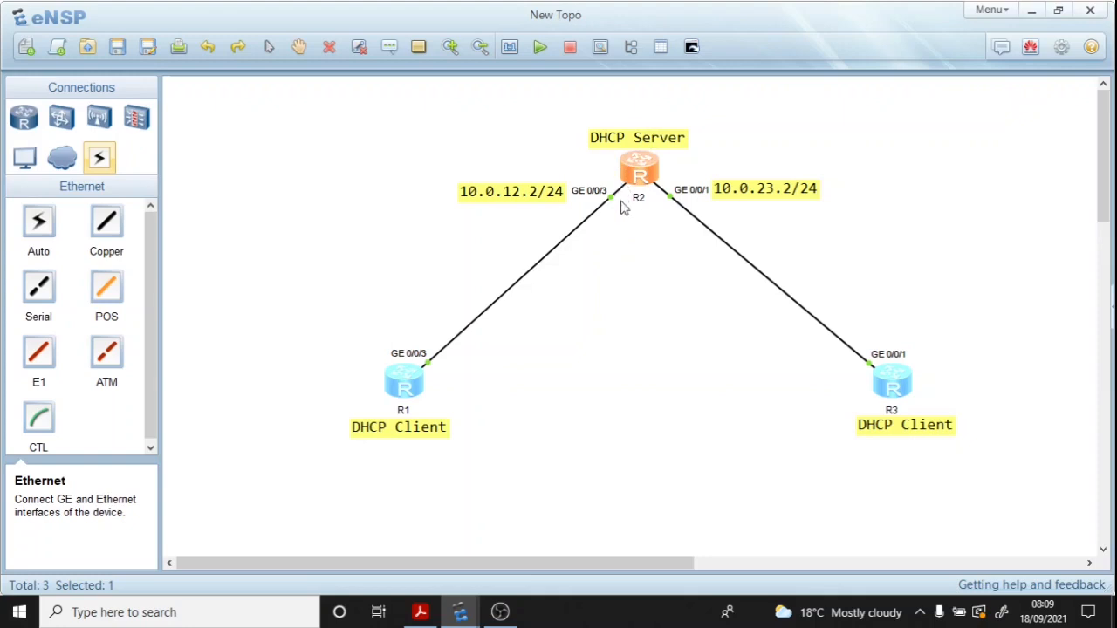
# Step: Add a "Dynamic Allocation" text label and align it directly beneath R1's DHCP Client label
pyautogui.click(390, 48)
pyautogui.click(310, 448)
pyautogui.write('Dynamic Allocation')
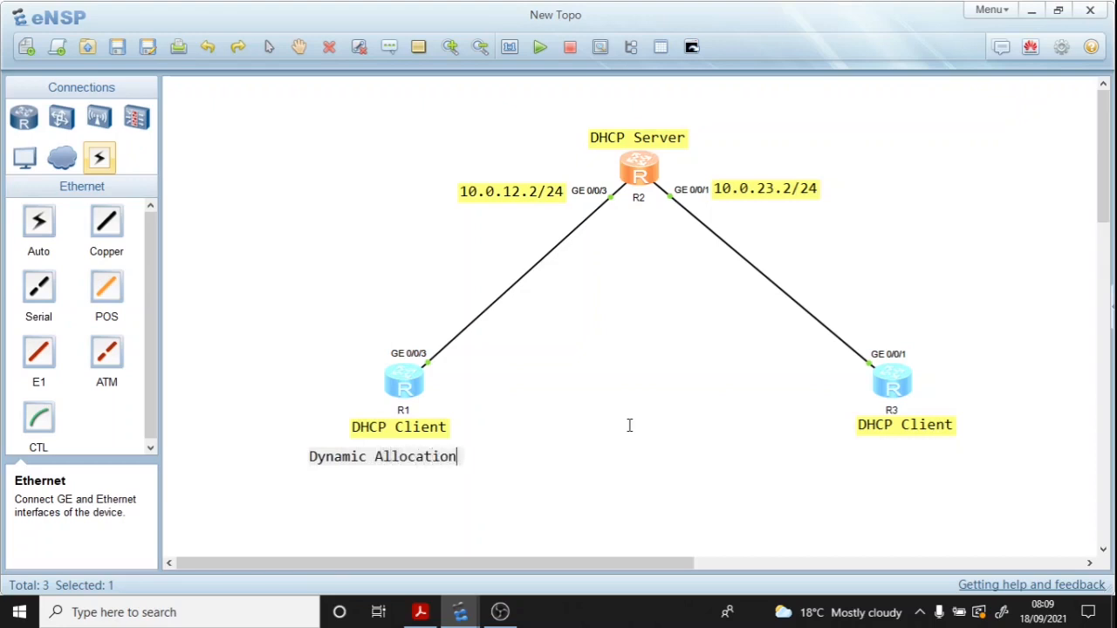
pyautogui.click(611, 410)
pyautogui.moveTo(376, 464)
pyautogui.mouseDown()
pyautogui.moveTo(400, 451)
pyautogui.moveTo(379, 463)
pyautogui.moveTo(388, 460)
pyautogui.mouseUp()
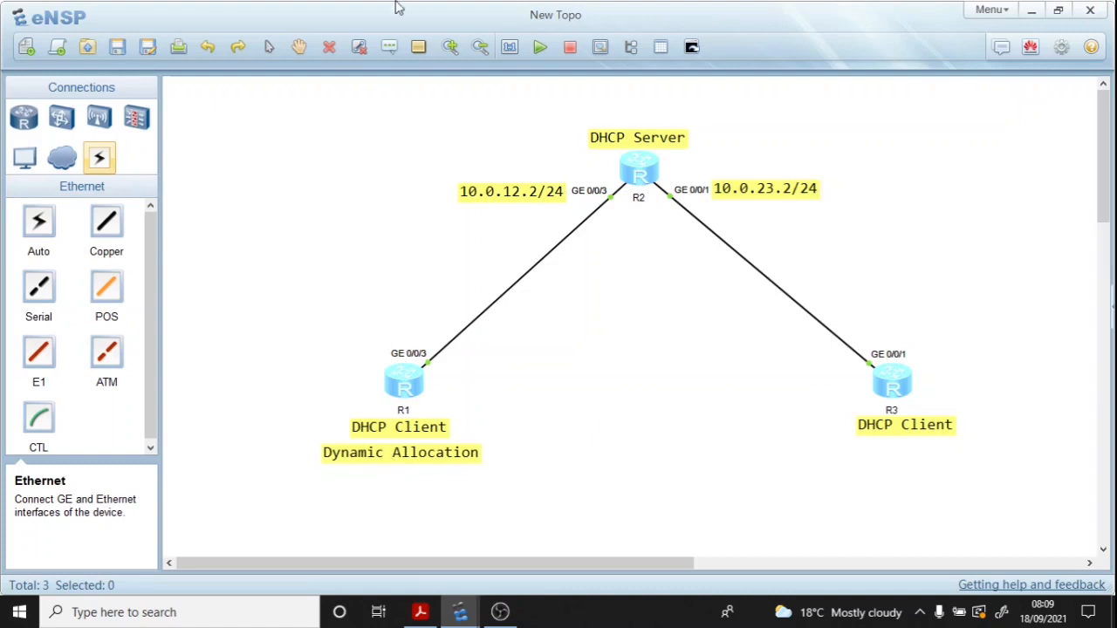
# Step: Add a "Static Allocation" text label beneath R3's DHCP Client label
pyautogui.click(844, 448)
pyautogui.write('Static Allocation')
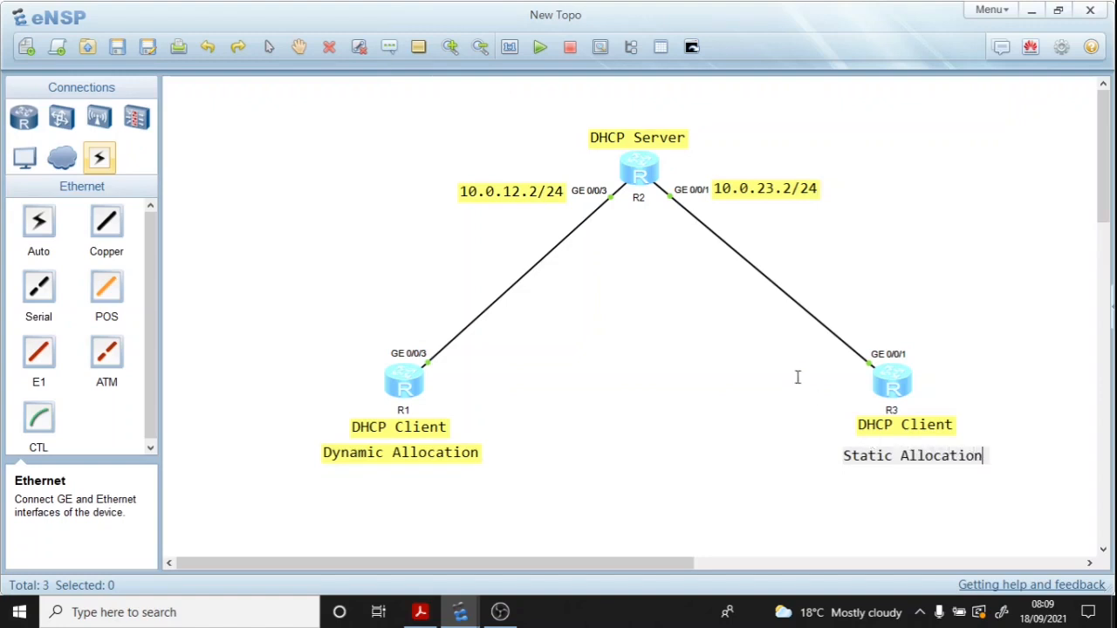
pyautogui.click(821, 398)
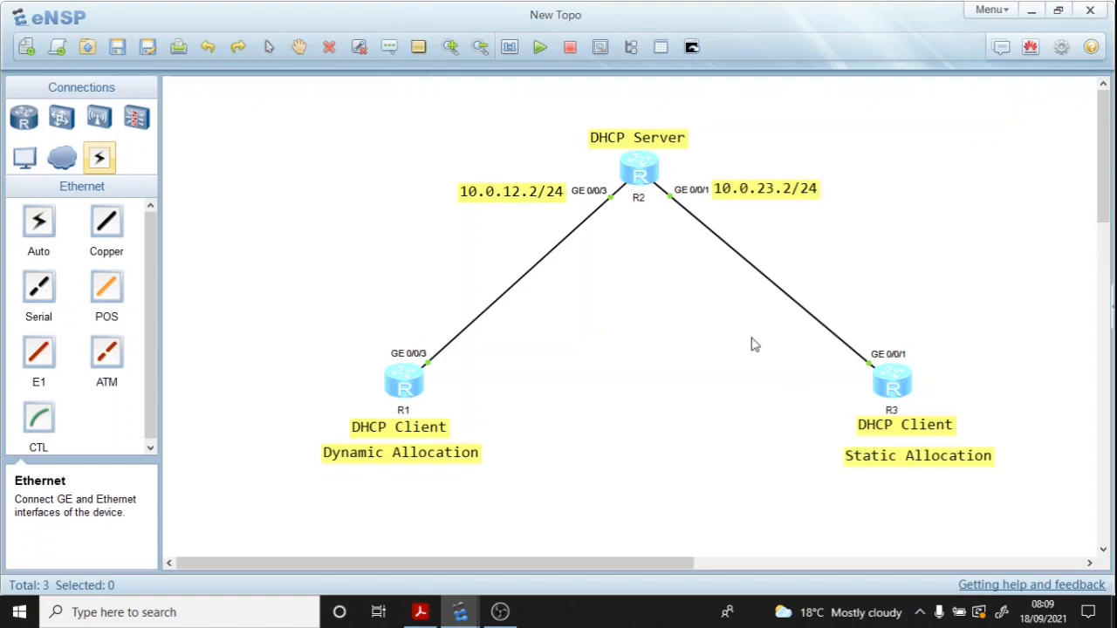
# Step: Add an "Interface Based" text label beneath the 10.0.12.2/24 address label near R2
pyautogui.click(389, 46)
pyautogui.click(415, 217)
pyautogui.write('Interface ')
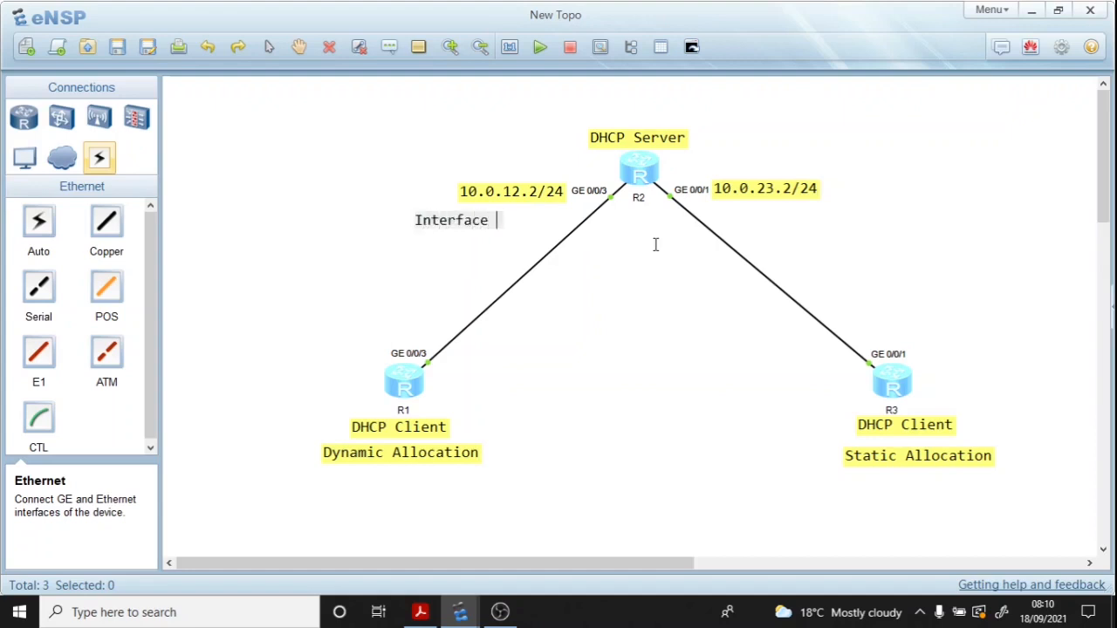
pyautogui.write('Based')
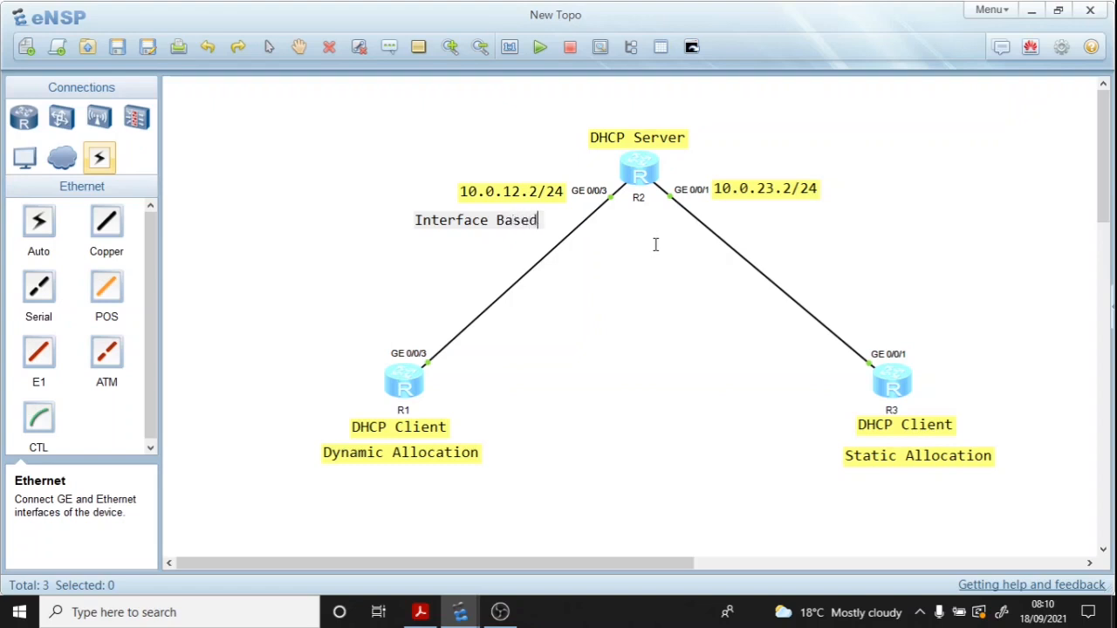
pyautogui.click(474, 137)
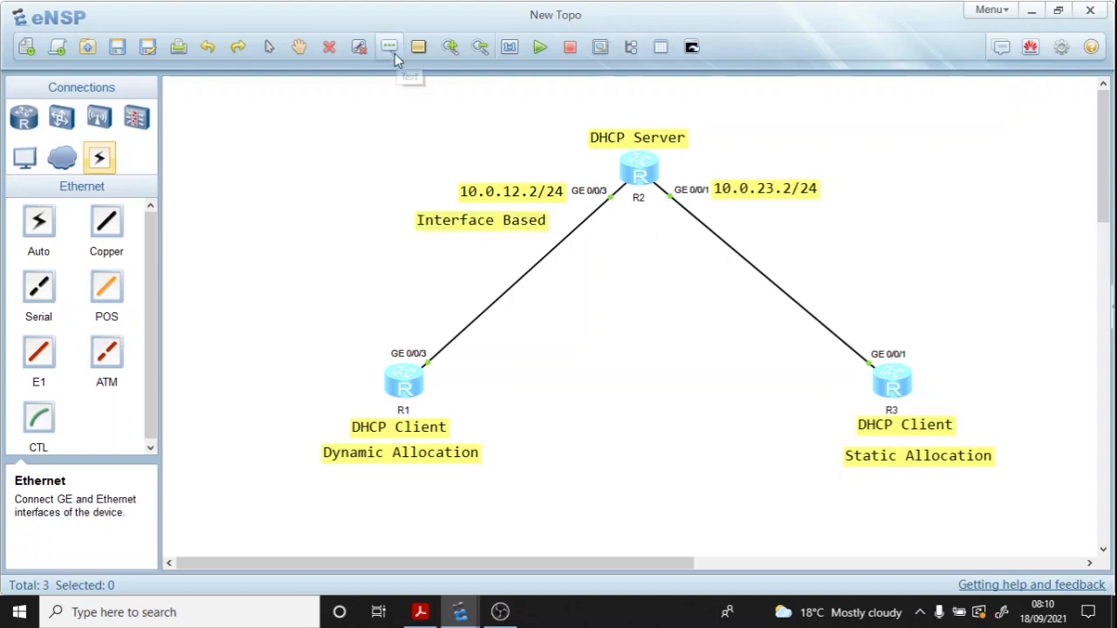
# Step: Add a "Global Based" text label beneath the 10.0.23.2/24 address label near R2
pyautogui.click(715, 212)
pyautogui.write('Gloc')
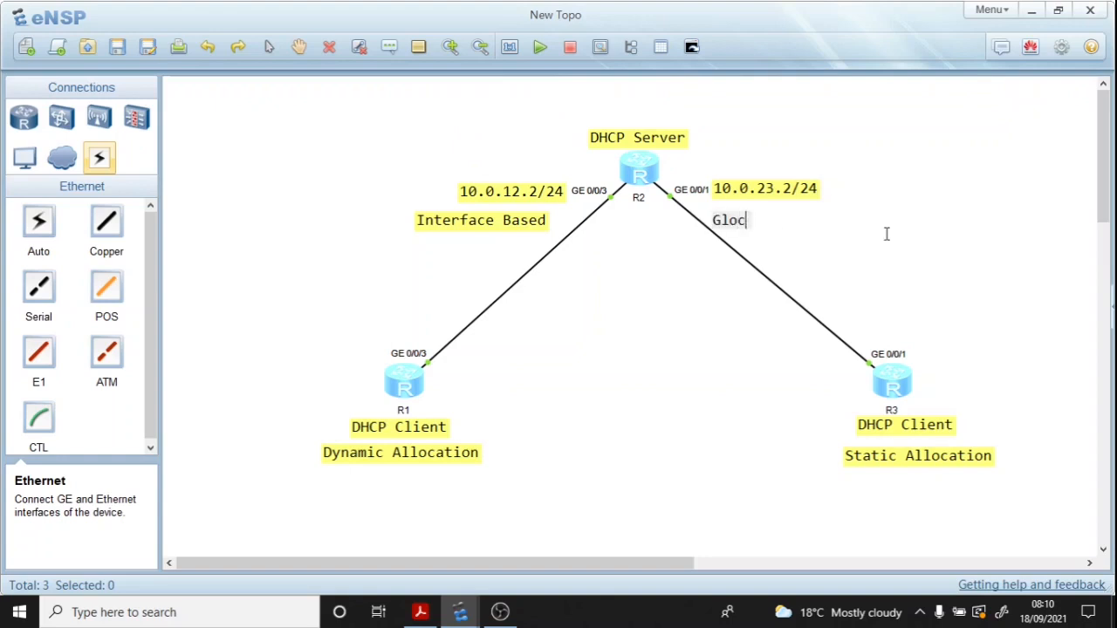
pyautogui.press('BackSpace')
pyautogui.write('bal B')
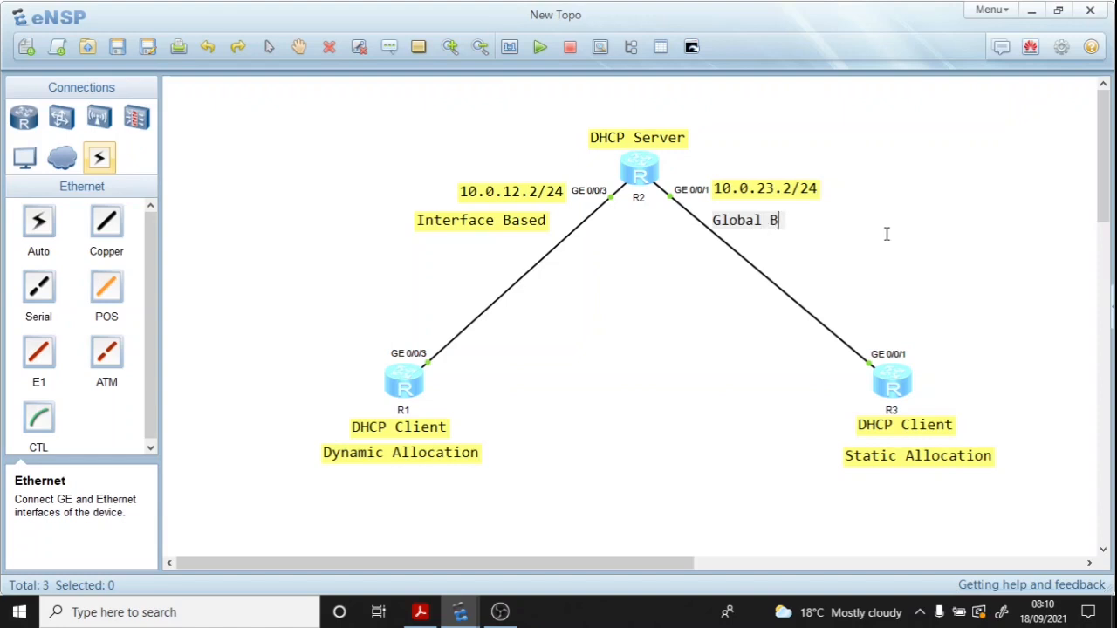
pyautogui.write('ased')
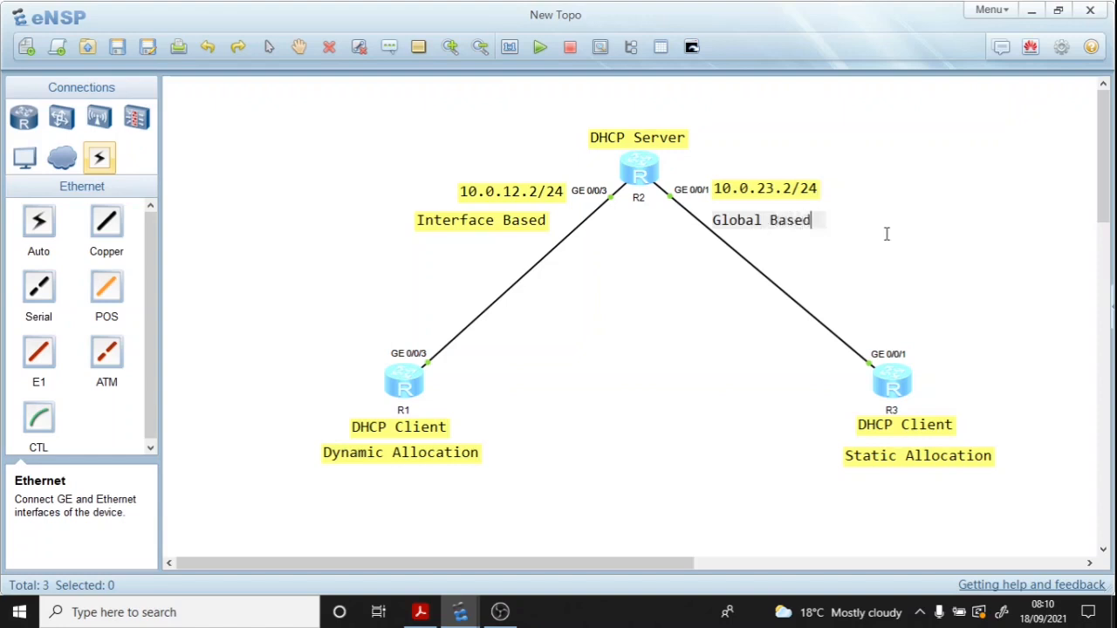
pyautogui.click(887, 234)
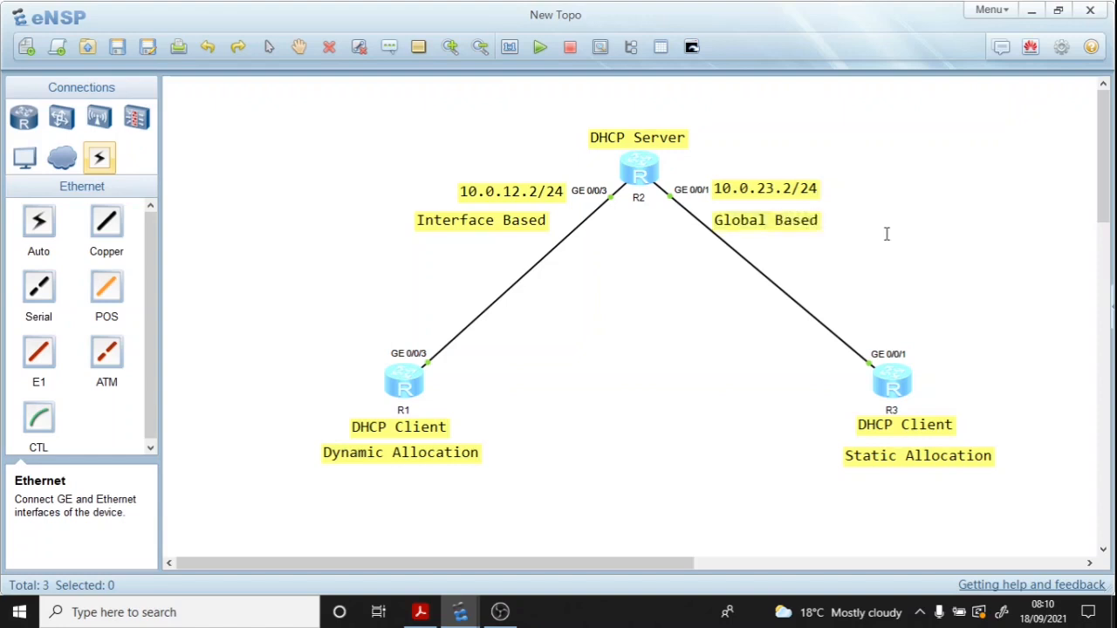
# Step: Move the "Global Based" label closer to the 10.0.23.2/24 label and reword it as "Global Pool"
pyautogui.doubleClick(793, 217)
pyautogui.tripleClick(794, 215)
pyautogui.doubleClick(795, 217)
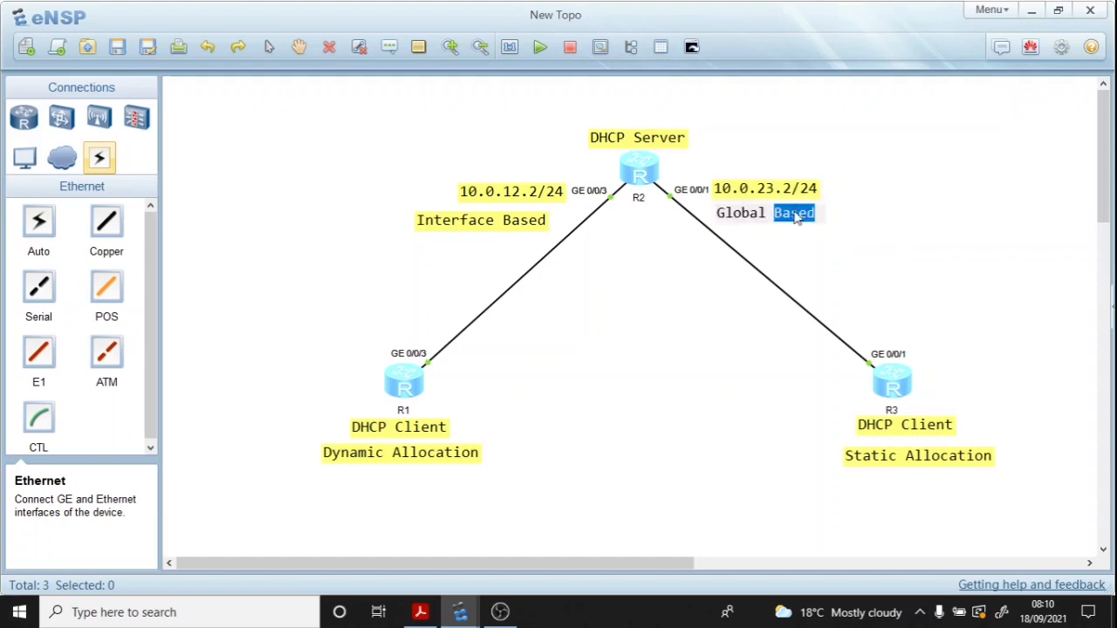
pyautogui.write('Pool')
# Step: Reword the "Interface Based" label as "Assign from Interface" and shift it clear of the R1–R2 link
pyautogui.click(495, 224)
pyautogui.doubleClick(516, 220)
pyautogui.doubleClick(521, 220)
pyautogui.press('BackSpace')
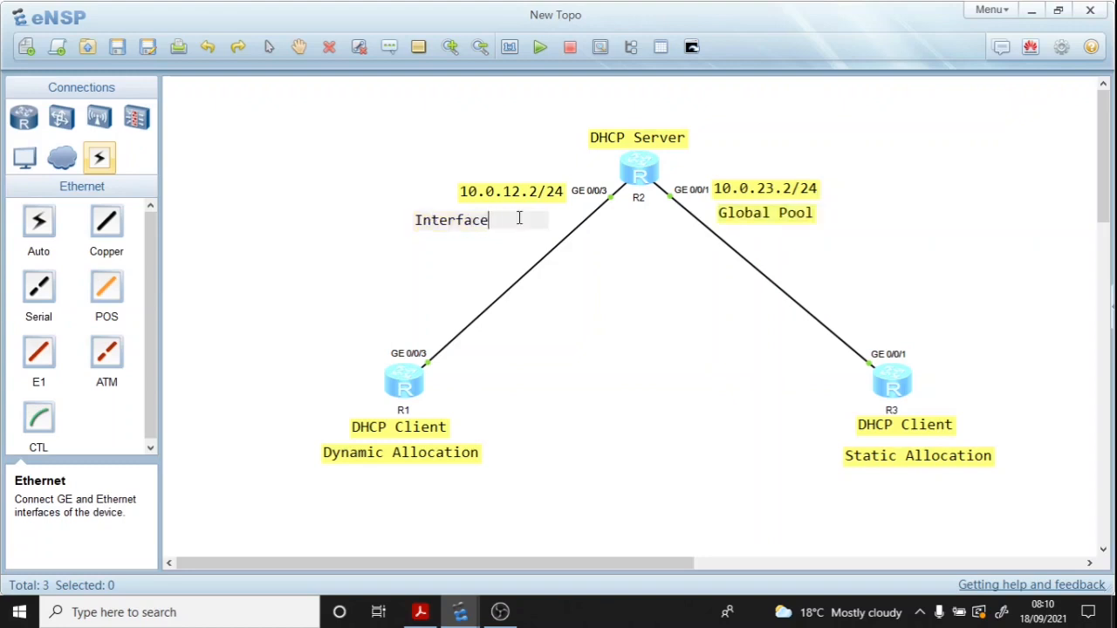
pyautogui.write('Assign from')
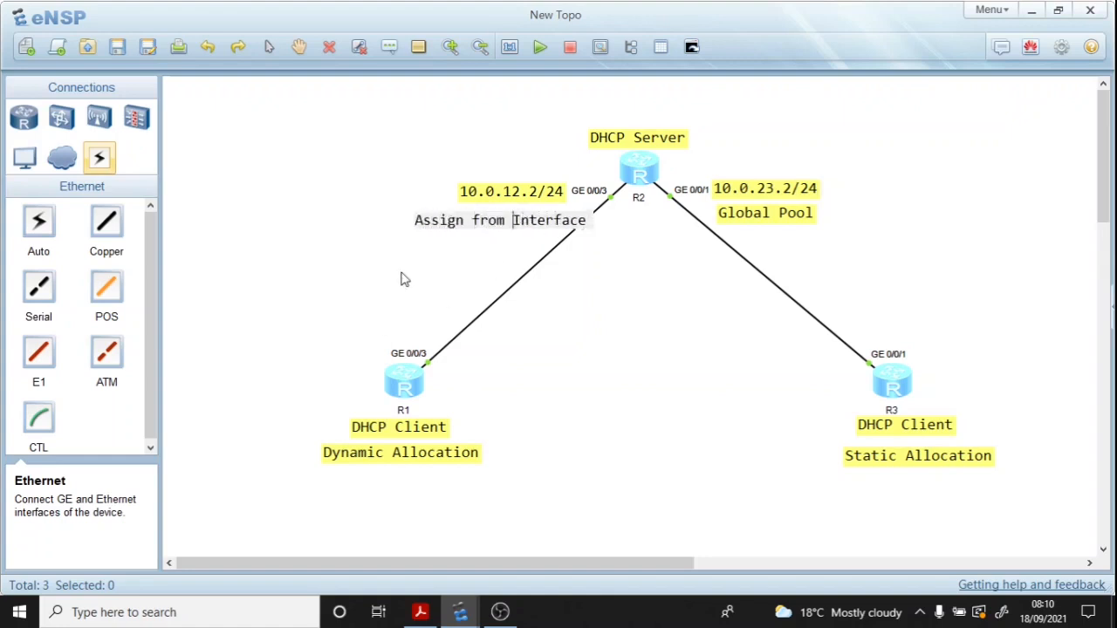
pyautogui.click(451, 276)
pyautogui.moveTo(494, 230); pyautogui.dragTo(455, 229)
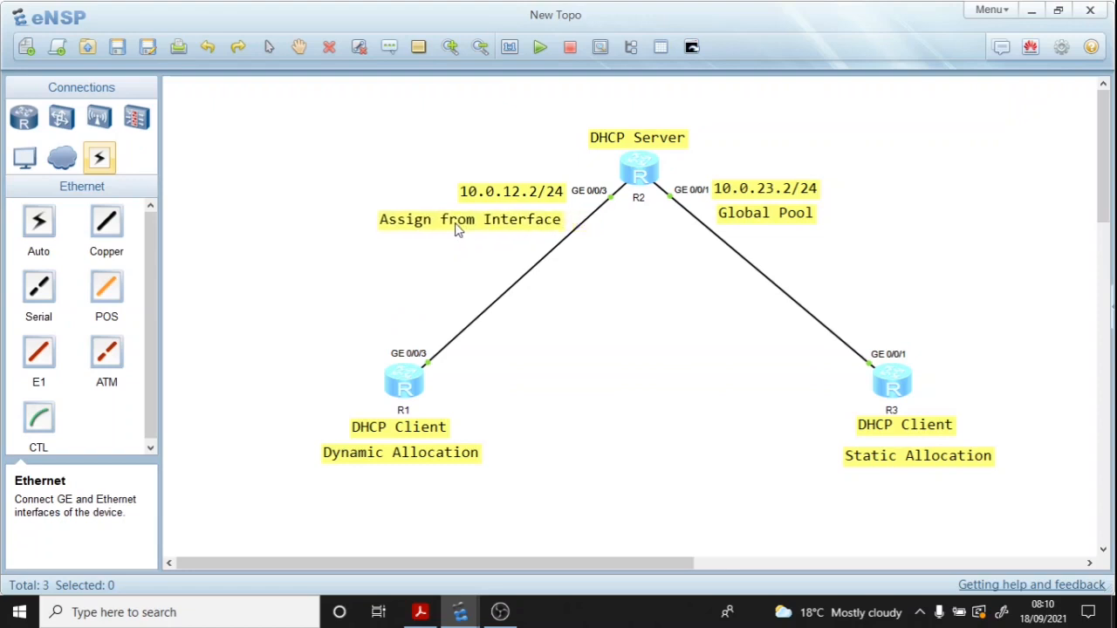
# Step: Reword the "Global Pool" label beneath 10.0.23.2/24 as "Assign from Global Pool"
pyautogui.click(741, 212)
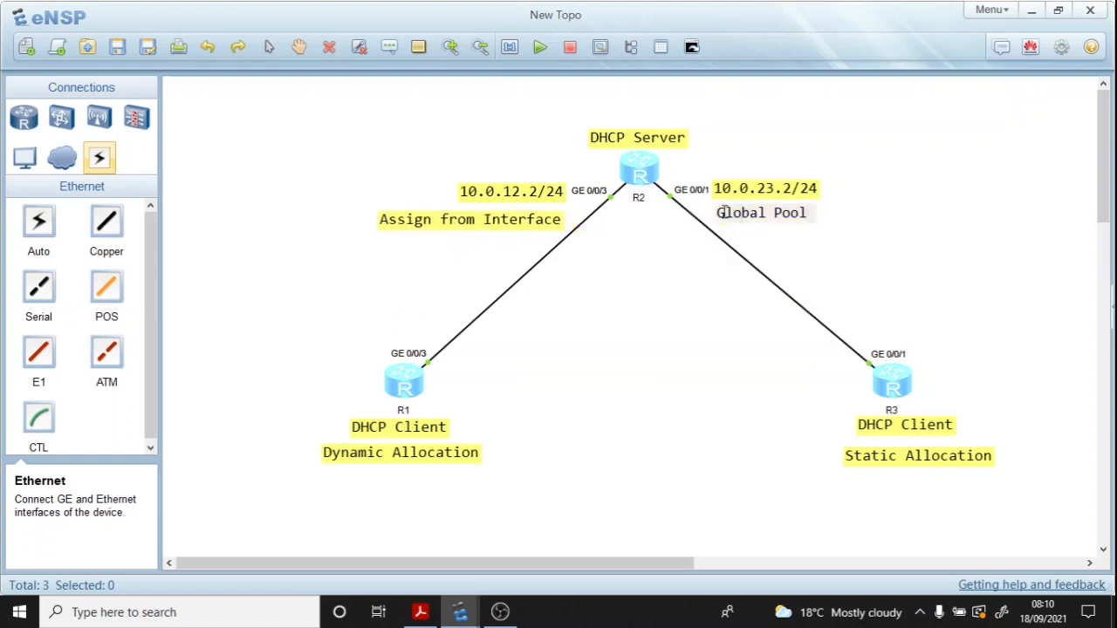
pyautogui.write('Assign from')
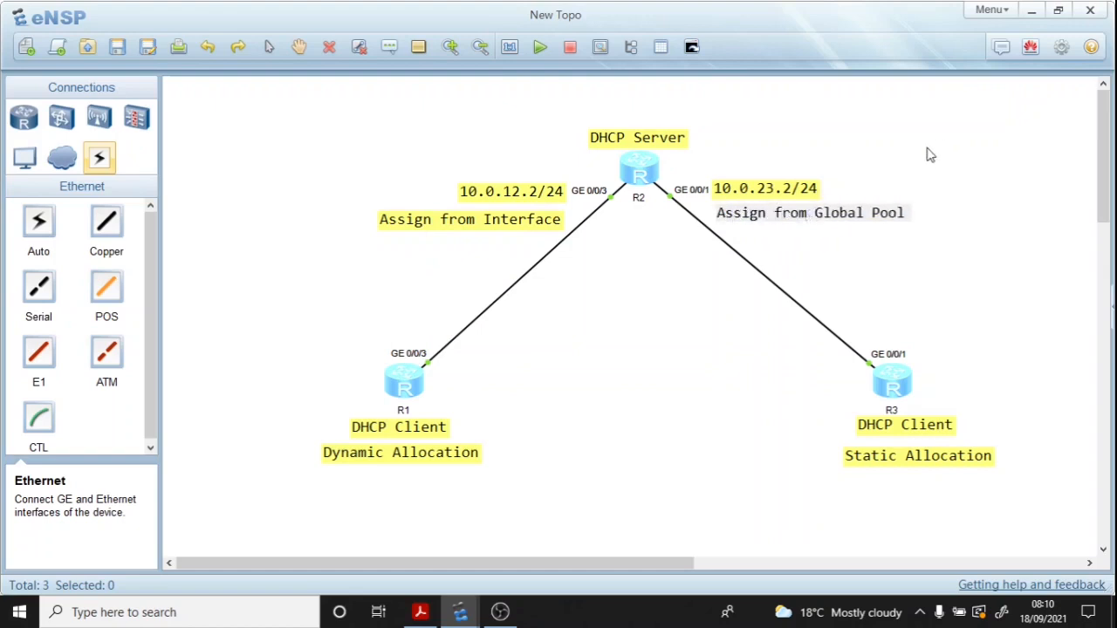
pyautogui.click(633, 333)
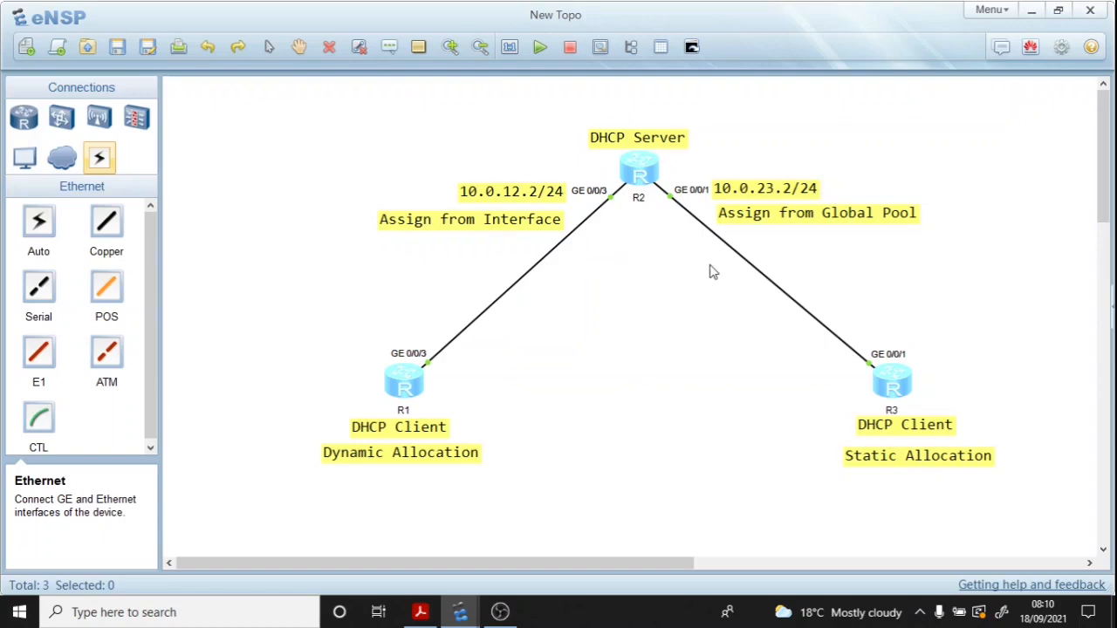
# Step: Switch to the lab guide PDF, examine the Figure 5-2 DHCP topology and interface names, and compare them with the eNSP topology
pyautogui.hotkey('alt', 'Tab')
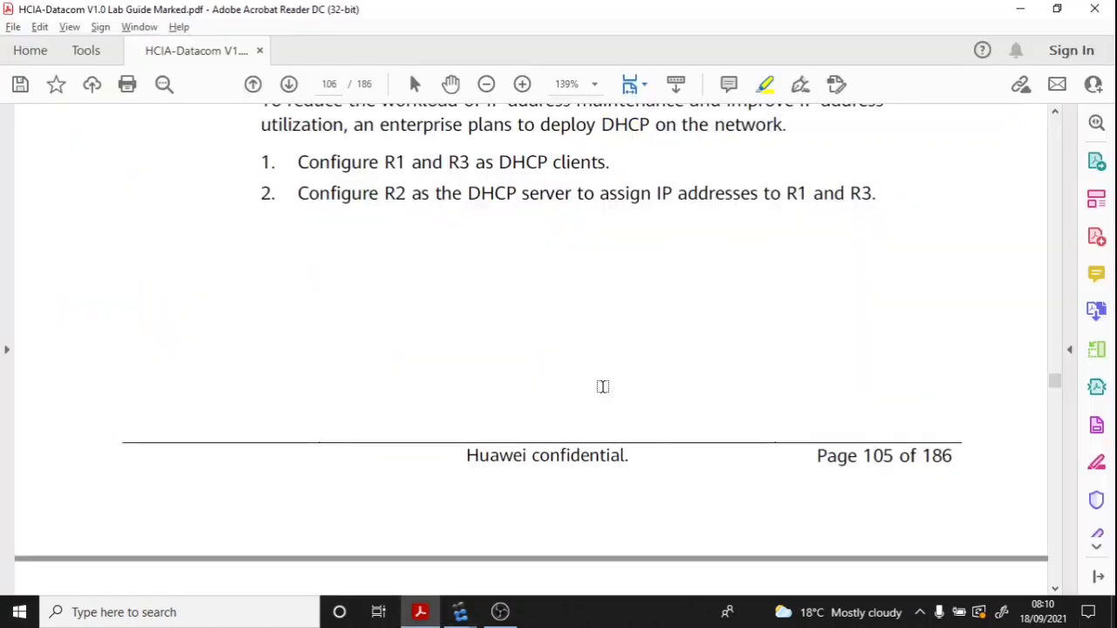
pyautogui.scroll(-3, 493, 260)
pyautogui.scroll(-5, 493, 266)
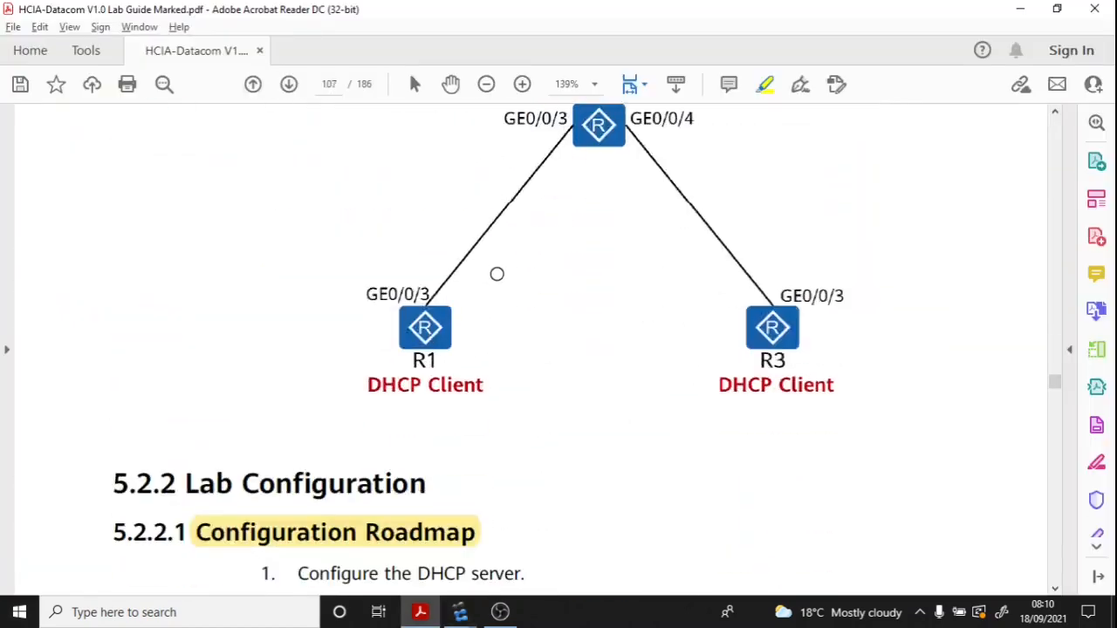
pyautogui.scroll(1, 503, 297)
pyautogui.scroll(3, 503, 299)
pyautogui.scroll(-1, 499, 292)
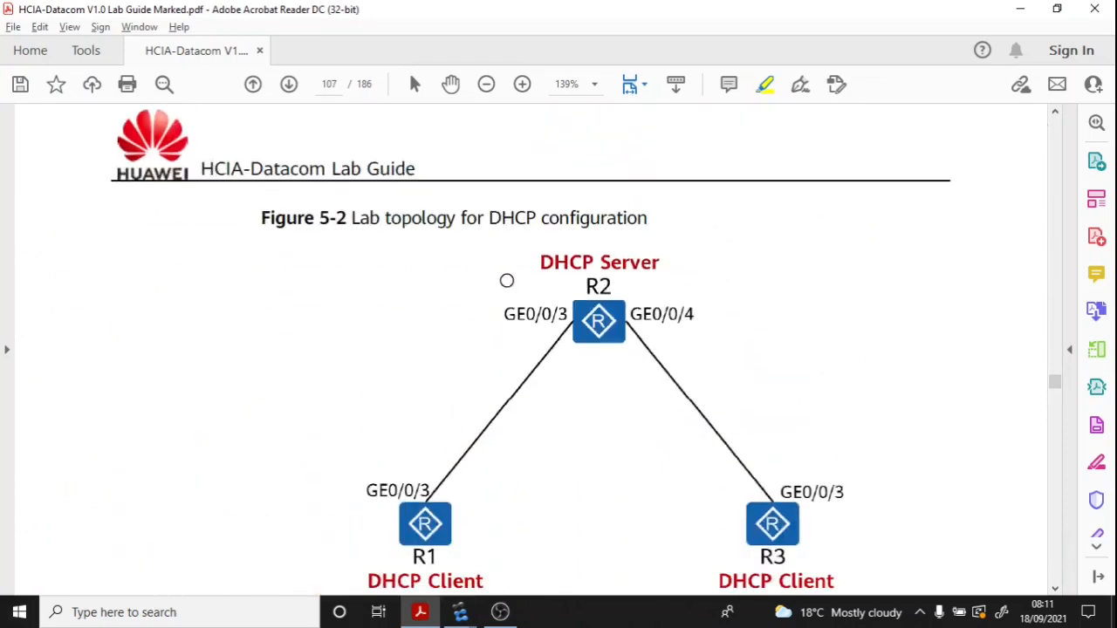
pyautogui.scroll(-1, 629, 244)
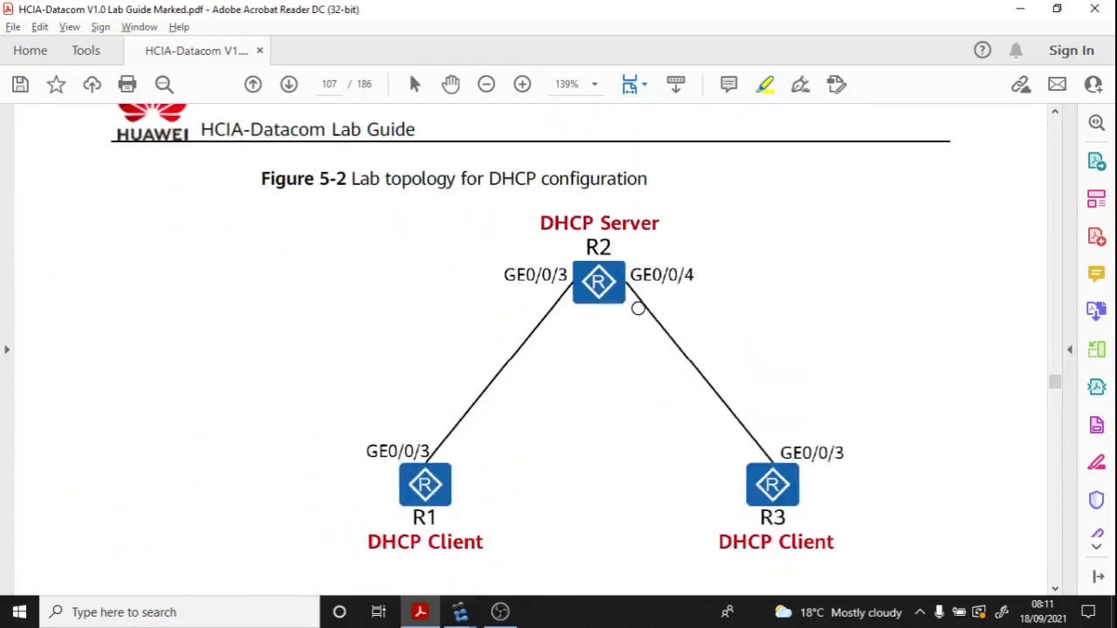
pyautogui.scroll(-1, 639, 310)
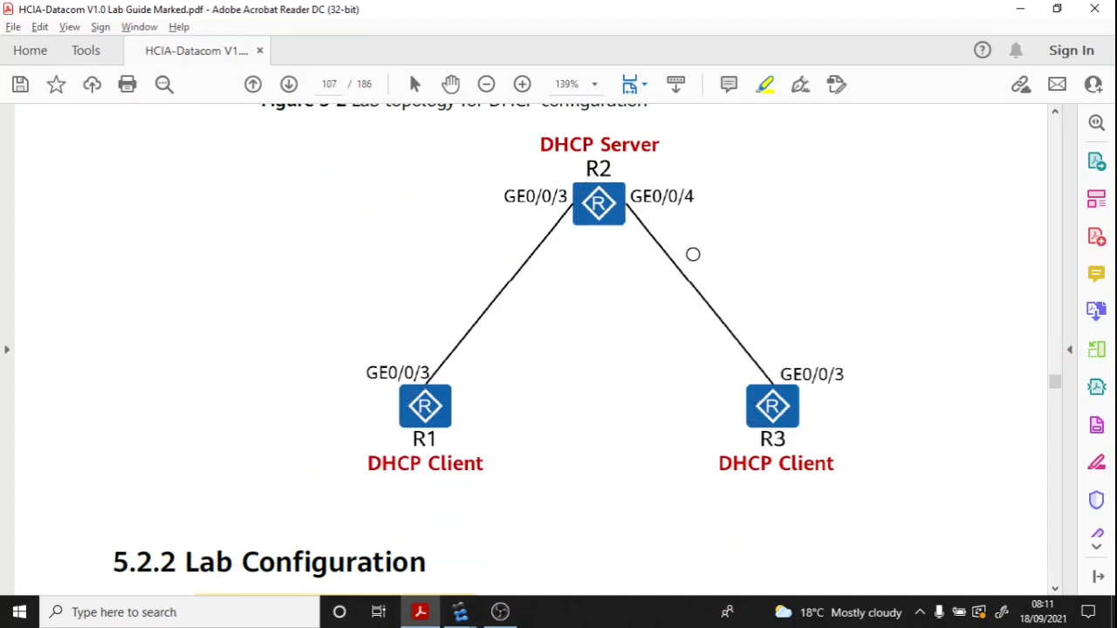
pyautogui.hotkey('alt', 'Tab')
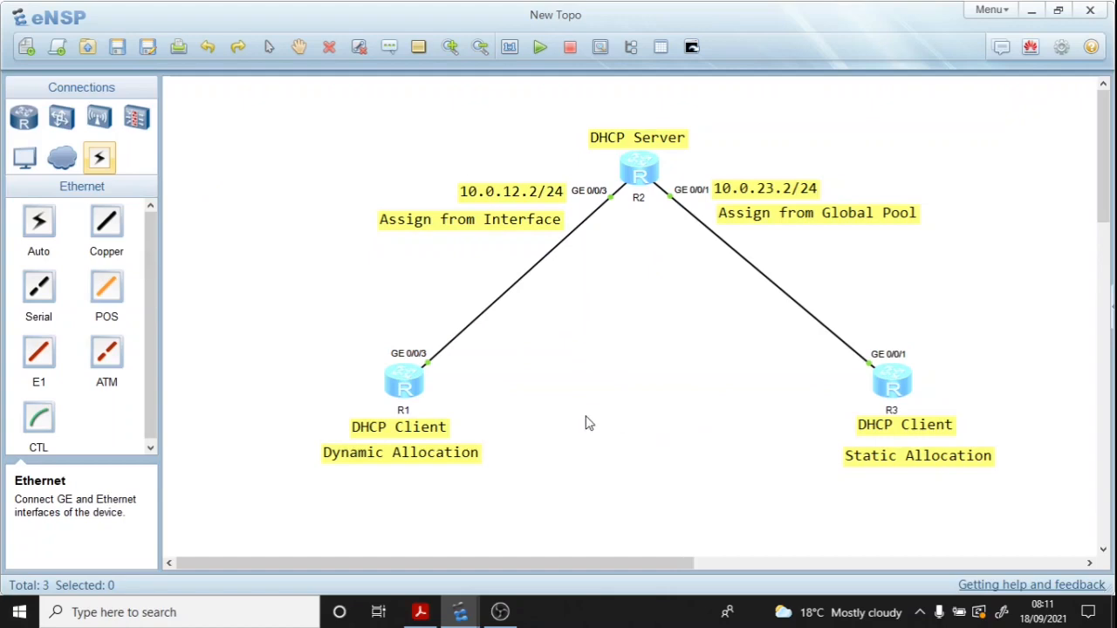
# Step: Return to the lab guide PDF and read the Configuration Roadmap and Step 1 commands for R2's interface addresses
pyautogui.hotkey('alt', 'Tab')
pyautogui.scroll(-5, 494, 341)
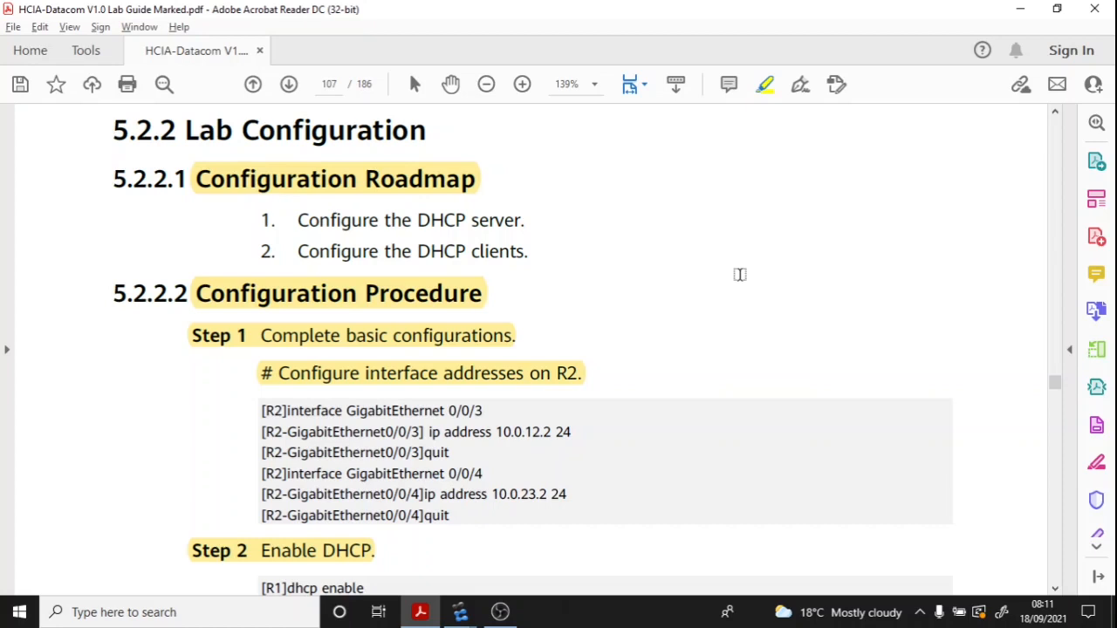
pyautogui.scroll(-3, 739, 275)
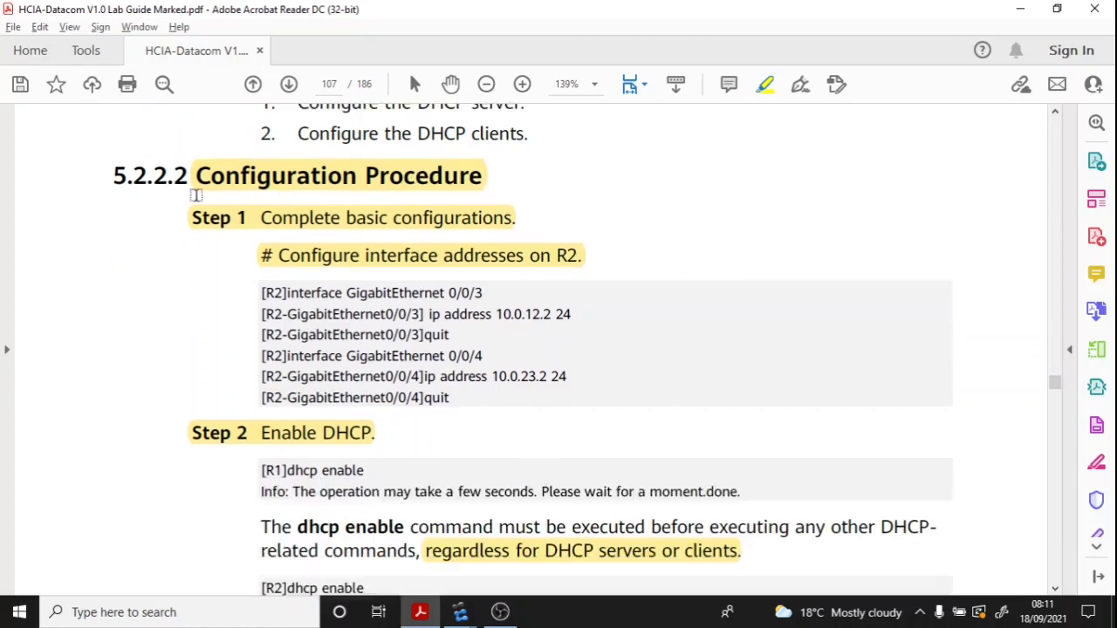
pyautogui.scroll(-1, 456, 199)
pyautogui.scroll(-2, 456, 199)
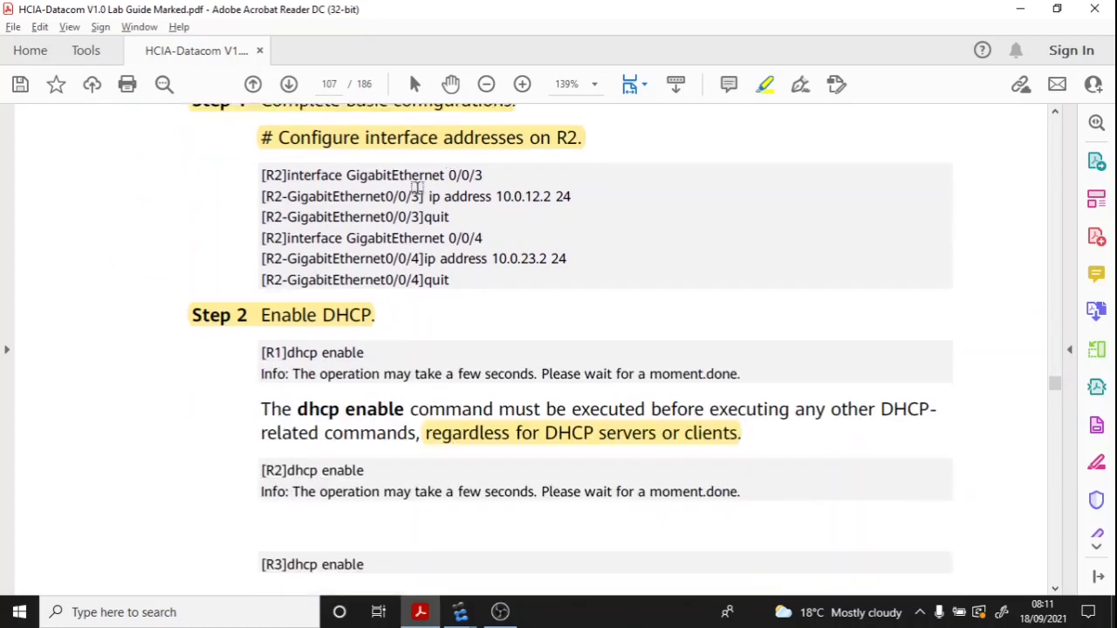
pyautogui.scroll(1, 408, 190)
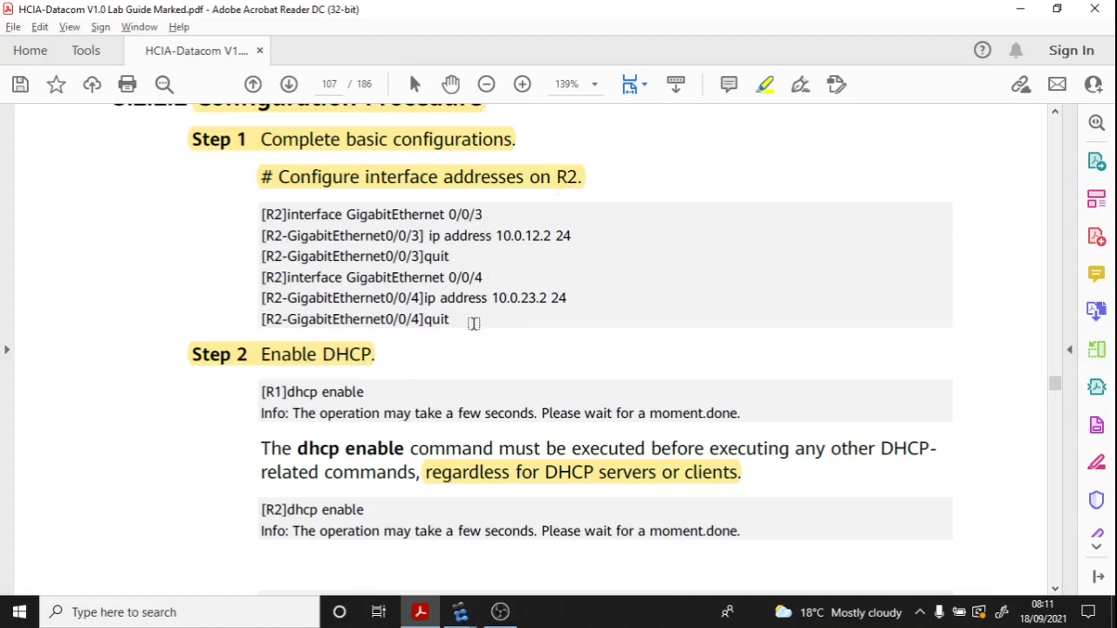
# Step: Switch to the eNSP router consoles and bring up R2's command line
pyautogui.hotkey('alt', 'Tab')
pyautogui.hotkey('alt', 'Tab')
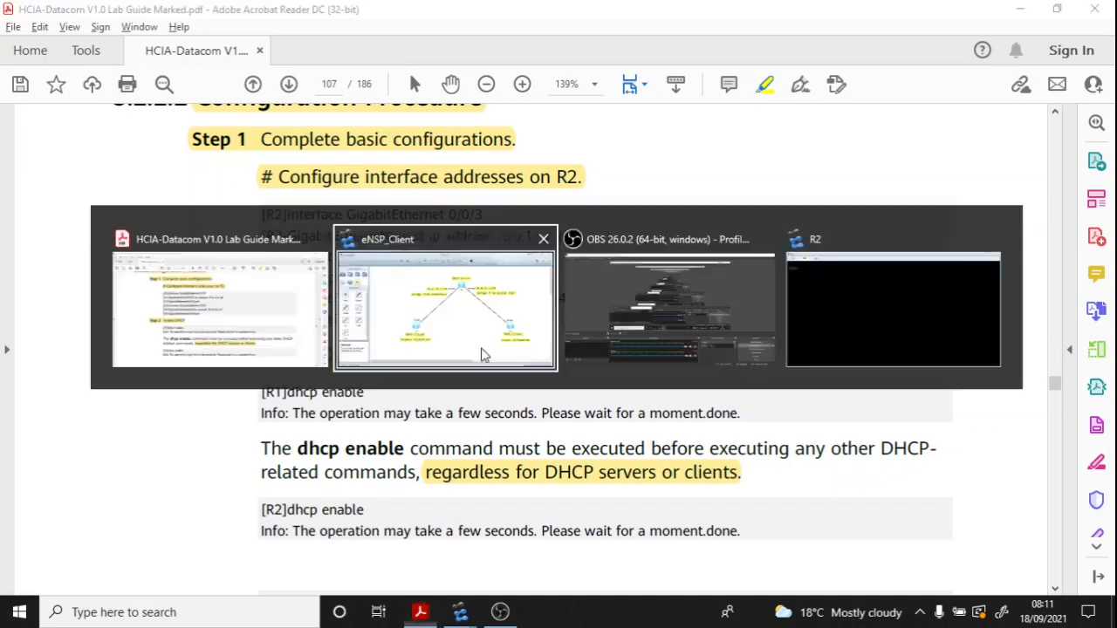
pyautogui.hotkey('alt', 'Tab')
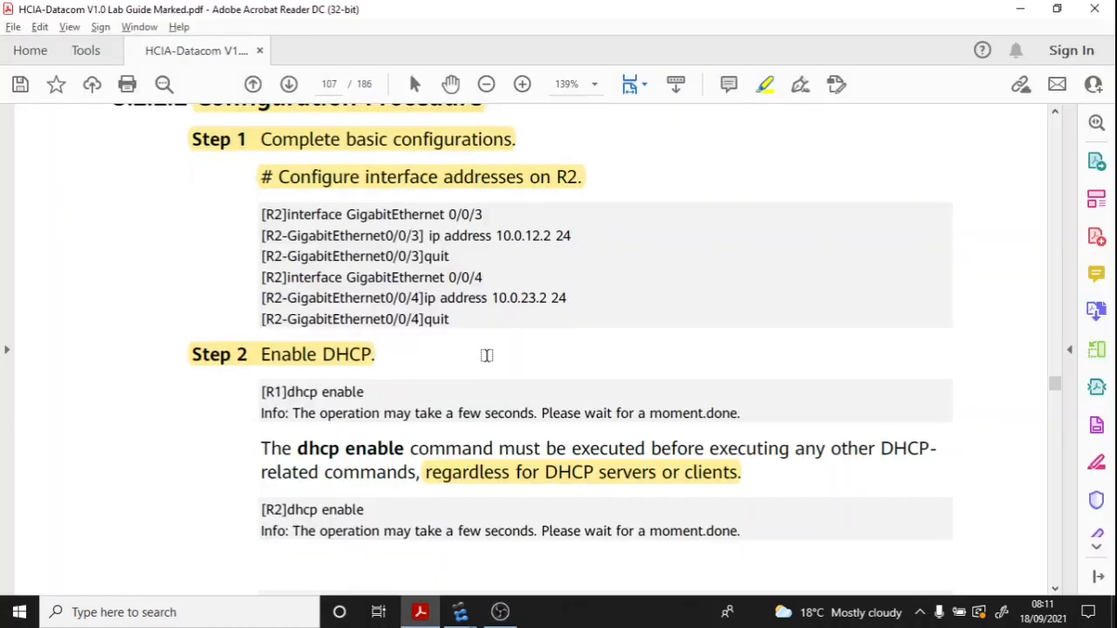
pyautogui.moveTo(458, 607)
pyautogui.click(425, 555)
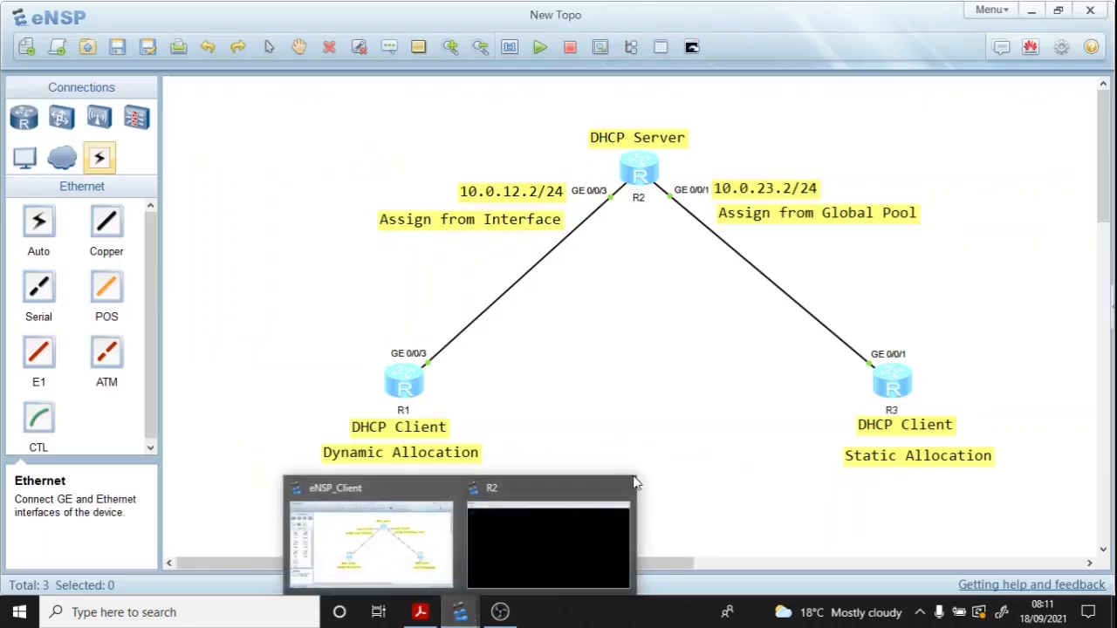
pyautogui.click(571, 521)
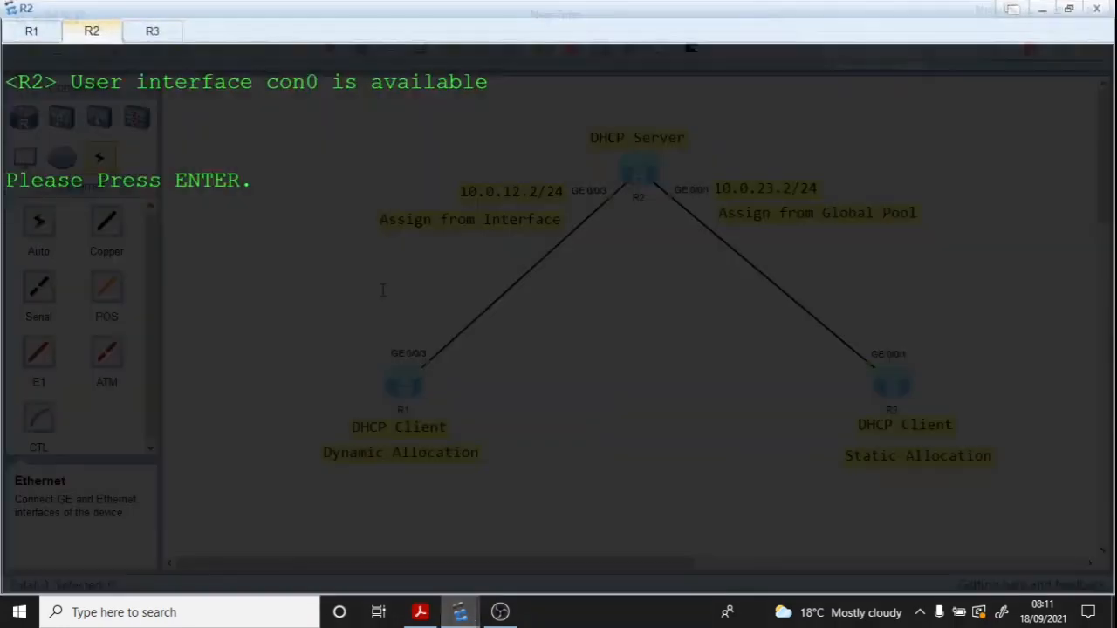
pyautogui.click(32, 39)
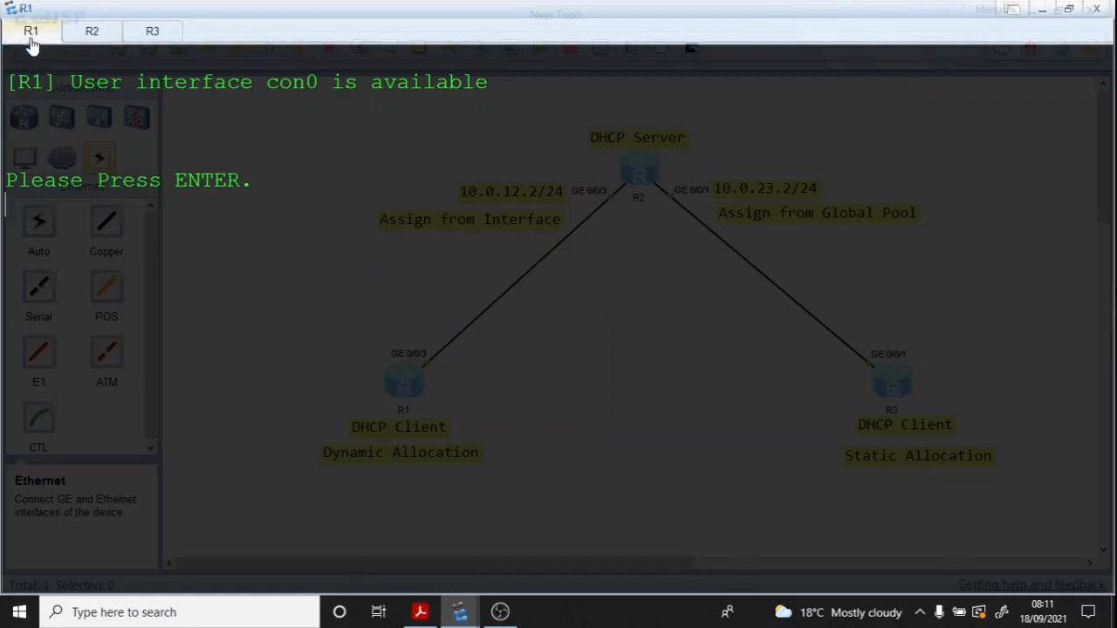
pyautogui.click(96, 35)
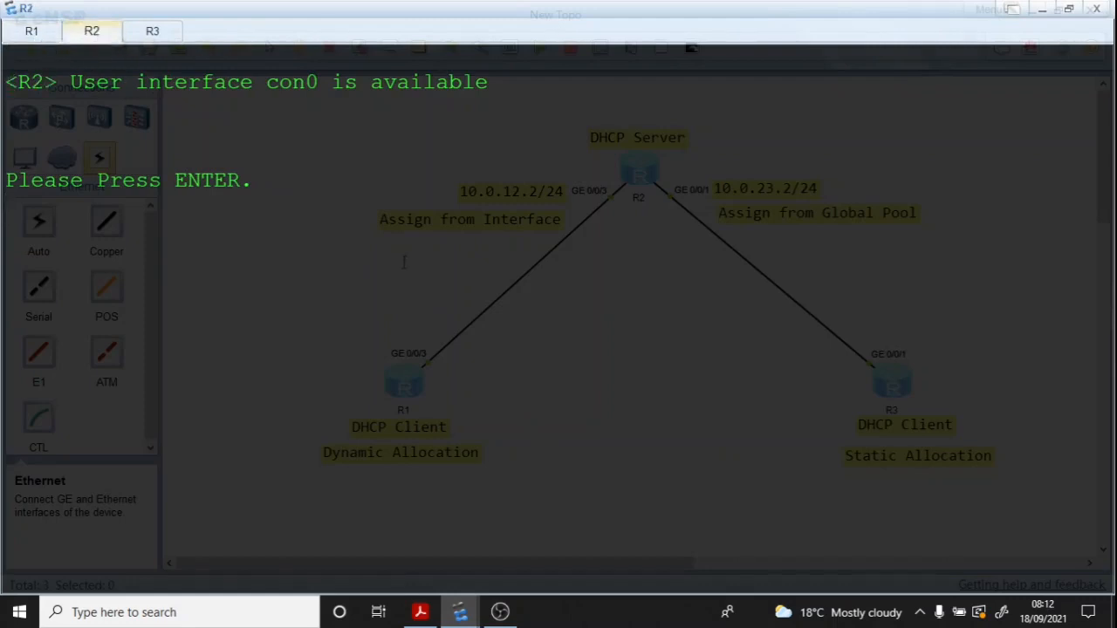
# Step: On R2, turn off terminal monitoring with "u t m", enter system view with "sys", and clear the console screen
pyautogui.press('Return')
pyautogui.write('u t m')
pyautogui.press('Return')
pyautogui.write('sys')
pyautogui.press('Return')
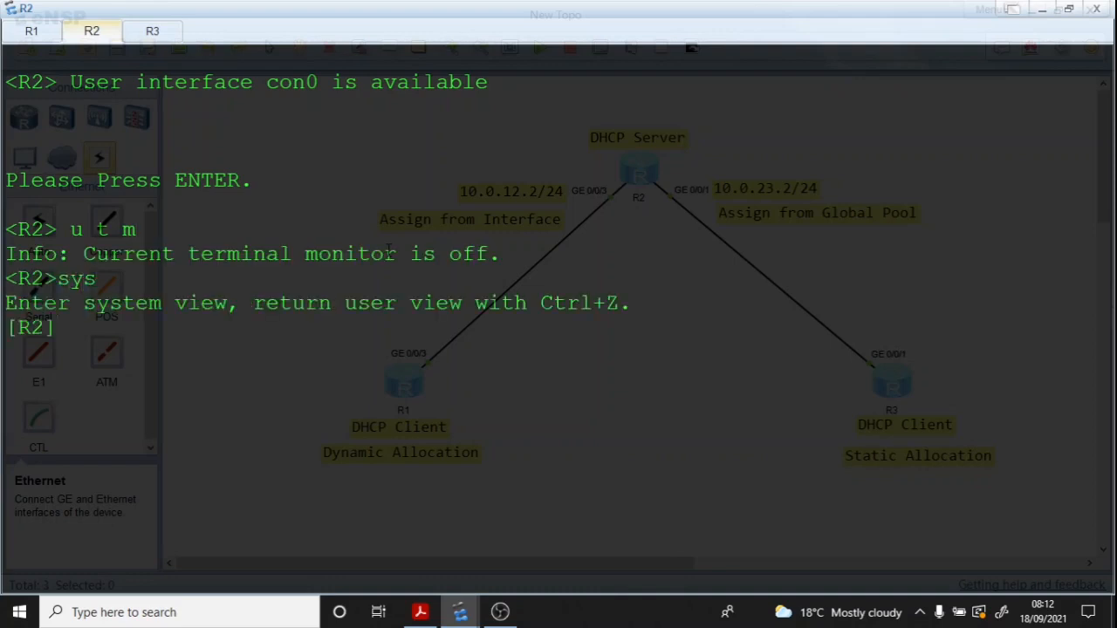
pyautogui.rightClick(390, 252)
pyautogui.click(391, 300)
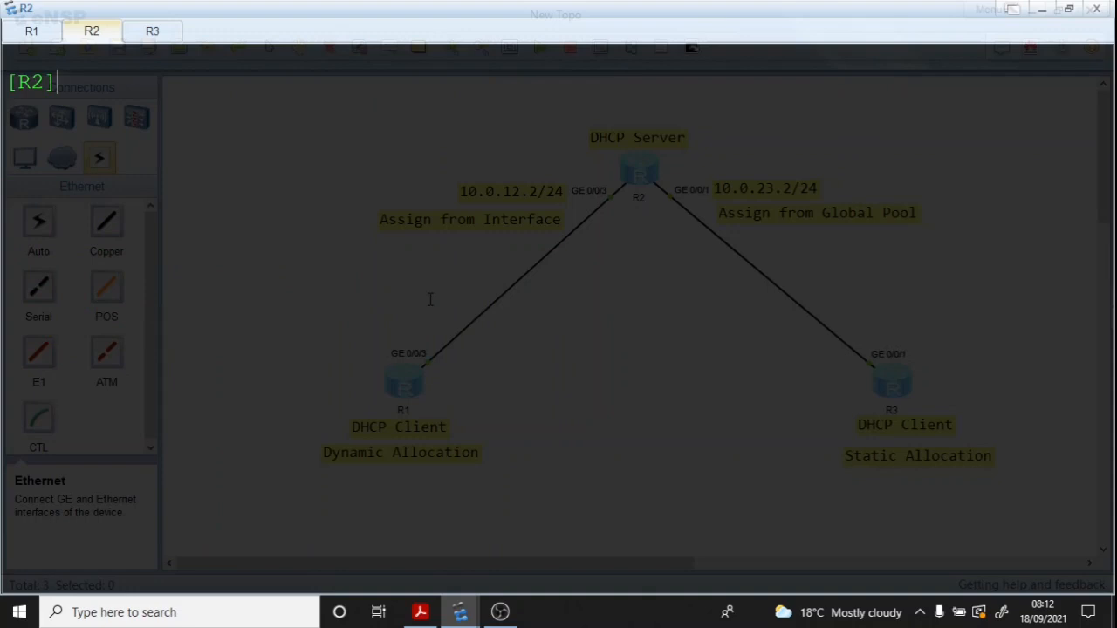
# Step: Assign IP address 10.0.12.2 with mask length 24 to R2's interface GigabitEthernet 0/0/3
pyautogui.write('int g 0/0/')
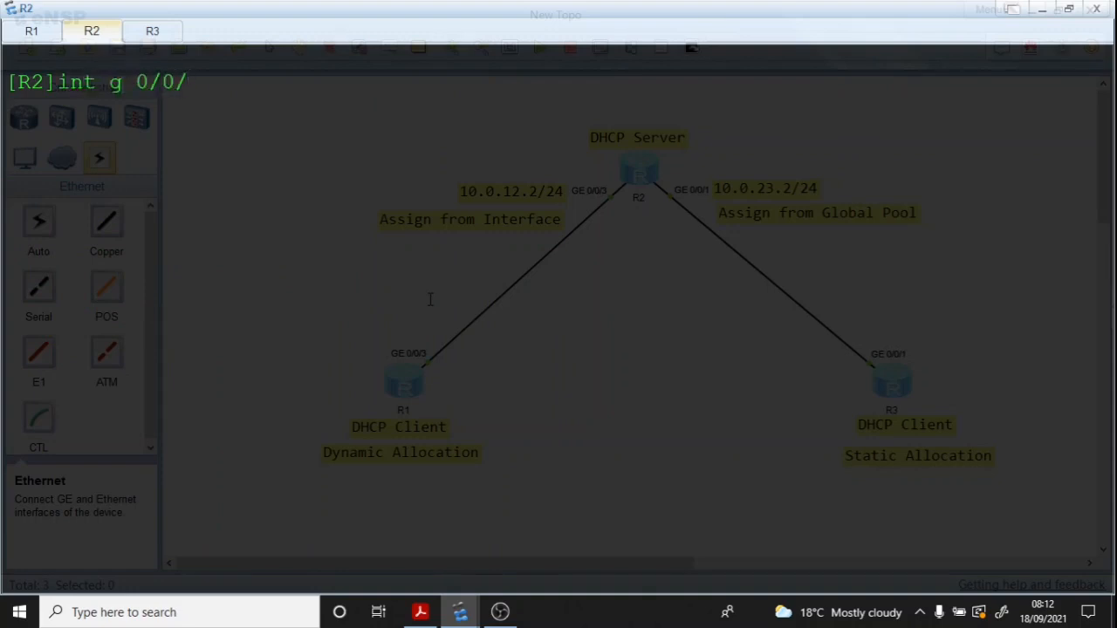
pyautogui.write('3')
pyautogui.press('Return')
pyautogui.write('ip add 10.0.12.2 24')
pyautogui.press('Return')
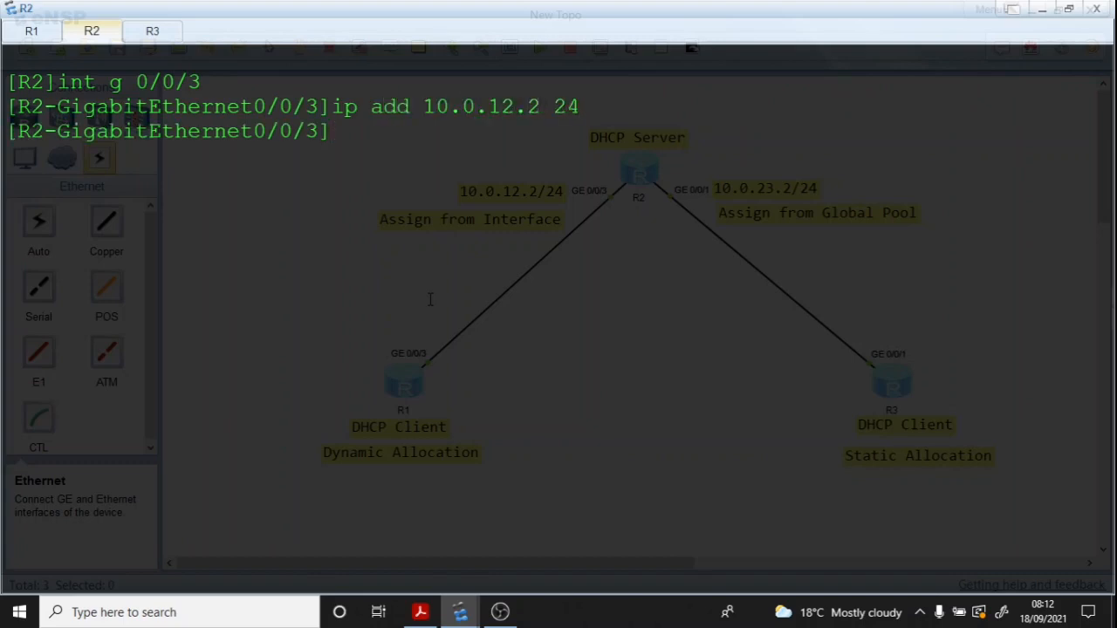
pyautogui.press('Return')
pyautogui.press('Return')
# Step: Assign IP address 10.0.23.2 with mask length 24 to R2's interface GigabitEthernet 0/0/1 and return to system view
pyautogui.write('int g 0/0/1')
pyautogui.press('Return')
pyautogui.write('ip')
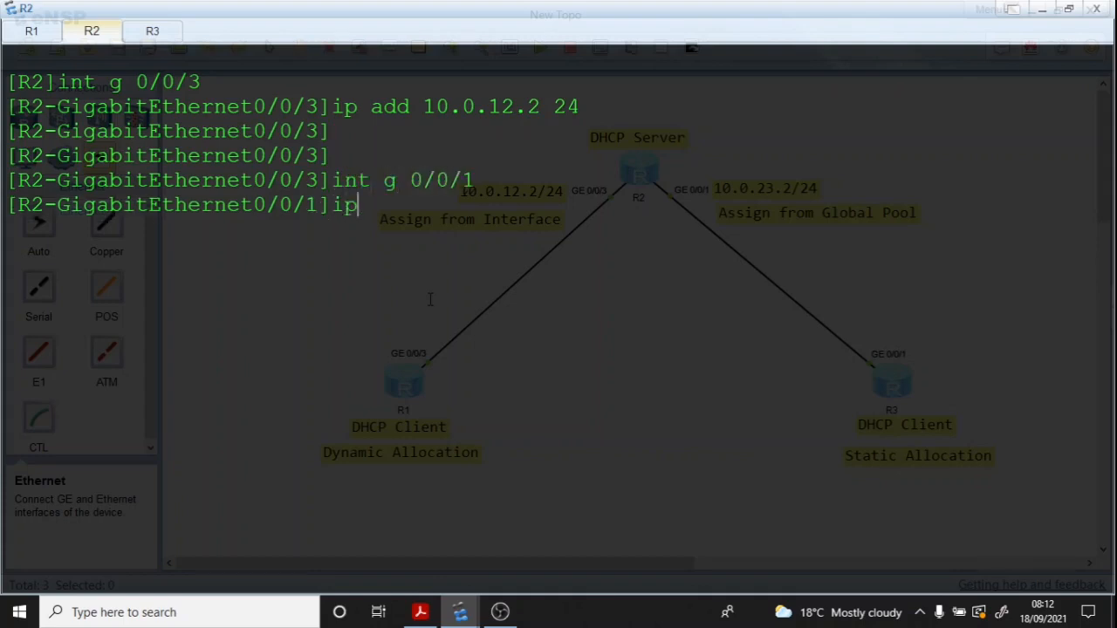
pyautogui.write(' add 10.0.2')
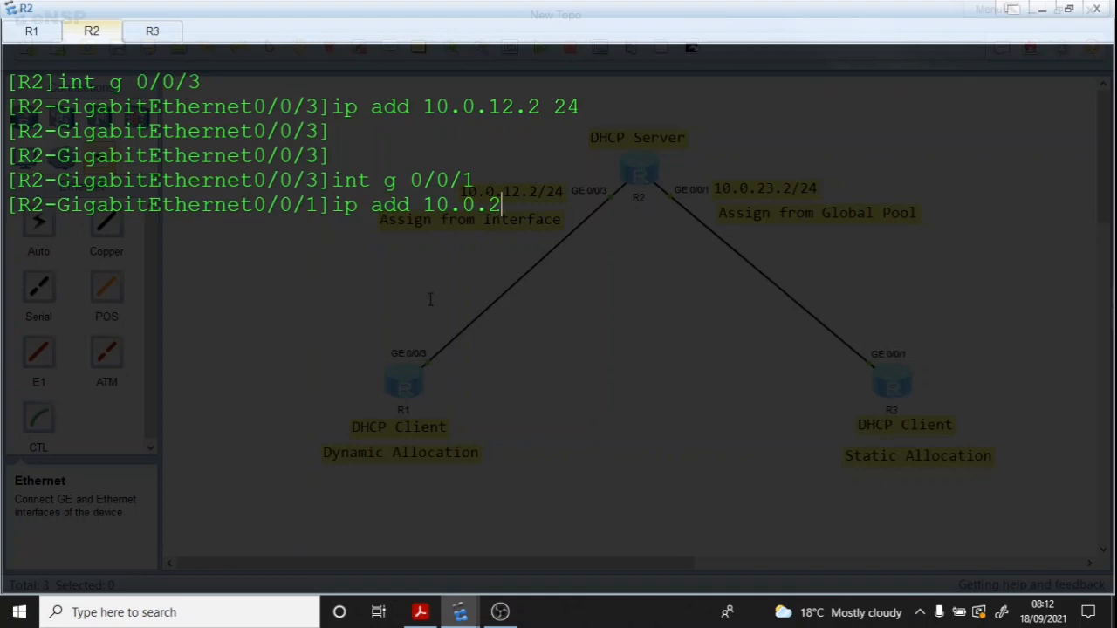
pyautogui.write('3.2 24')
pyautogui.press('Return')
pyautogui.press('Return')
pyautogui.press('Return')
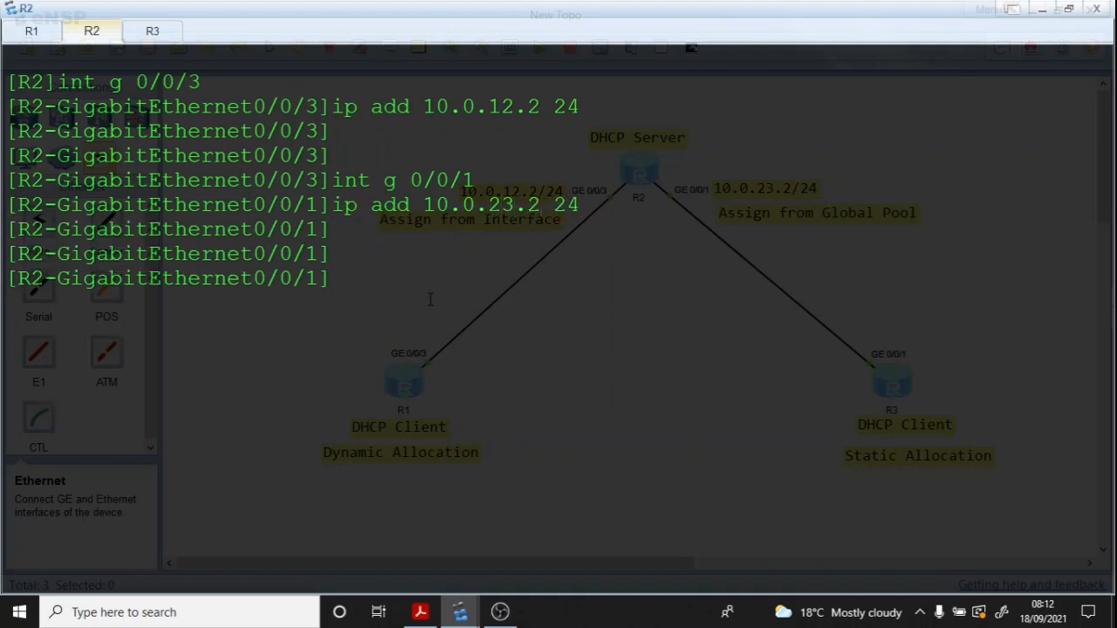
pyautogui.write('q')
pyautogui.press('Return')
pyautogui.press('Return')
pyautogui.press('Return')
pyautogui.press('Return')
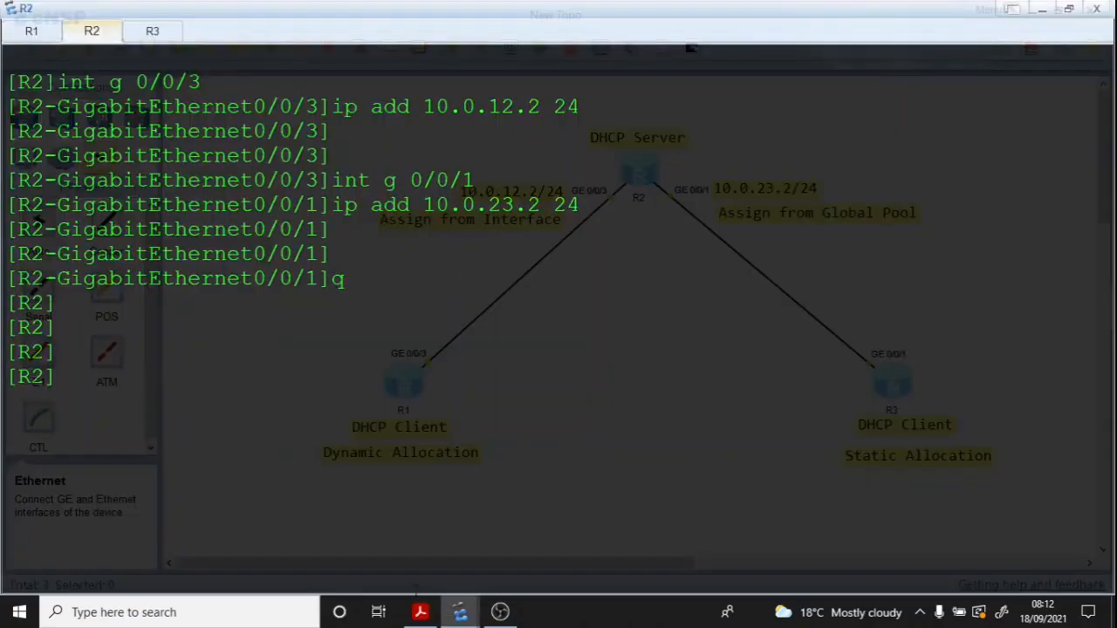
# Step: Consult the lab guide's Enable DHCP step in Acrobat Reader and enable DHCP on R2 with "dhcp en"
pyautogui.click(419, 612)
pyautogui.scroll(-4, 394, 302)
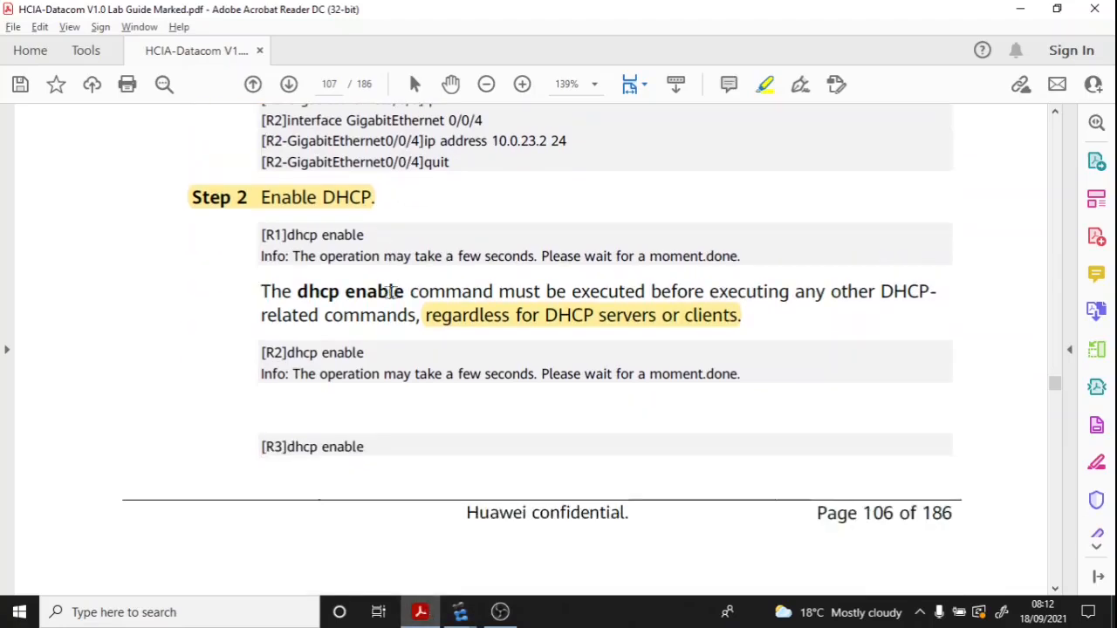
pyautogui.scroll(-3, 352, 299)
pyautogui.scroll(2, 352, 296)
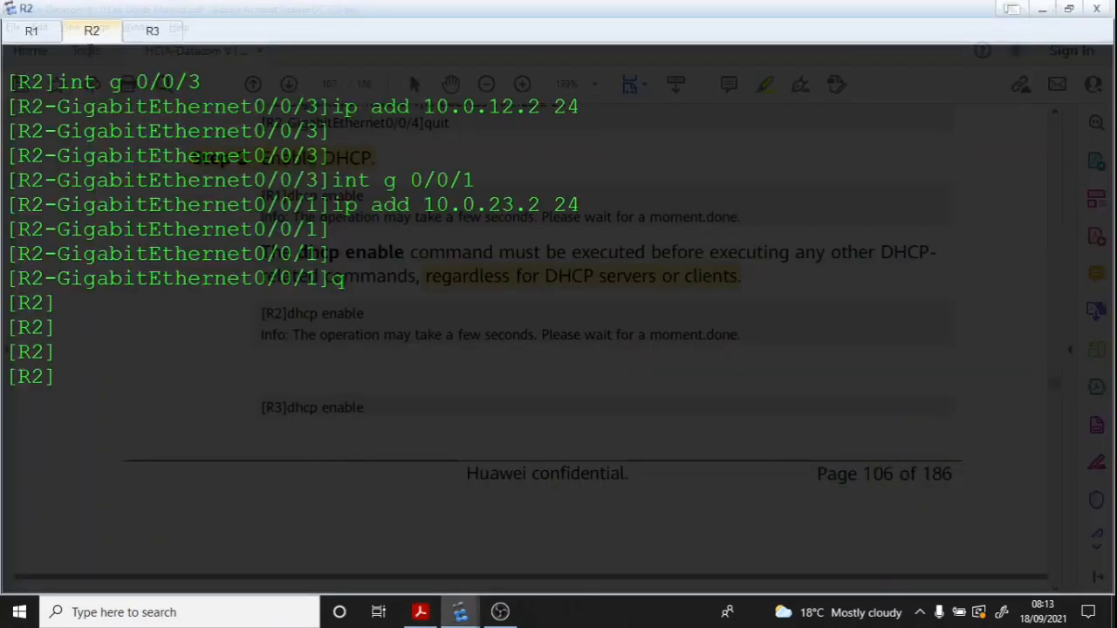
pyautogui.write('hcp en')
pyautogui.press('Return')
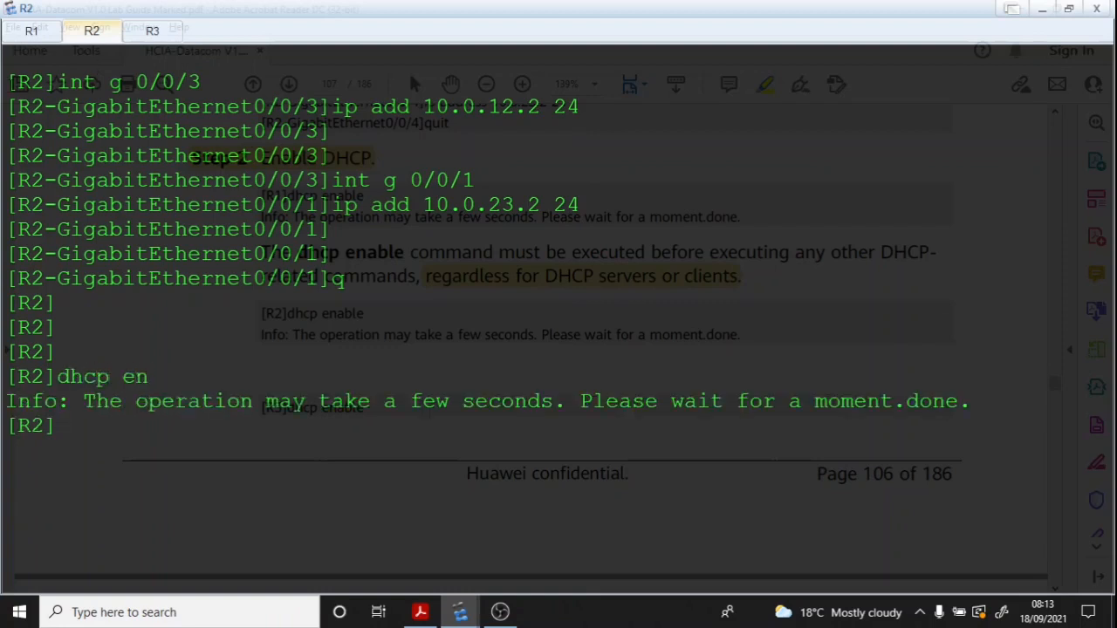
# Step: On R1, turn off terminal monitoring with "u t m" and enable DHCP from system view with "dhcp en"
pyautogui.click(31, 31)
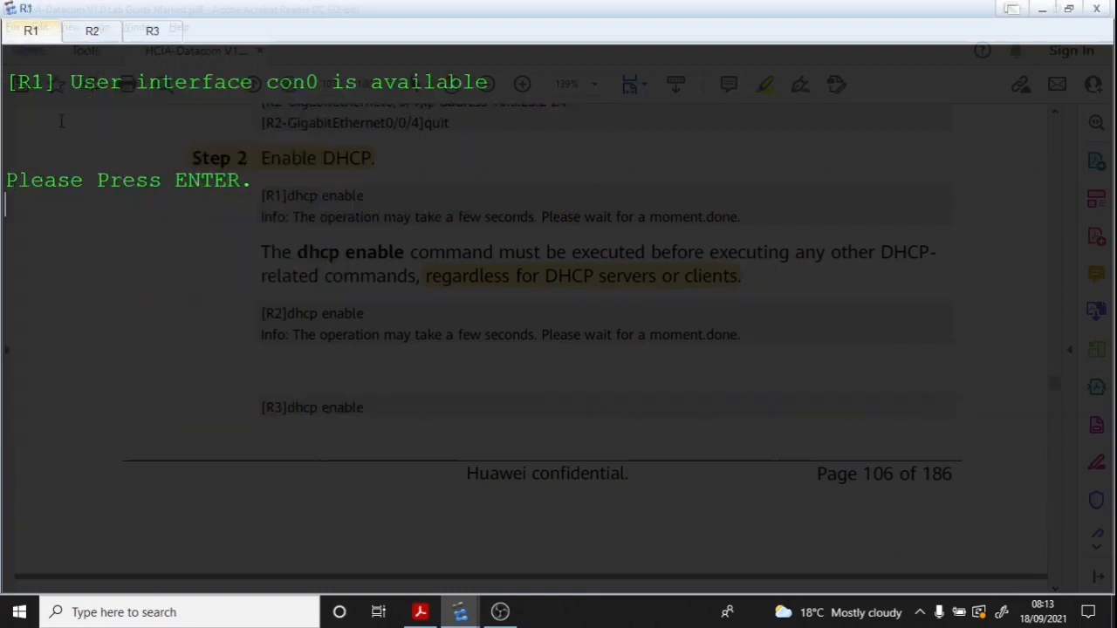
pyautogui.press('Return')
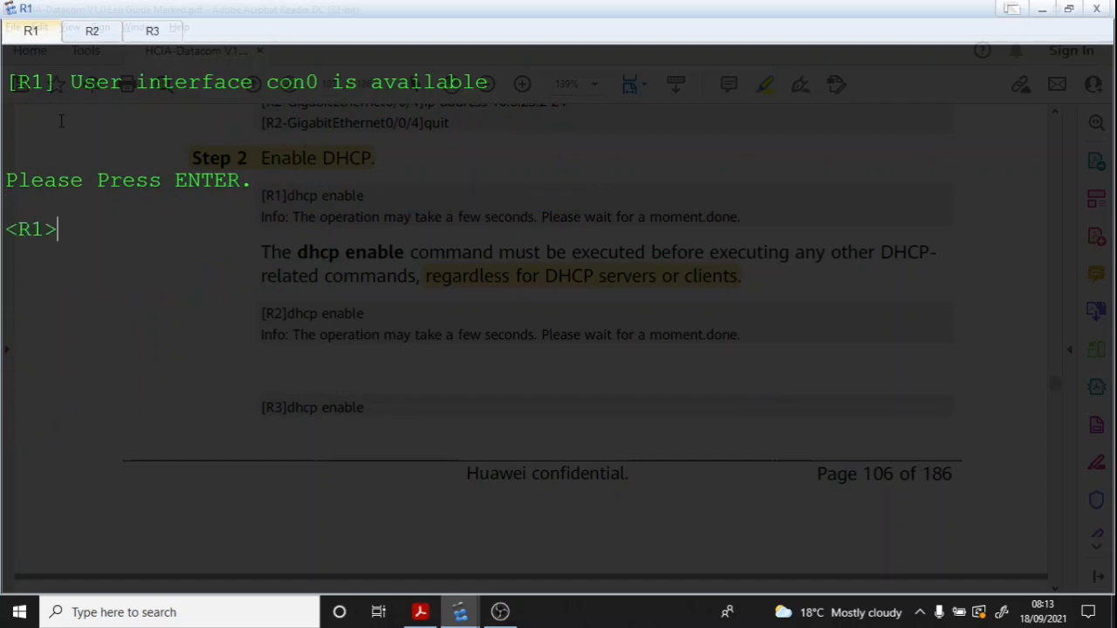
pyautogui.write('u t m')
pyautogui.press('Return')
pyautogui.write('sys')
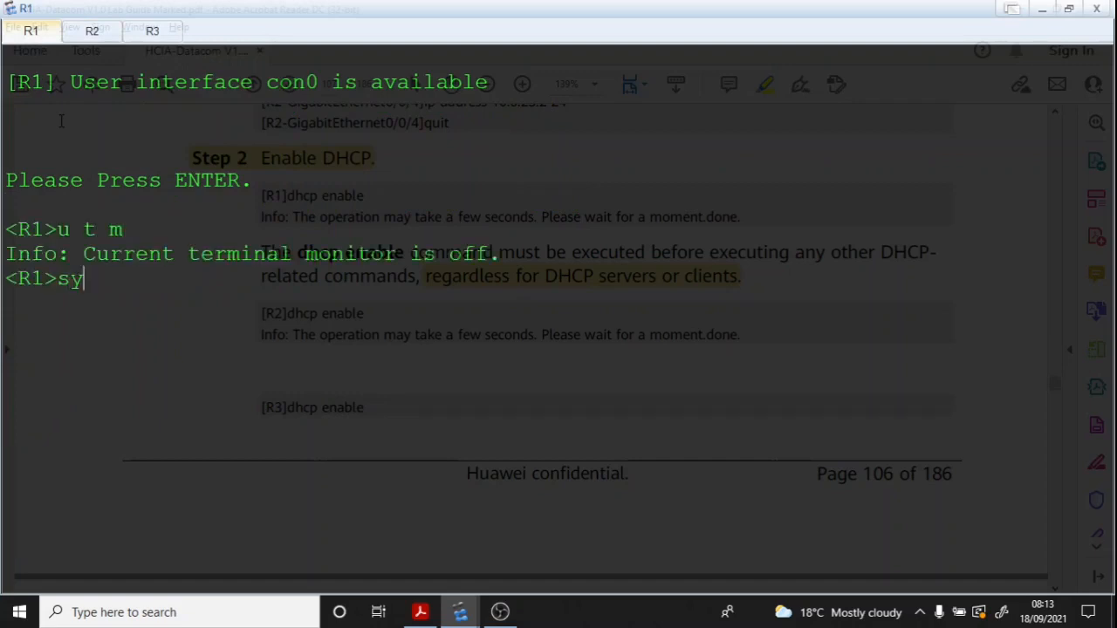
pyautogui.press('Return')
pyautogui.press('Return')
pyautogui.write('dhcp en')
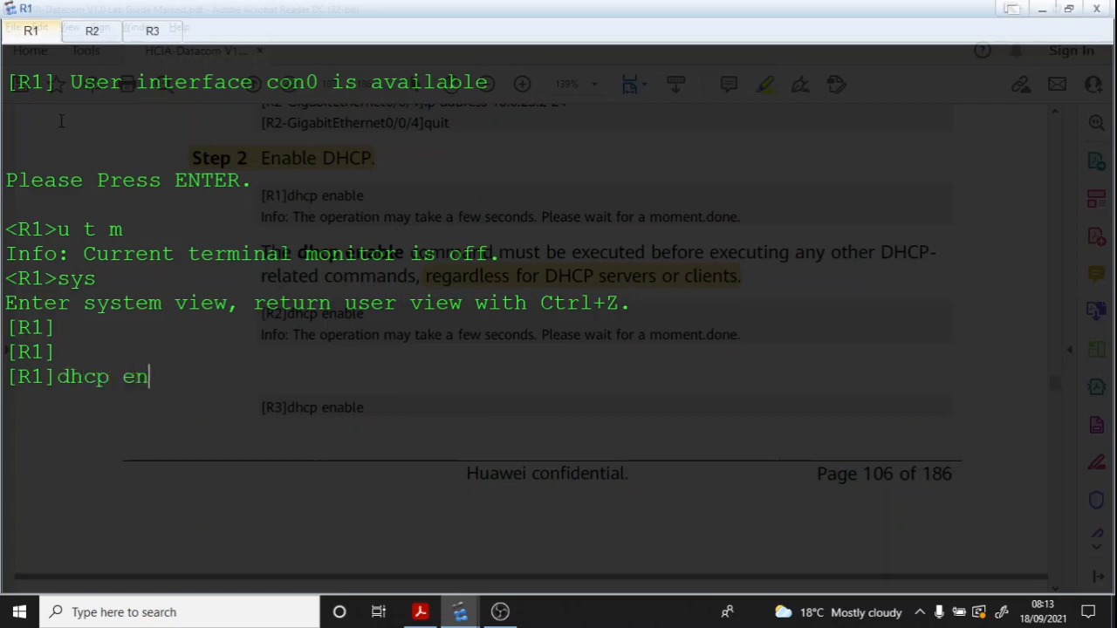
pyautogui.press('Return')
# Step: On R3, turn off terminal monitoring with "u t m" and enable DHCP from system view with "dhcp enable"
pyautogui.click(148, 35)
pyautogui.press('Return')
pyautogui.write('u t m')
pyautogui.press('Return')
pyautogui.write('sys')
pyautogui.press('Return')
pyautogui.press('Return')
pyautogui.press('Return')
pyautogui.write('dhcp en')
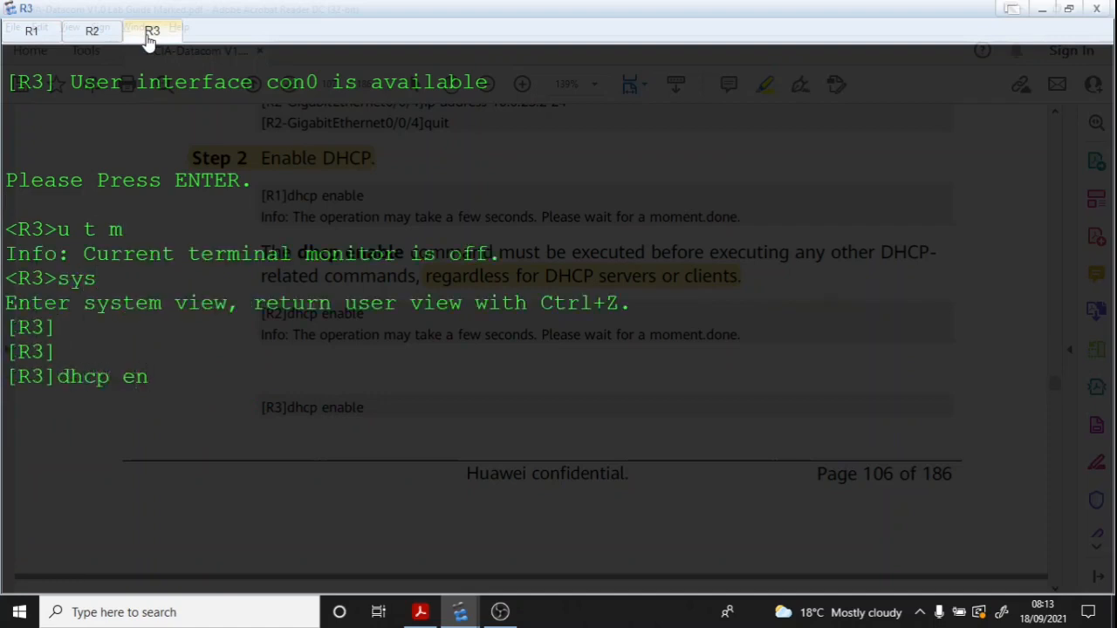
pyautogui.press('Tab')
pyautogui.press('Return')
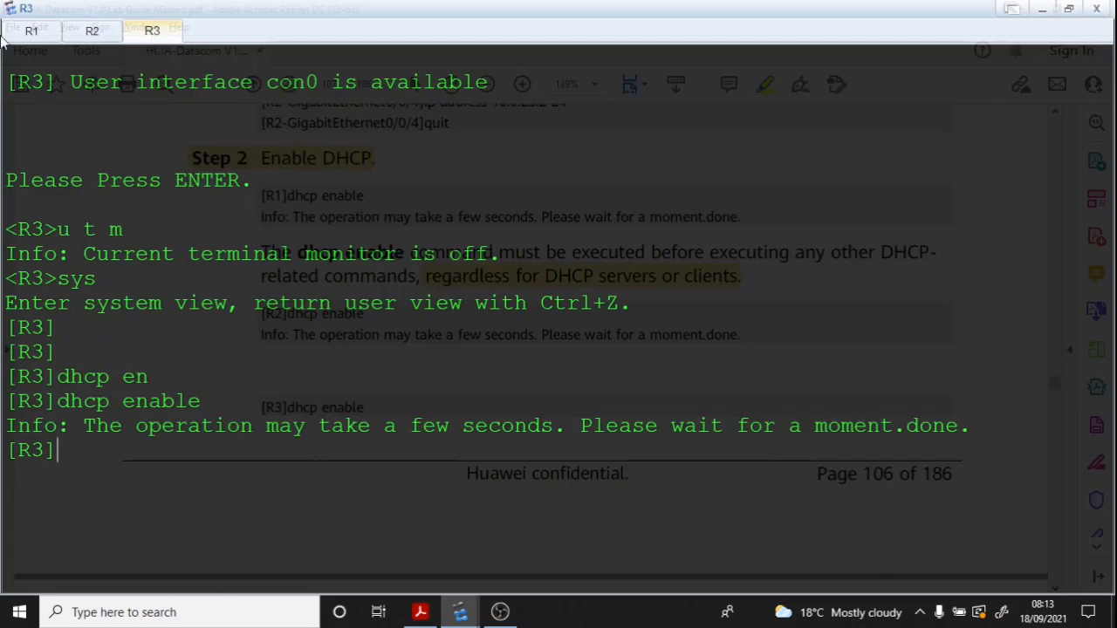
# Step: Switch to the lab guide PDF and examine Step 3's commands for the interface address pool and its DNS server on R2's GE 0/0/3
pyautogui.hotkey('alt', 'Tab')
pyautogui.scroll(-3, 324, 291)
pyautogui.scroll(-9, 323, 292)
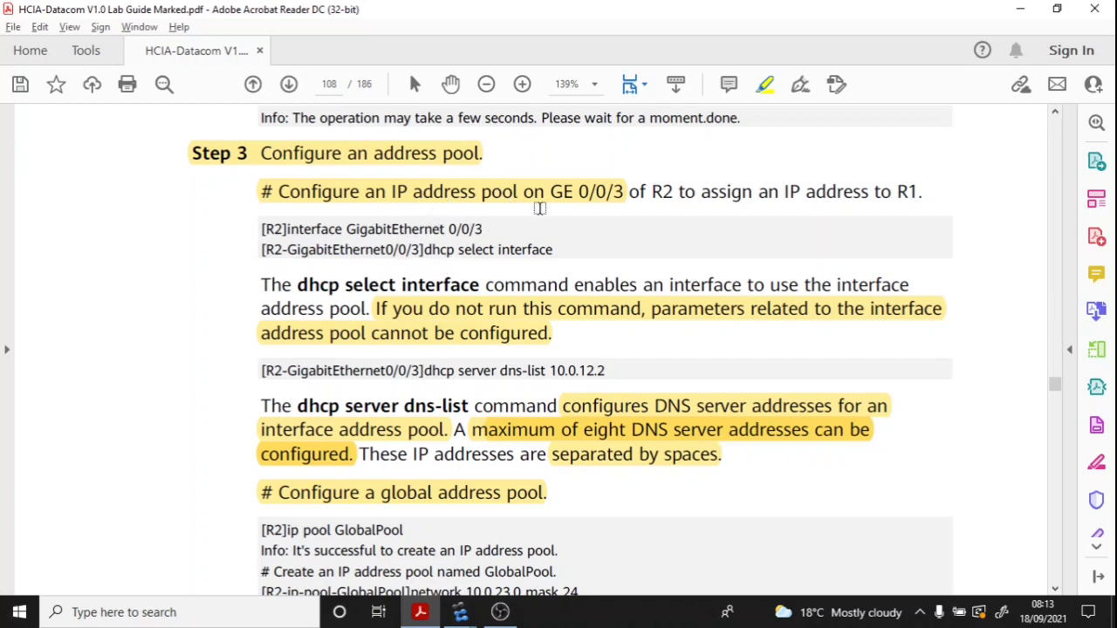
pyautogui.scroll(-2, 462, 234)
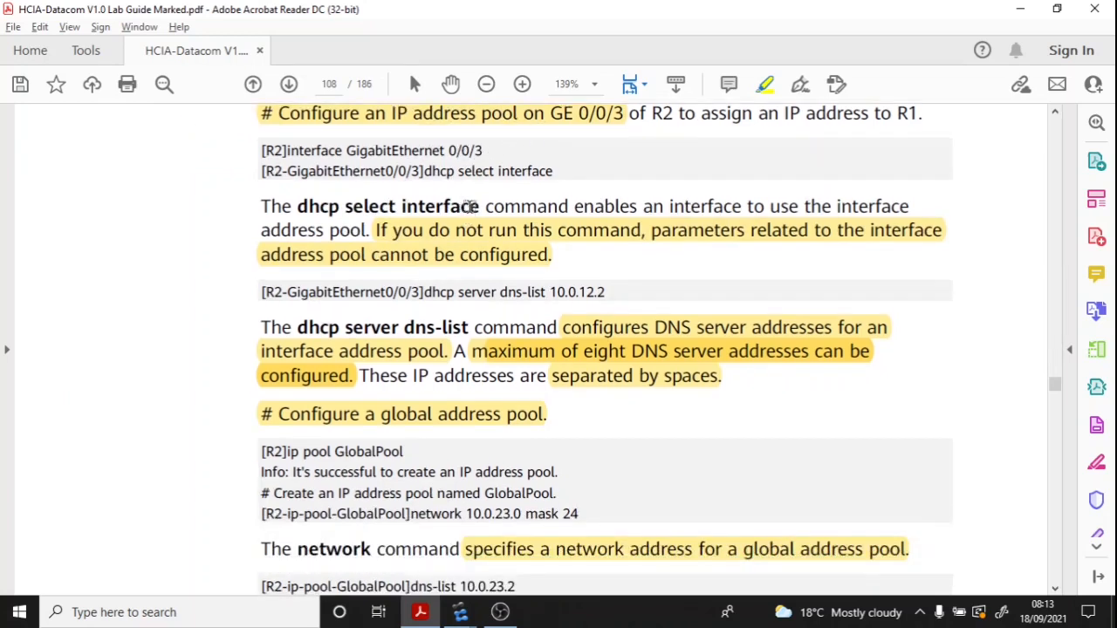
pyautogui.scroll(2, 469, 206)
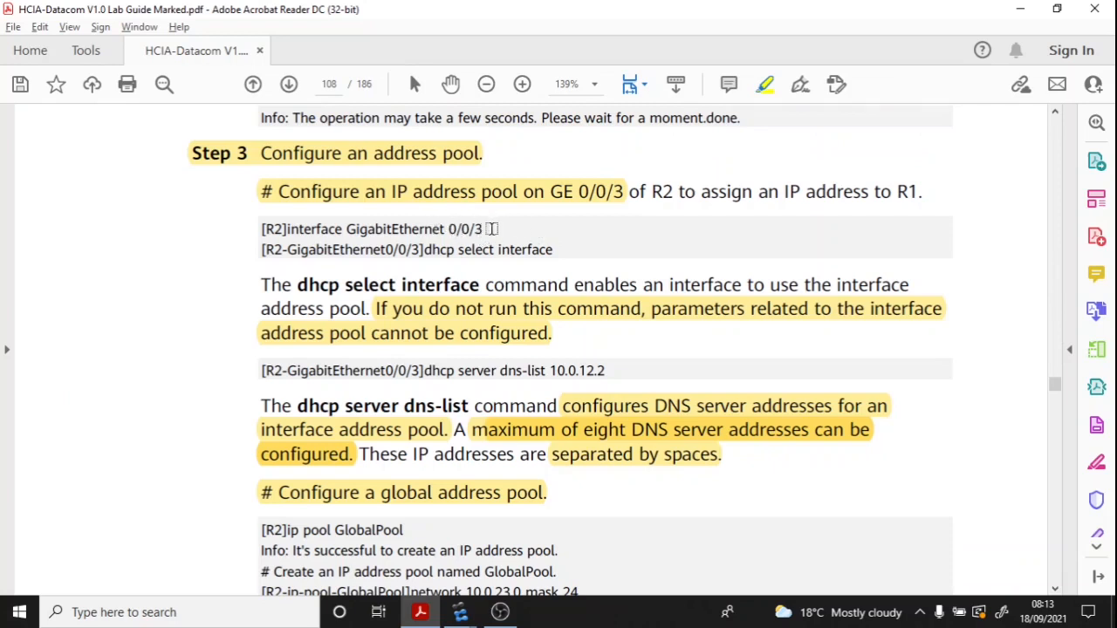
pyautogui.click(759, 86)
pyautogui.tripleClick(481, 229)
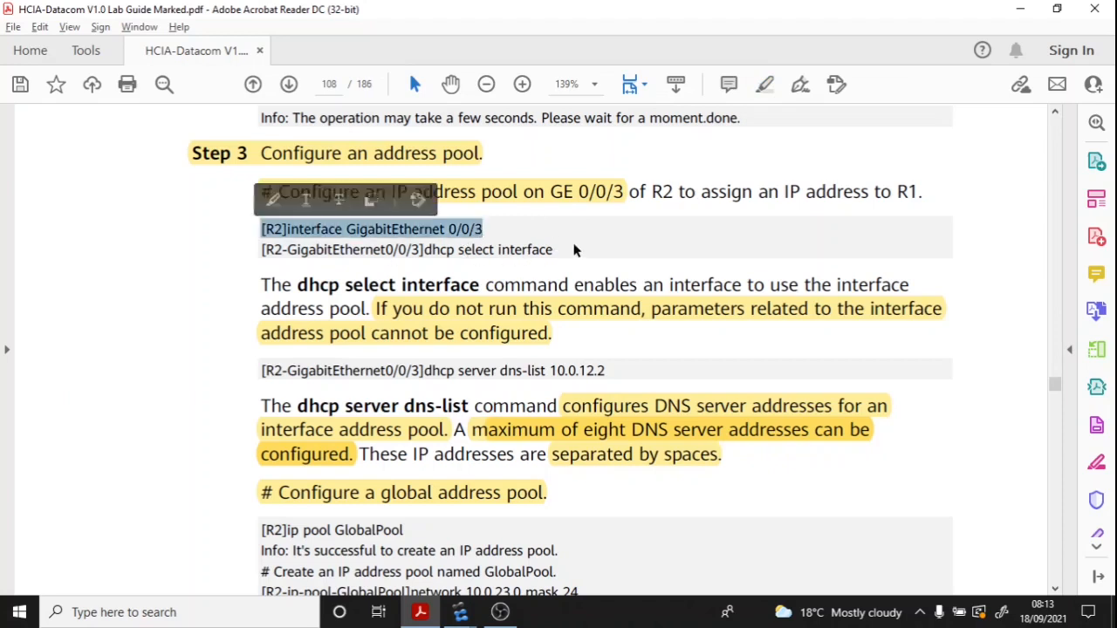
pyautogui.moveTo(559, 250); pyautogui.dragTo(428, 253)
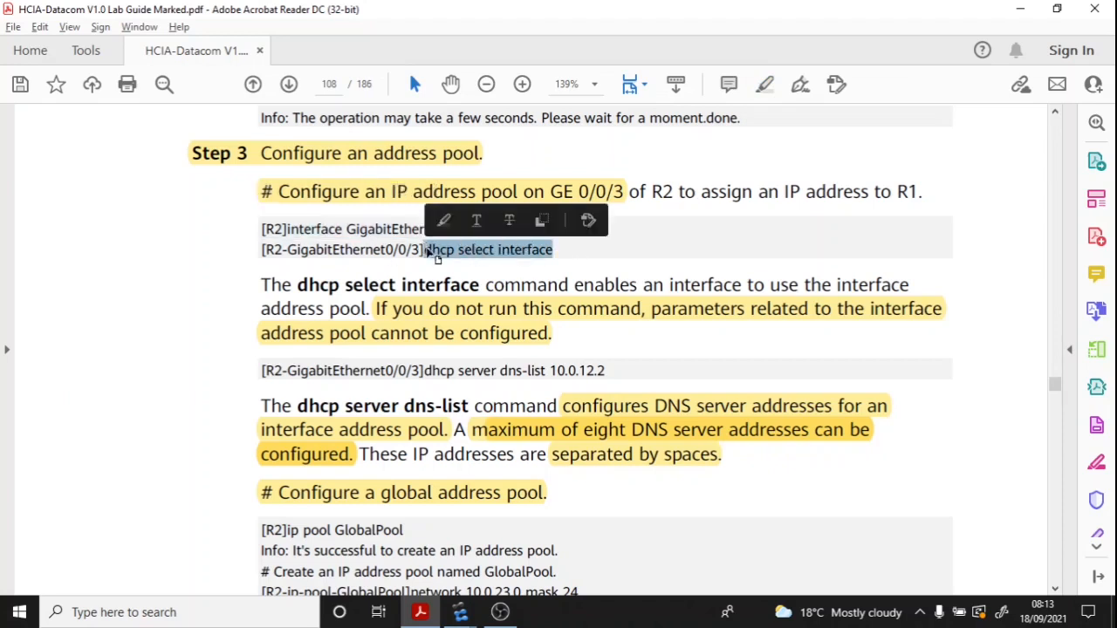
pyautogui.scroll(-1, 528, 296)
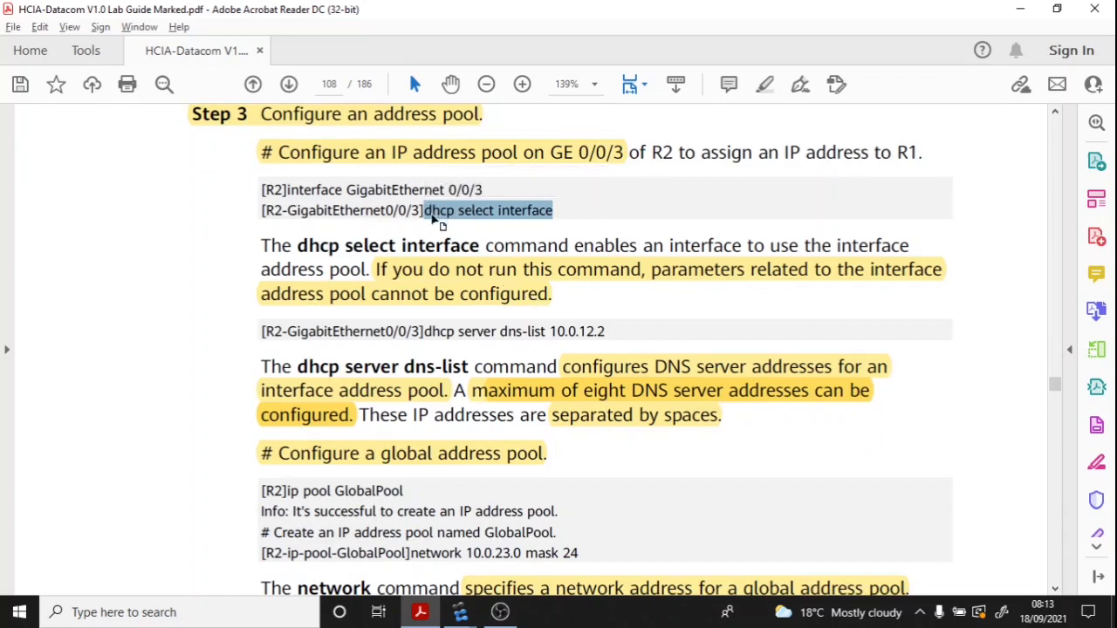
pyautogui.click(485, 287)
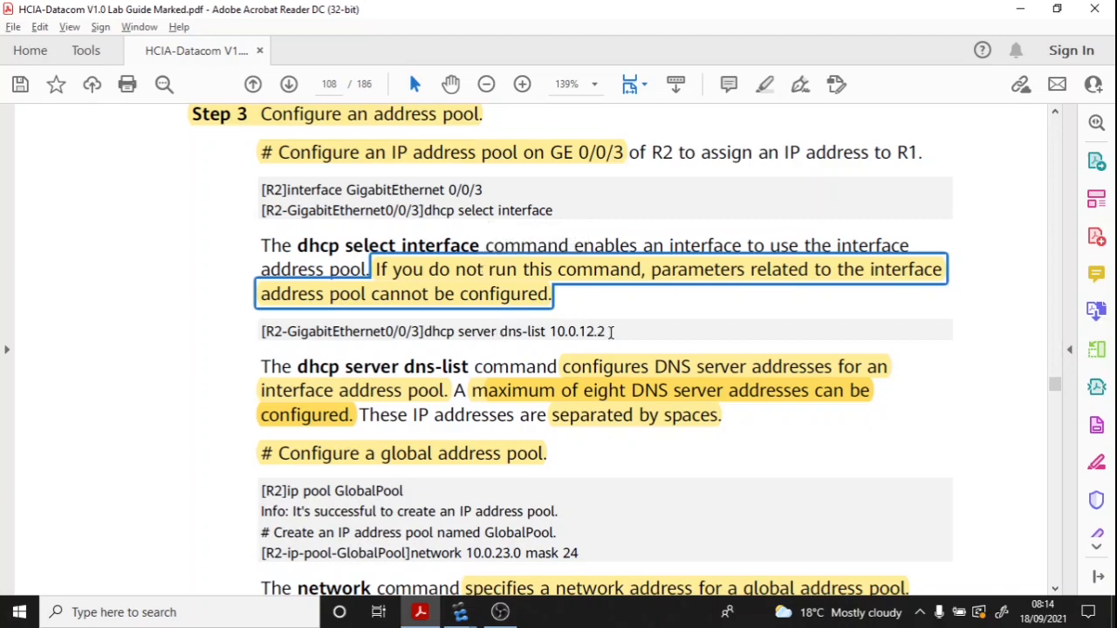
pyautogui.scroll(-2, 612, 332)
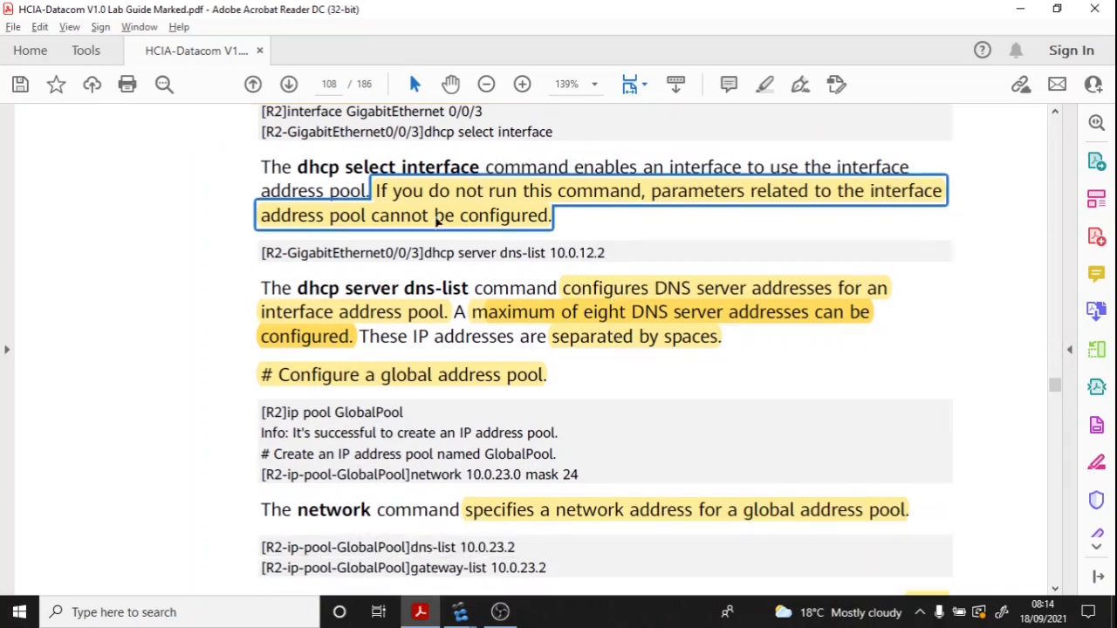
pyautogui.click(621, 254)
pyautogui.moveTo(608, 253); pyautogui.dragTo(434, 255)
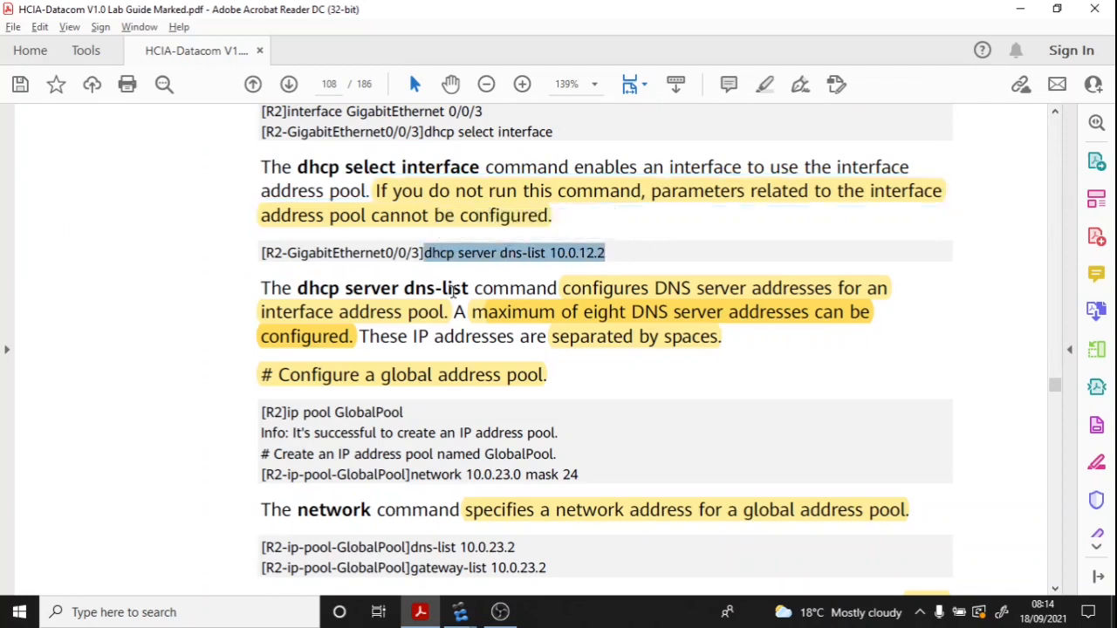
# Step: Switch back to R2's console, clear its screen, and enter the GigabitEthernet 0/0/3 interface view with "int g 0/0/3"
pyautogui.hotkey('alt', 'Tab')
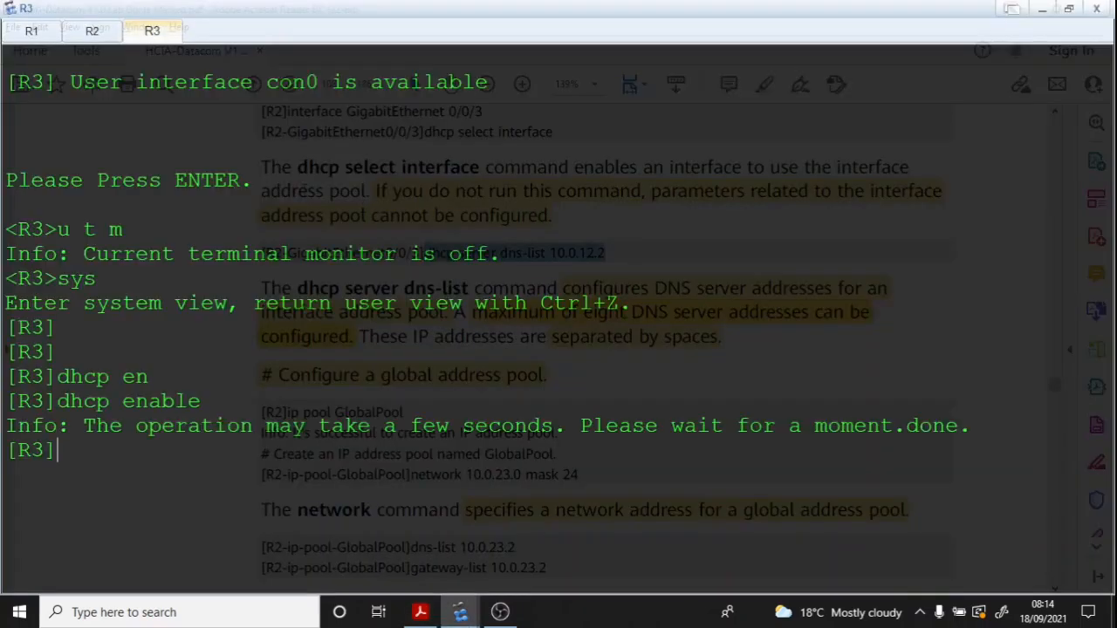
pyautogui.rightClick(292, 180)
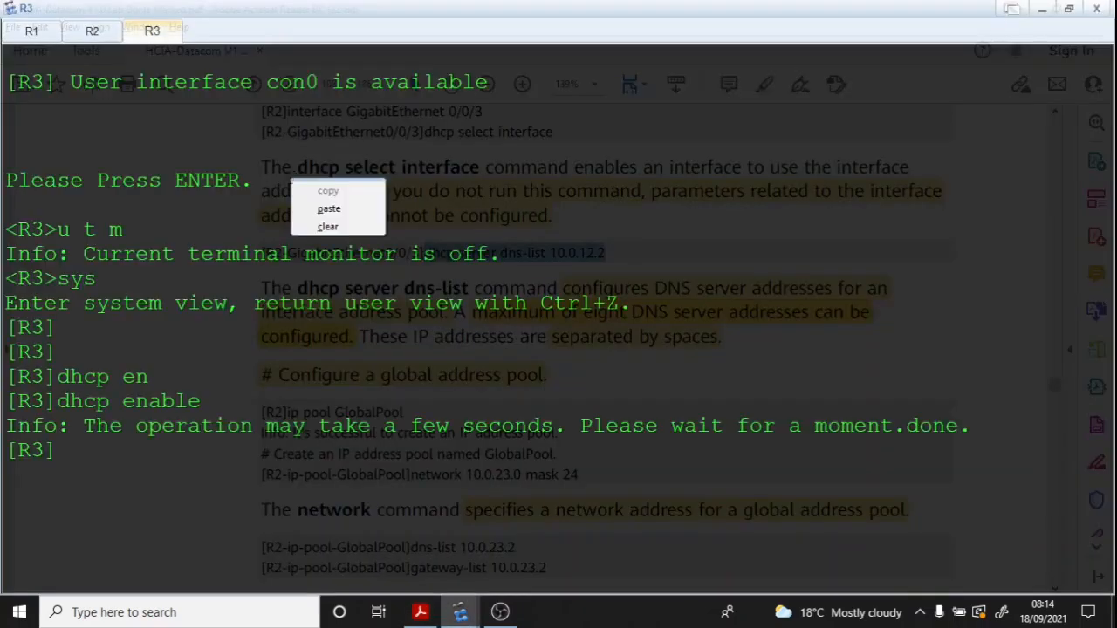
pyautogui.click(92, 30)
pyautogui.rightClick(199, 134)
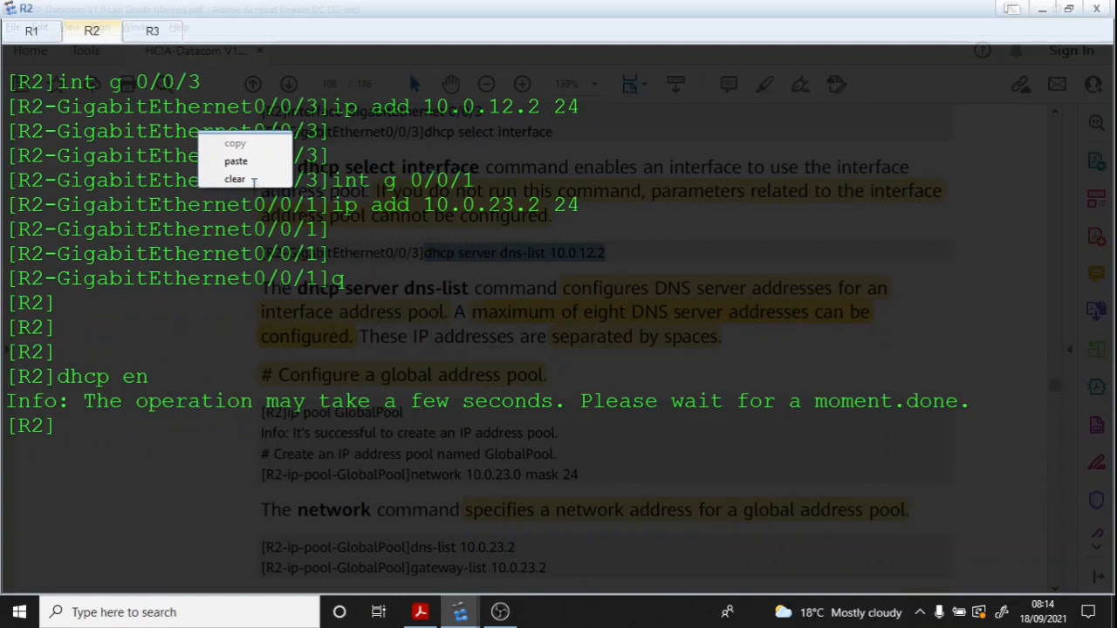
pyautogui.click(253, 181)
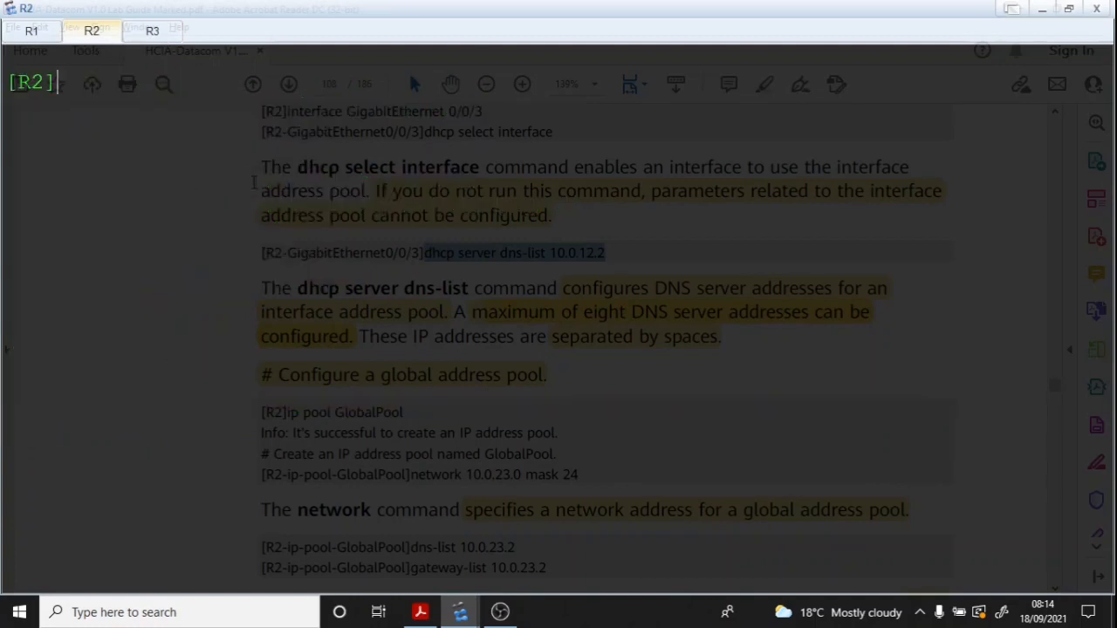
pyautogui.write('int g 0/0')
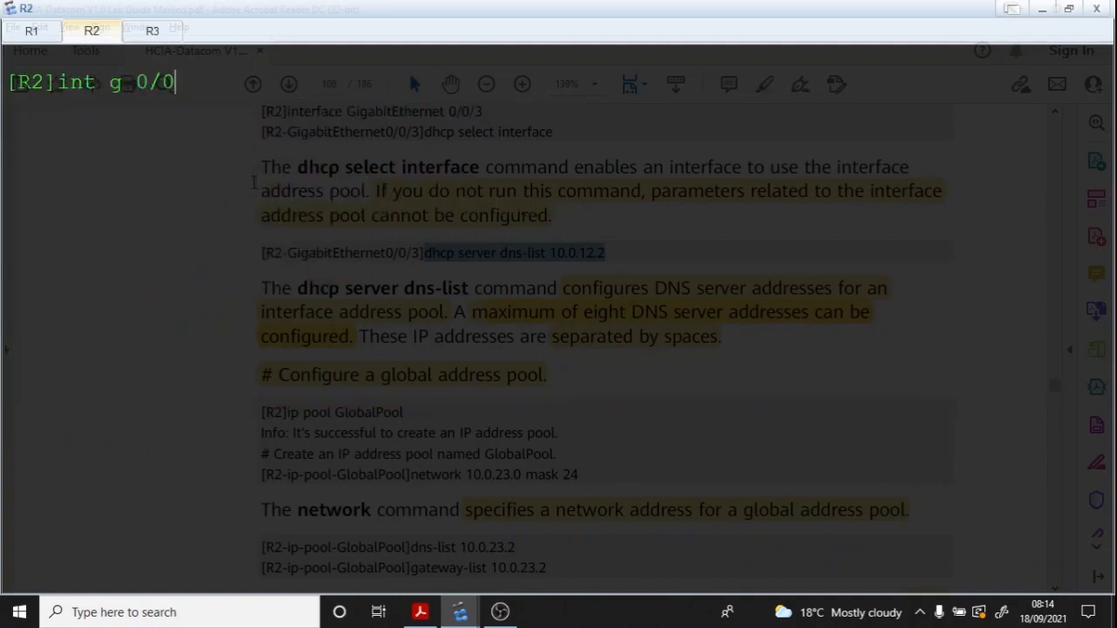
pyautogui.write('/3')
pyautogui.press('Return')
pyautogui.write('dhcp ser')
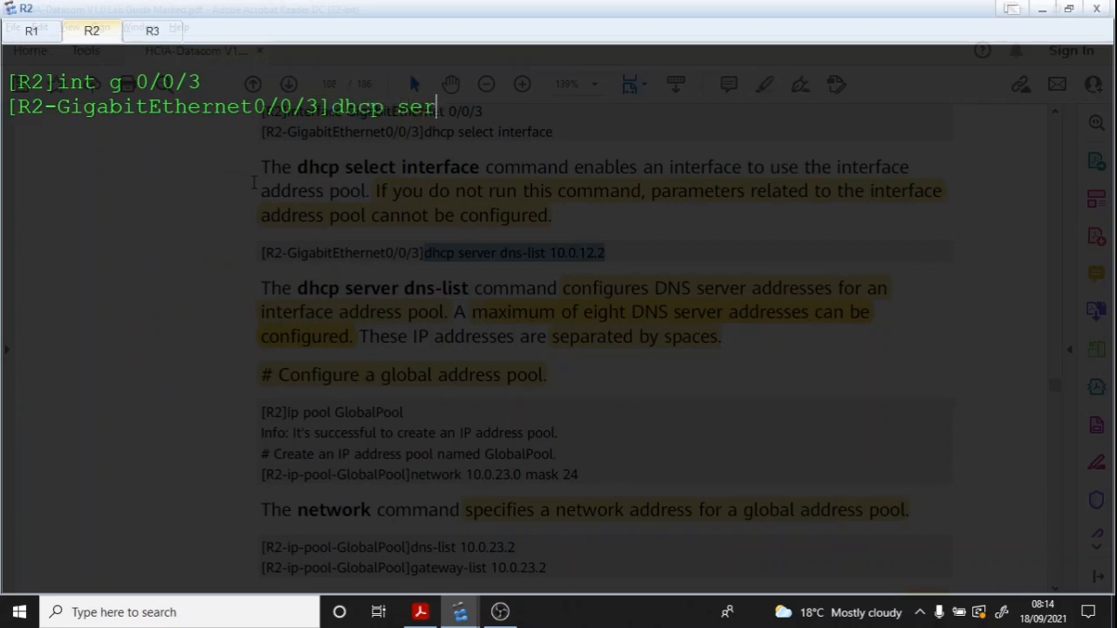
pyautogui.press('Tab')
pyautogui.write('dnc-l')
pyautogui.press('Tab')
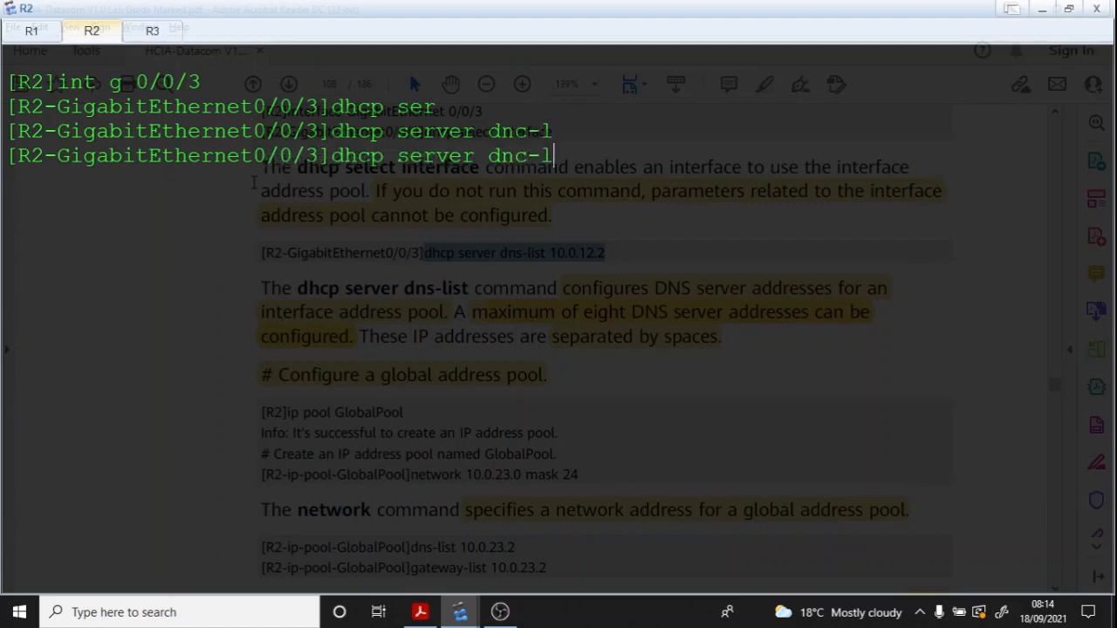
pyautogui.press('Tab')
pyautogui.press('Tab')
pyautogui.press('Tab')
pyautogui.press('Tab')
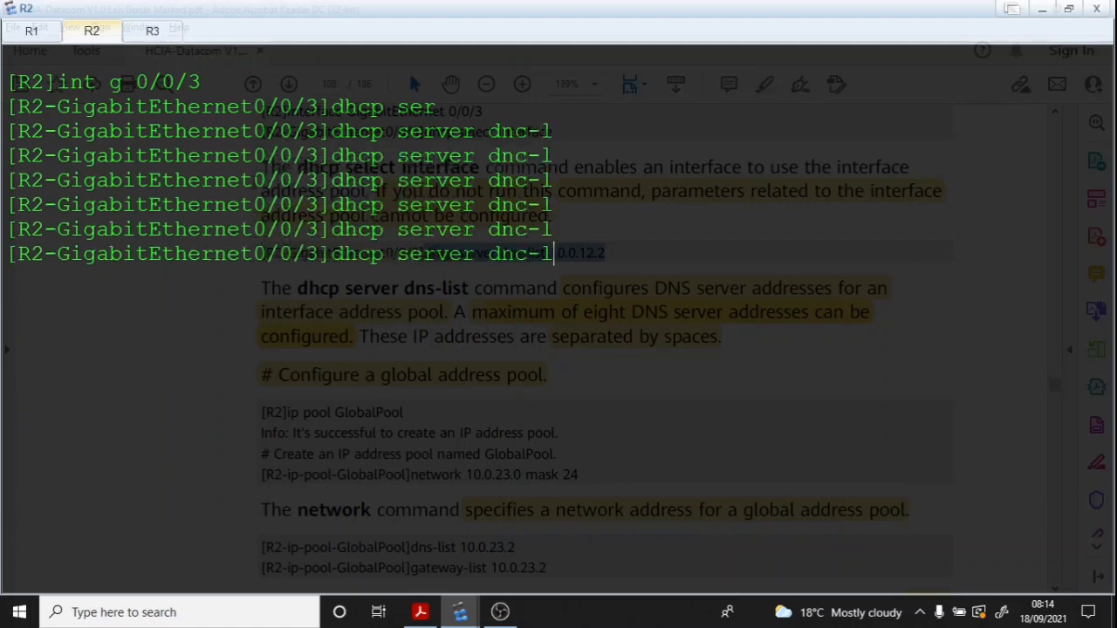
pyautogui.press('Return')
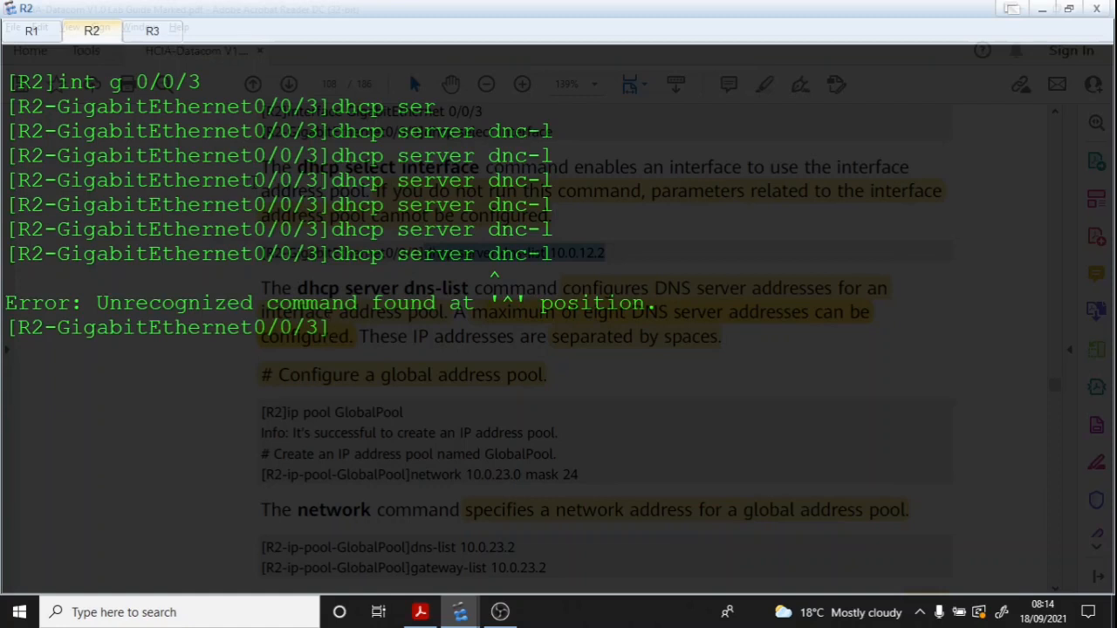
# Step: Correct the mistyped command and try to set the interface pool's DNS server with "dhcp server dns-list 10.0.12.2"
pyautogui.press('Up')
pyautogui.press('BackSpace')
pyautogui.press('BackSpace')
pyautogui.press('BackSpace')
pyautogui.press('BackSpace')
pyautogui.write('ns')
pyautogui.press('Tab')
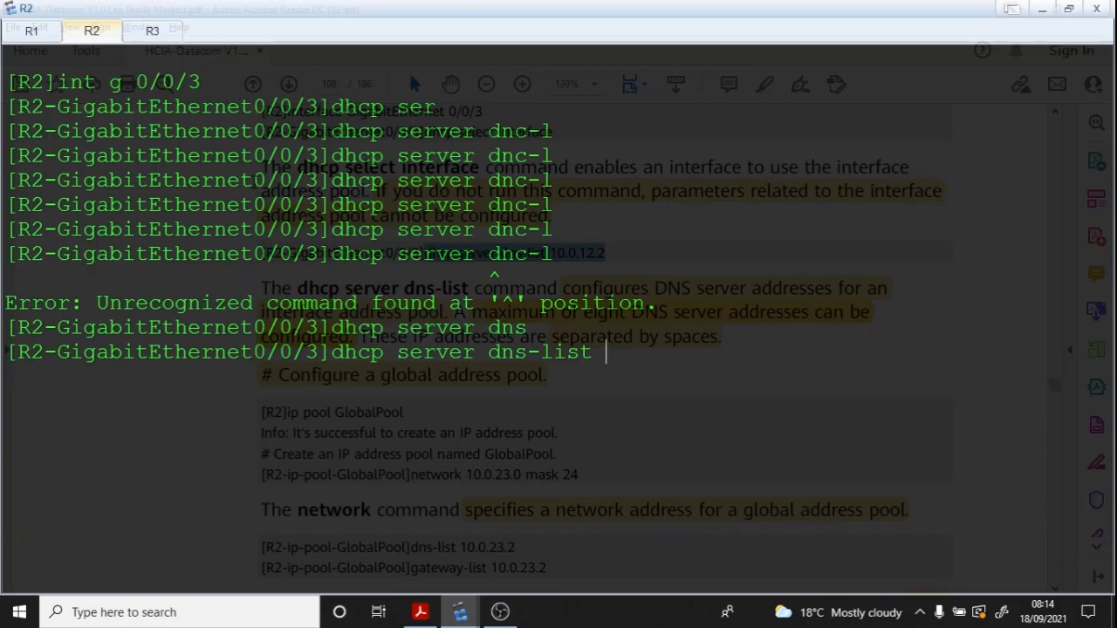
pyautogui.write('10.0.12.2')
pyautogui.press('Return')
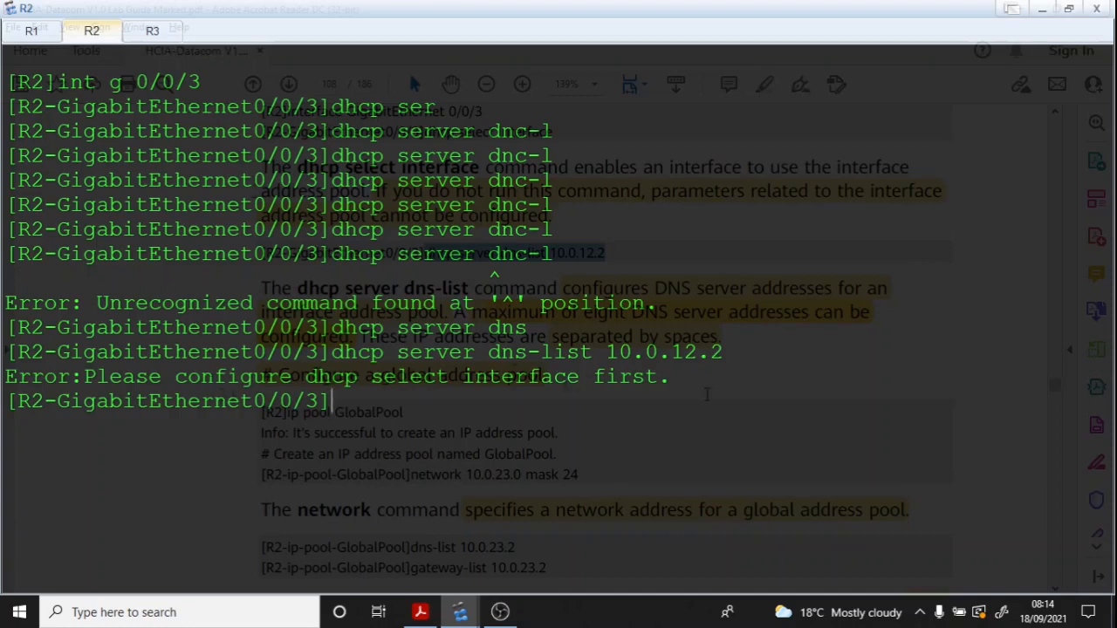
# Step: Highlight the error line in R2's console, clear the screen, and bring back the GigabitEthernet 0/0/3 prompt over the topology
pyautogui.moveTo(685, 372); pyautogui.dragTo(2, 370)
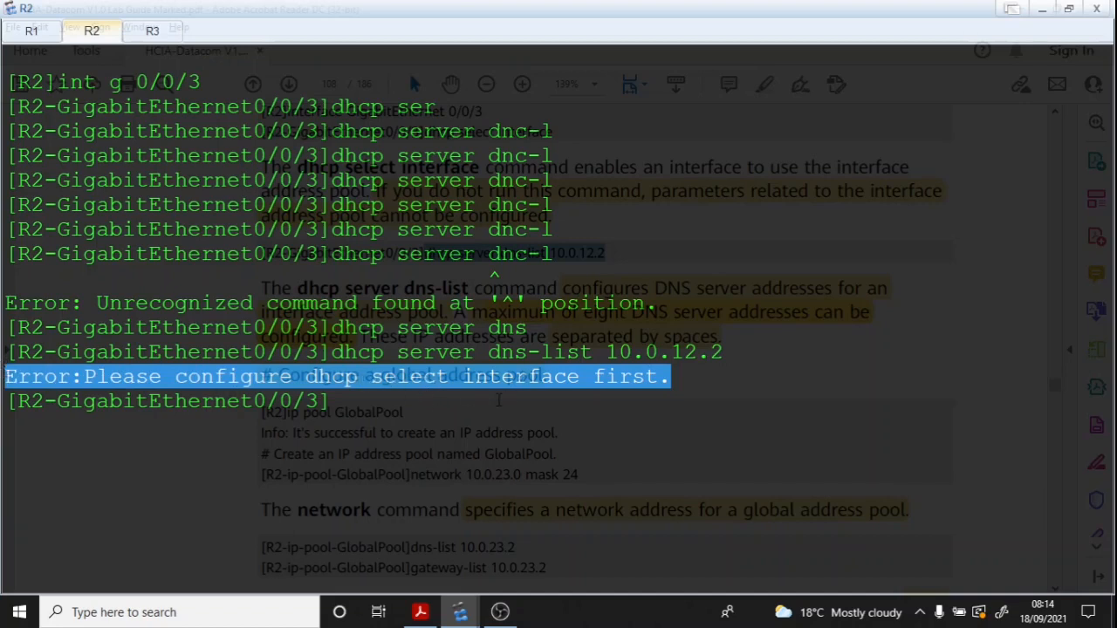
pyautogui.click(375, 401)
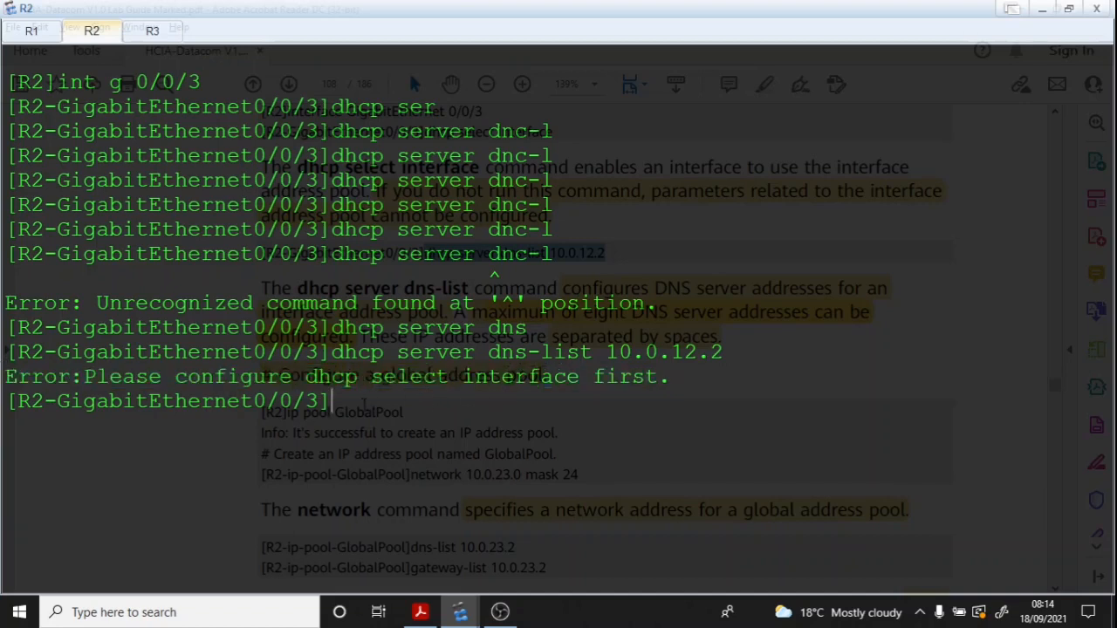
pyautogui.rightClick(363, 405)
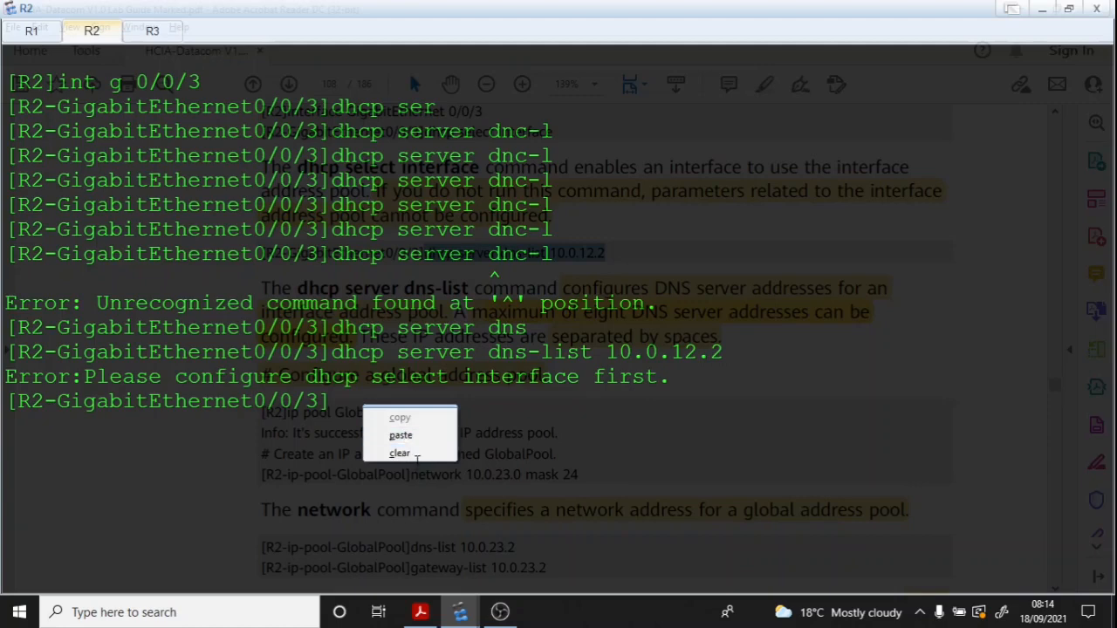
pyautogui.click(400, 453)
pyautogui.hotkey('alt', 'Tab')
pyautogui.hotkey('alt', 'Tab')
pyautogui.hotkey('alt', 'Tab')
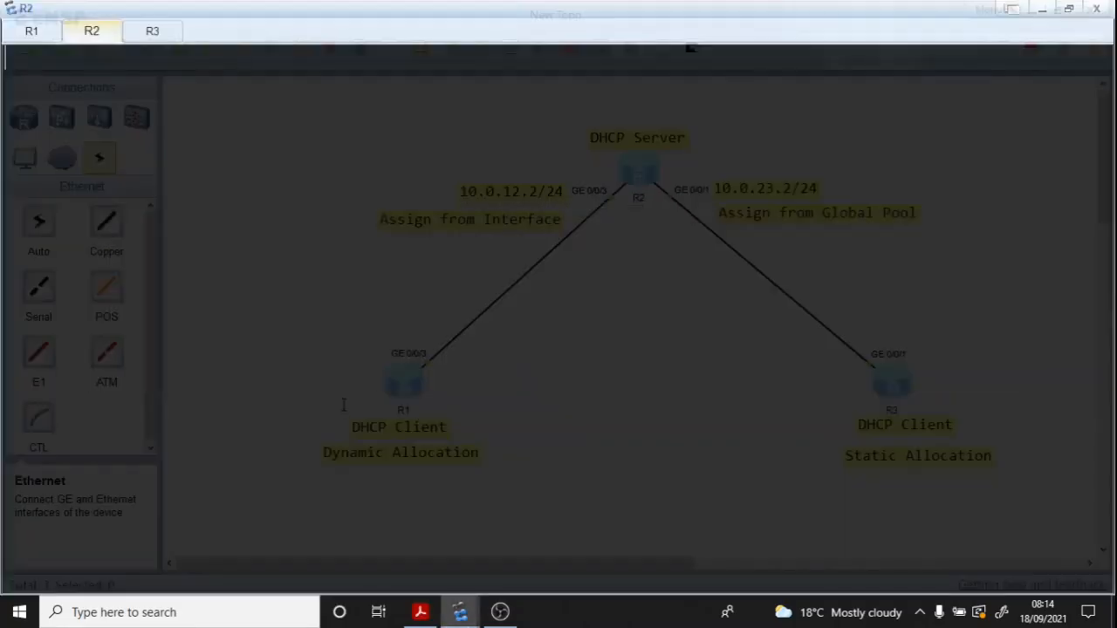
pyautogui.press('Return')
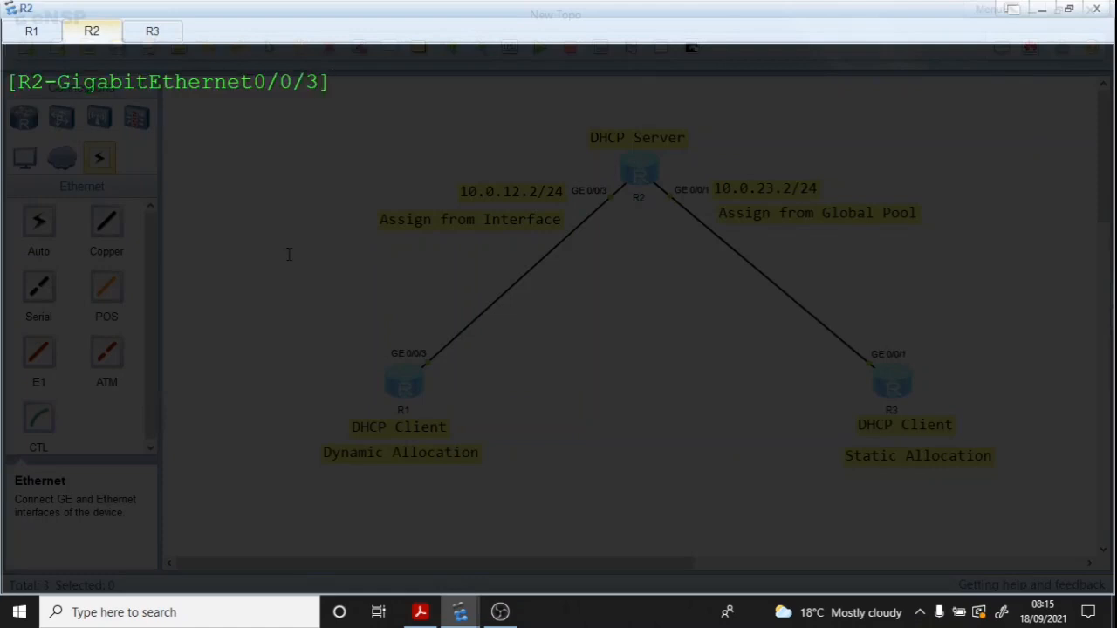
# Step: Correct the mistyped command and list the options available for "dhcp select" on R2's GigabitEthernet 0/0/3 with "?"
pyautogui.write('dchp sel')
pyautogui.press('Tab')
pyautogui.press('BackSpace')
pyautogui.press('BackSpace')
pyautogui.press('BackSpace')
pyautogui.press('BackSpace')
pyautogui.press('BackSpace')
pyautogui.press('BackSpace')
pyautogui.press('BackSpace')
pyautogui.write('hc')
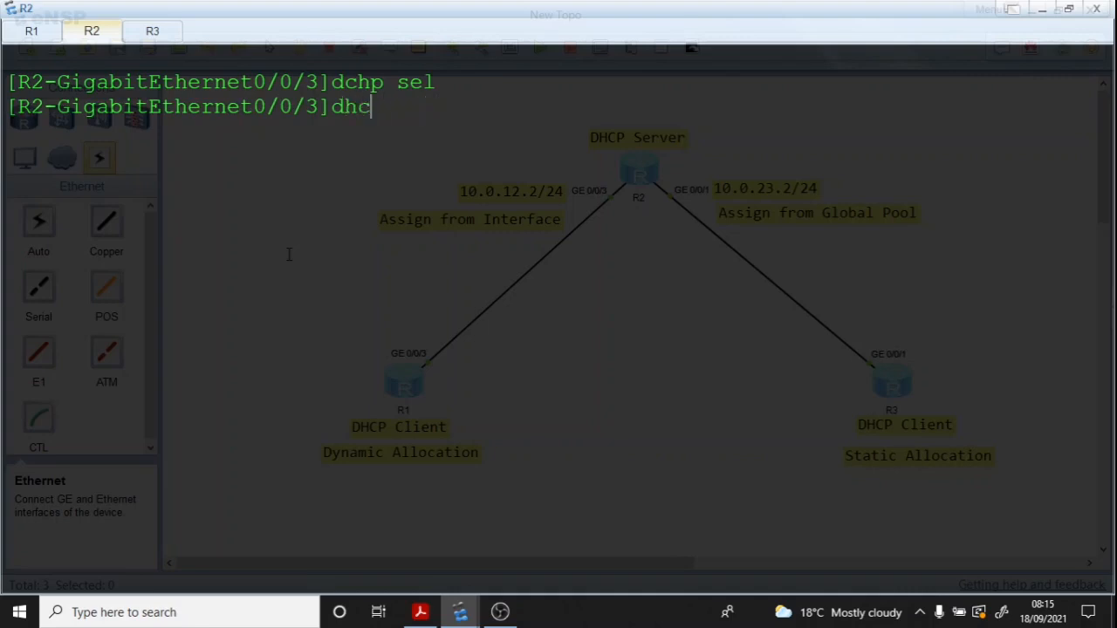
pyautogui.write('p sel')
pyautogui.press('Tab')
pyautogui.write('in')
pyautogui.press('BackSpace')
pyautogui.press('BackSpace')
pyautogui.write('?')
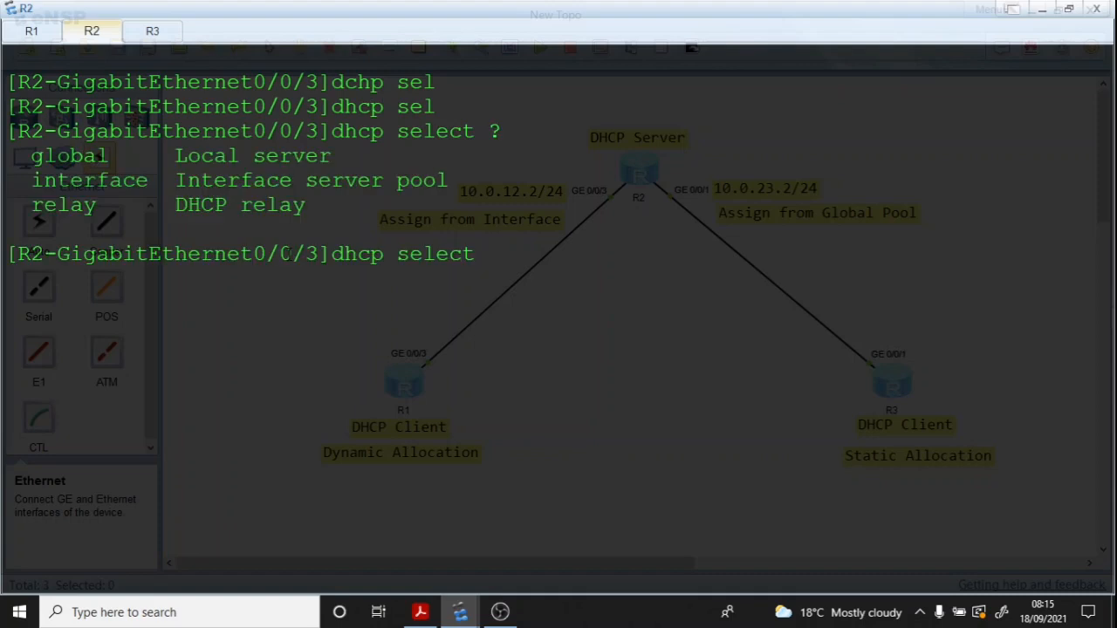
# Step: Highlight the global, interface and relay options in the "dhcp select" help output one after another
pyautogui.moveTo(343, 153); pyautogui.dragTo(10, 171)
pyautogui.moveTo(450, 179); pyautogui.dragTo(20, 180)
pyautogui.moveTo(307, 206); pyautogui.dragTo(35, 215)
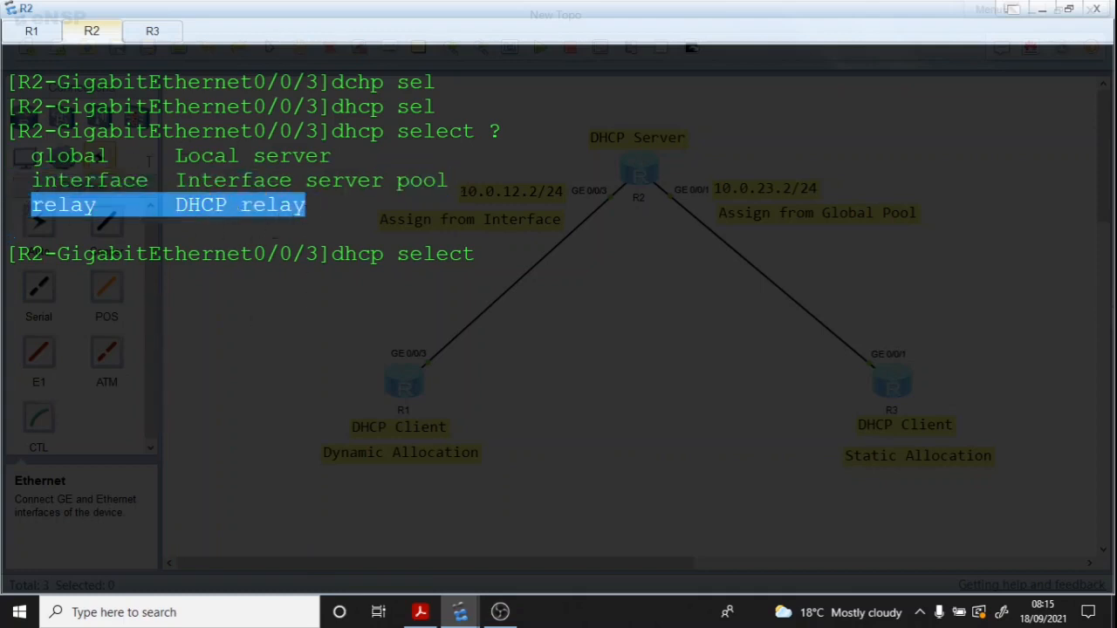
pyautogui.click(332, 220)
pyautogui.moveTo(305, 206); pyautogui.dragTo(32, 206)
# Step: Complete the command as "dhcp select inter" so GigabitEthernet 0/0/3 on R2 uses the interface address pool
pyautogui.click(499, 257)
pyautogui.write('inter')
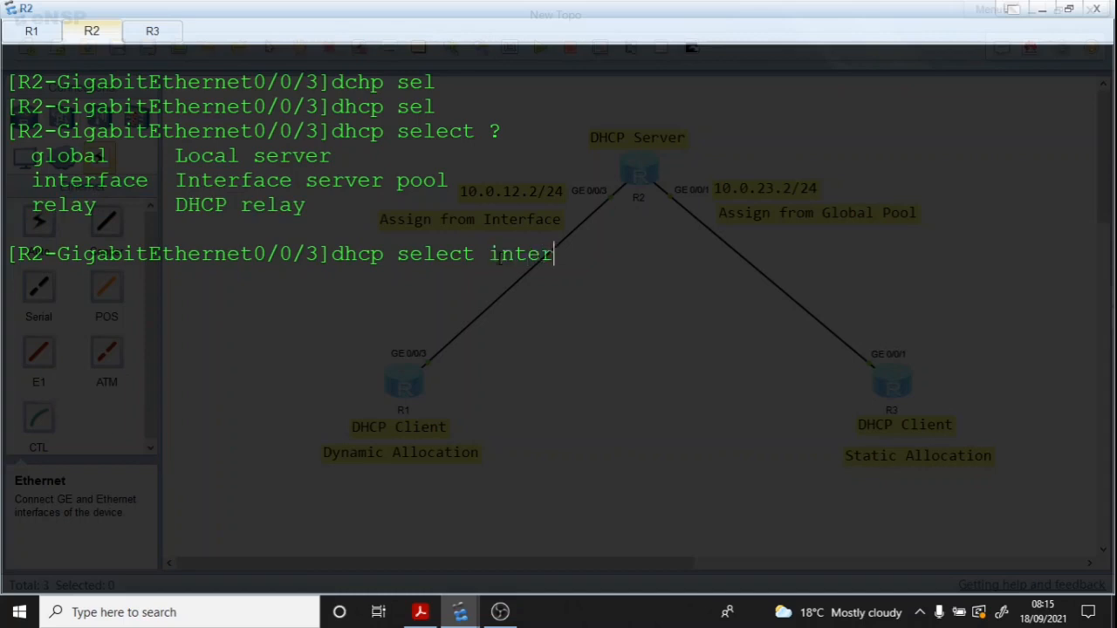
pyautogui.press('Return')
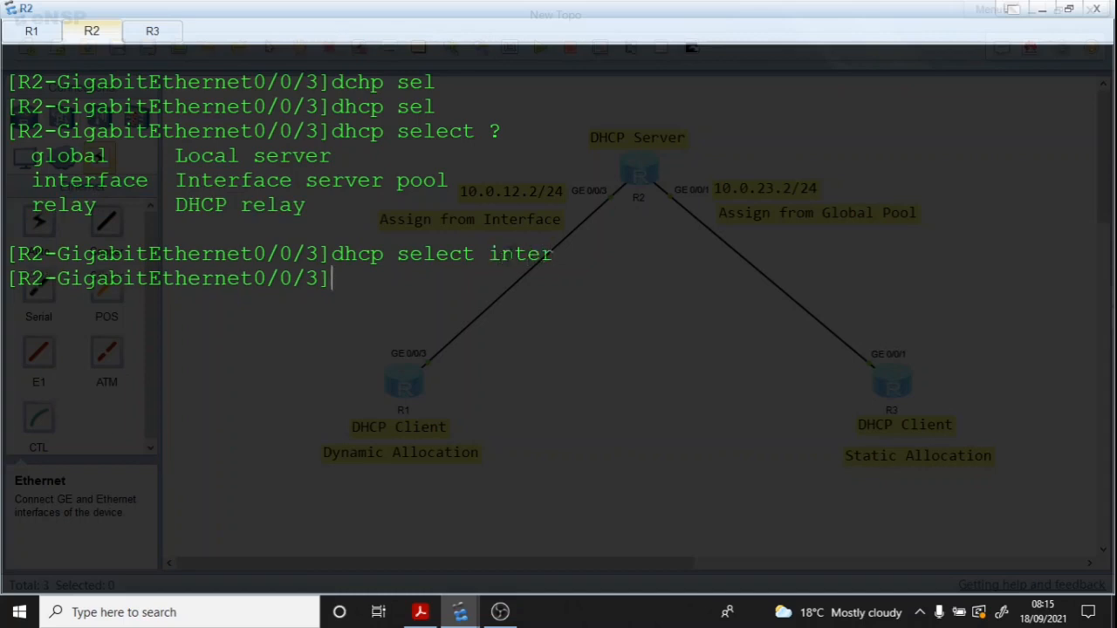
# Step: Clear R2's console and set the interface pool's DNS server with "dhcp server dns-list 10.0.23.2"
pyautogui.rightClick(409, 270)
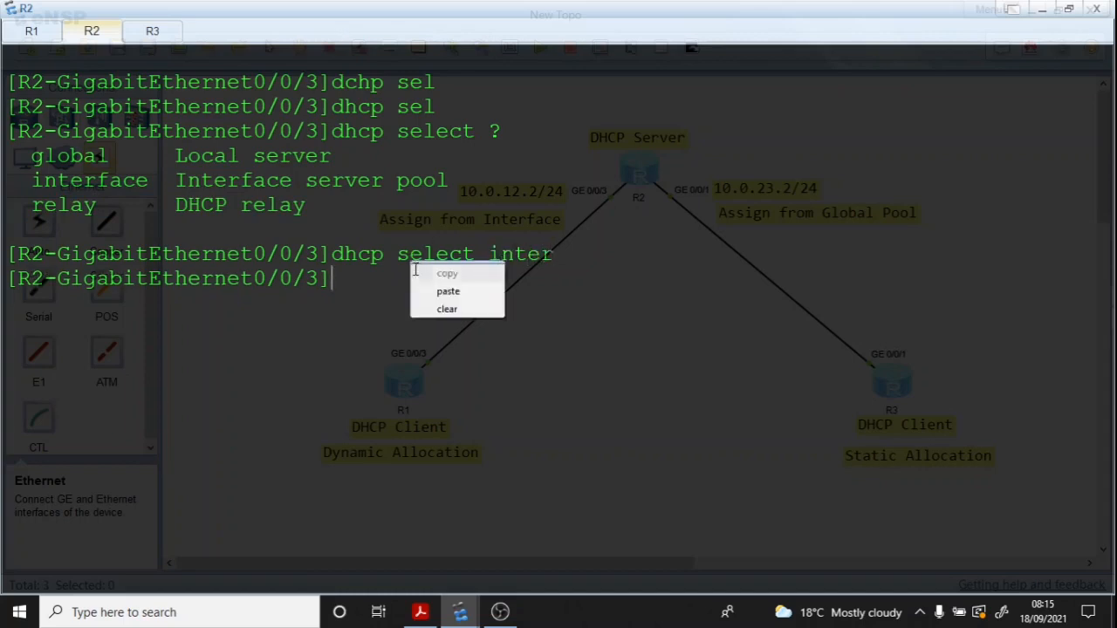
pyautogui.click(447, 311)
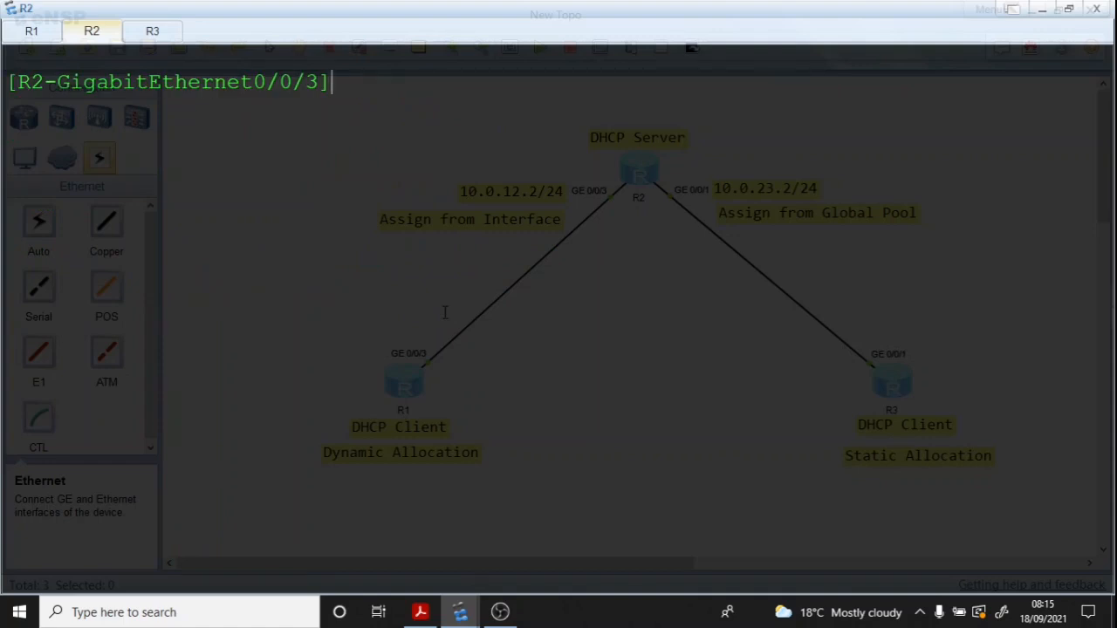
pyautogui.write('dhcp ser')
pyautogui.press('Tab')
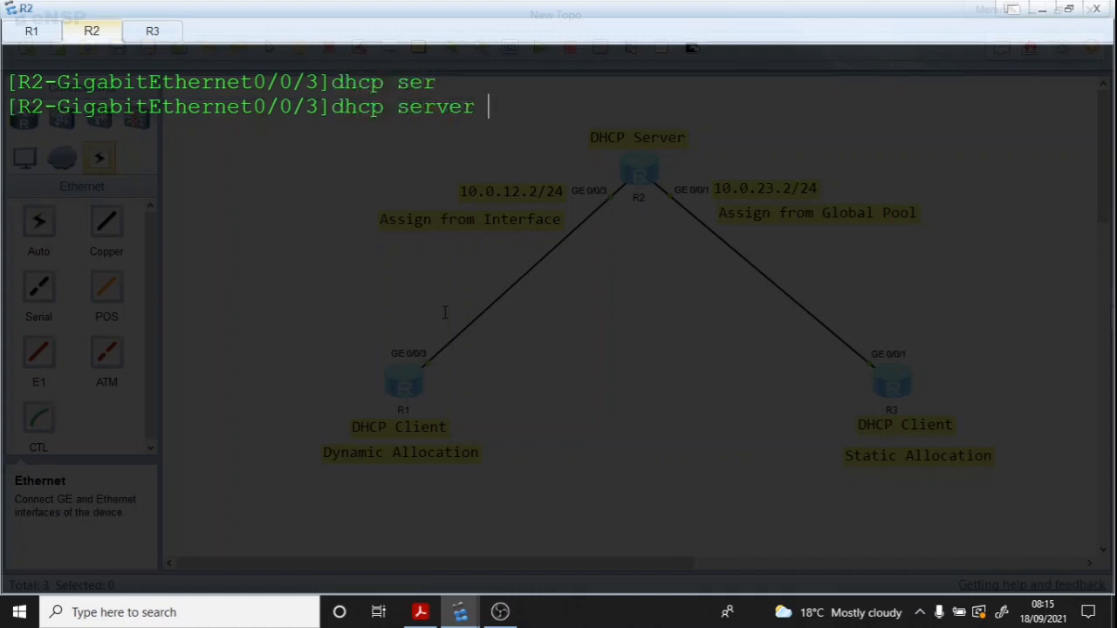
pyautogui.write('d')
pyautogui.press('Tab')
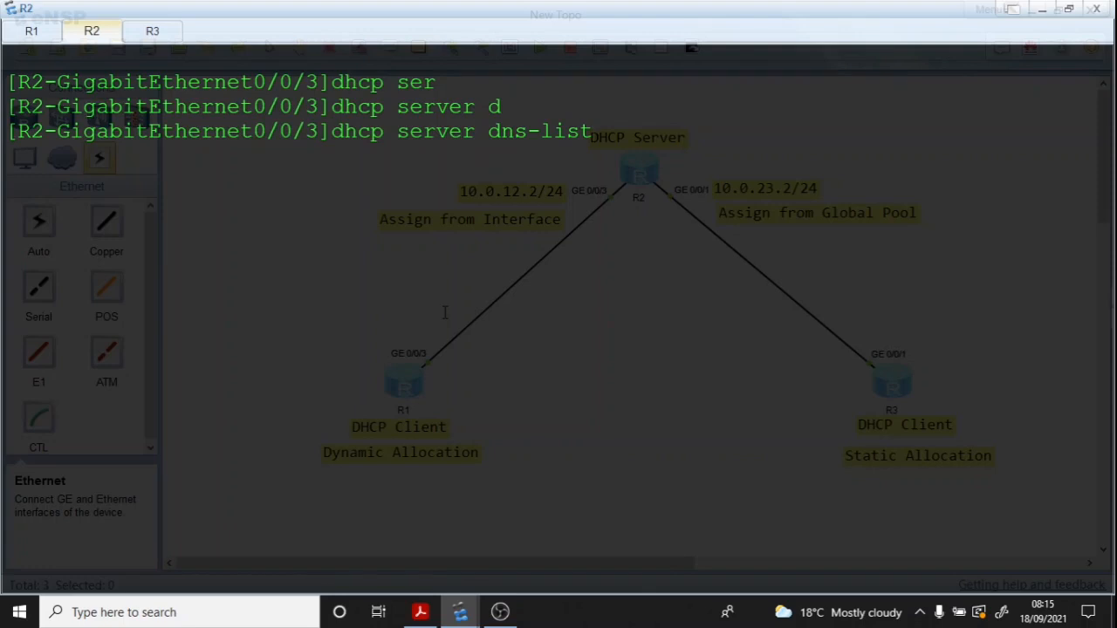
pyautogui.write('10.0.23.2')
pyautogui.press('Return')
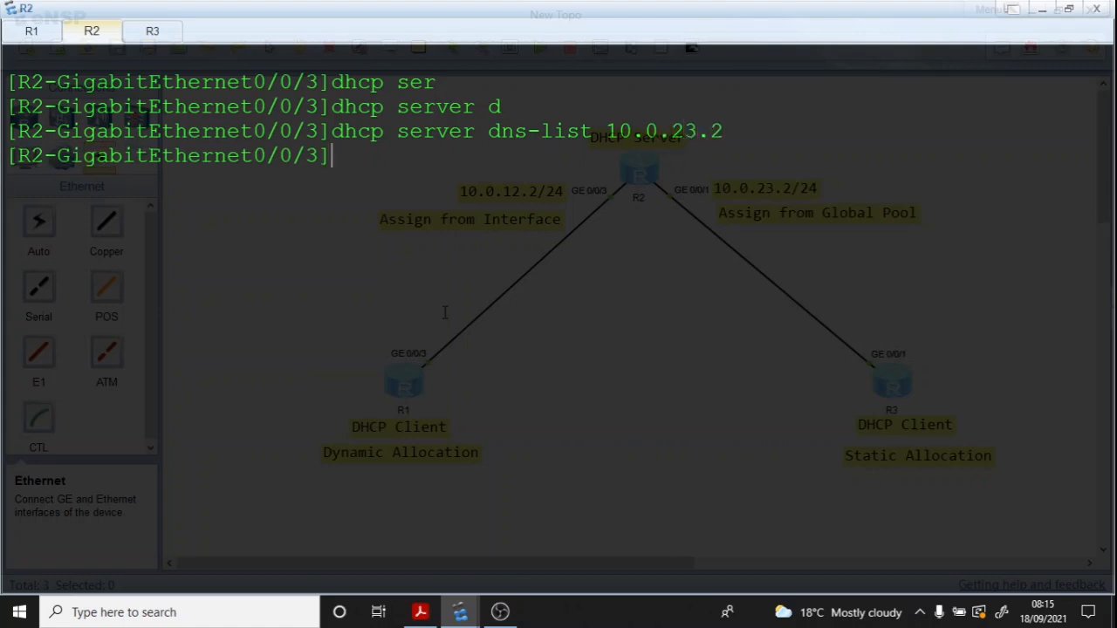
pyautogui.press('Return')
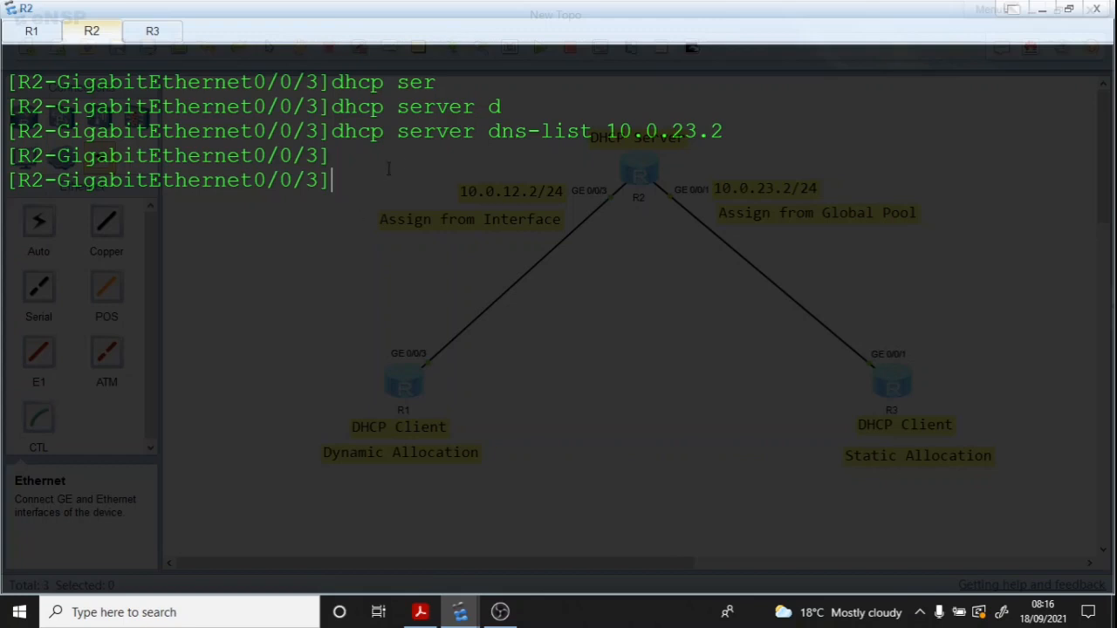
# Step: Display the GigabitEthernet 0/0/3 configuration with "disp this" and highlight its DHCP lines, IP address and interface name
pyautogui.write('disp this')
pyautogui.press('Return')
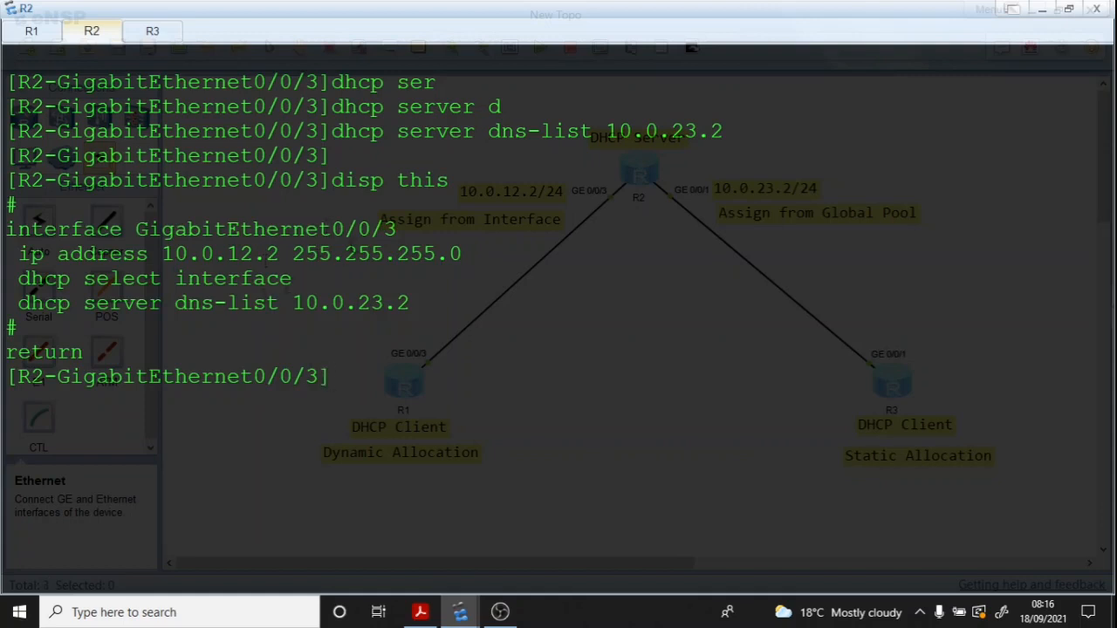
pyautogui.moveTo(304, 277); pyautogui.dragTo(17, 278)
pyautogui.moveTo(427, 306); pyautogui.dragTo(7, 304)
pyautogui.click(246, 276)
pyautogui.moveTo(400, 229); pyautogui.dragTo(281, 253)
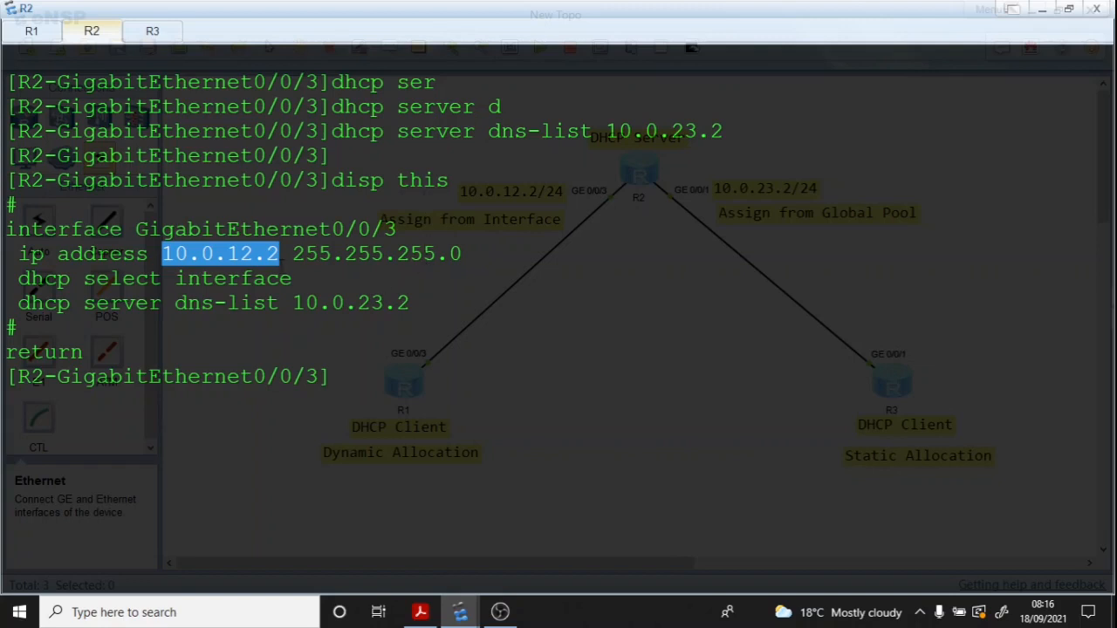
pyautogui.click(291, 277)
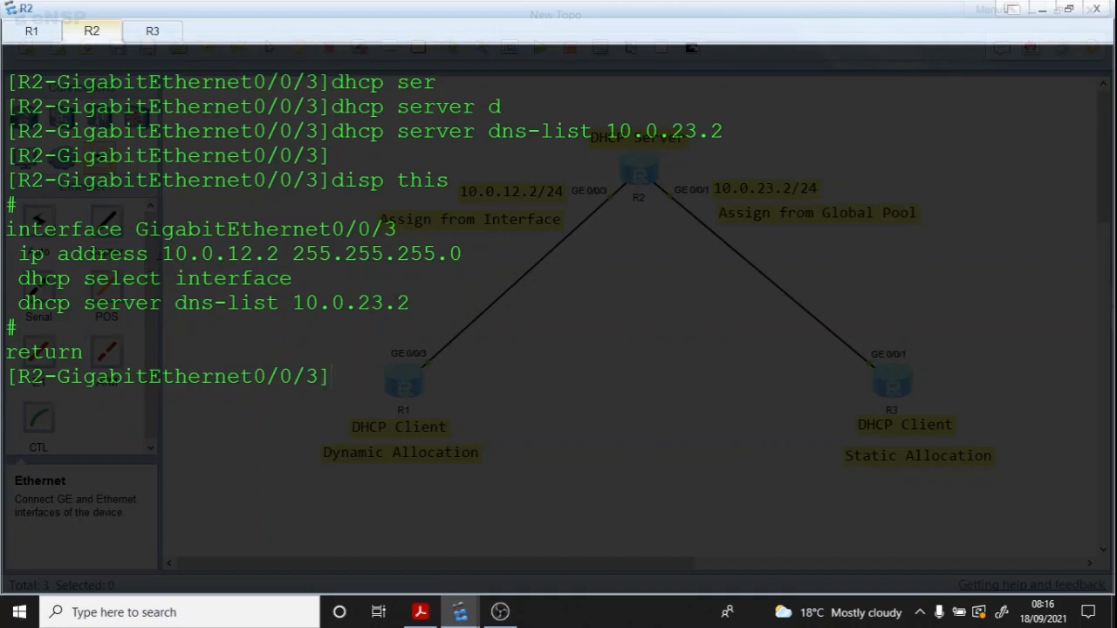
pyautogui.moveTo(163, 253); pyautogui.dragTo(278, 253)
pyautogui.moveTo(398, 228); pyautogui.dragTo(32, 229)
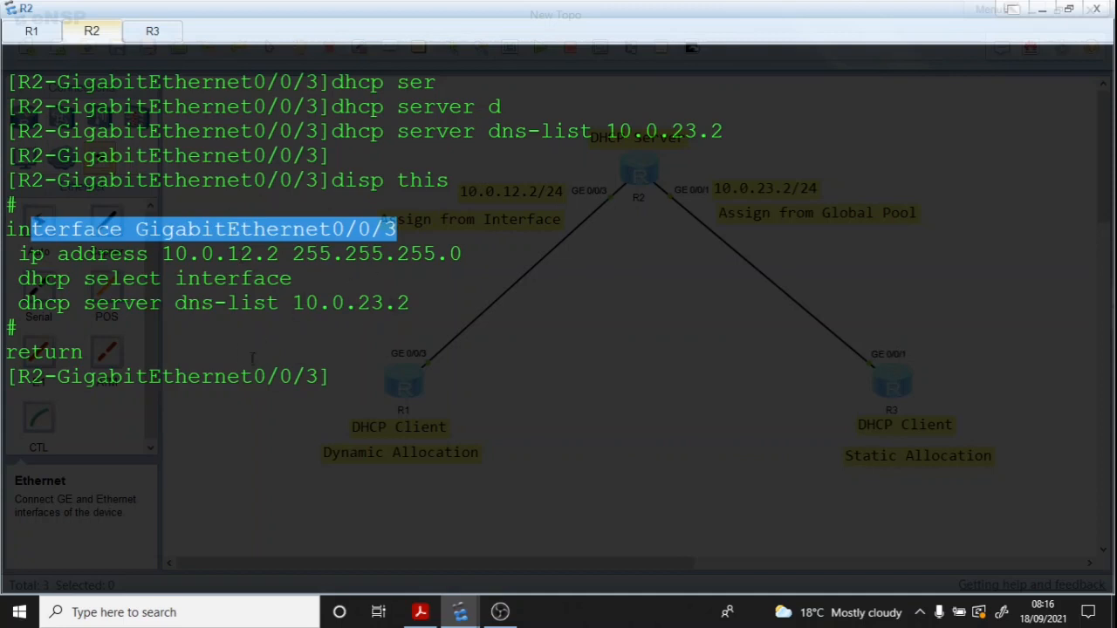
# Step: Leave the GigabitEthernet 0/0/3 view on R2 with "q"
pyautogui.click(343, 373)
pyautogui.write('q')
pyautogui.press('Return')
# Step: Switch to the lab guide PDF and read the "dhcp server dns-list" notes on the maximum number of DNS addresses and their separator
pyautogui.hotkey('alt', 'Tab')
pyautogui.press('Tab')
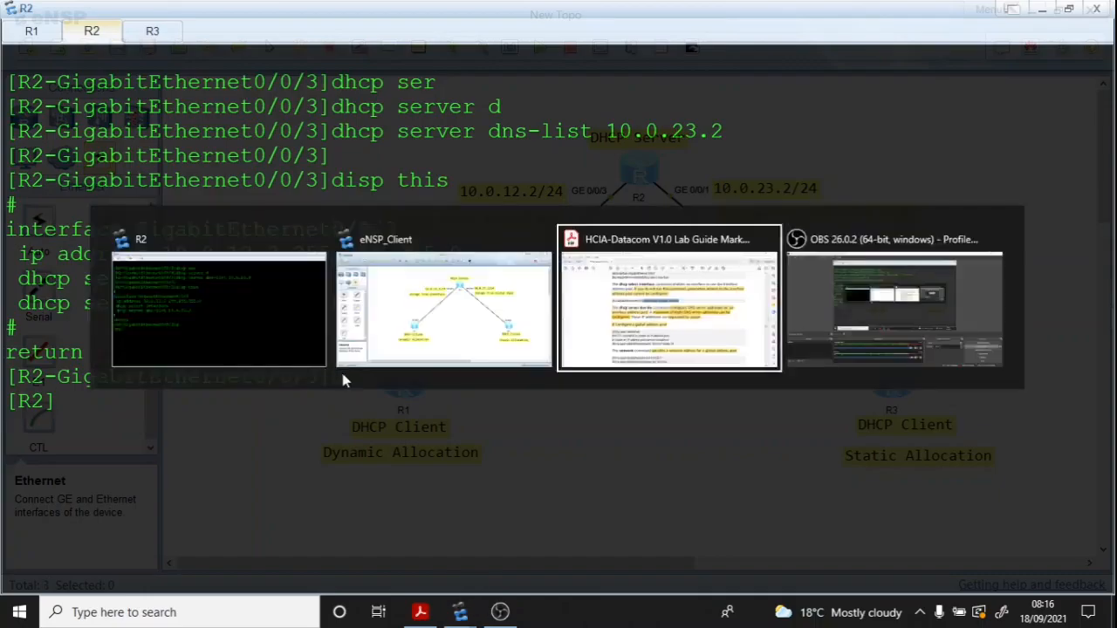
pyautogui.scroll(-2, 323, 238)
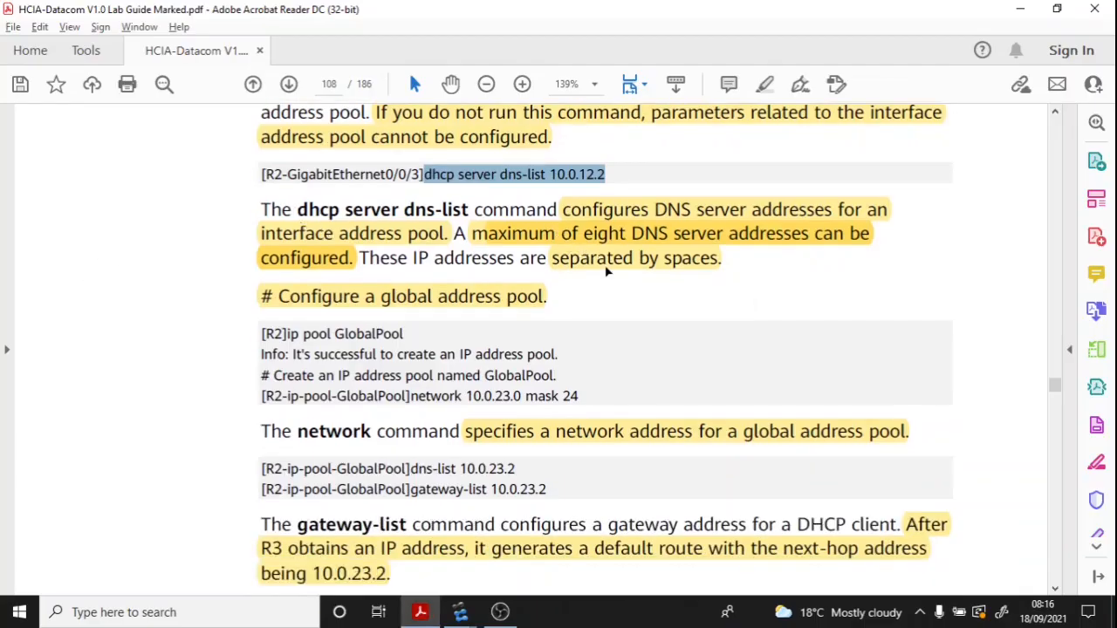
pyautogui.scroll(-4, 605, 270)
pyautogui.scroll(2, 605, 270)
pyautogui.scroll(1, 602, 272)
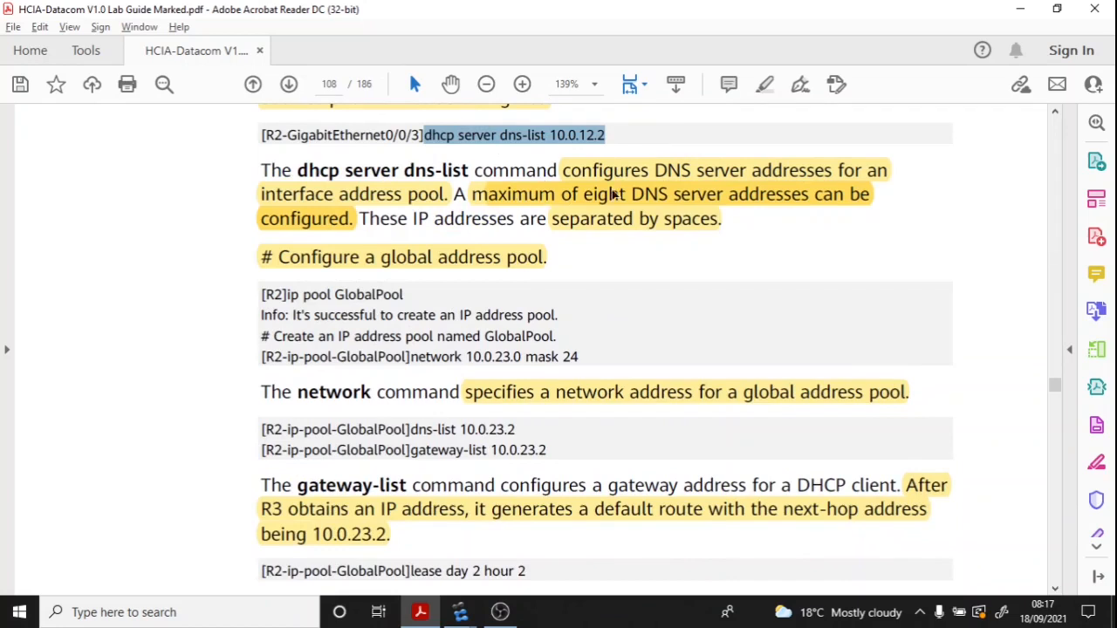
pyautogui.click(641, 215)
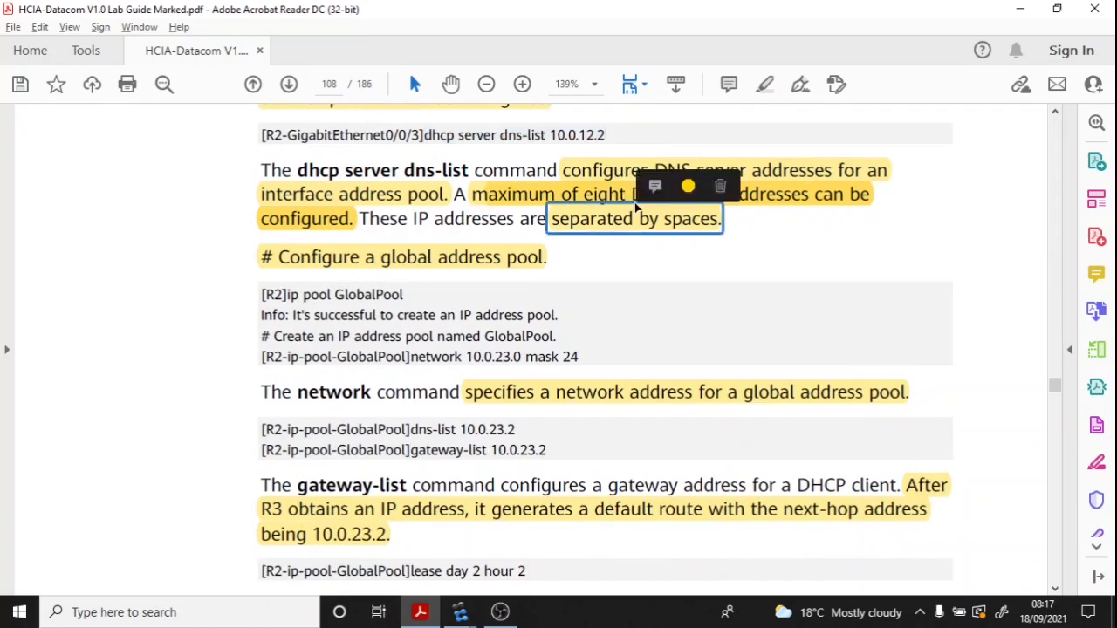
pyautogui.click(509, 201)
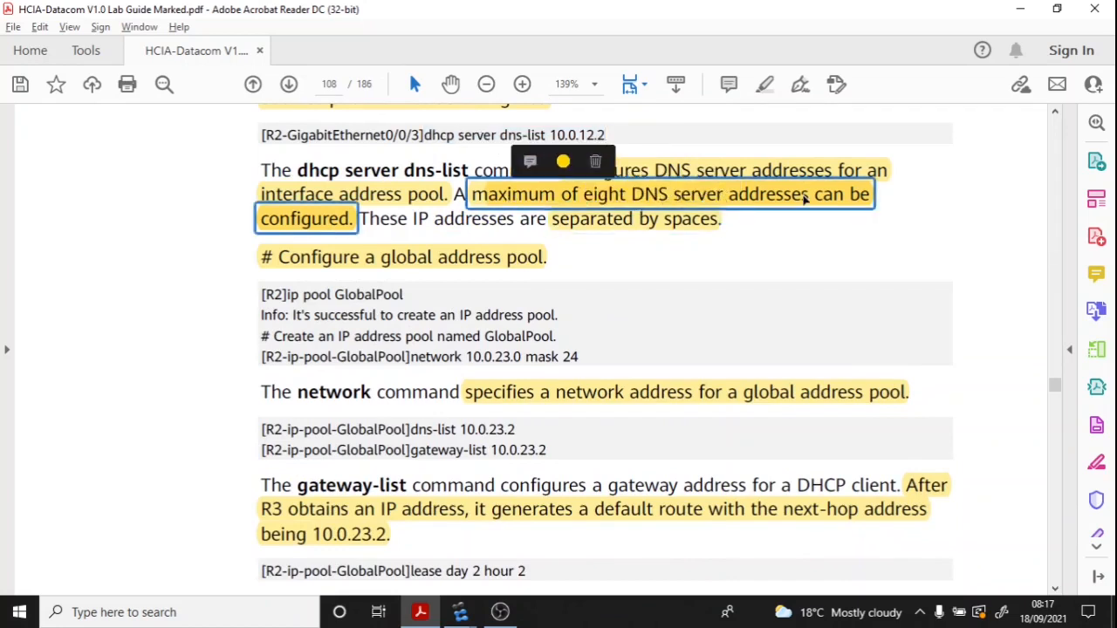
pyautogui.scroll(1, 280, 225)
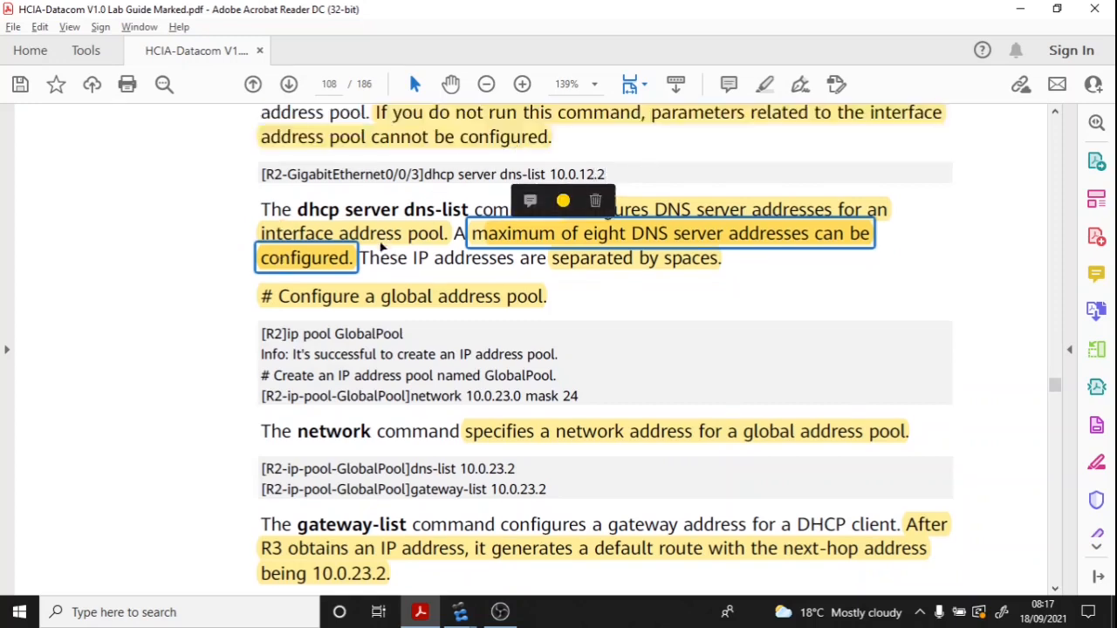
pyautogui.click(580, 260)
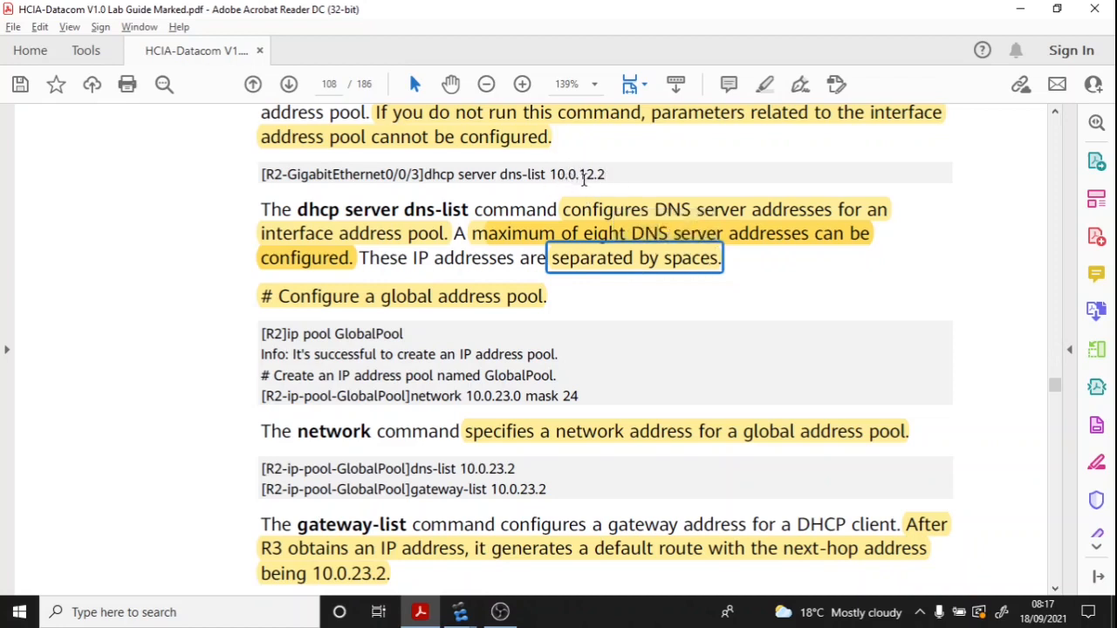
# Step: Look ahead at the guide's global pool commands and Step 4, and return to the interface pool's dns-list command
pyautogui.scroll(-5, 640, 185)
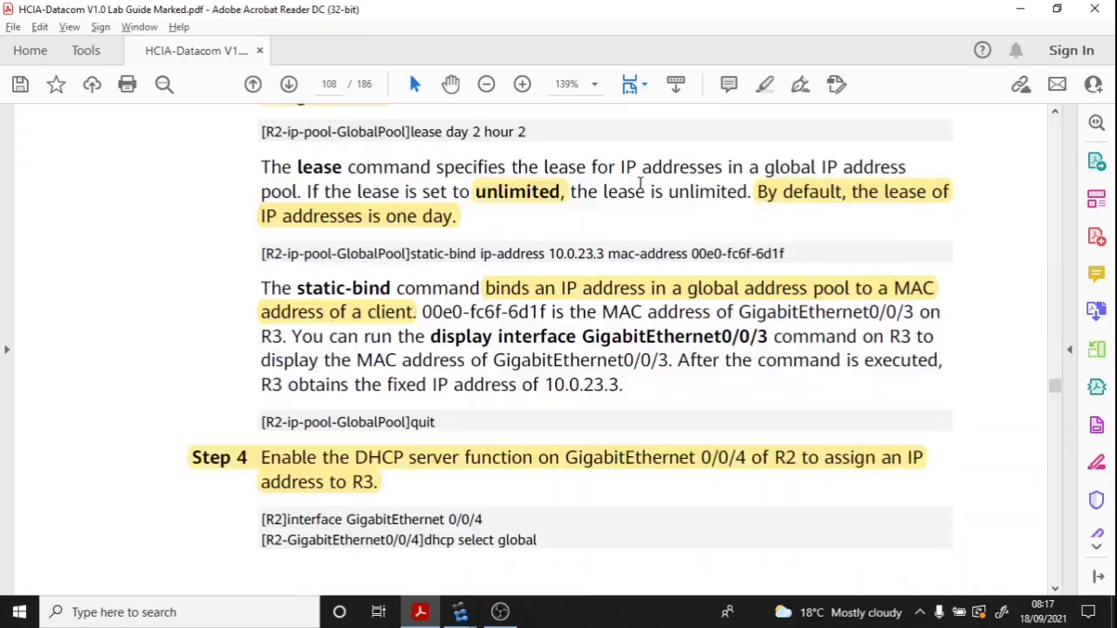
pyautogui.scroll(4, 641, 210)
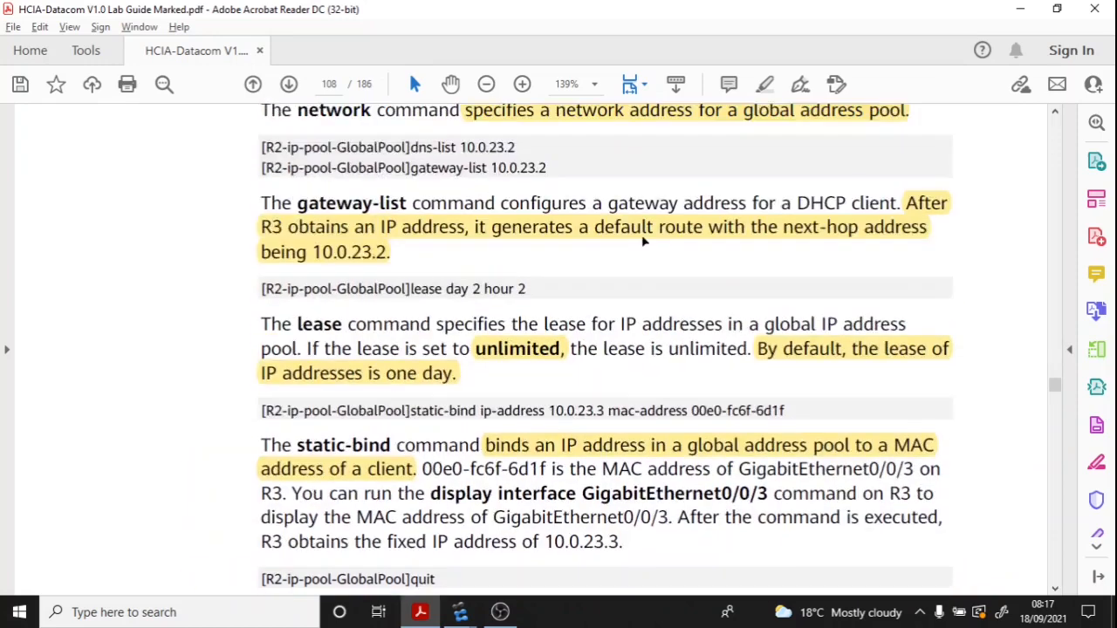
pyautogui.scroll(3, 623, 243)
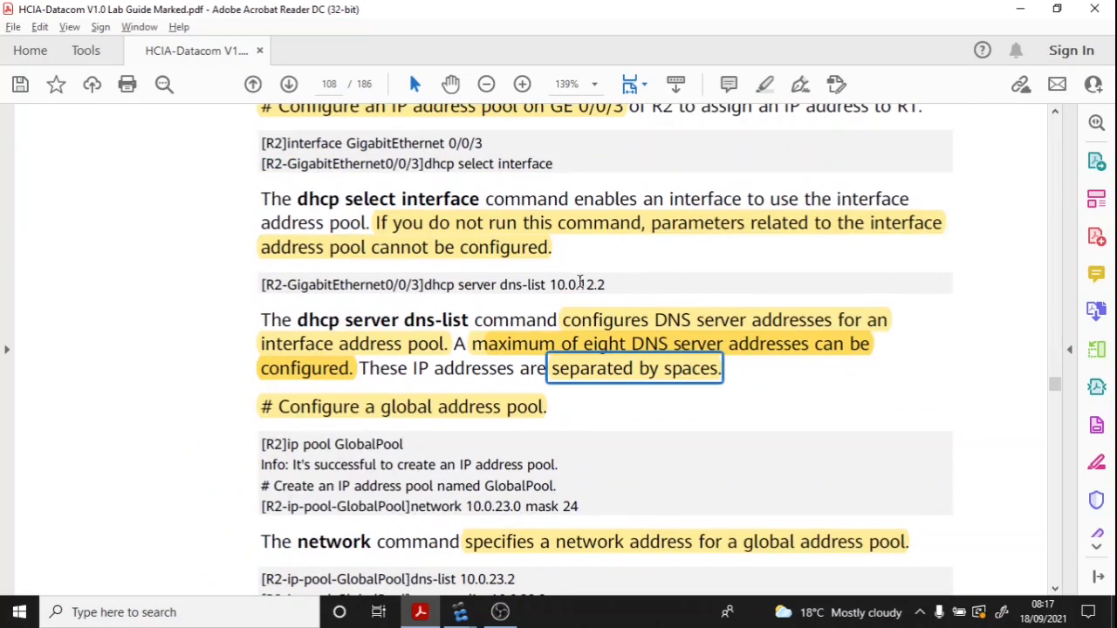
pyautogui.click(617, 285)
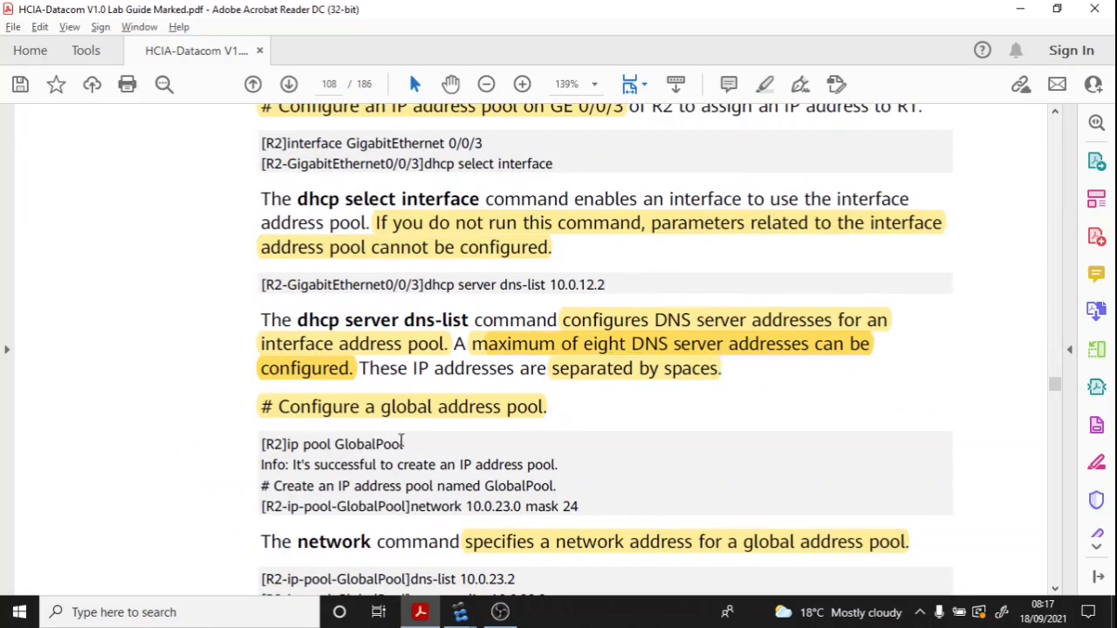
# Step: Switch back to R2's console and highlight the DNS server address in the displayed GigabitEthernet 0/0/3 configuration
pyautogui.moveTo(460, 611)
pyautogui.click(580, 536)
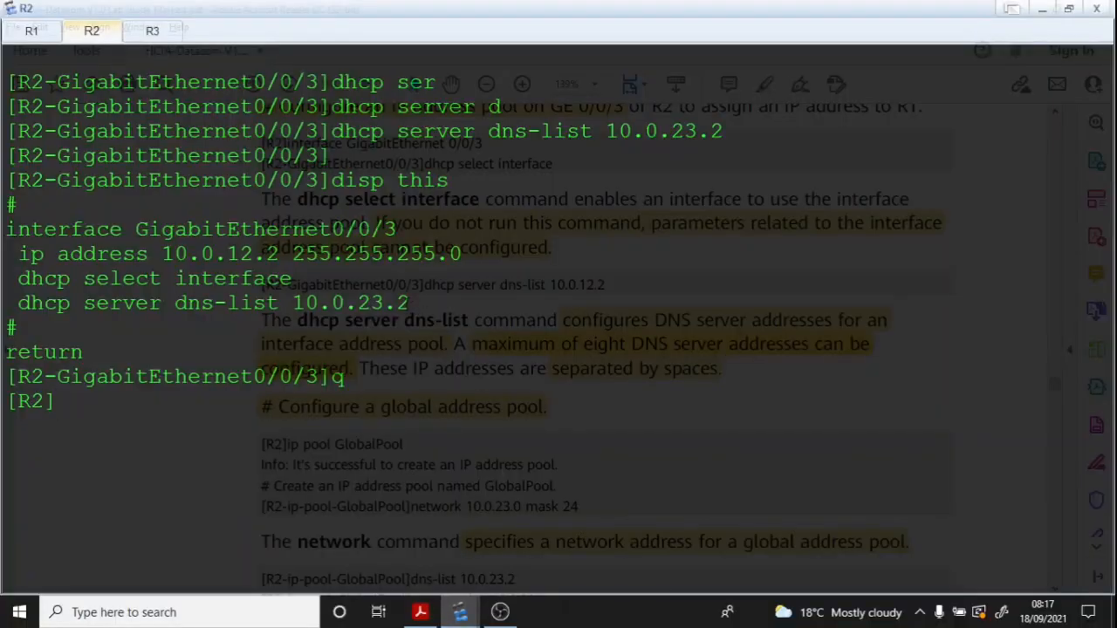
pyautogui.moveTo(410, 302); pyautogui.dragTo(279, 303)
pyautogui.click(356, 307)
pyautogui.moveTo(357, 303); pyautogui.dragTo(384, 303)
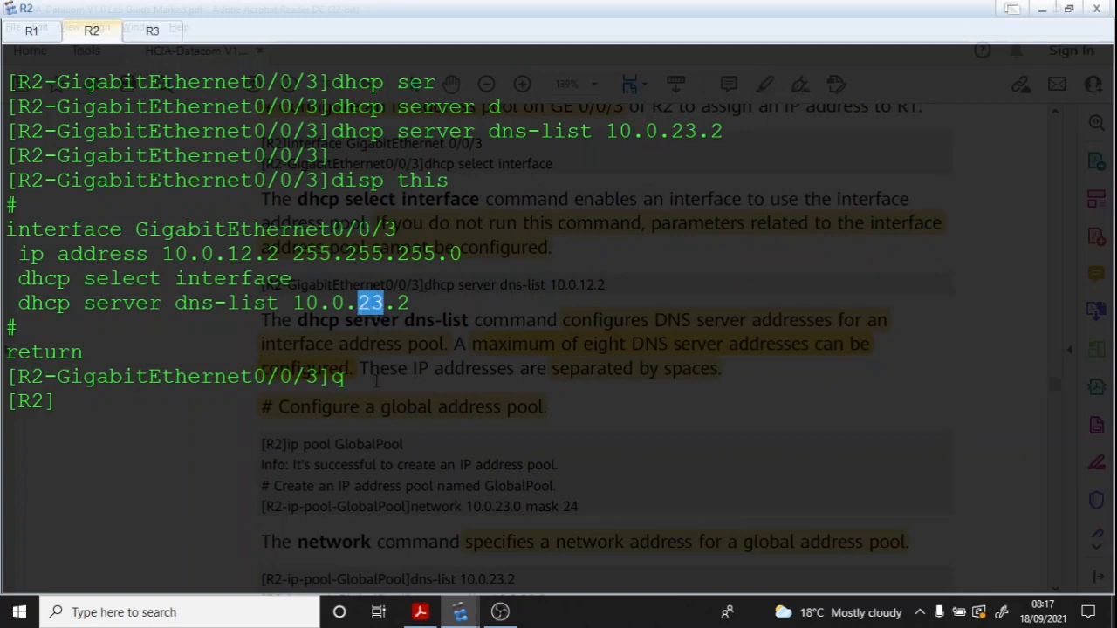
pyautogui.click(377, 381)
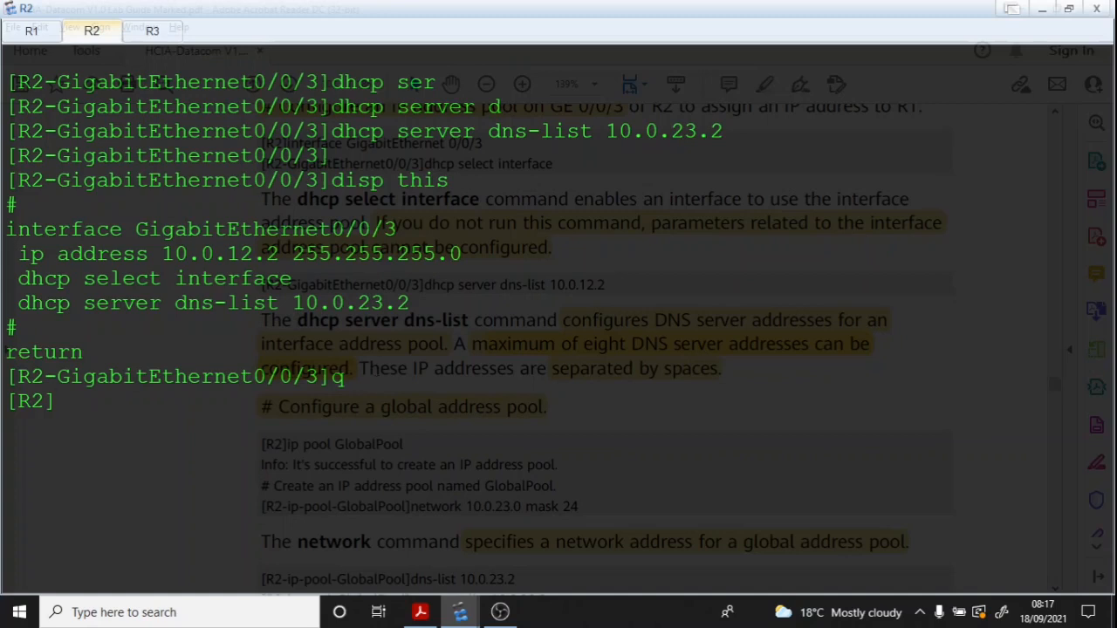
# Step: Clear R2's console and enter the GigabitEthernet 0/0/3 view again with "int g 0/0/3"
pyautogui.rightClick(323, 382)
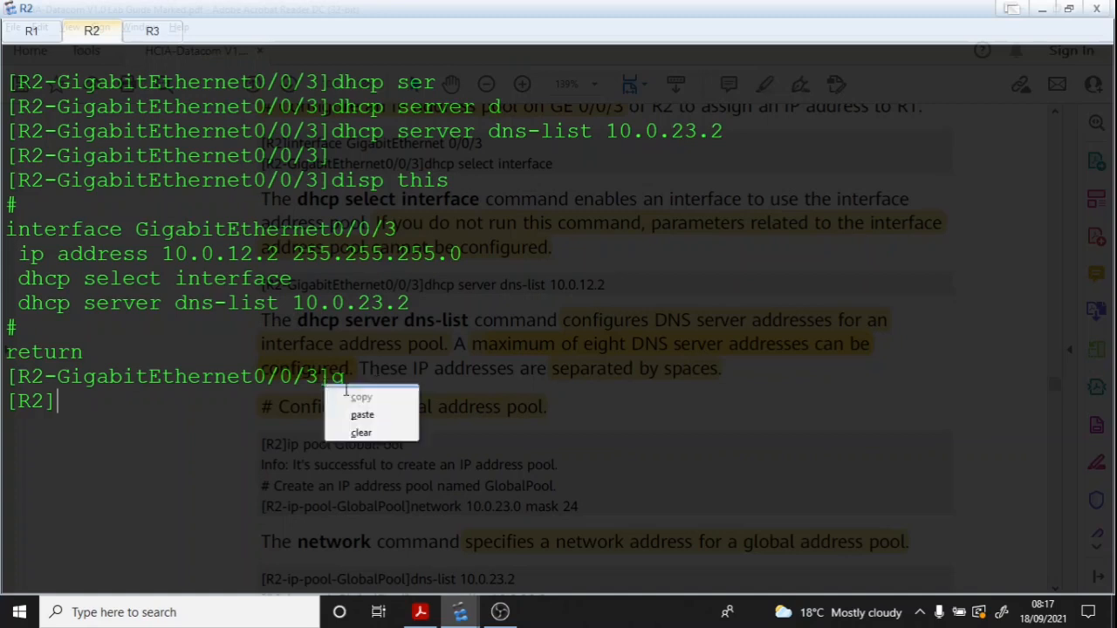
pyautogui.click(353, 431)
pyautogui.press('Return')
pyautogui.write('int g 0/0')
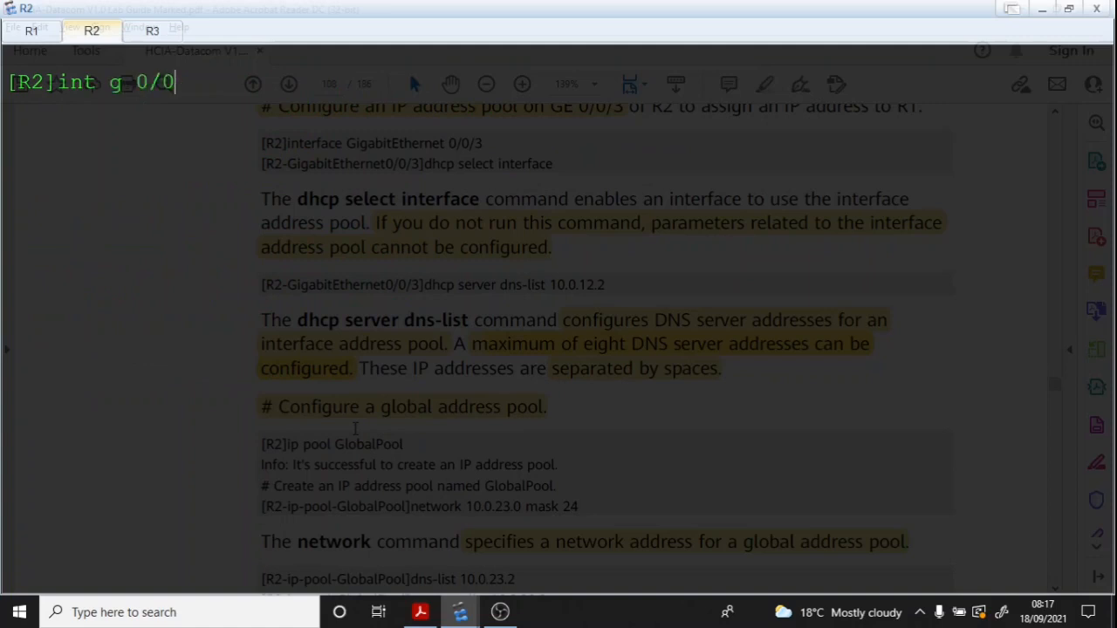
pyautogui.write('/3')
pyautogui.press('Return')
pyautogui.press('Return')
pyautogui.press('Return')
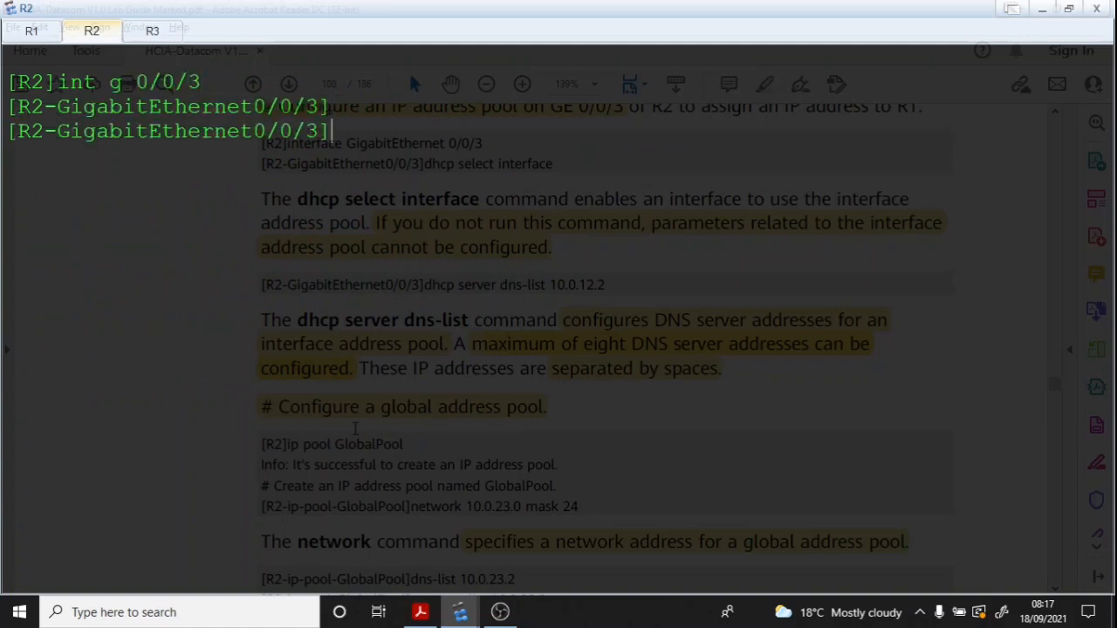
pyautogui.press('Return')
# Step: Add 10.0.12.2 as a DNS server for the GigabitEthernet 0/0/3 interface pool with "dhcp server dns-list 10.0.12.2"
pyautogui.write('dhc')
pyautogui.press('BackSpace')
pyautogui.press('BackSpace')
pyautogui.press('BackSpace')
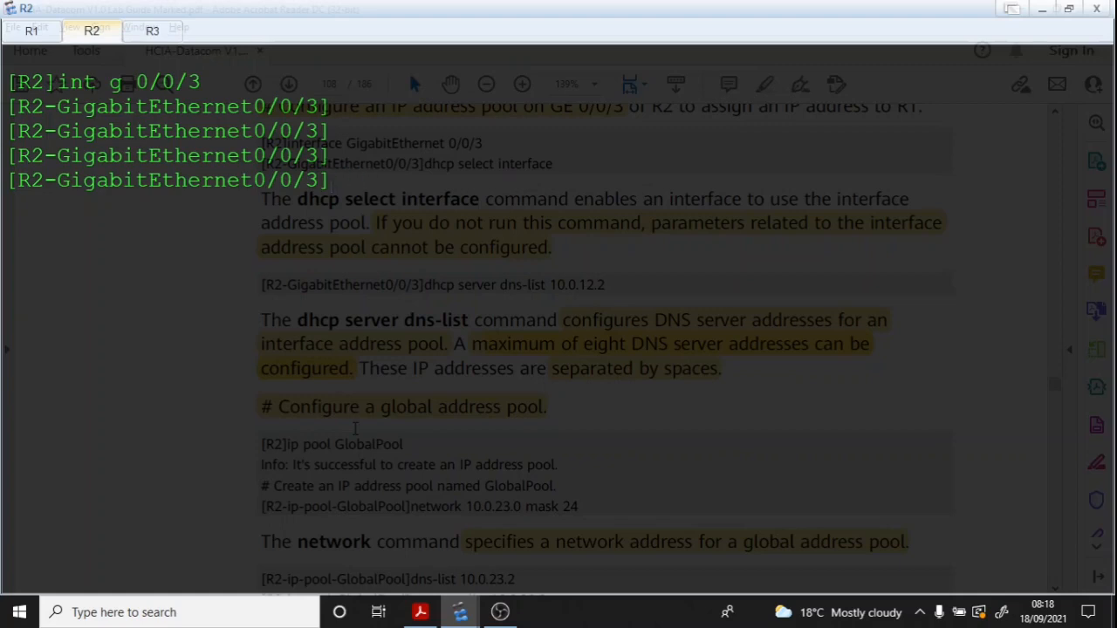
pyautogui.write('dhcp ser')
pyautogui.press('Tab')
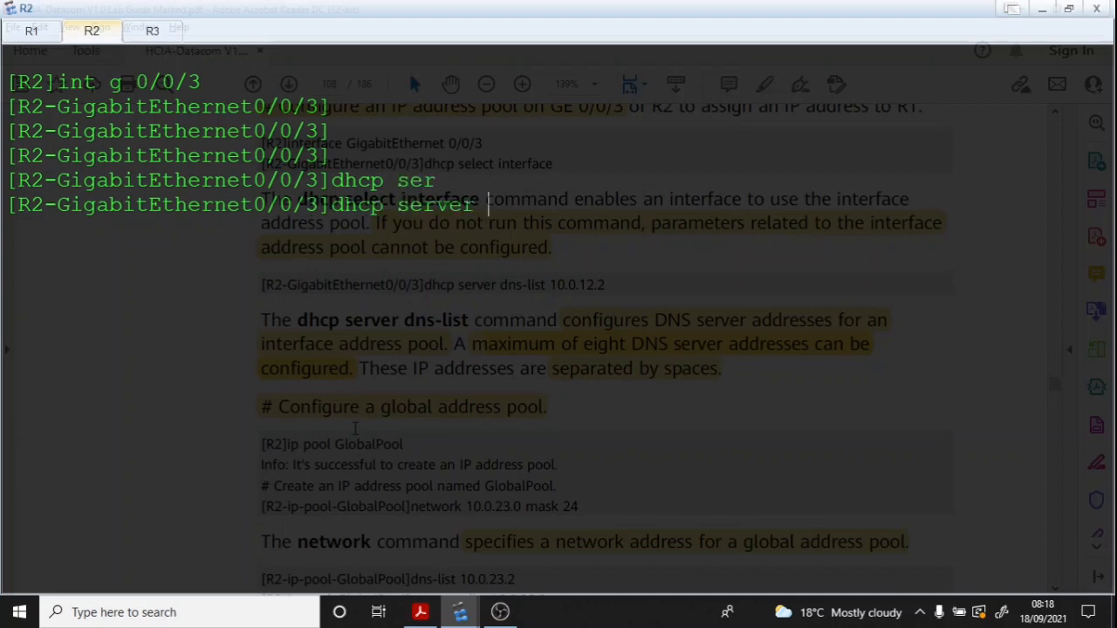
pyautogui.write('d')
pyautogui.press('Tab')
pyautogui.write('10.0.12.2')
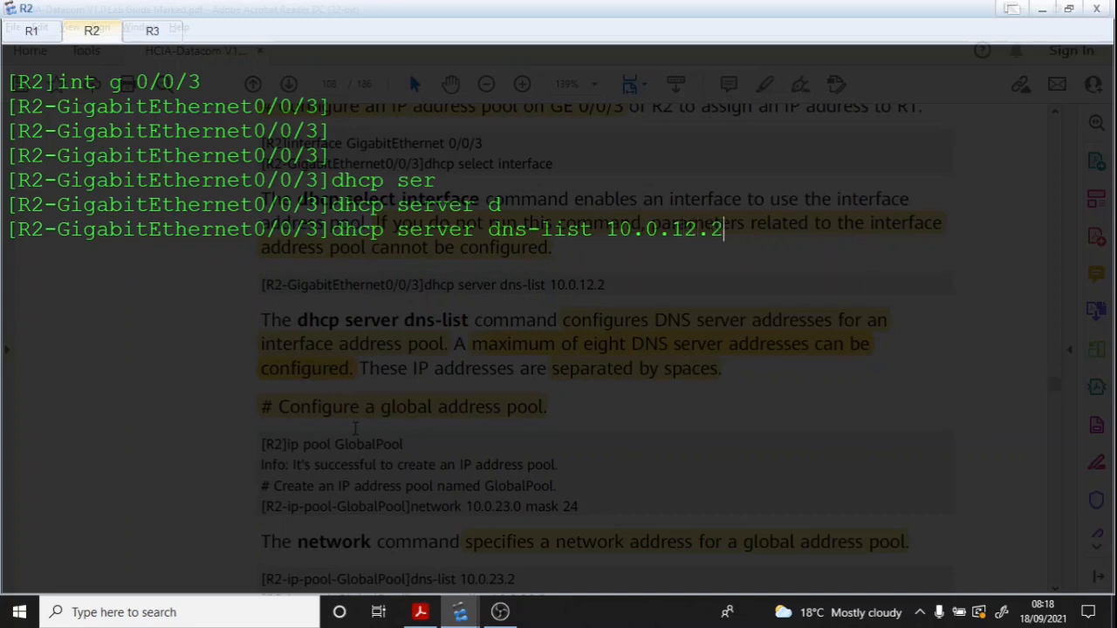
pyautogui.press('Return')
# Step: Display the current GigabitEthernet 0/0/3 configuration on R2 with "disp this"
pyautogui.write('disp htis')
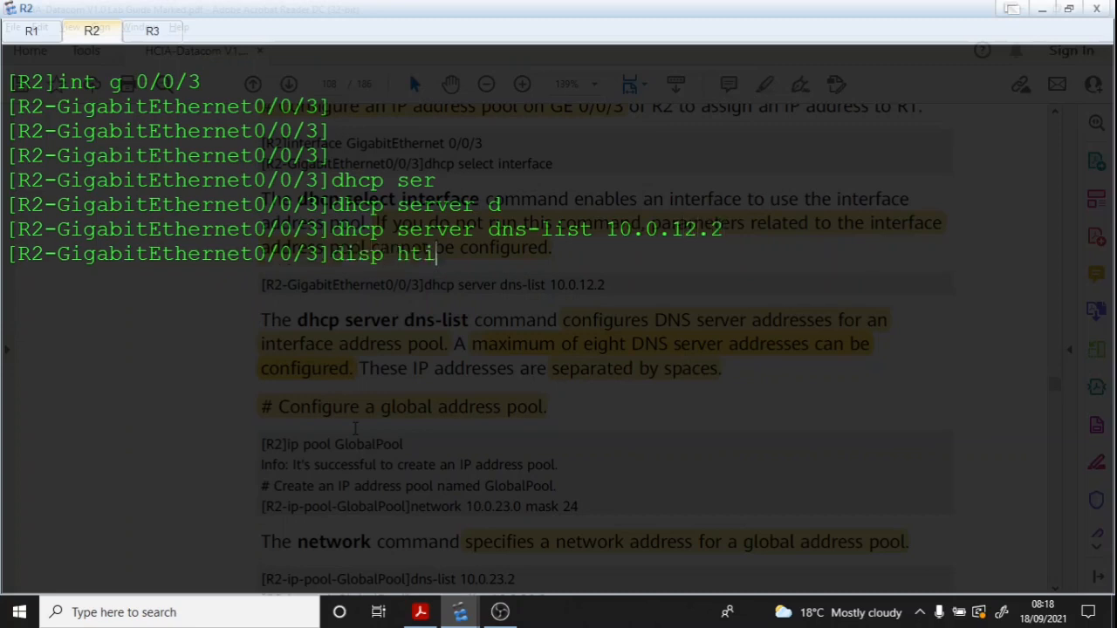
pyautogui.press('Return')
pyautogui.write('disp htis')
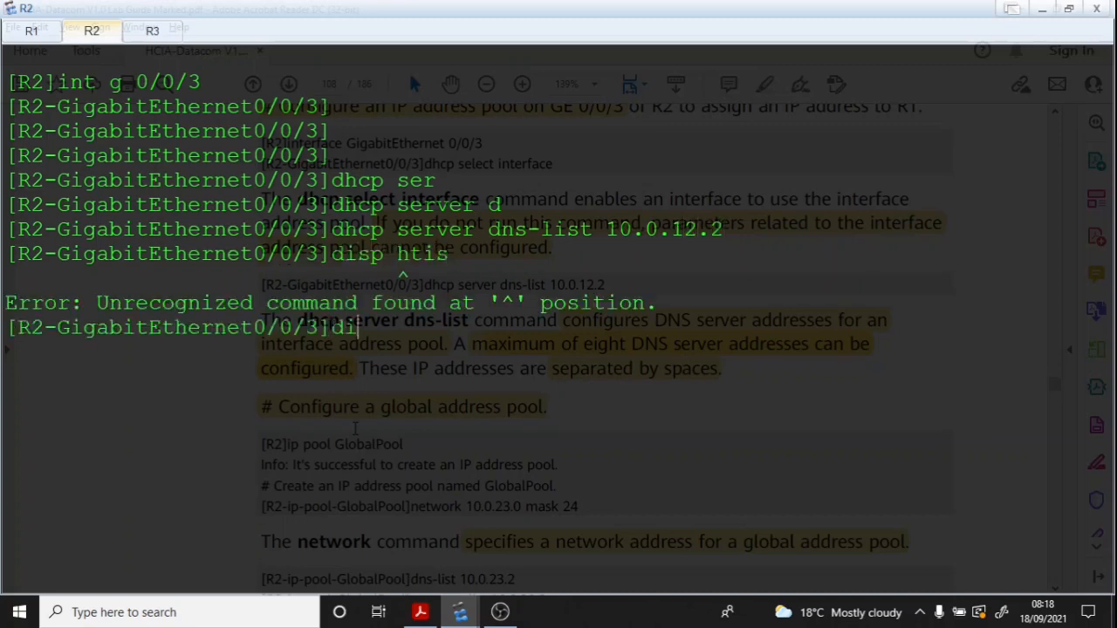
pyautogui.press('Return')
pyautogui.write('disp this')
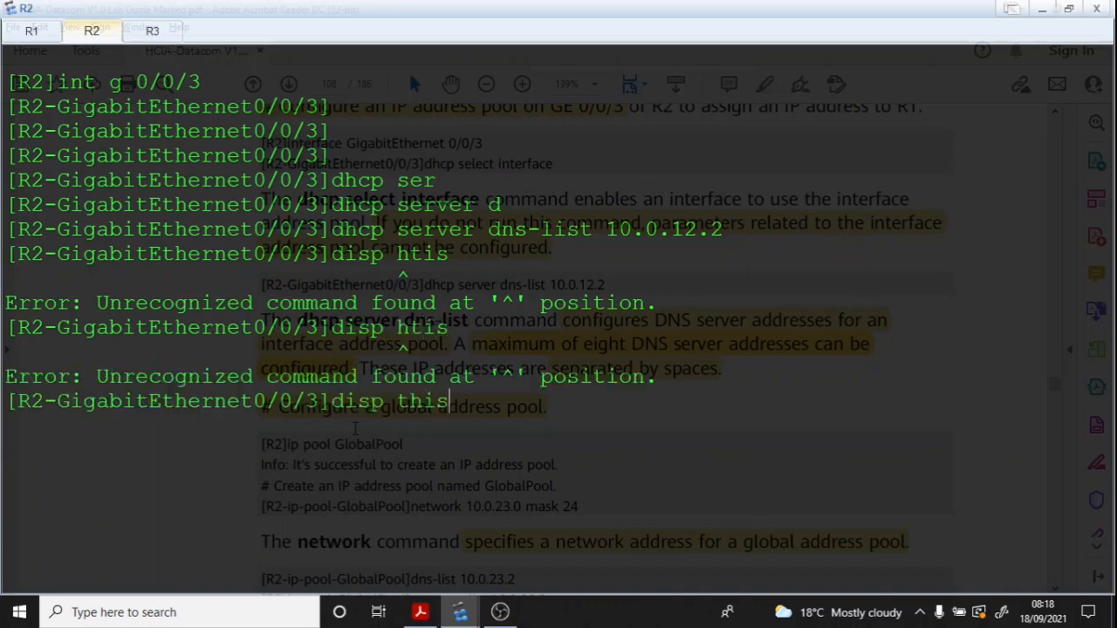
pyautogui.press('Return')
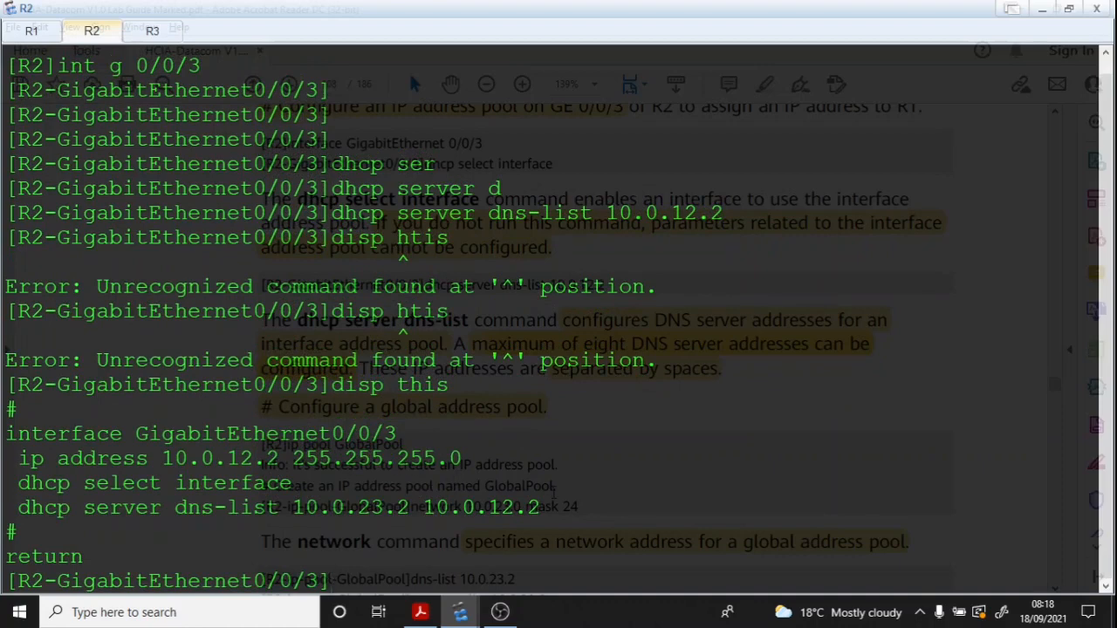
# Step: Clear R2's console and remove the wrong DNS address with "undo dhcp server dns-list 10.0.23.2"
pyautogui.rightClick(395, 223)
pyautogui.click(434, 272)
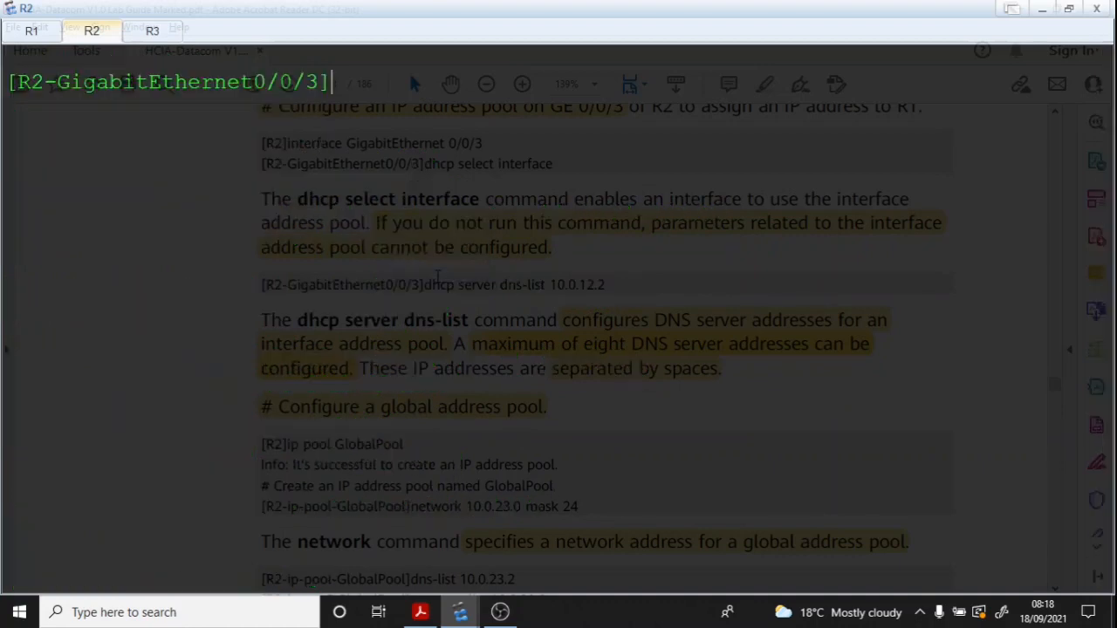
pyautogui.write('undo dchp s')
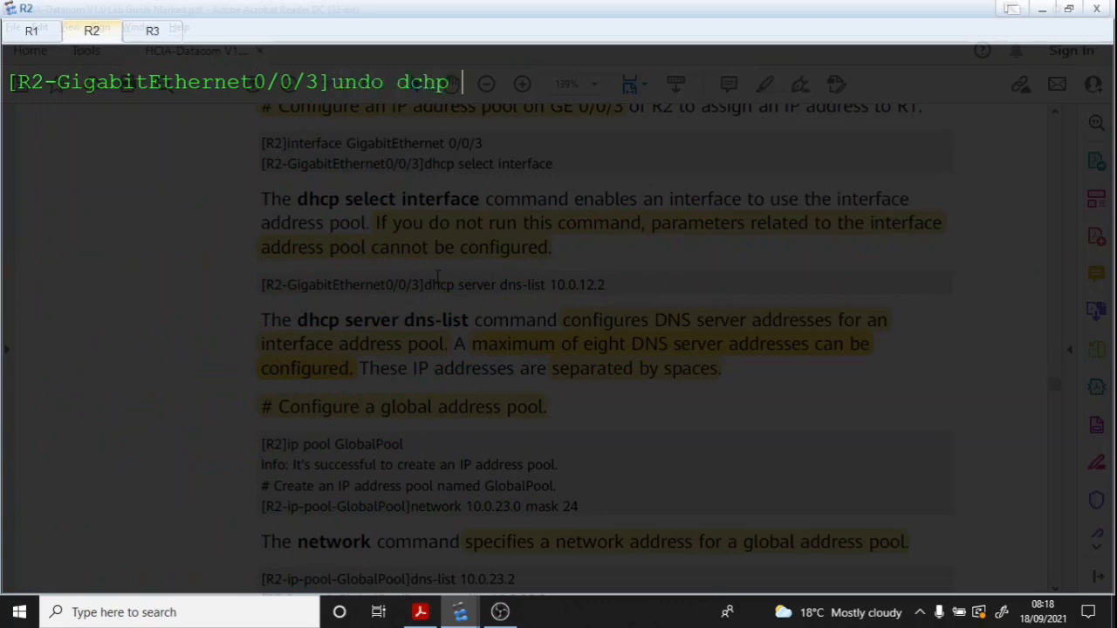
pyautogui.press('BackSpace')
pyautogui.press('BackSpace')
pyautogui.press('BackSpace')
pyautogui.press('BackSpace')
pyautogui.press('BackSpace')
pyautogui.write('hcp server ')
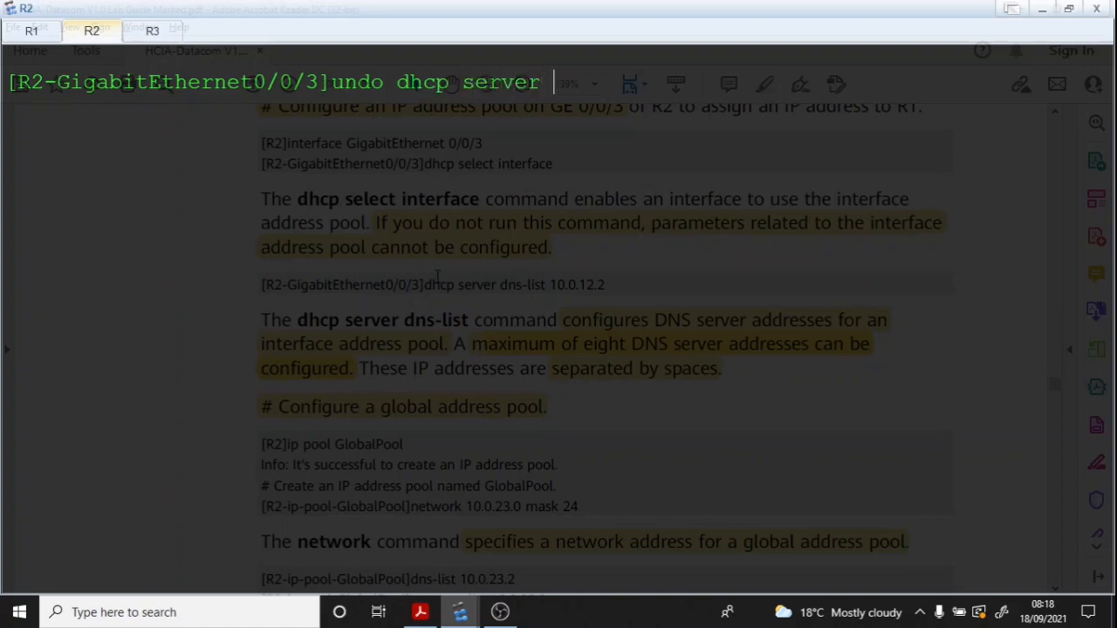
pyautogui.write('dns-list 10')
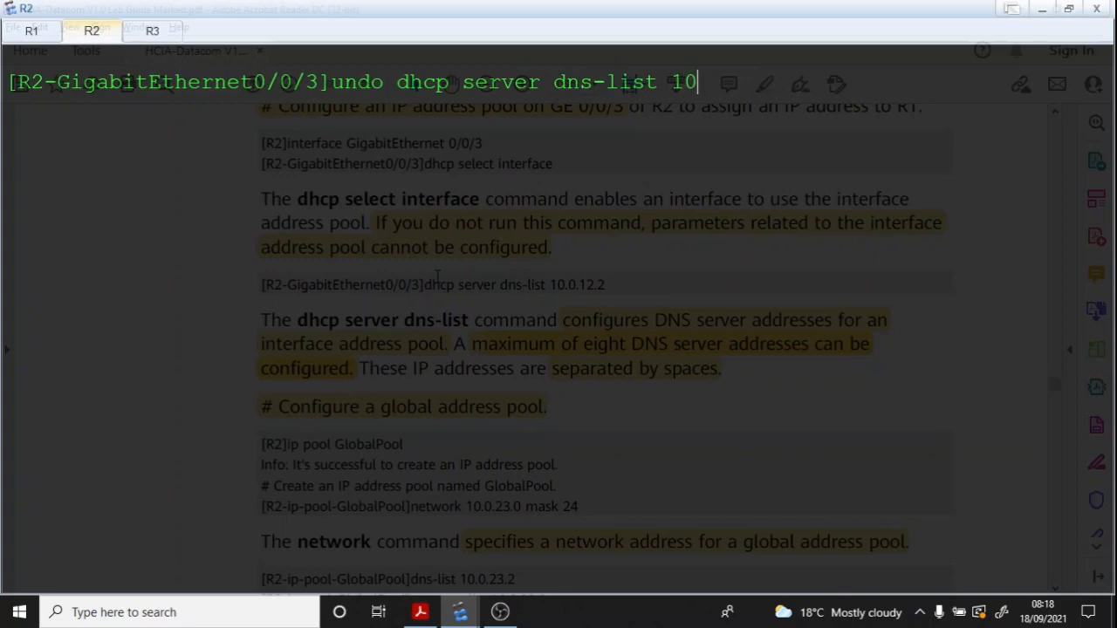
pyautogui.write('.0.23.2')
pyautogui.press('Return')
# Step: Run "disp this" again and highlight the undo command and the remaining dns-list entry to check the interface's DNS configuration
pyautogui.write('disp this')
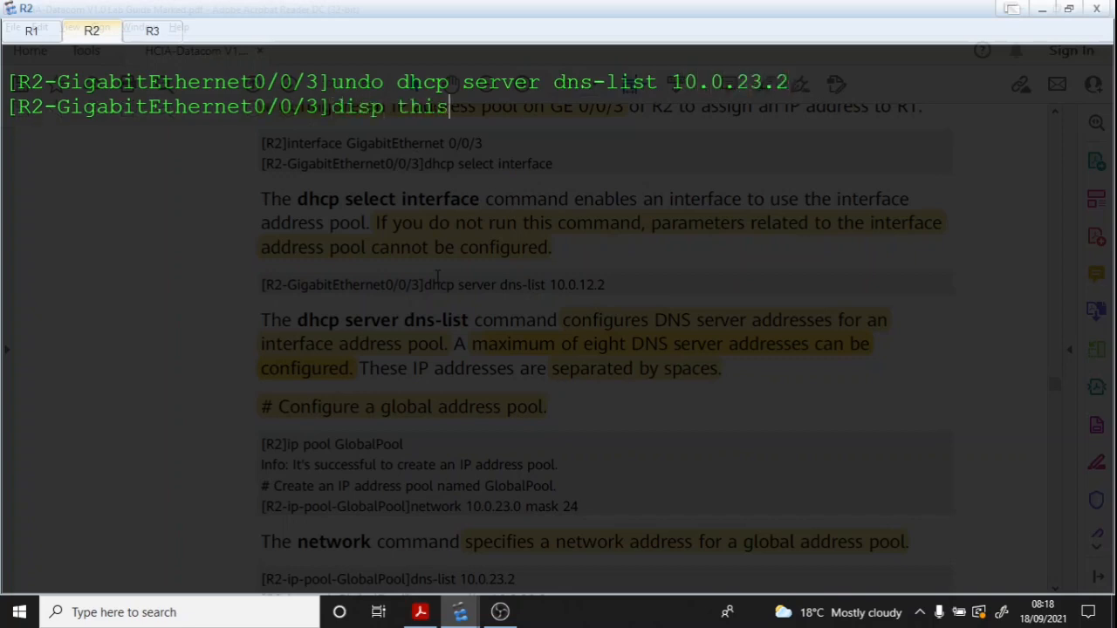
pyautogui.press('Return')
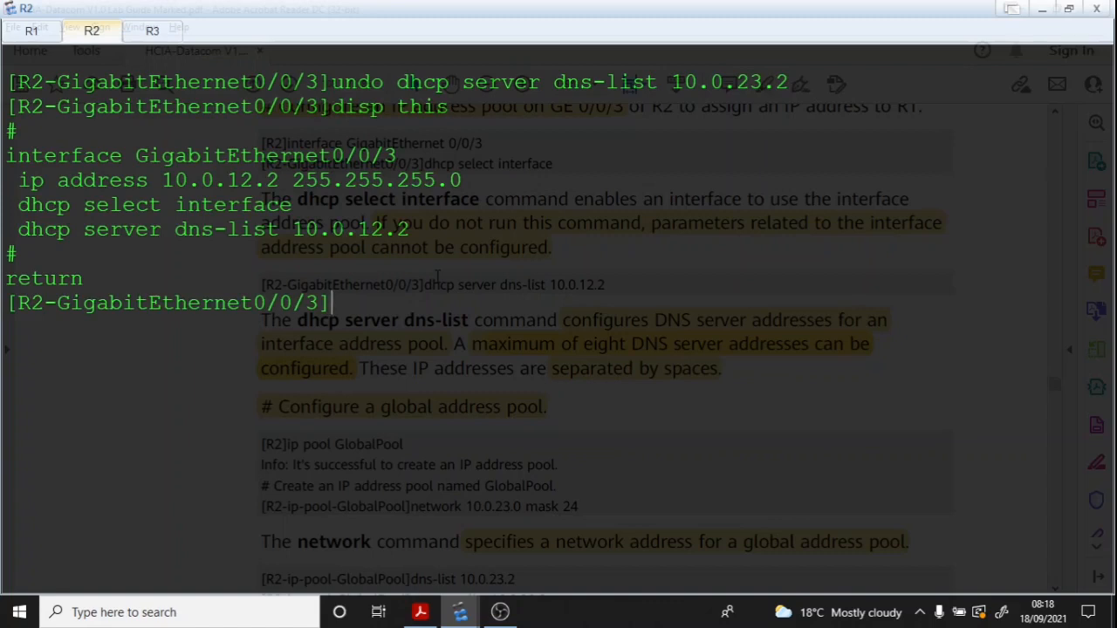
pyautogui.moveTo(791, 81); pyautogui.dragTo(333, 81)
pyautogui.moveTo(410, 229); pyautogui.dragTo(285, 235)
pyautogui.click(357, 301)
pyautogui.moveTo(411, 228); pyautogui.dragTo(227, 230)
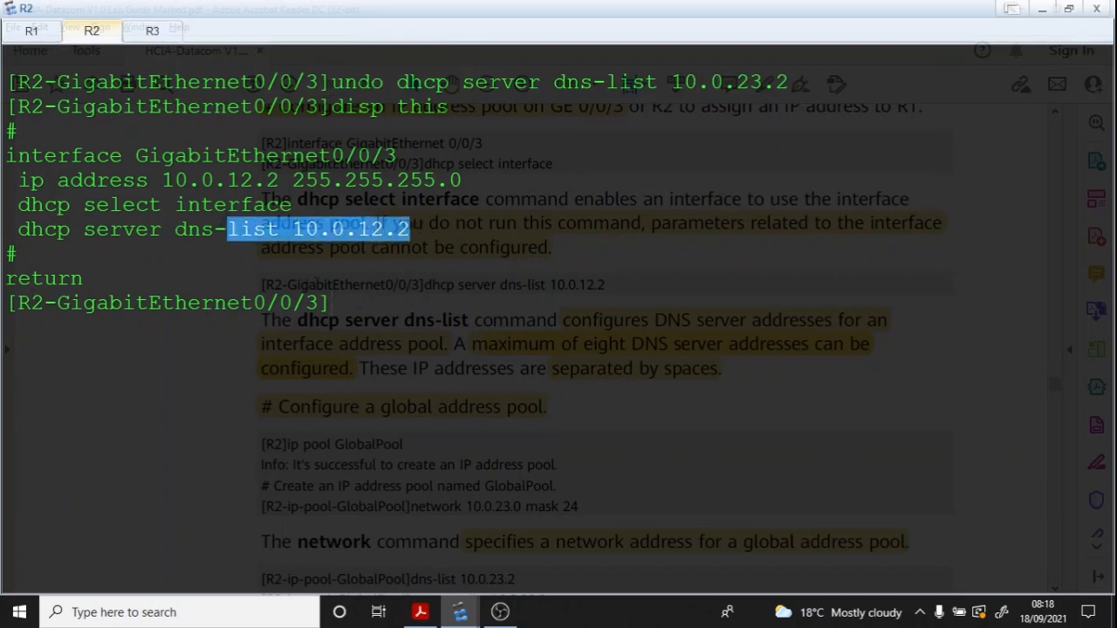
pyautogui.click(332, 302)
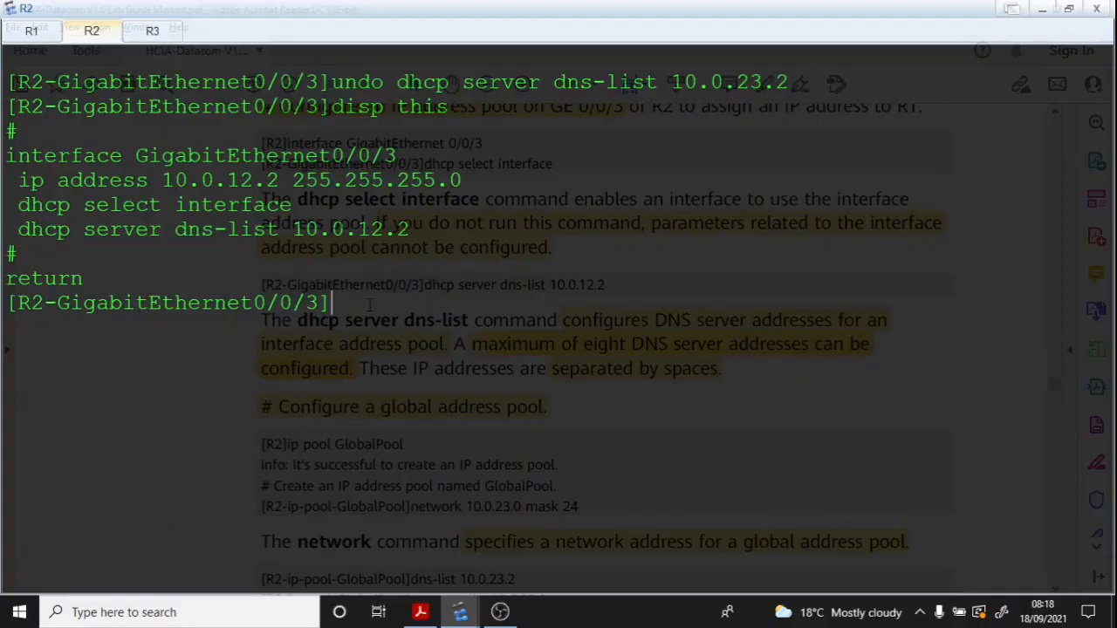
# Step: Switch to the lab guide PDF and examine the global pool section's "ip pool GlobalPool" and "network 10.0.23.0 mask 24" commands
pyautogui.scroll(-5, 452, 267)
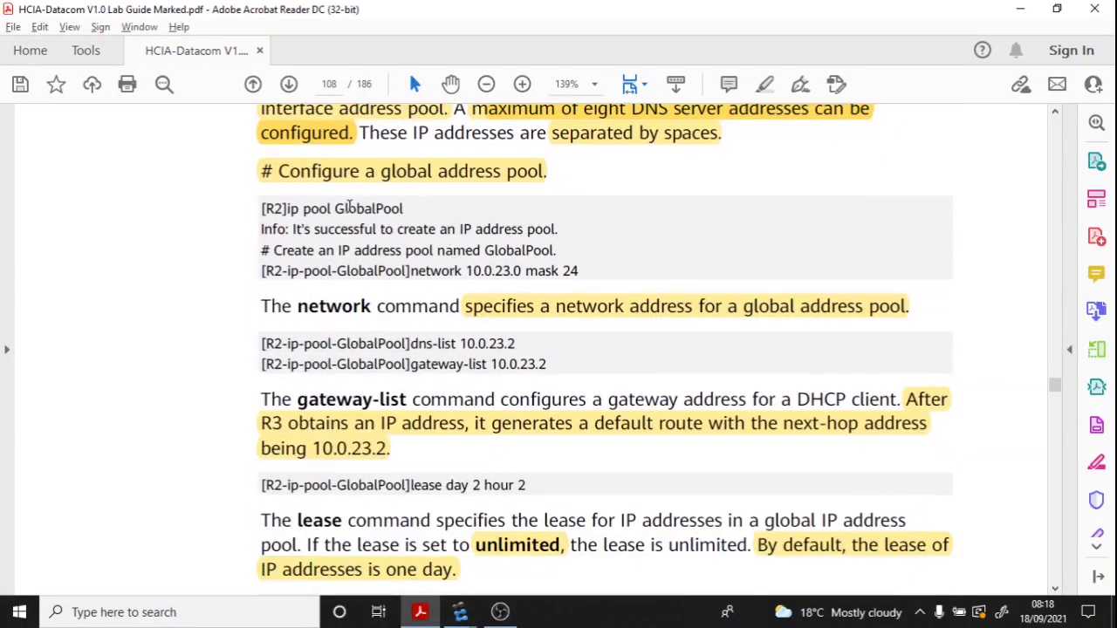
pyautogui.click(346, 177)
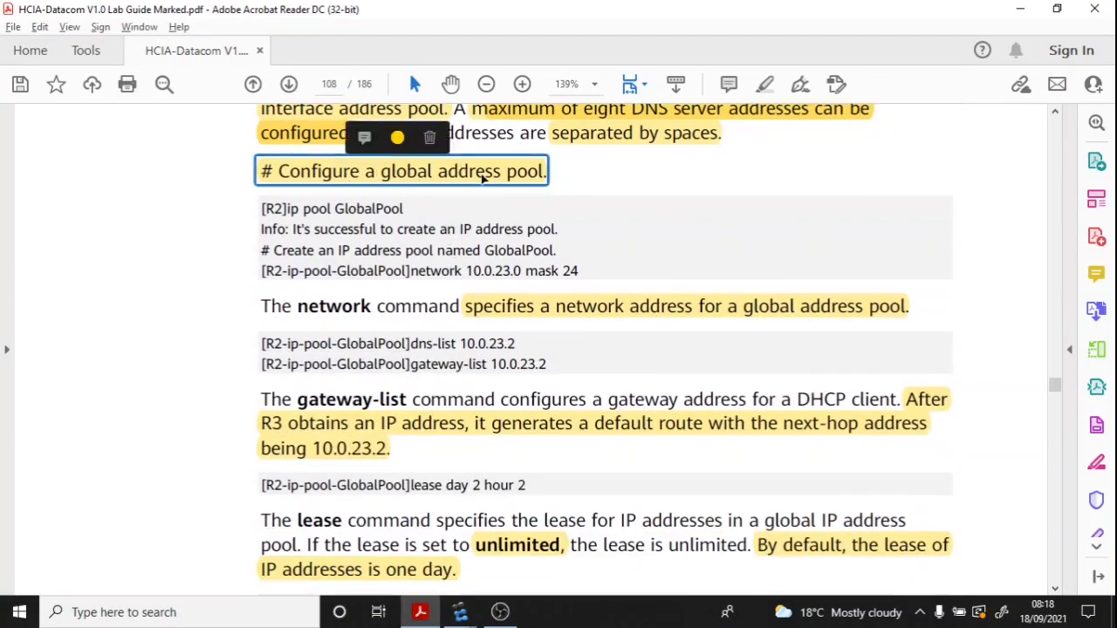
pyautogui.scroll(-2, 354, 260)
pyautogui.scroll(1, 353, 260)
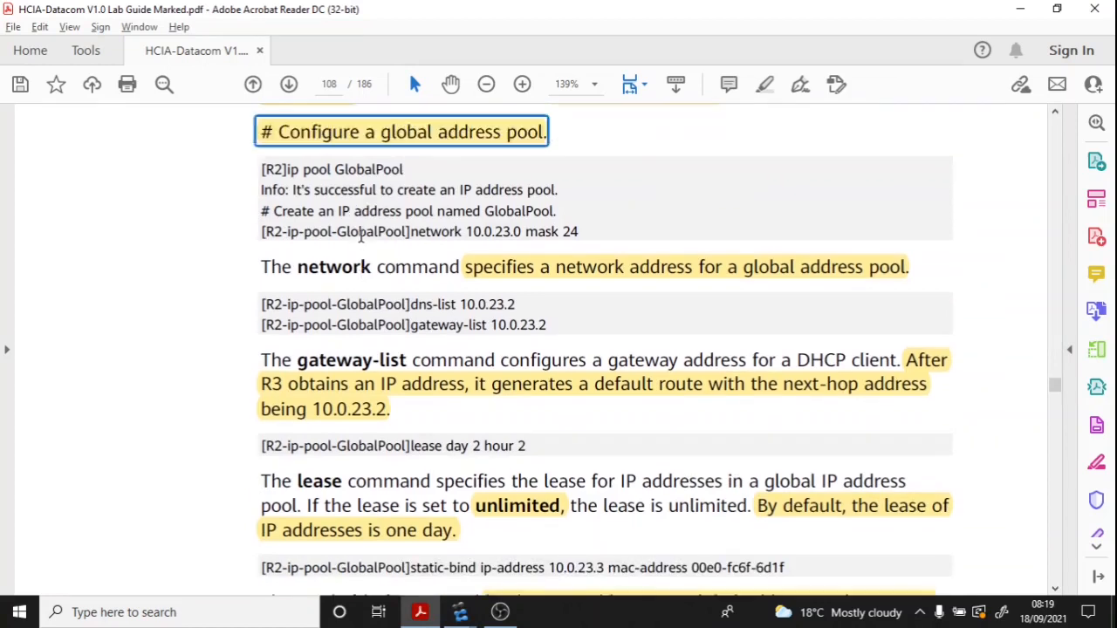
pyautogui.moveTo(407, 169)
pyautogui.mouseDown()
pyautogui.moveTo(302, 170)
pyautogui.moveTo(334, 170)
pyautogui.mouseUp()
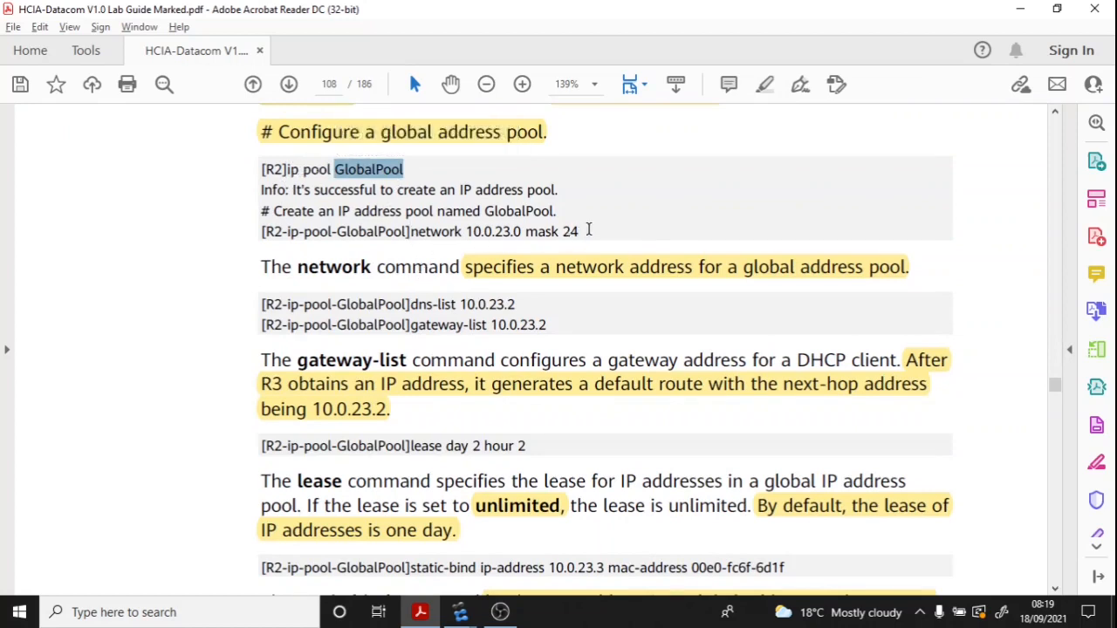
pyautogui.moveTo(584, 228); pyautogui.dragTo(454, 229)
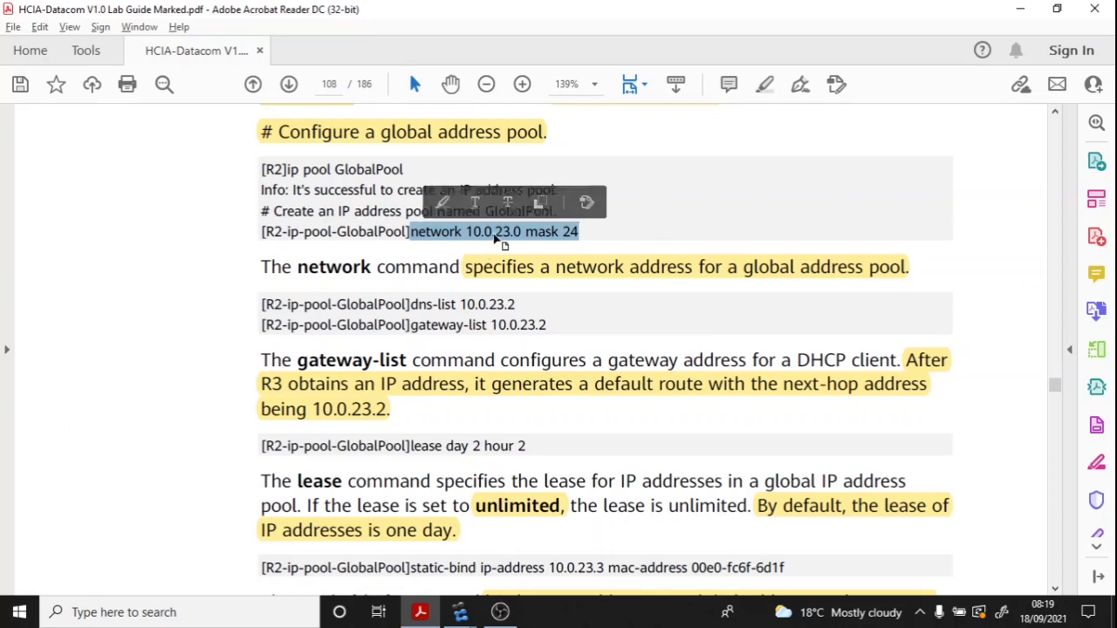
pyautogui.click(495, 233)
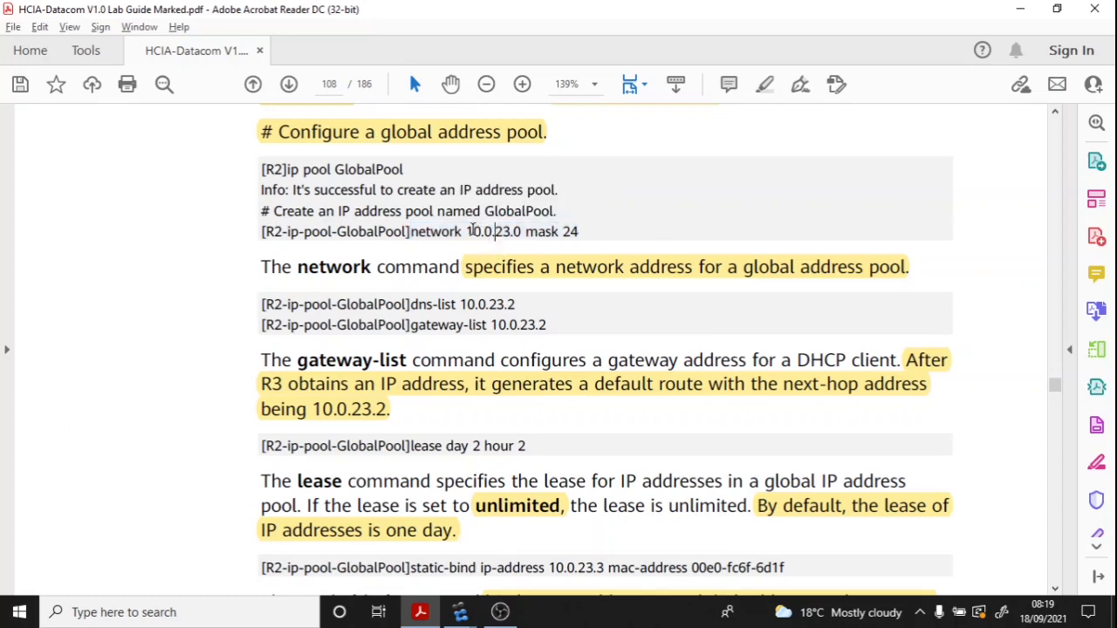
pyautogui.moveTo(465, 230)
pyautogui.mouseDown()
pyautogui.moveTo(570, 217)
pyautogui.moveTo(578, 232)
pyautogui.mouseUp()
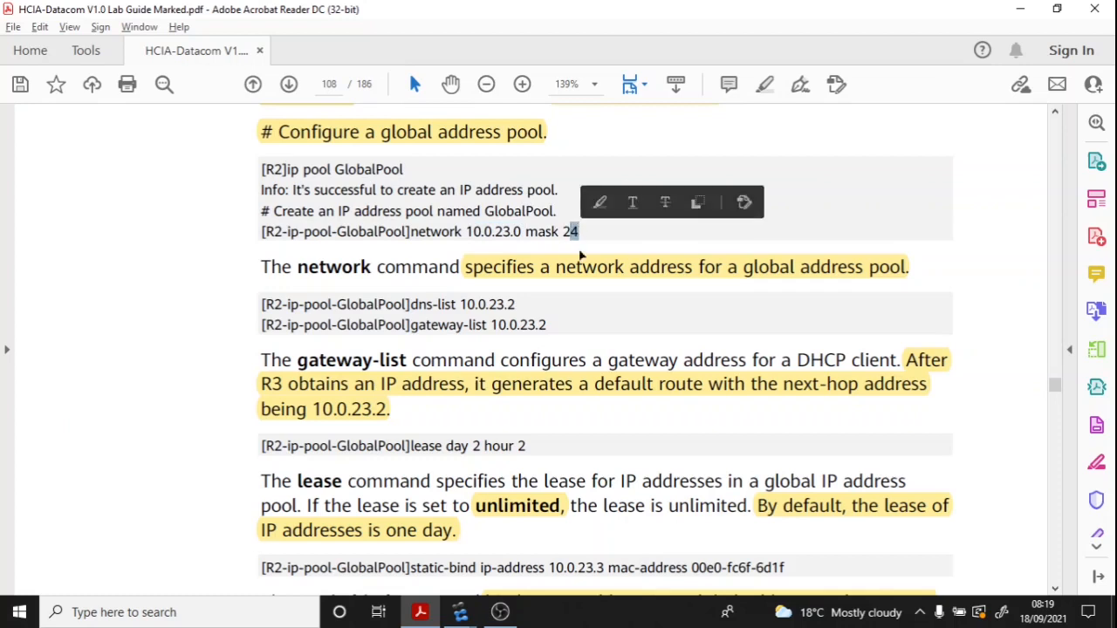
# Step: Read the guide's dns-list, gateway-list and lease commands for the global address pool, highlighting each one
pyautogui.scroll(-3, 580, 254)
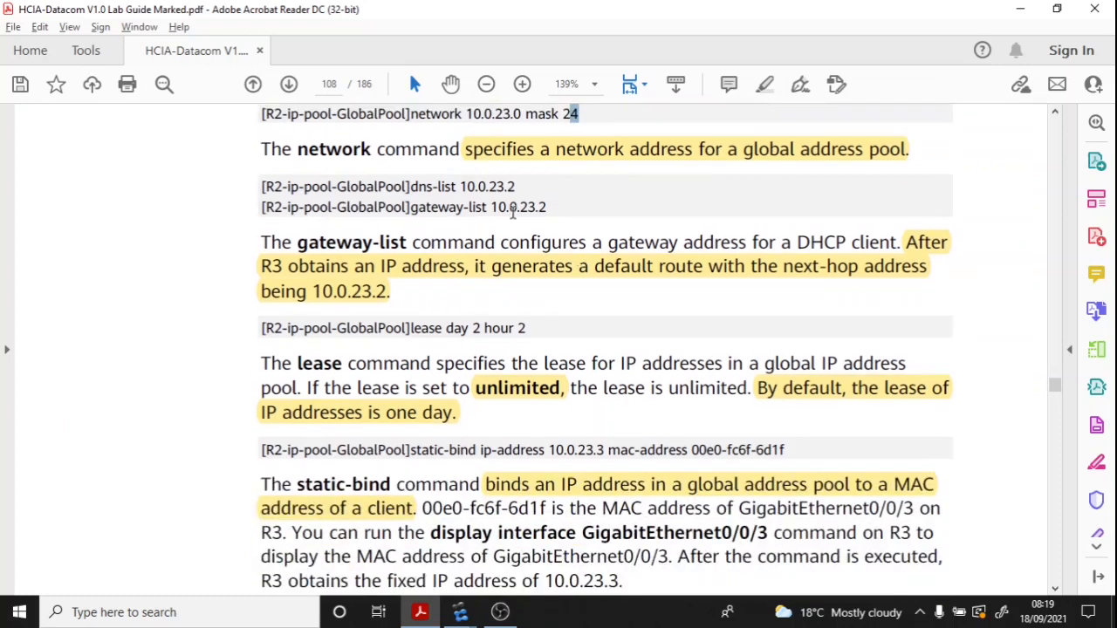
pyautogui.moveTo(526, 189); pyautogui.dragTo(410, 187)
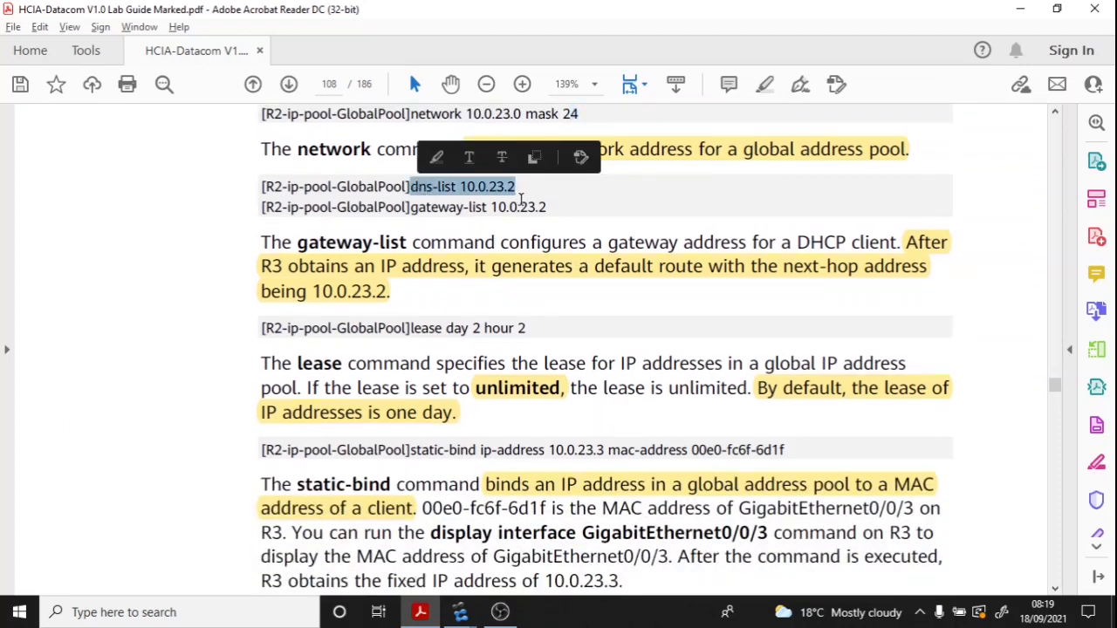
pyautogui.moveTo(551, 208); pyautogui.dragTo(410, 206)
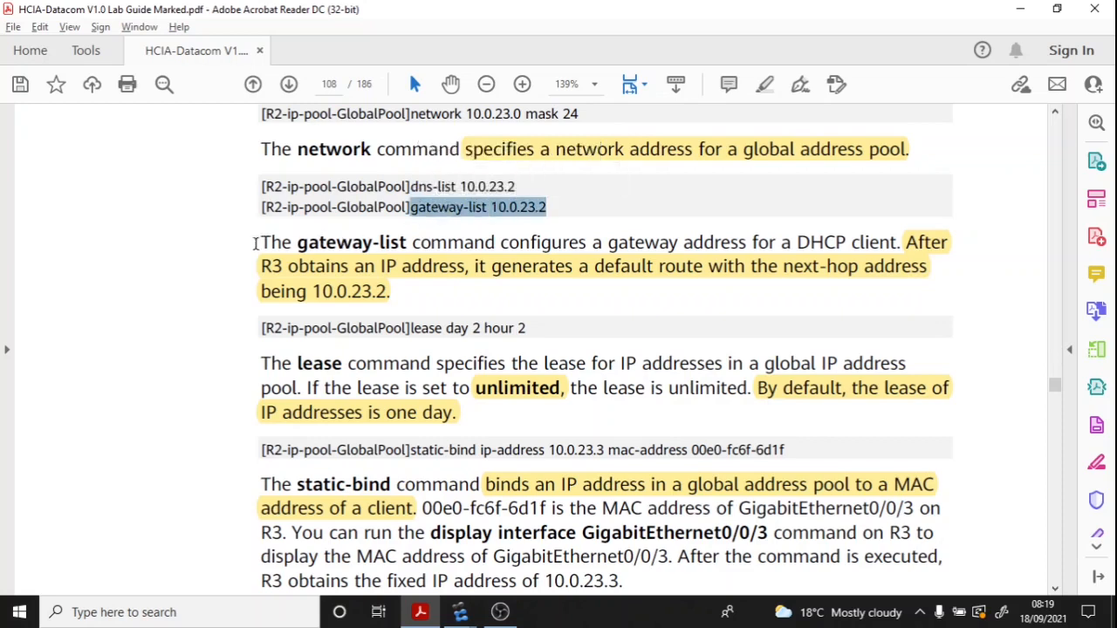
pyautogui.moveTo(528, 330)
pyautogui.mouseDown()
pyautogui.moveTo(411, 332)
pyautogui.moveTo(426, 341)
pyautogui.mouseUp()
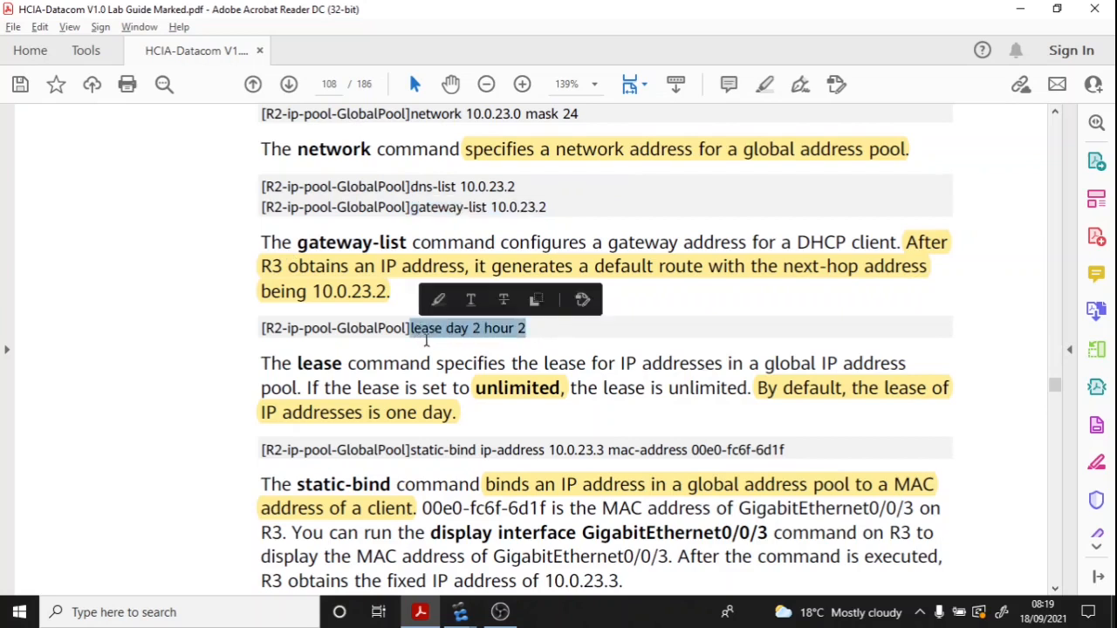
pyautogui.scroll(1, 423, 340)
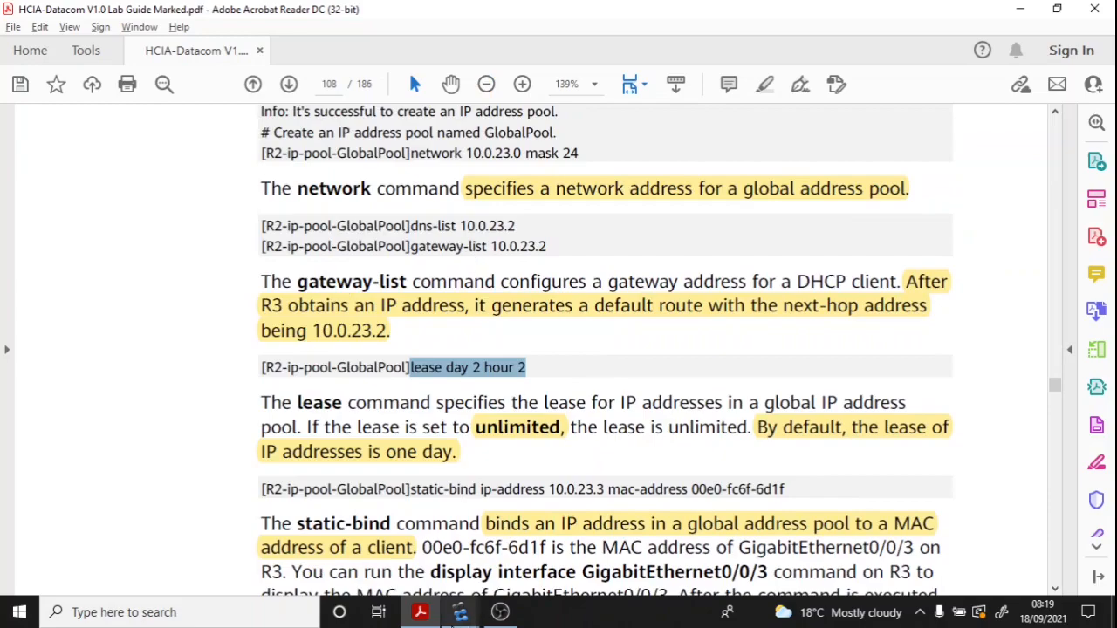
# Step: Switch back to R2's console, clear it and quit the GigabitEthernet 0/0/3 view to the system view
pyautogui.click(460, 611)
pyautogui.click(529, 552)
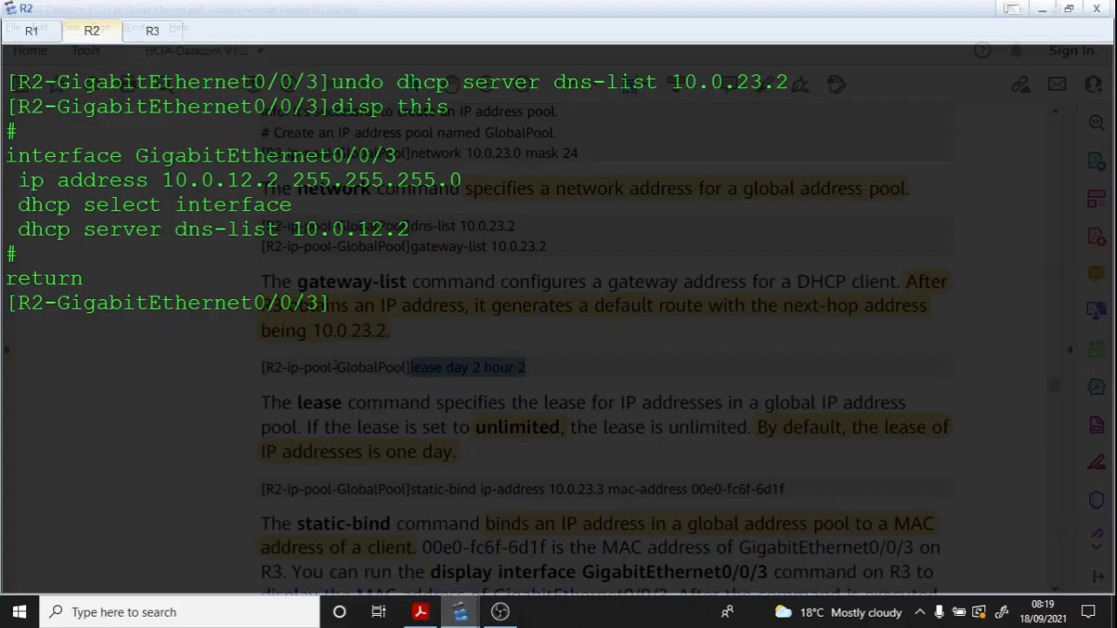
pyautogui.rightClick(352, 321)
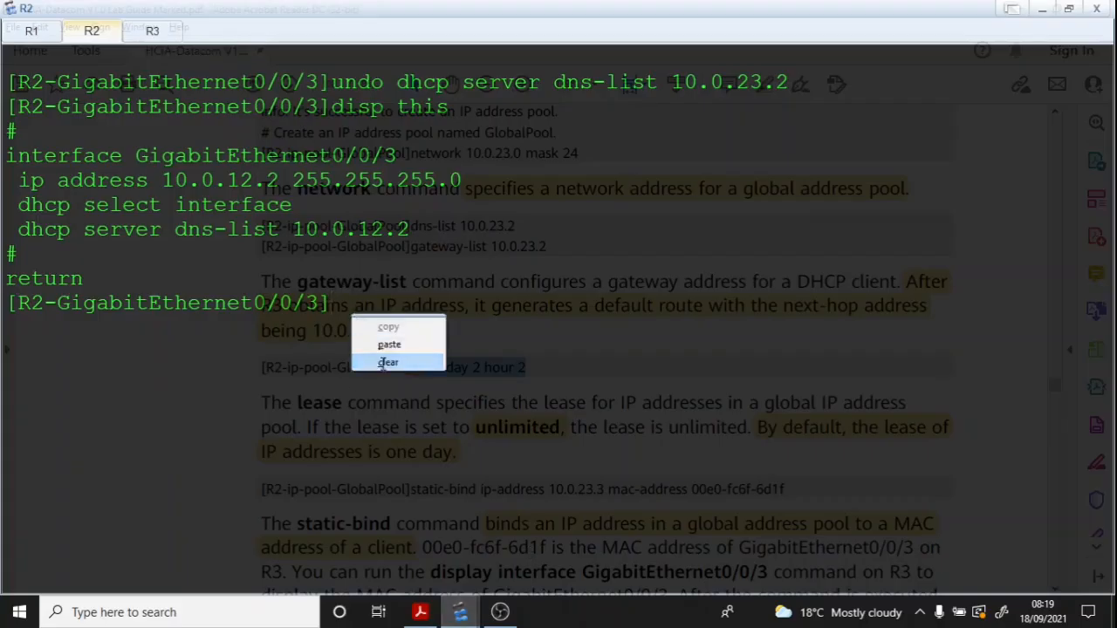
pyautogui.click(384, 361)
pyautogui.write('q')
pyautogui.press('Return')
pyautogui.press('Return')
pyautogui.press('Return')
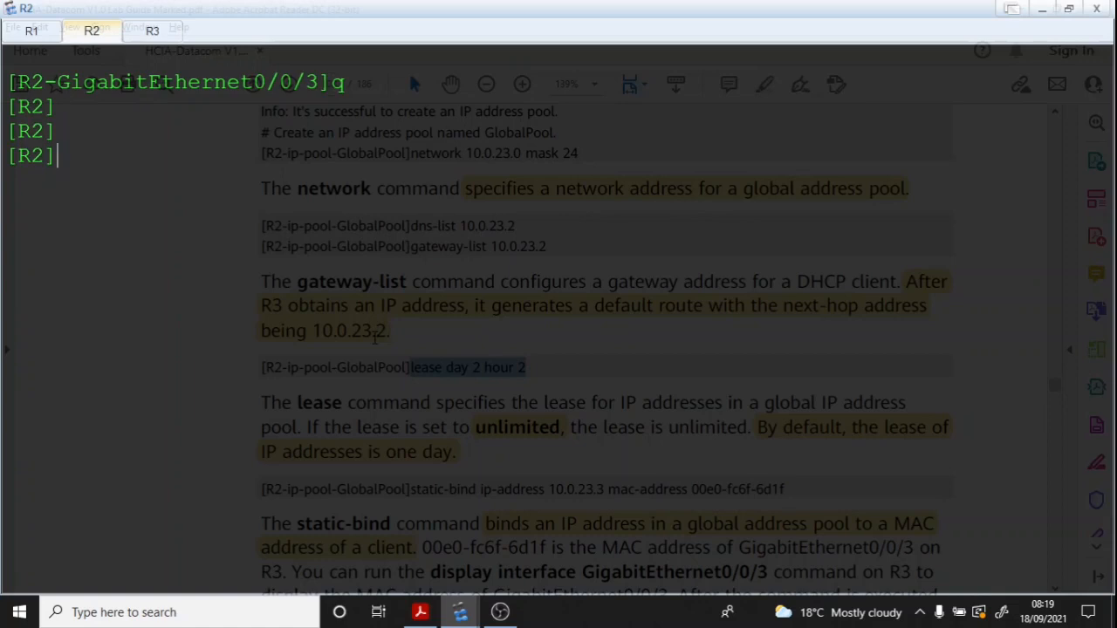
# Step: Create a global address pool on R2 with "ip pool GlobalPool"
pyautogui.write('ip pool GlobalPool')
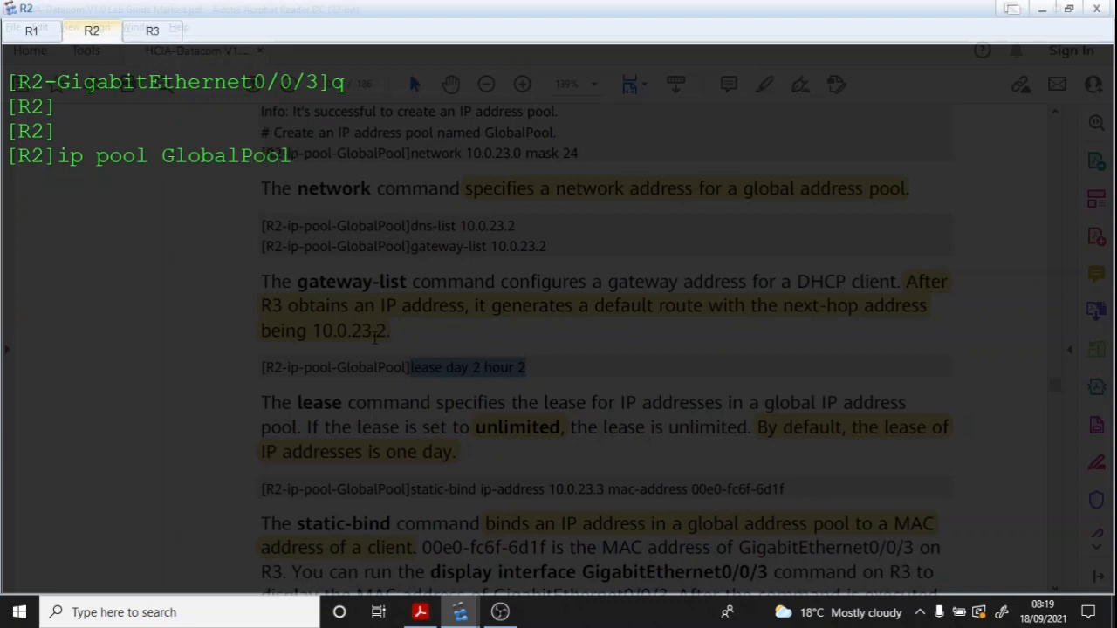
pyautogui.press('Return')
pyautogui.press('Return')
pyautogui.press('Return')
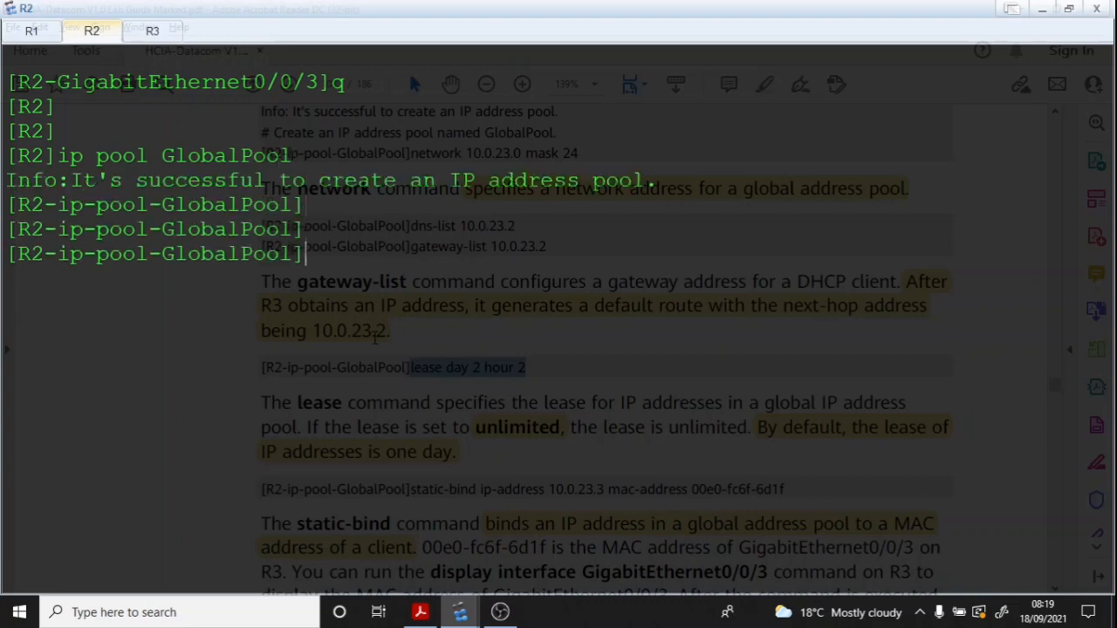
# Step: Set the DNS server of GlobalPool with "dns-list 10.0.23.2"
pyautogui.write('dn')
pyautogui.press('Tab')
pyautogui.write('10.0.23.2')
pyautogui.press('Return')
# Step: Set the gateway address of GlobalPool with "gateway-list 10.0.23.2"
pyautogui.write('ga')
pyautogui.press('Tab')
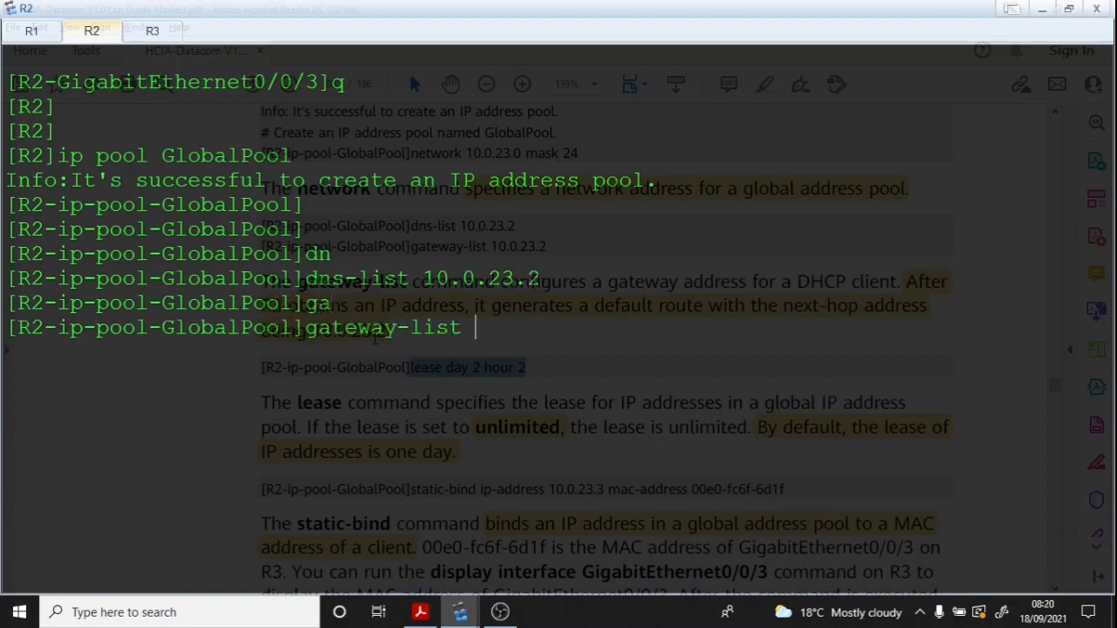
pyautogui.write('10.0.23.2')
pyautogui.press('Return')
pyautogui.press('Return')
pyautogui.press('Return')
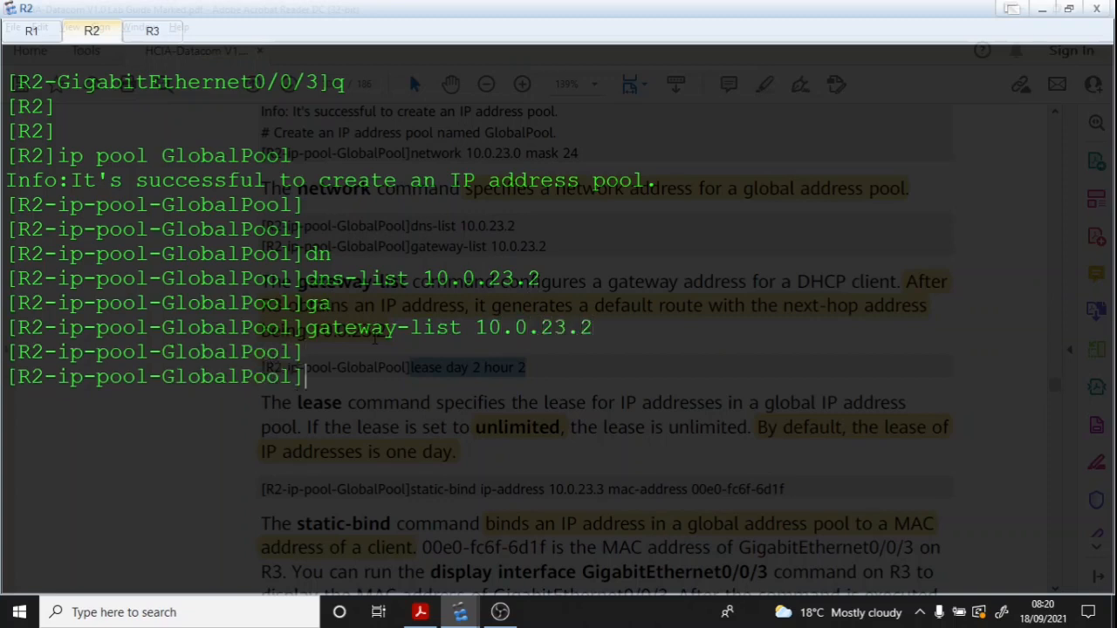
# Step: Look up the lease options of GlobalPool on R2 and set its lease with "lease day 2 hour 2"
pyautogui.write('lease ?')
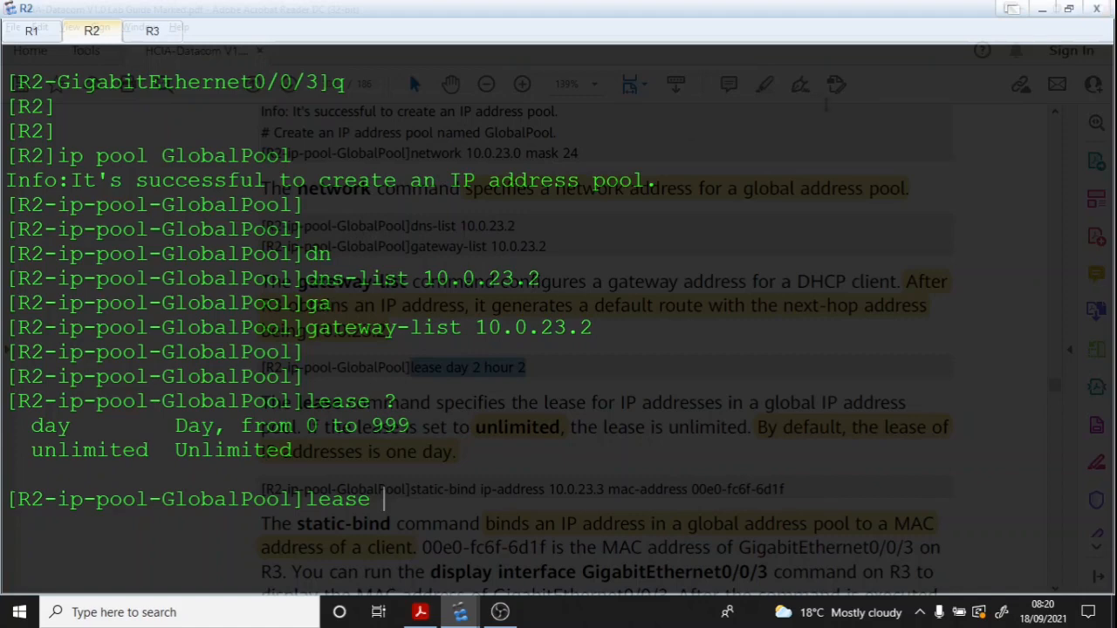
pyautogui.moveTo(73, 425); pyautogui.dragTo(28, 426)
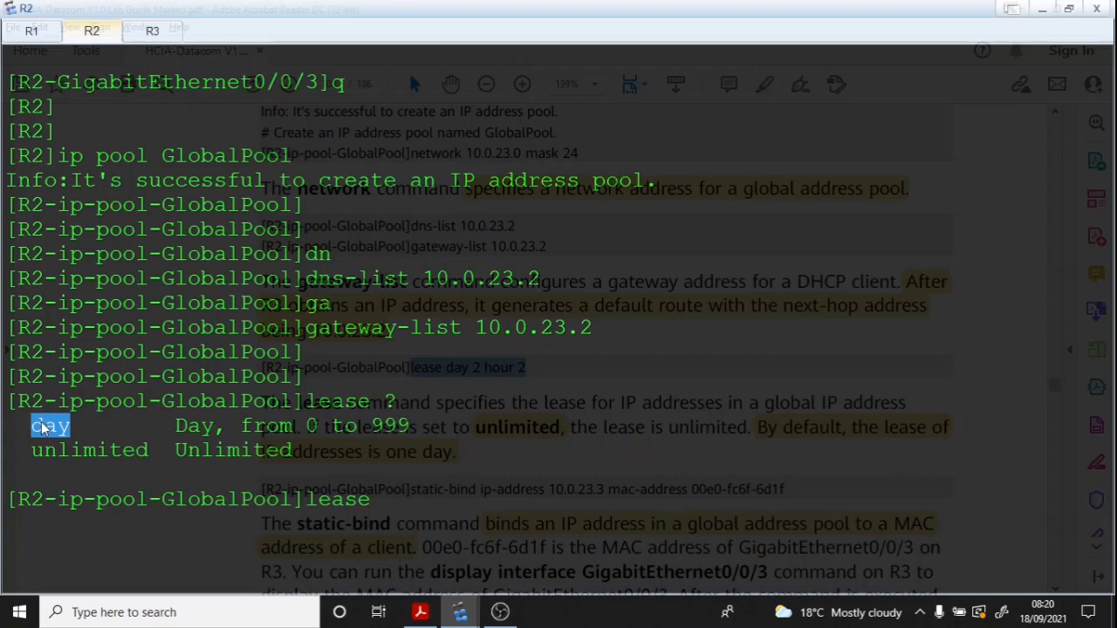
pyautogui.moveTo(412, 425); pyautogui.dragTo(306, 426)
pyautogui.click(397, 427)
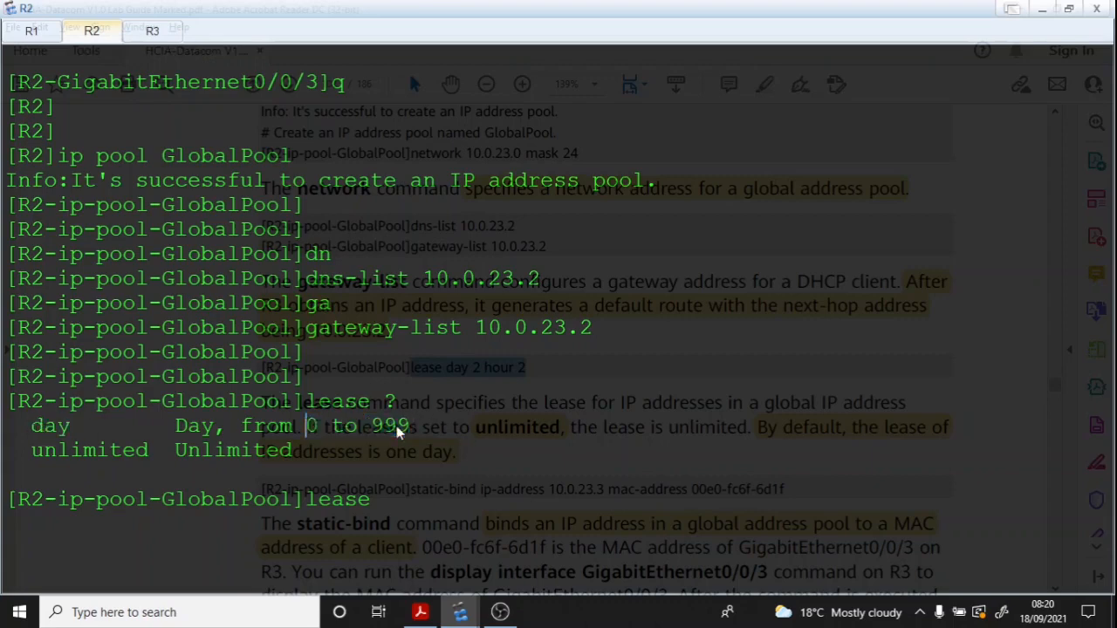
pyautogui.moveTo(293, 450); pyautogui.dragTo(176, 450)
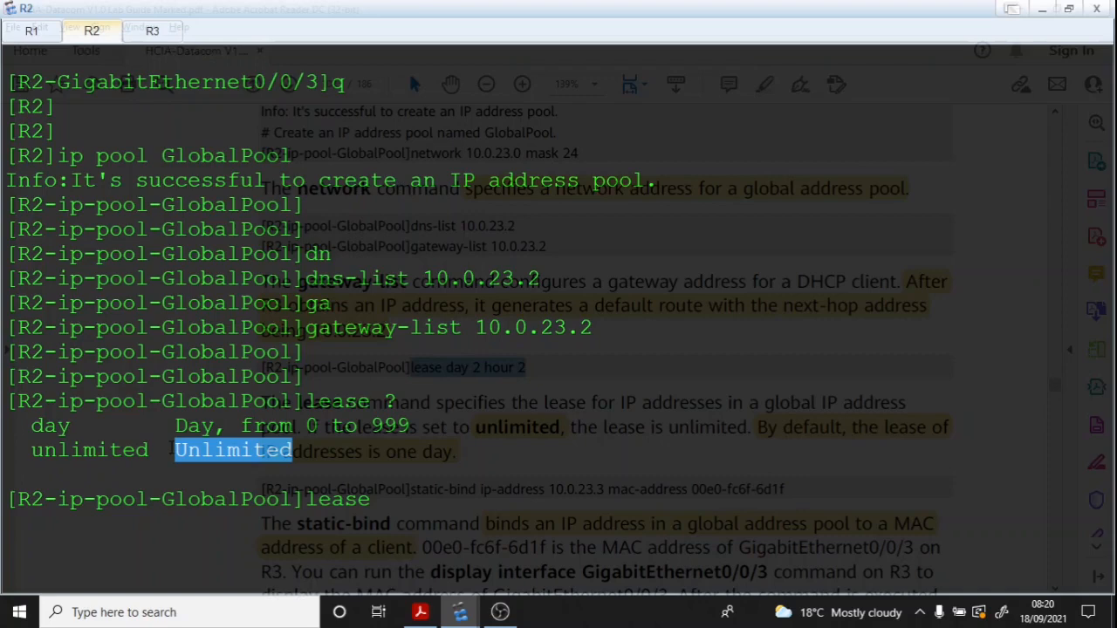
pyautogui.click(384, 500)
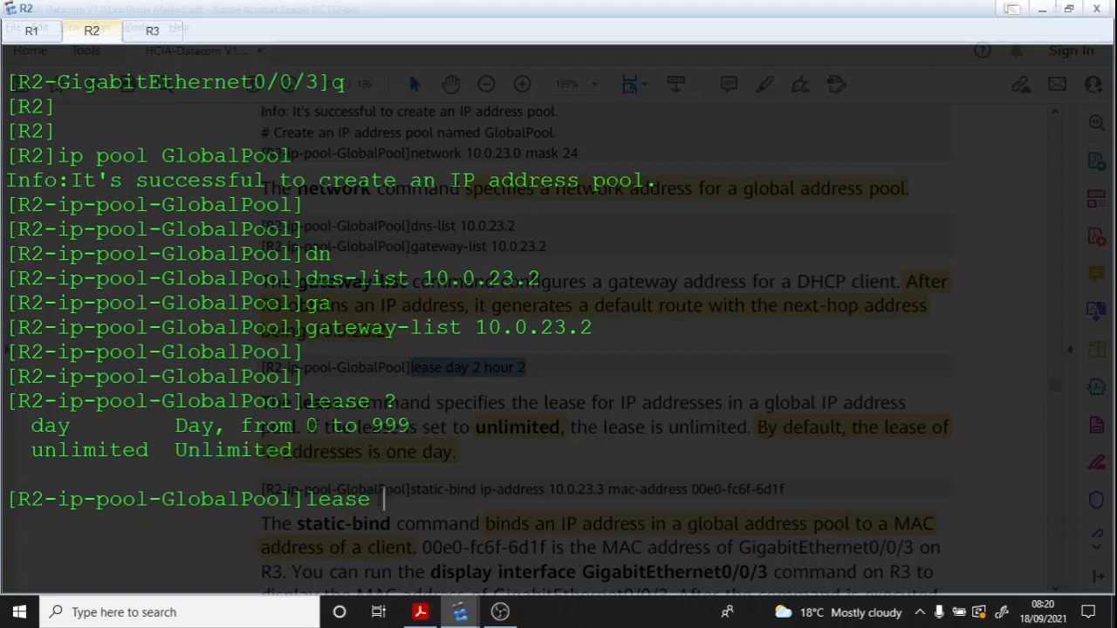
pyautogui.write('day 2 hour 2')
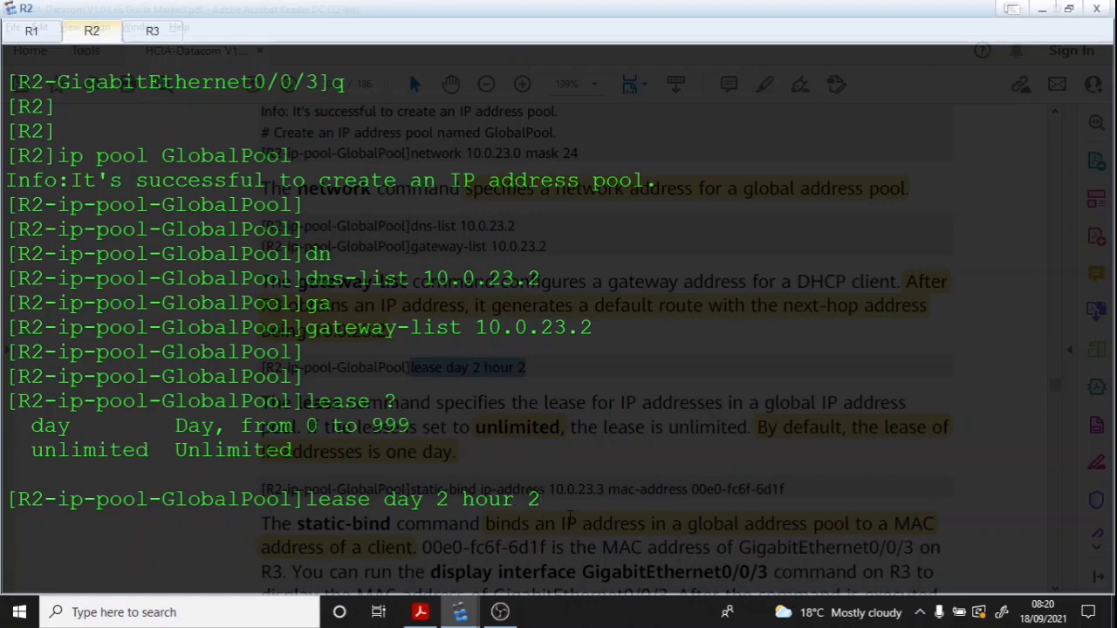
pyautogui.press('Return')
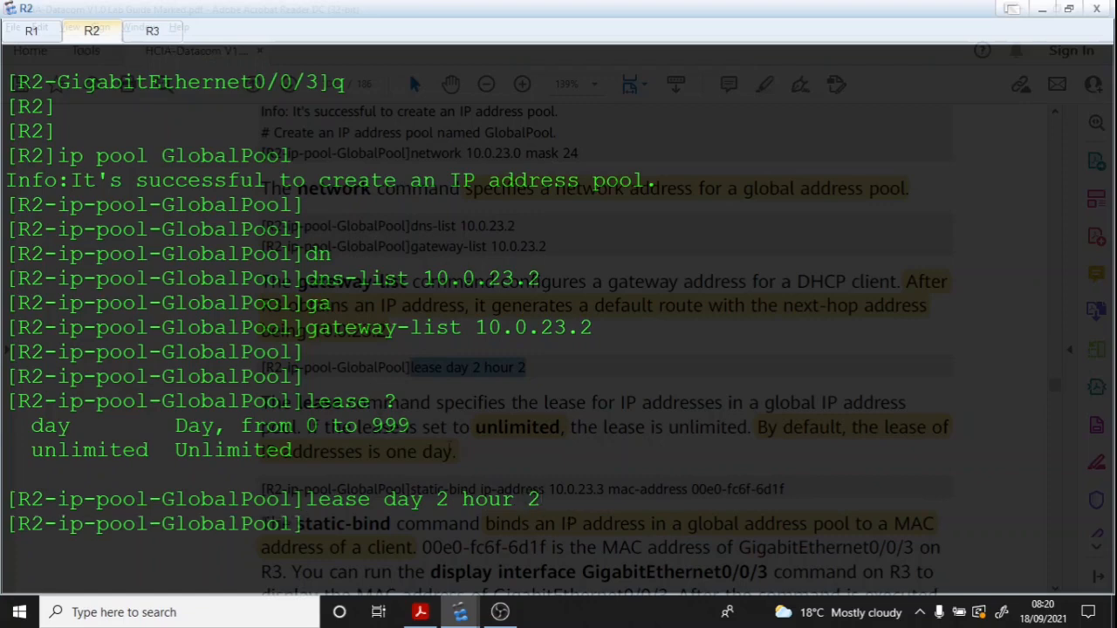
# Step: Clear R2's console, display the GlobalPool configuration with "disp this" and check its gateway, lease and DNS entries
pyautogui.rightClick(388, 178)
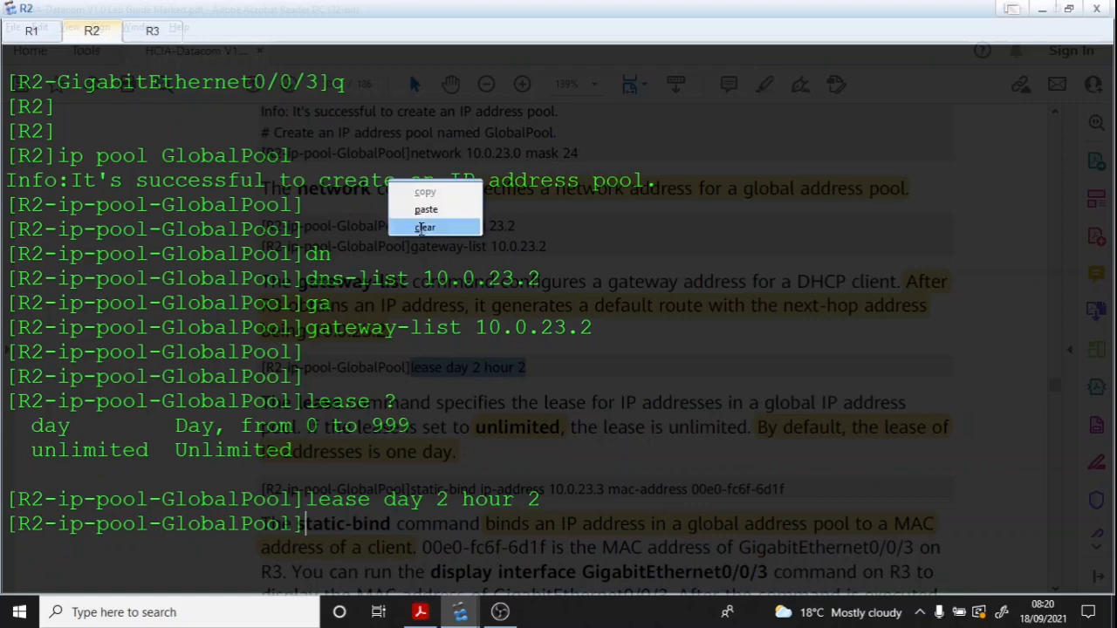
pyautogui.click(421, 223)
pyautogui.press('Return')
pyautogui.write('disp this')
pyautogui.press('Return')
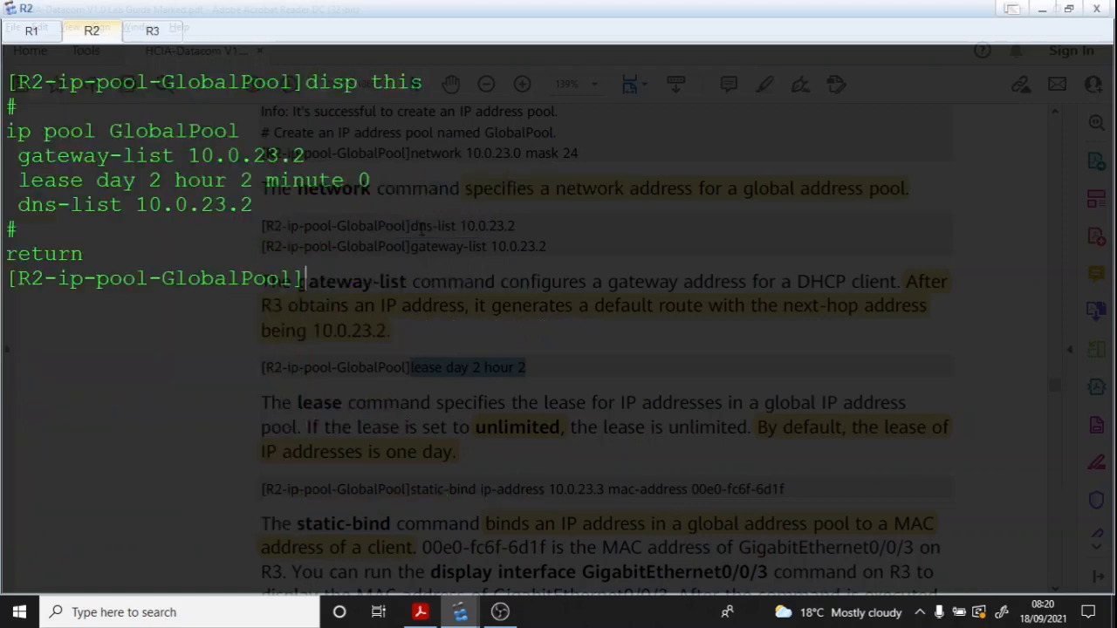
pyautogui.moveTo(17, 155); pyautogui.dragTo(318, 155)
pyautogui.moveTo(4, 180); pyautogui.dragTo(384, 180)
pyautogui.moveTo(19, 206); pyautogui.dragTo(340, 207)
pyautogui.click(305, 277)
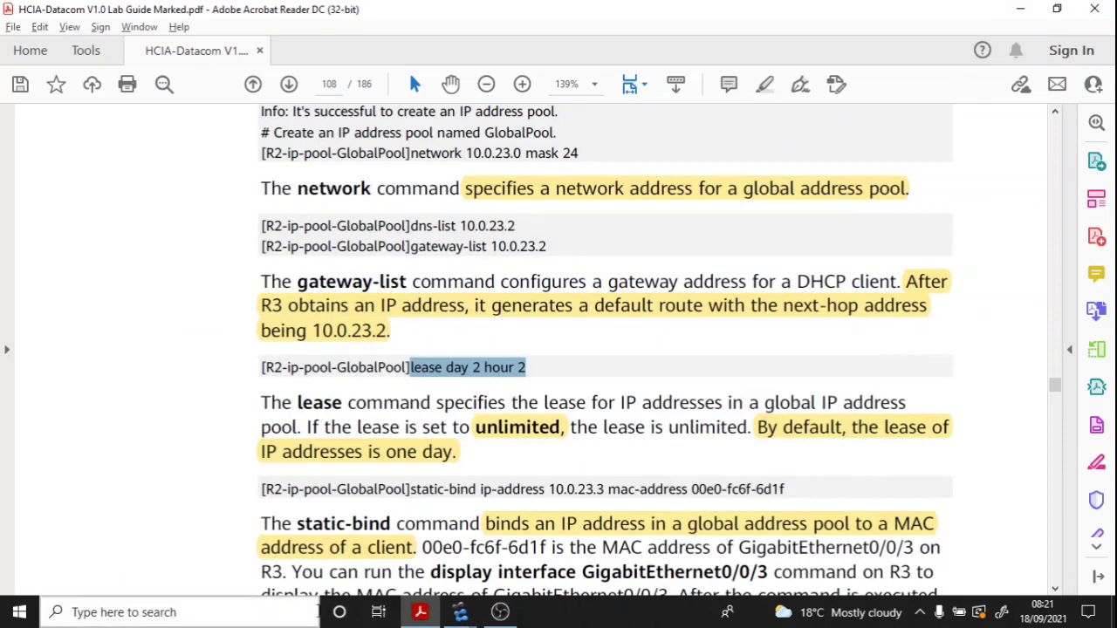
# Step: Read the static-bind command in the lab guide, with its ip-address and mac-address parameters
pyautogui.scroll(-5, 494, 428)
pyautogui.scroll(-3, 494, 383)
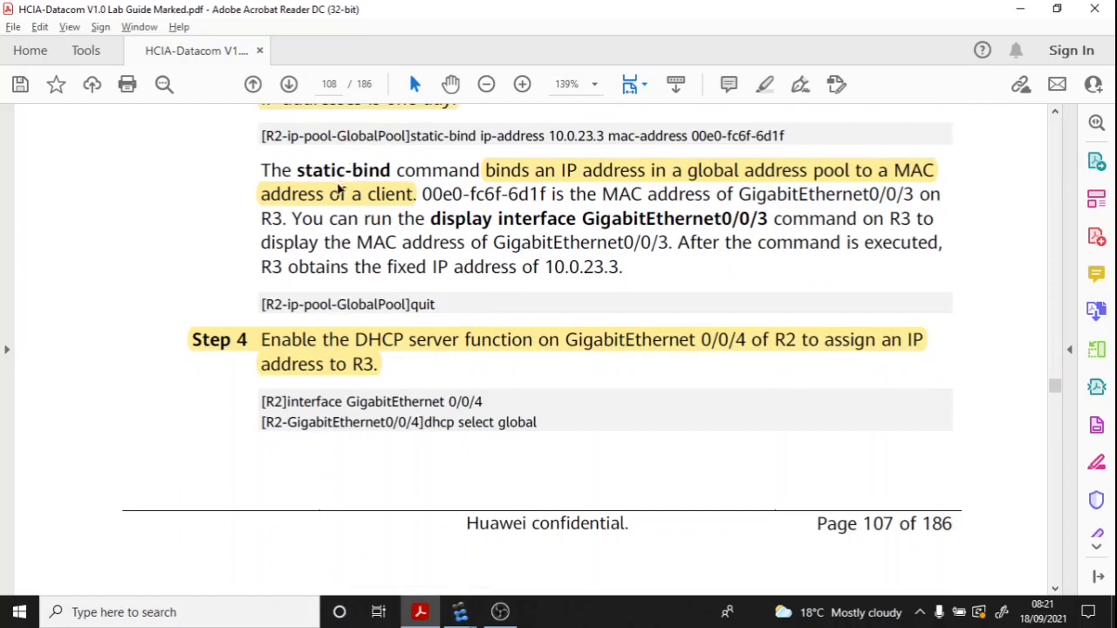
pyautogui.moveTo(414, 131); pyautogui.dragTo(475, 131)
pyautogui.scroll(1, 476, 131)
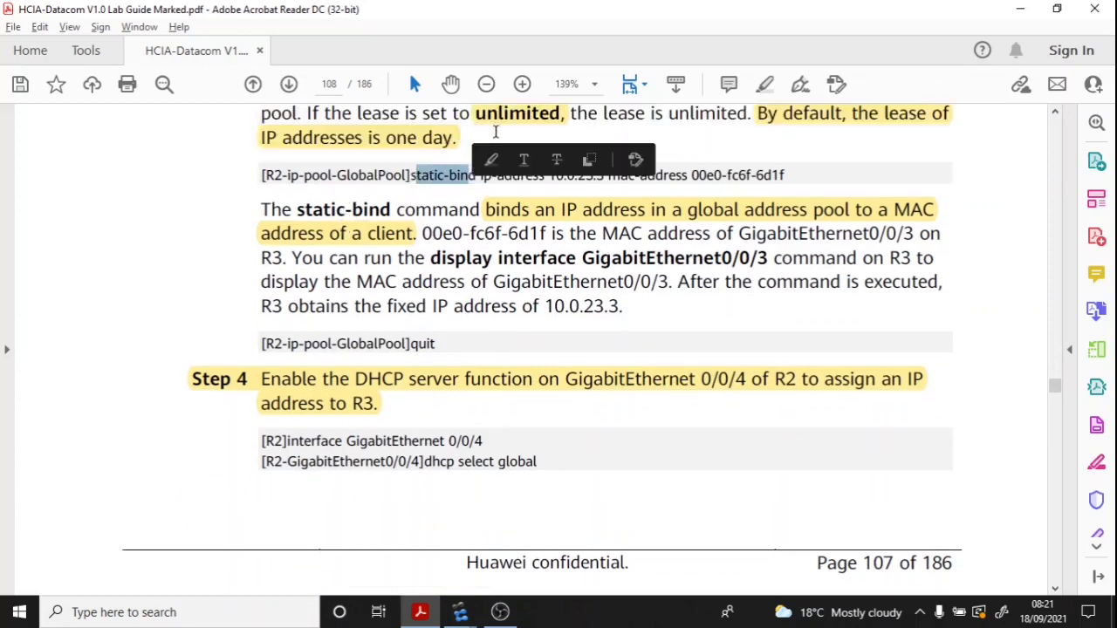
pyautogui.moveTo(470, 213); pyautogui.dragTo(480, 213)
pyautogui.moveTo(481, 174); pyautogui.dragTo(796, 176)
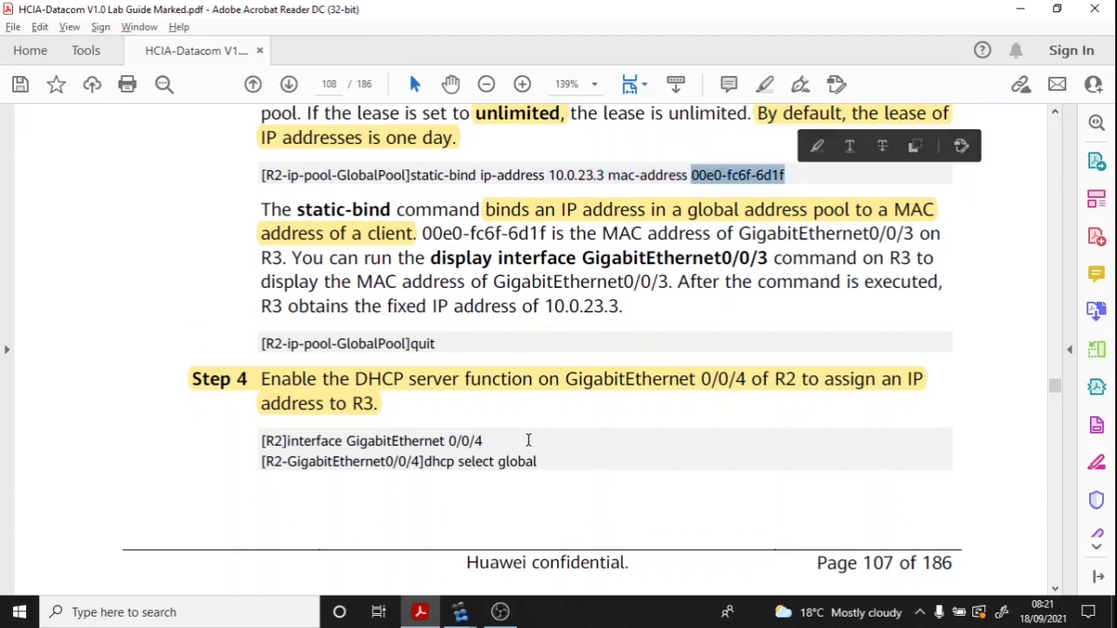
# Step: Switch to the eNSP topology, examine R3's static allocation label, and return to the lab guide
pyautogui.moveTo(460, 612)
pyautogui.click(442, 539)
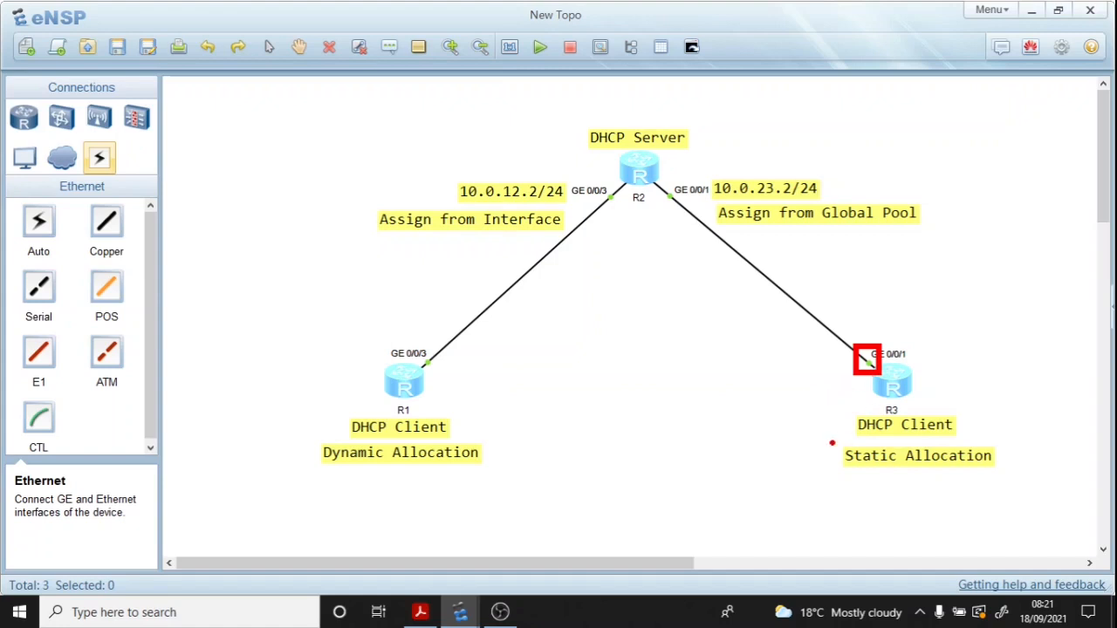
pyautogui.moveTo(824, 440)
pyautogui.mouseDown()
pyautogui.moveTo(903, 464)
pyautogui.moveTo(1012, 472)
pyautogui.mouseUp()
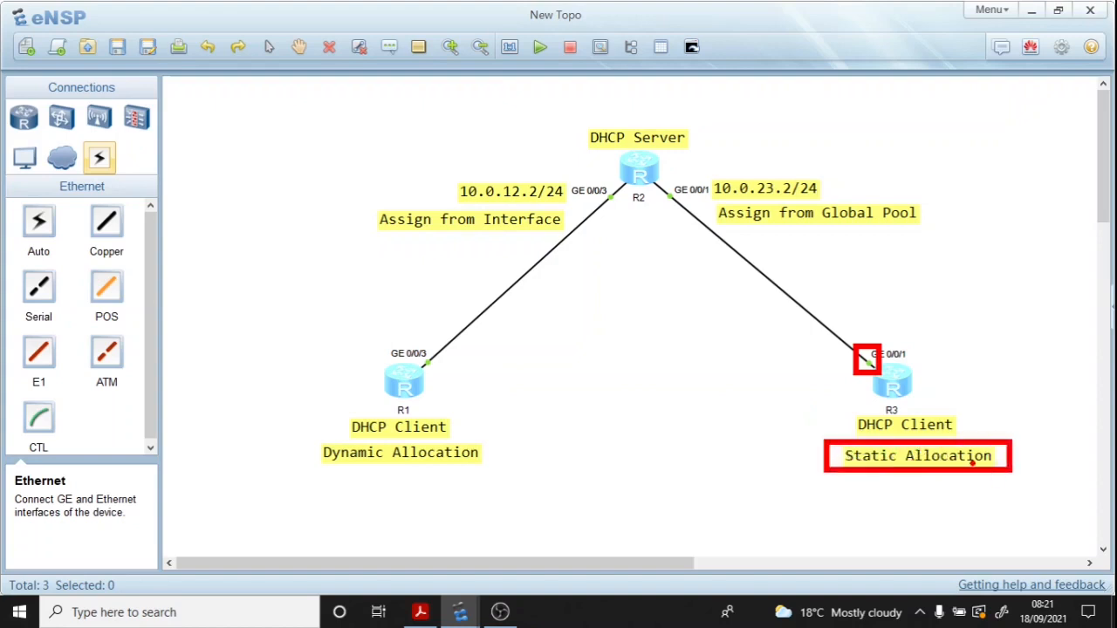
pyautogui.press('Escape')
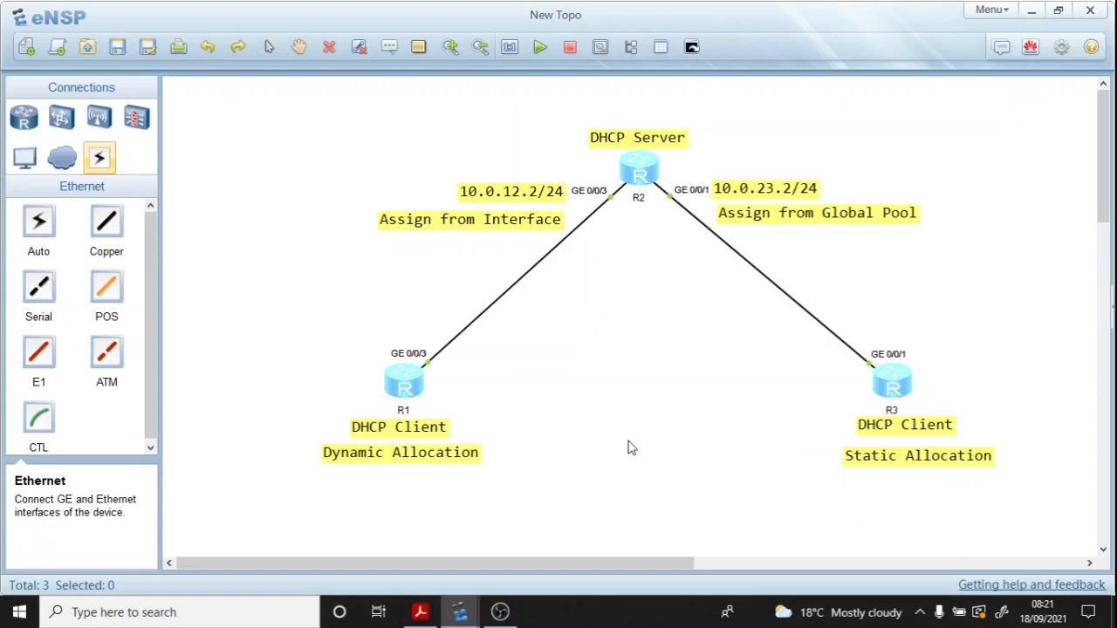
pyautogui.moveTo(459, 612)
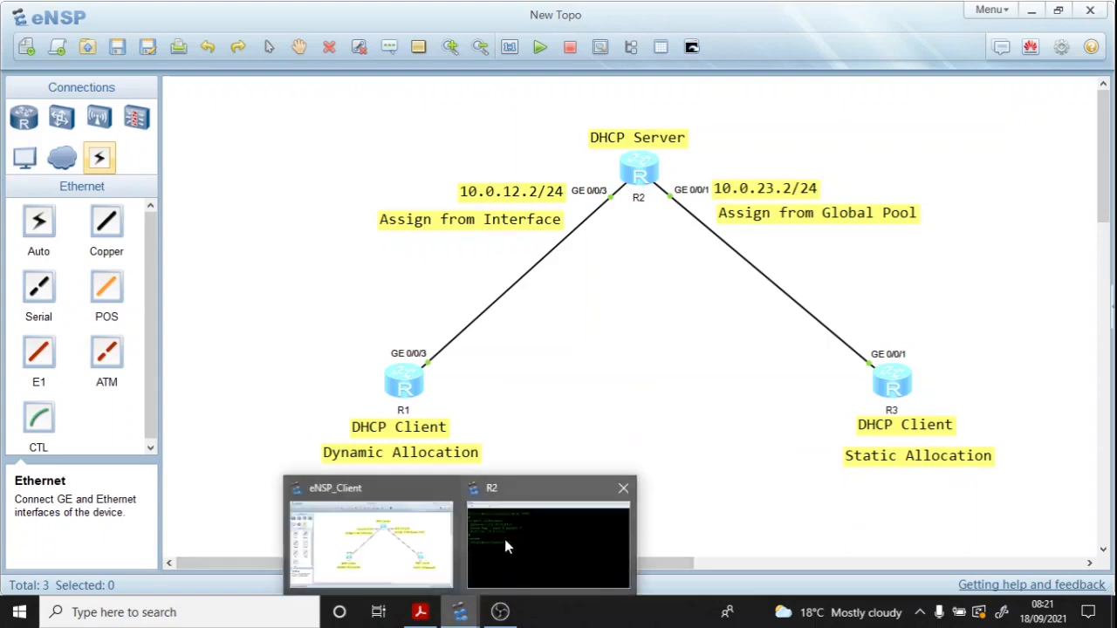
pyautogui.click(419, 611)
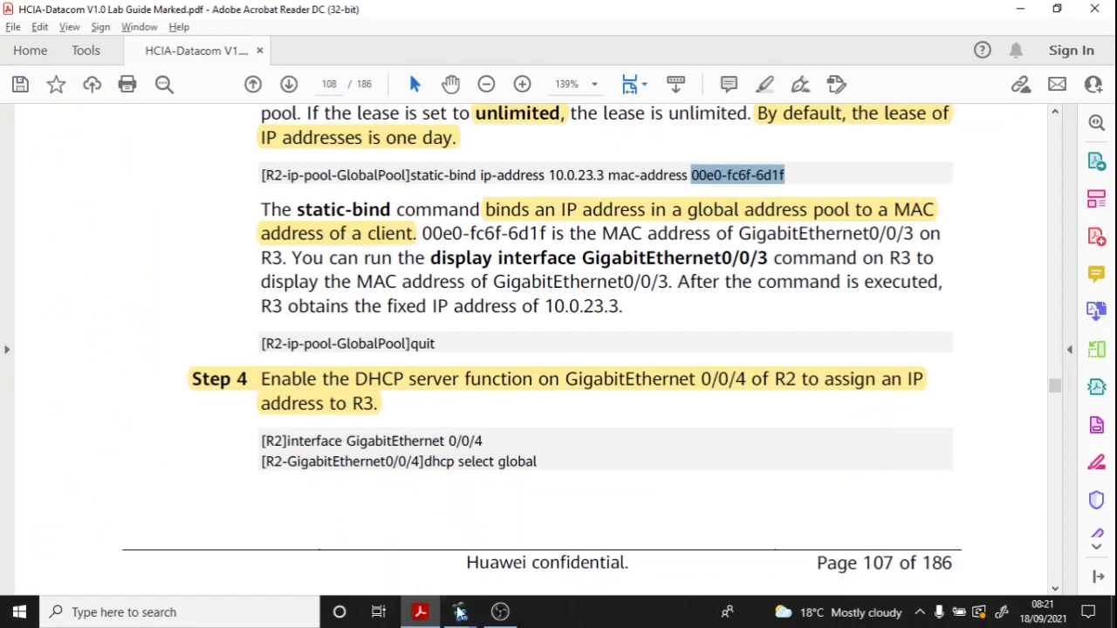
# Step: Switch to R2's console and write "static-bind ip-address 10.0.23.3 mac-address" in the GlobalPool view without running it
pyautogui.moveTo(463, 611)
pyautogui.click(530, 559)
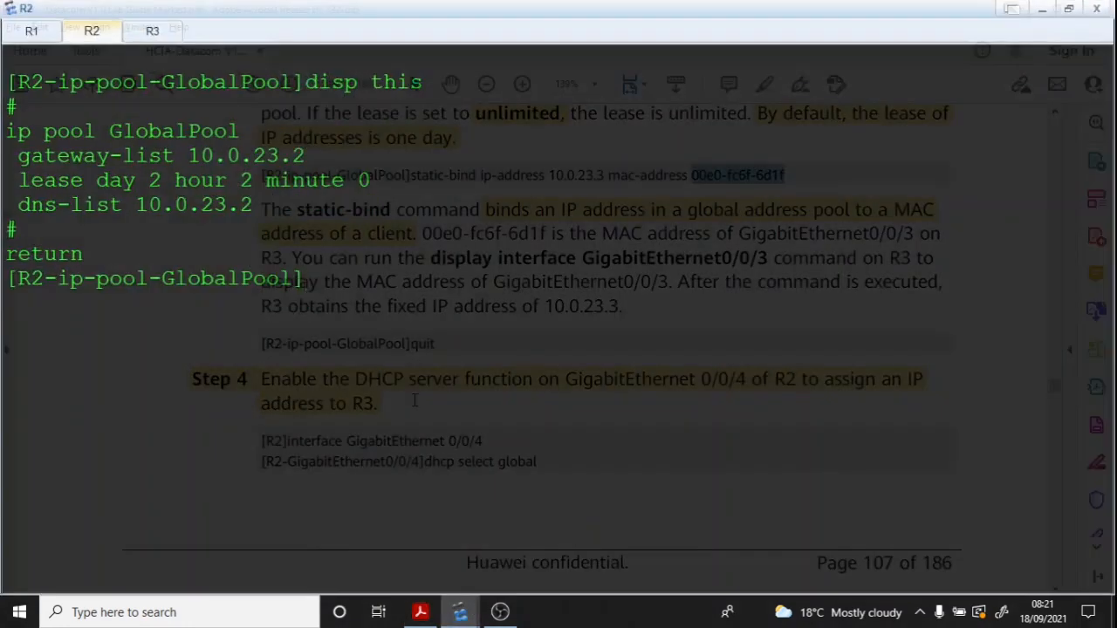
pyautogui.moveTo(463, 610)
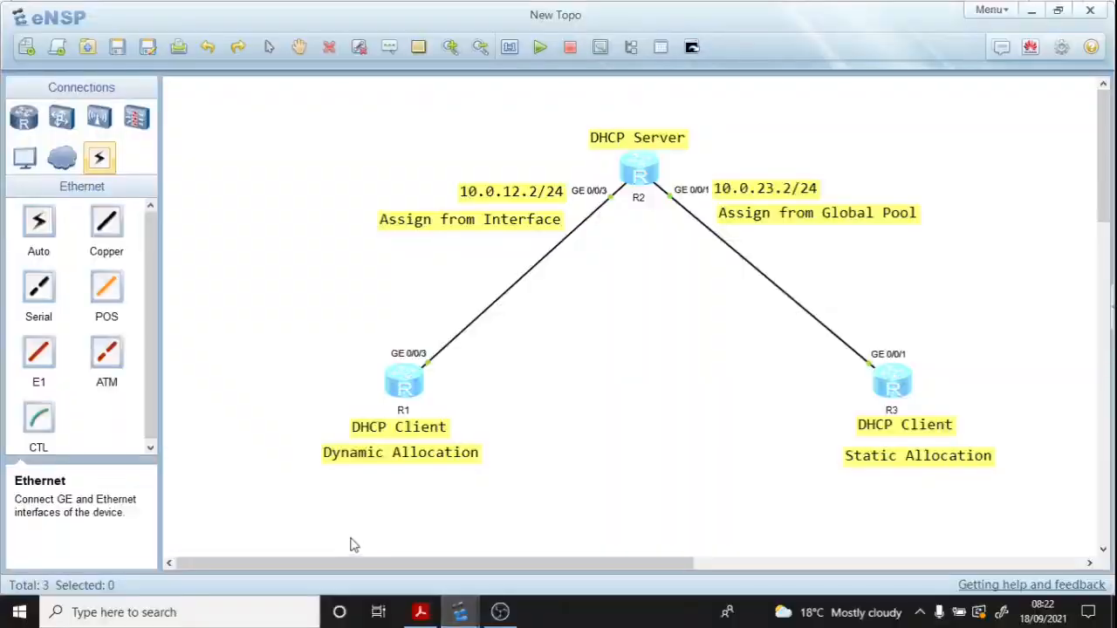
pyautogui.click(350, 543)
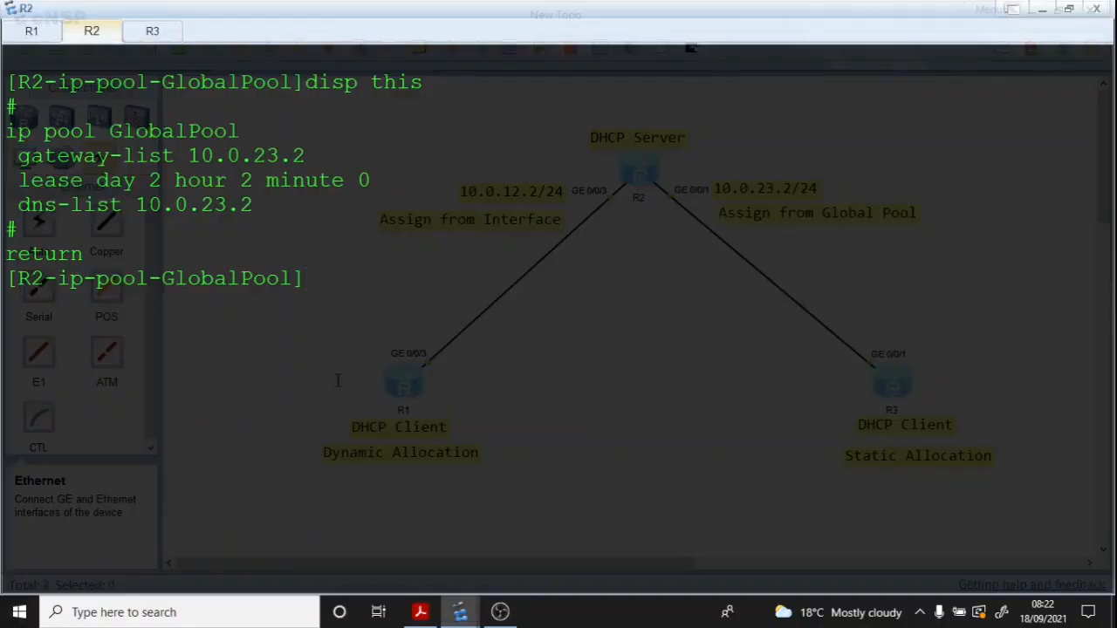
pyautogui.write('st')
pyautogui.press('Tab')
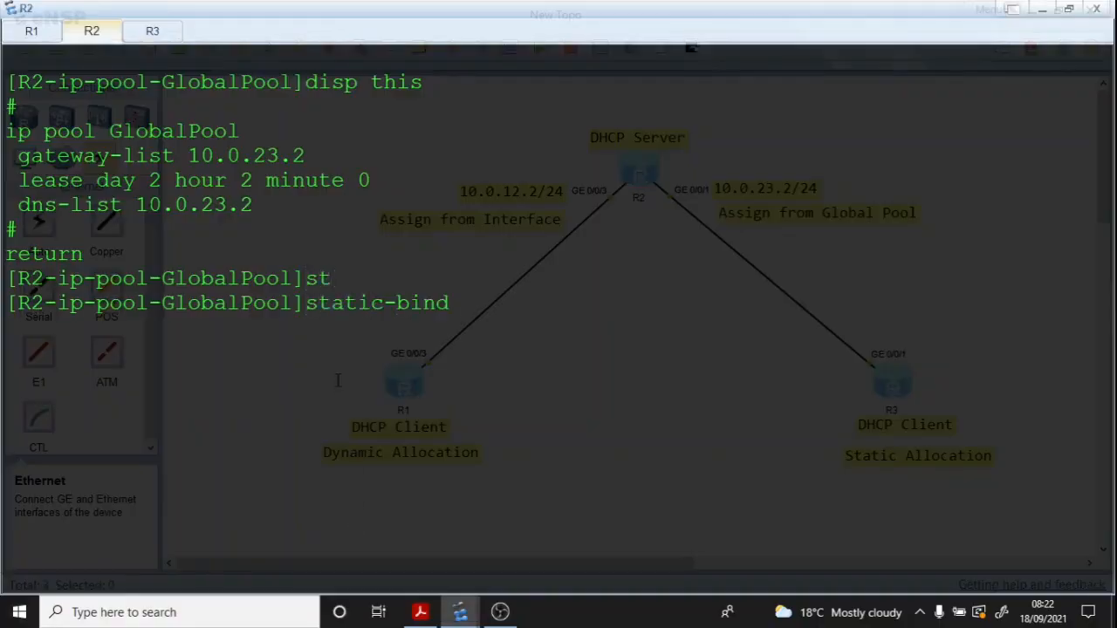
pyautogui.write('ip')
pyautogui.press('Tab')
pyautogui.write('10.')
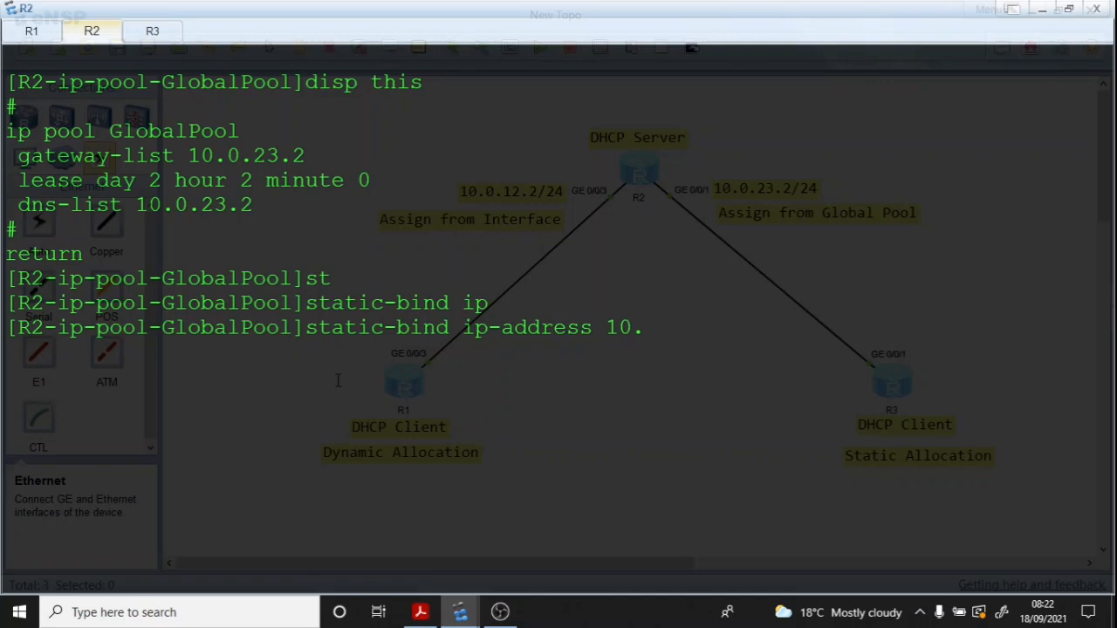
pyautogui.write('0.23.3 m')
pyautogui.press('Tab')
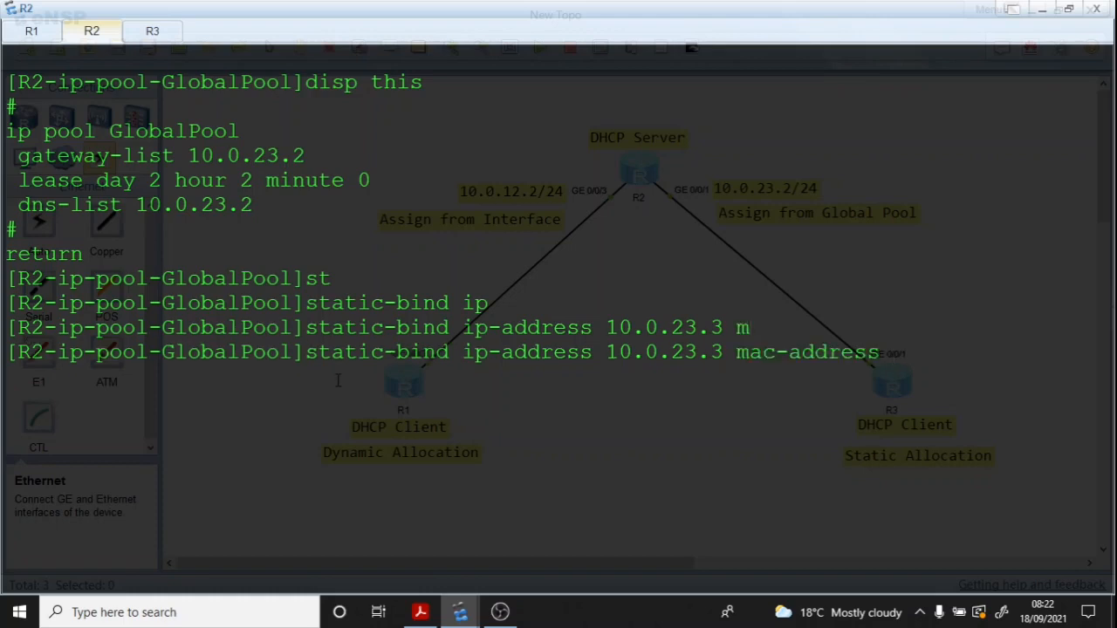
# Step: Clear R3's console, display its interface details with "disp int g 0/0/1" and copy the interface's hardware address
pyautogui.click(150, 31)
pyautogui.rightClick(185, 166)
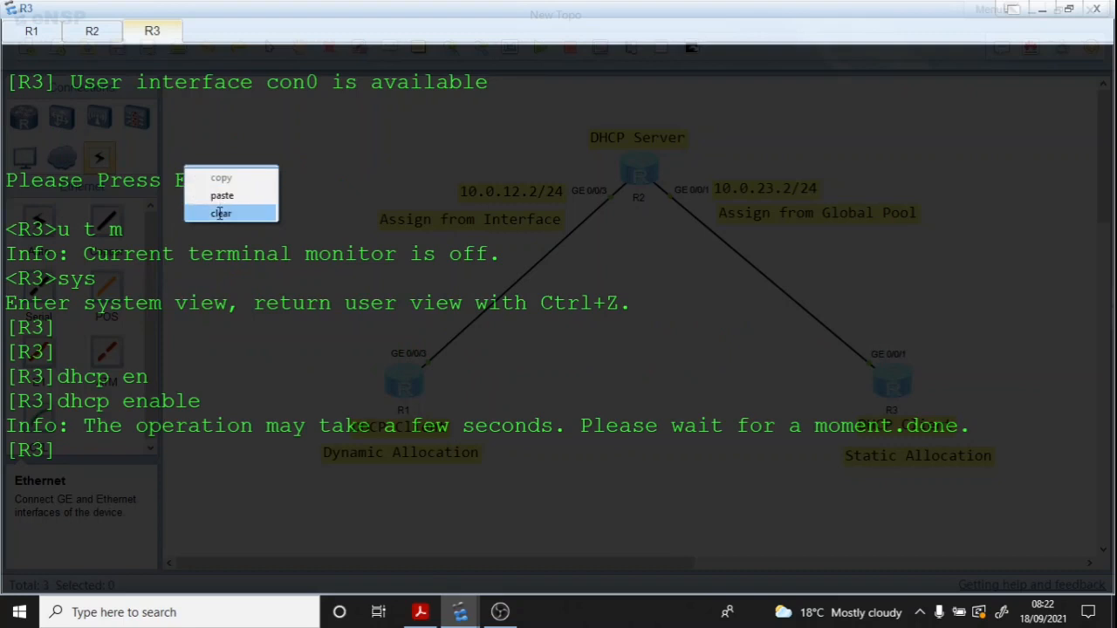
pyautogui.click(215, 215)
pyautogui.press('Return')
pyautogui.write('disp int g 0/0/1')
pyautogui.press('Return')
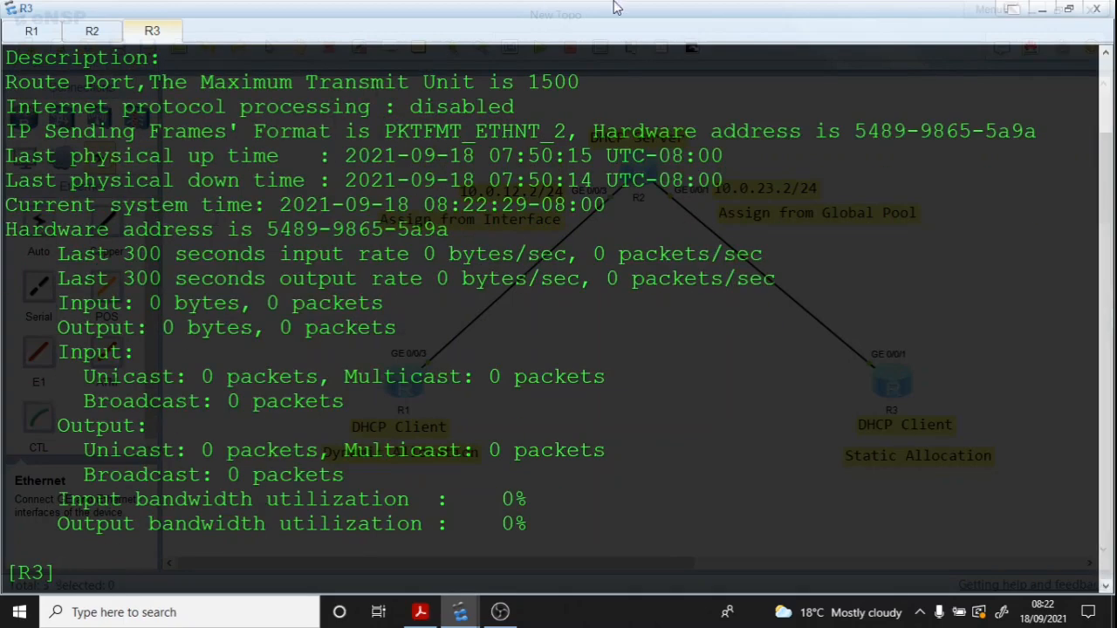
pyautogui.moveTo(855, 131); pyautogui.dragTo(1036, 131)
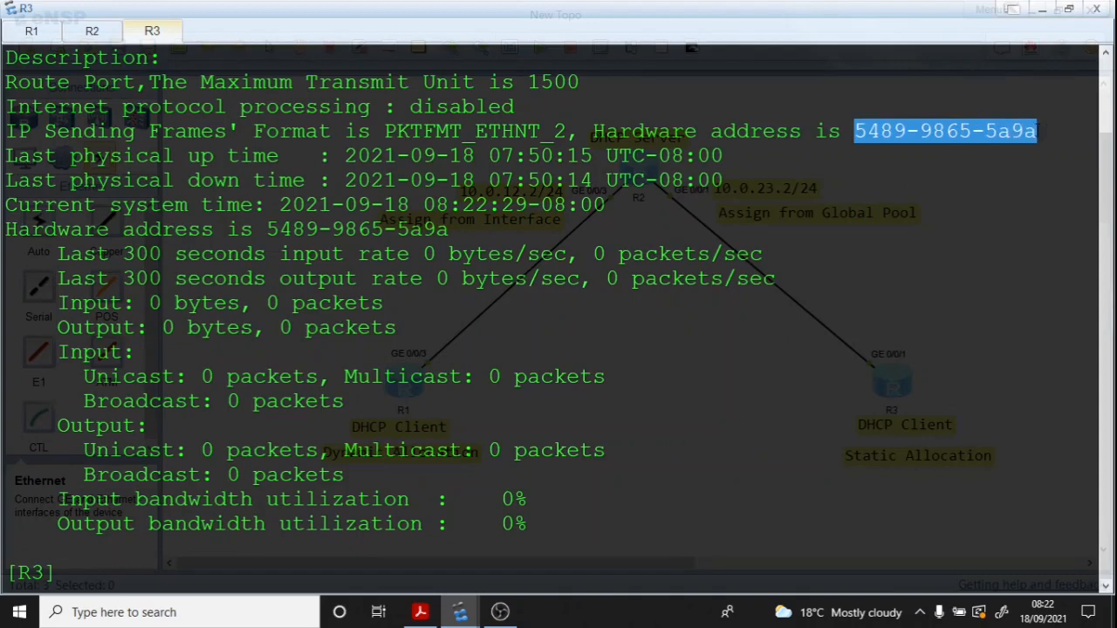
pyautogui.rightClick(949, 134)
pyautogui.click(984, 144)
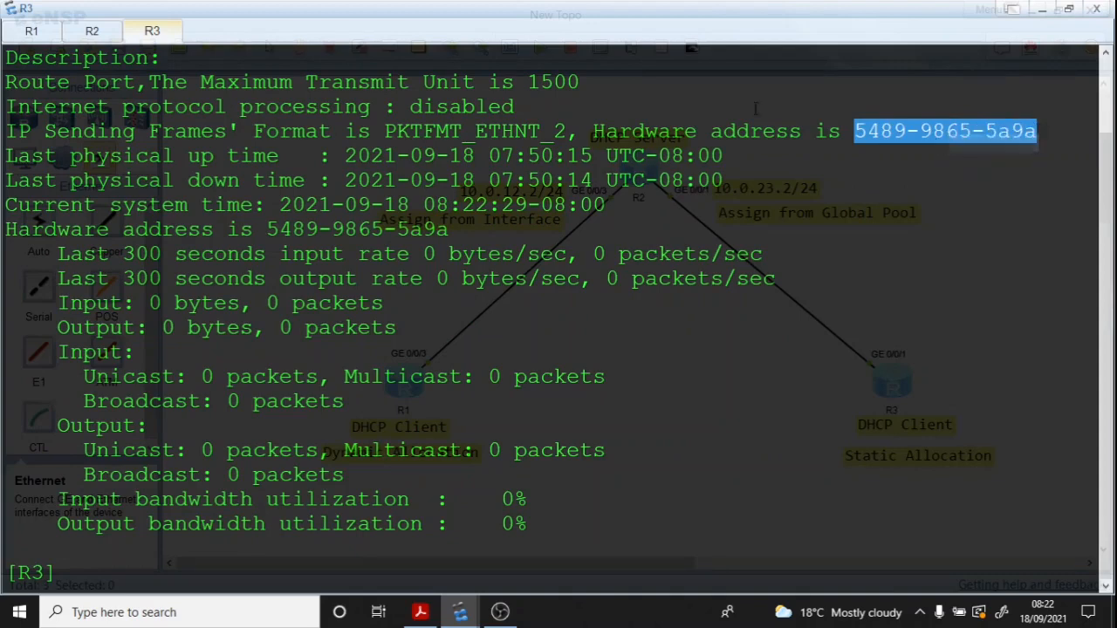
# Step: Try to bind 10.0.23.3 to R3's MAC address 5489-9865-5a9a in GlobalPool by completing the static-bind command on R2
pyautogui.click(92, 31)
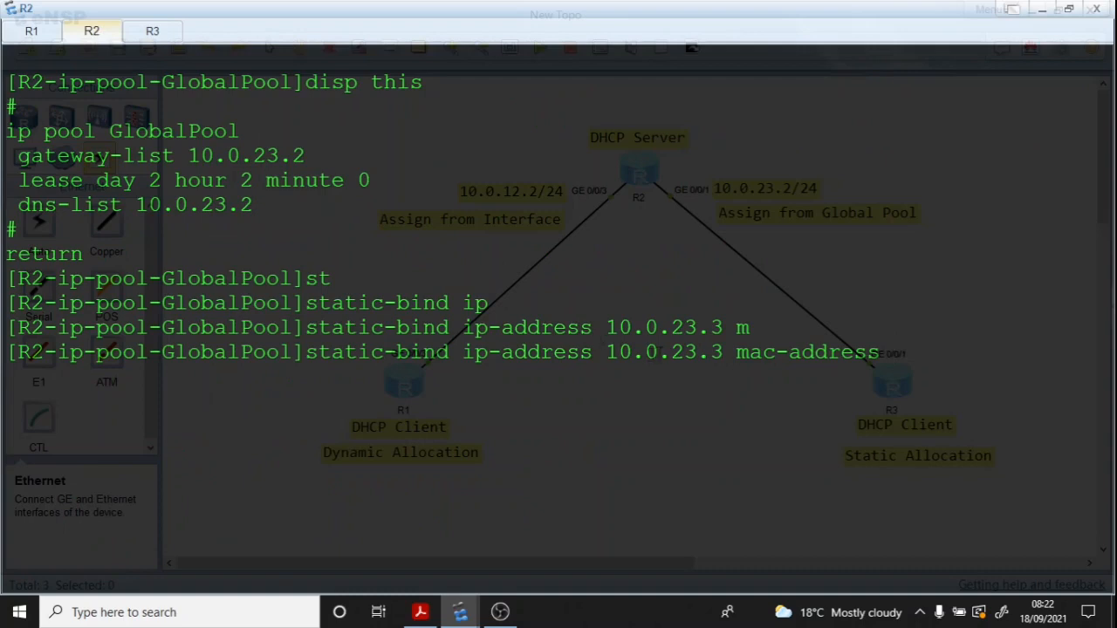
pyautogui.rightClick(893, 354)
pyautogui.click(938, 378)
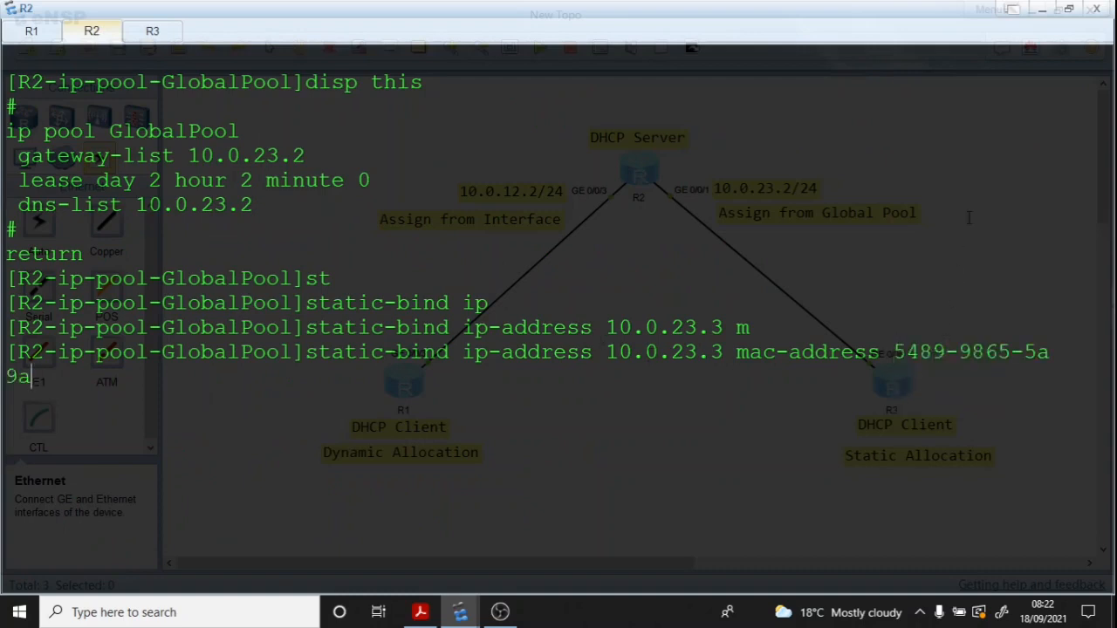
pyautogui.press('Return')
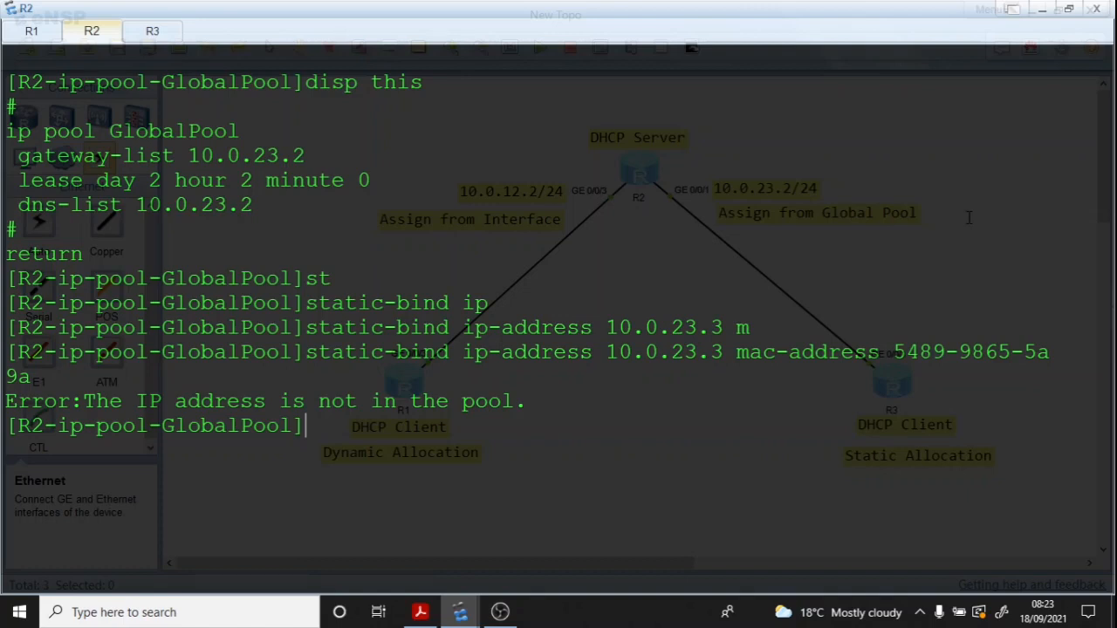
# Step: Quit the GlobalPool view to R2's system view and clear the console
pyautogui.write('q')
pyautogui.press('Return')
pyautogui.rightClick(143, 237)
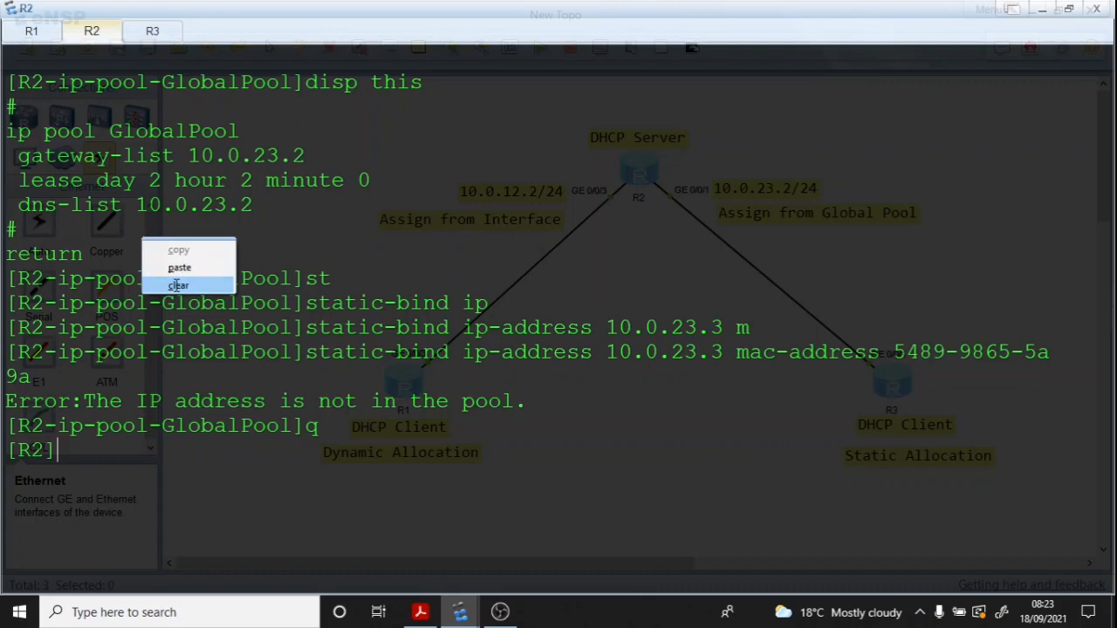
pyautogui.click(177, 286)
pyautogui.write('isp ip')
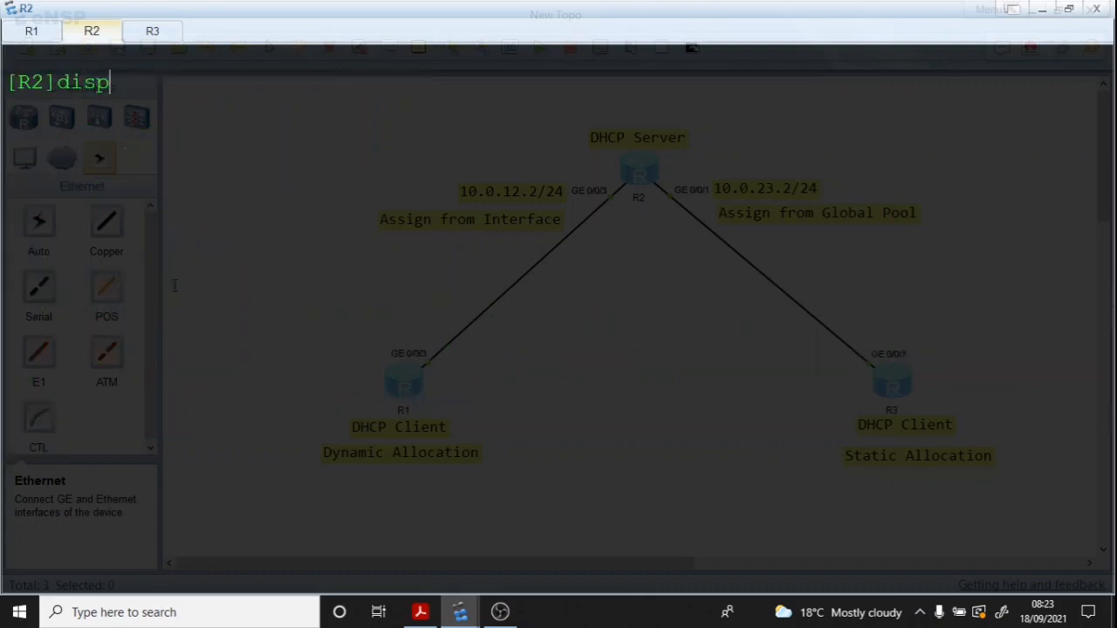
pyautogui.press('BackSpace')
pyautogui.press('BackSpace')
pyautogui.press('BackSpace')
pyautogui.press('BackSpace')
pyautogui.press('BackSpace')
pyautogui.press('BackSpace')
pyautogui.press('BackSpace')
# Step: Enter the GigabitEthernet 0/0/1 view on R2 with "int g 0/0/1" and display its configuration with "disp this"
pyautogui.write('int g 0/0/1')
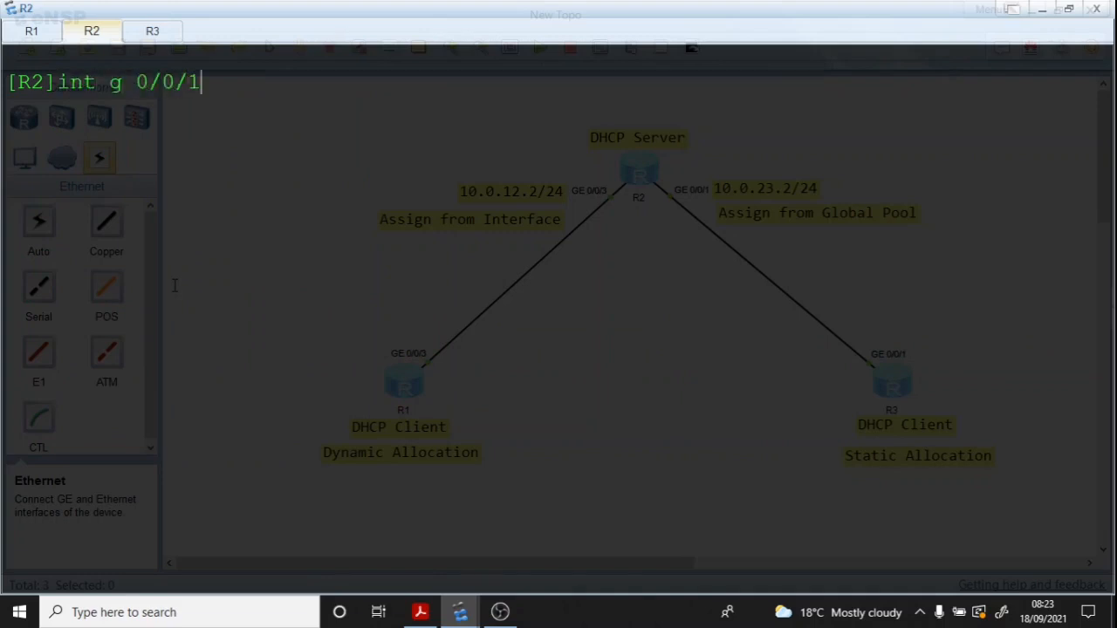
pyautogui.press('Return')
pyautogui.write('disp this')
pyautogui.press('Return')
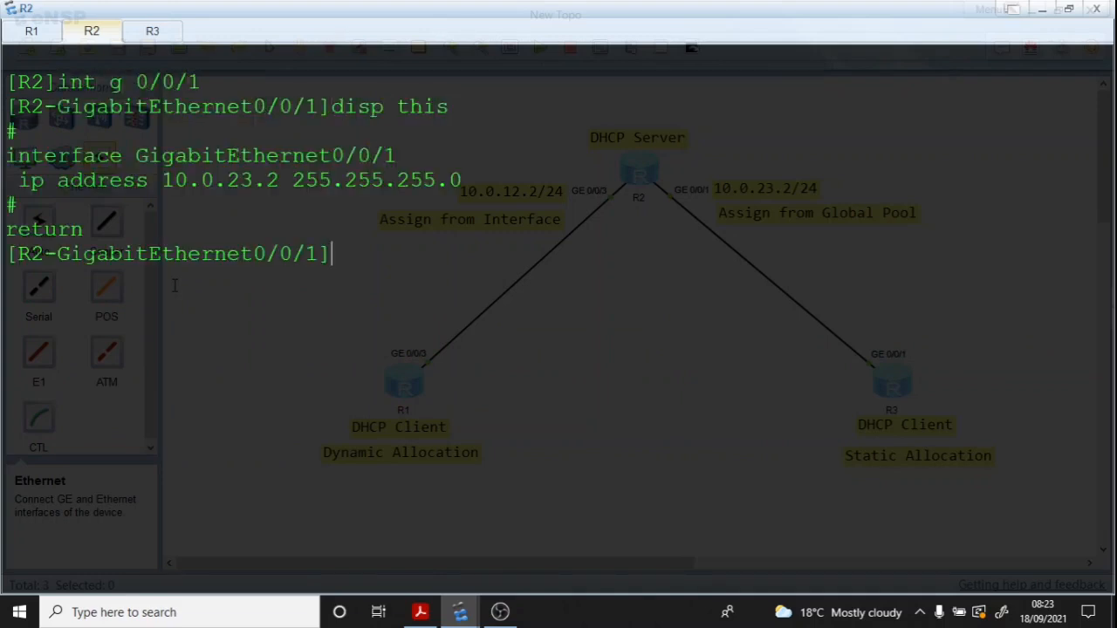
# Step: Check the IP address on R2's GigabitEthernet0/0/1, quit to the system view and enter the pool view with "ip pool GlobalPool"
pyautogui.moveTo(227, 181); pyautogui.dragTo(293, 190)
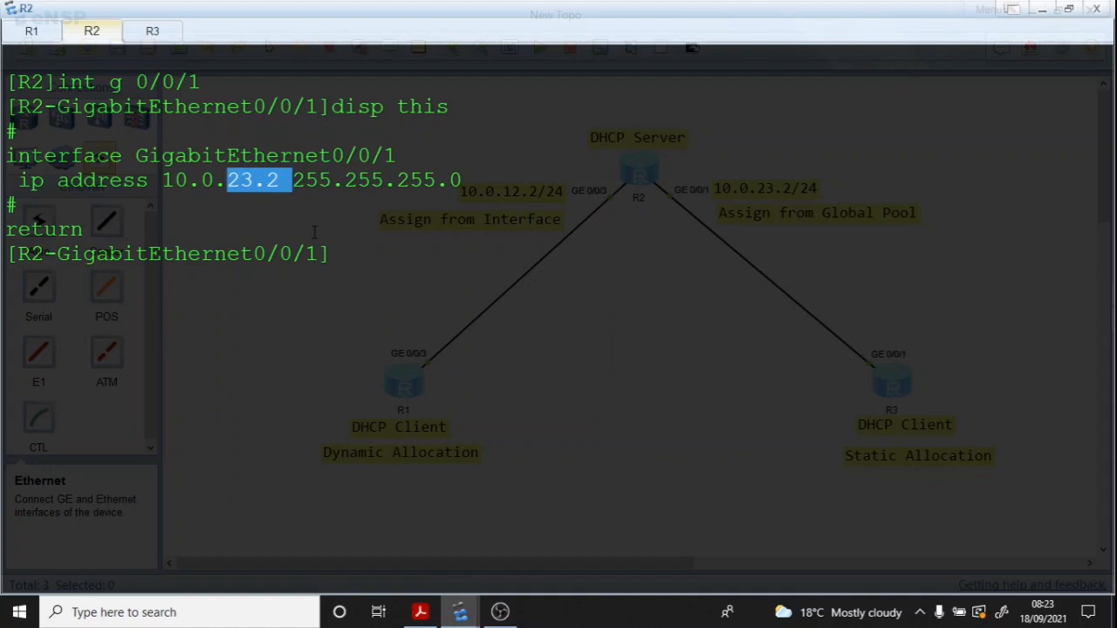
pyautogui.moveTo(162, 181); pyautogui.dragTo(484, 199)
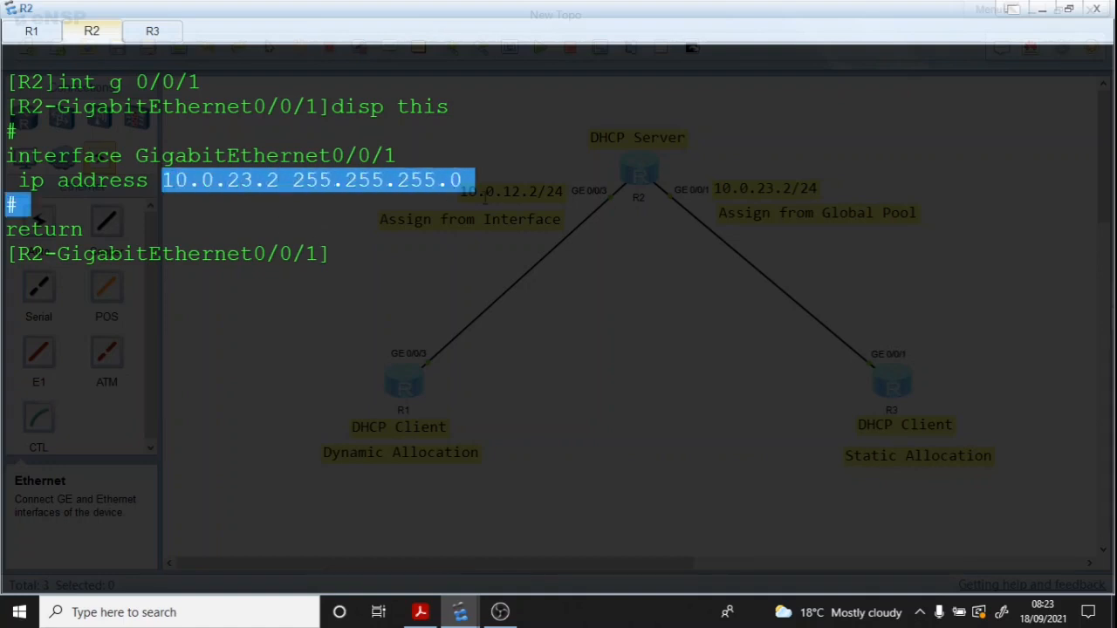
pyautogui.click(377, 234)
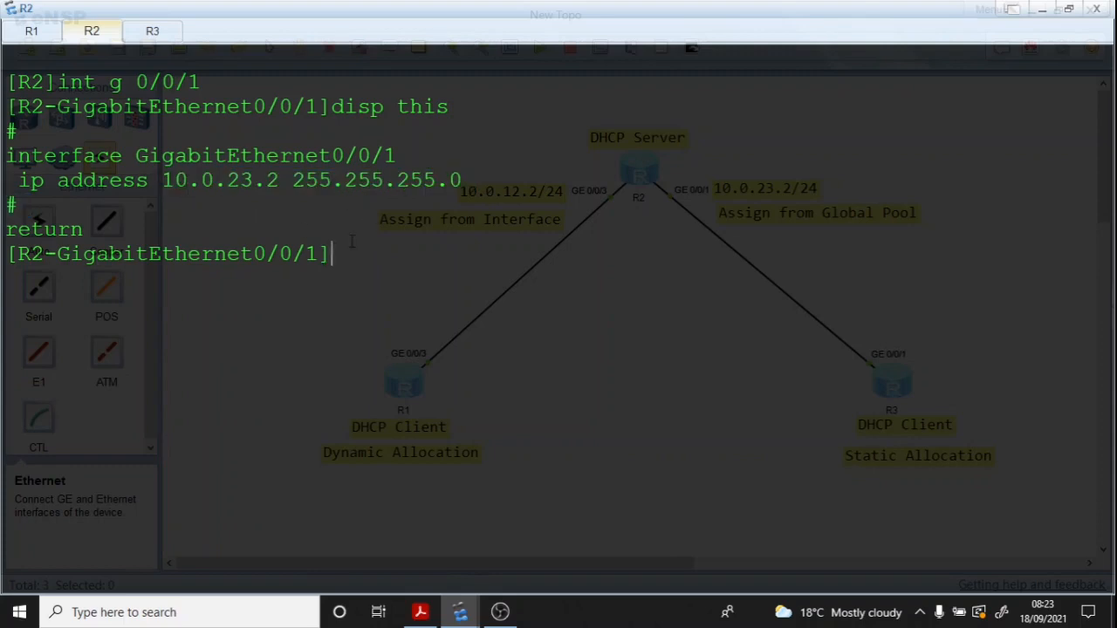
pyautogui.write('q')
pyautogui.press('Return')
pyautogui.press('Return')
pyautogui.press('Return')
pyautogui.write('ip pool G')
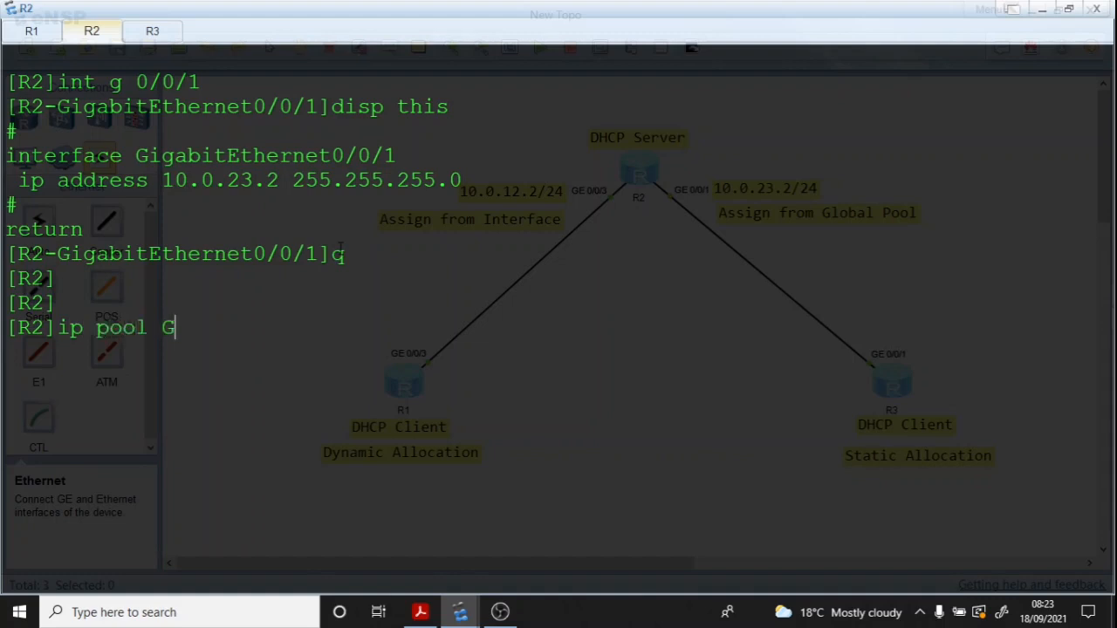
pyautogui.write('lobalPool')
pyautogui.press('Return')
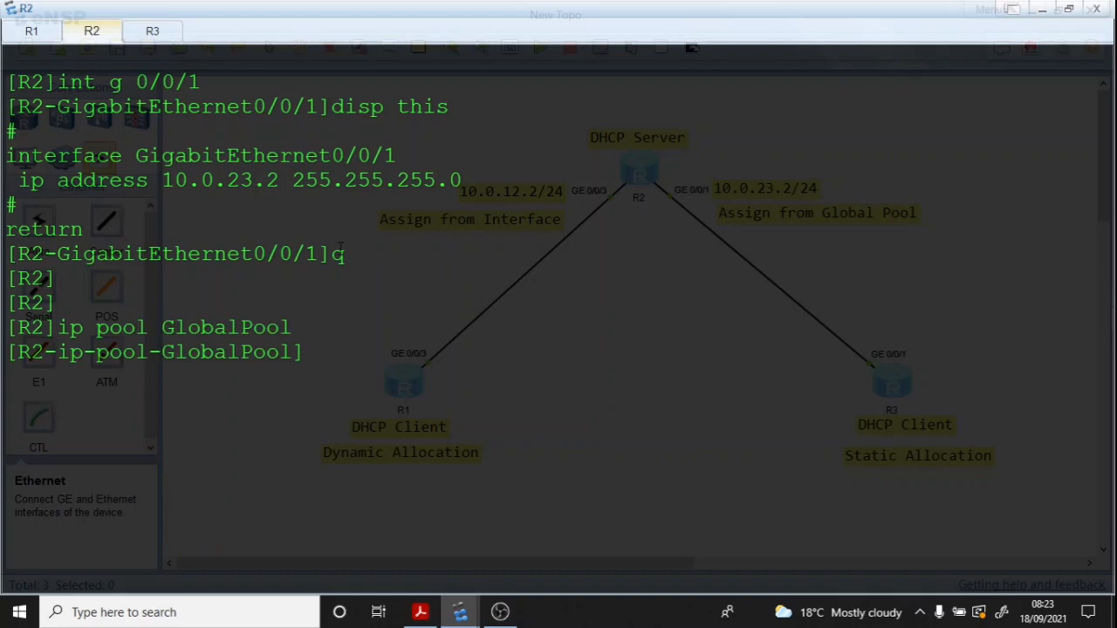
# Step: Try to bind 10.0.23.3 to MAC address 5489-9865-5a9a with static-bind in R2's GlobalPool view
pyautogui.write('st')
pyautogui.press('Tab')
pyautogui.write('ip')
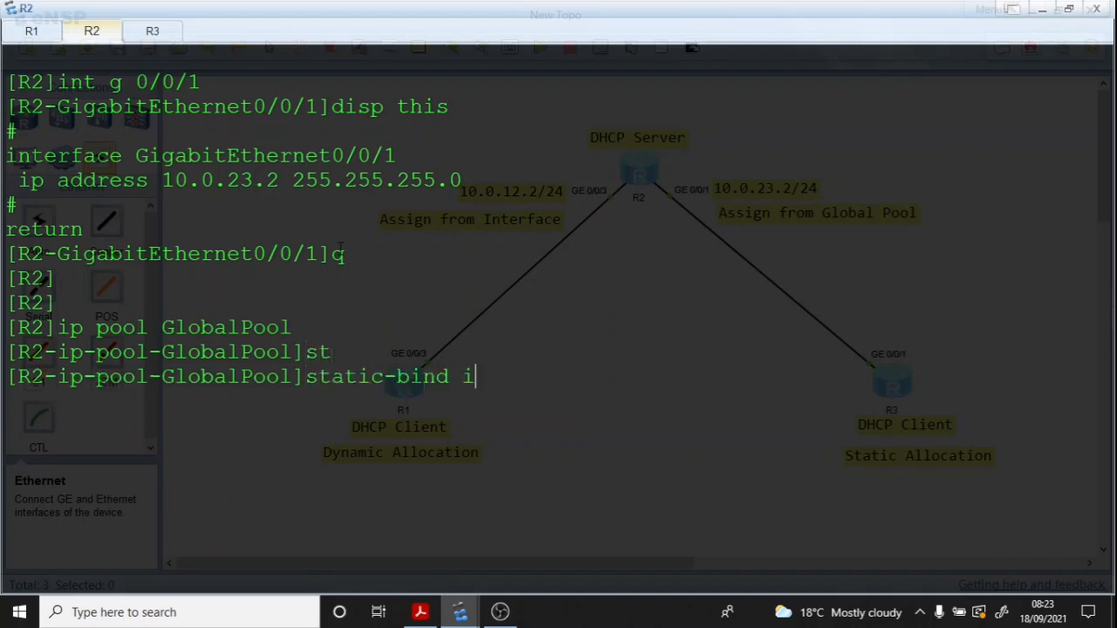
pyautogui.press('Tab')
pyautogui.write('10')
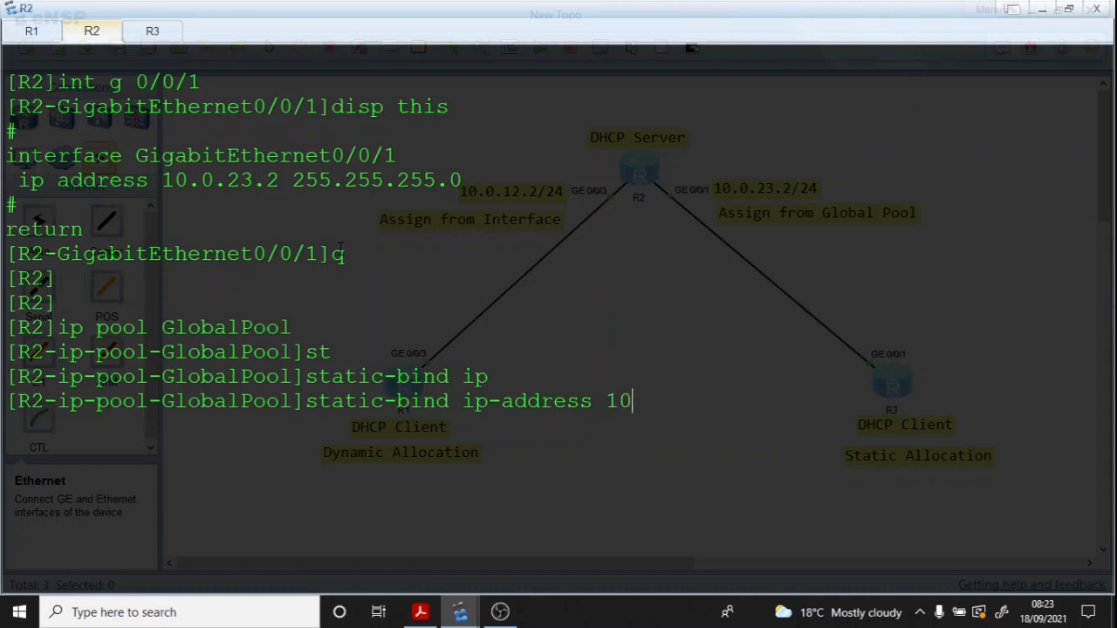
pyautogui.write('.0.23.3 ma')
pyautogui.press('Tab')
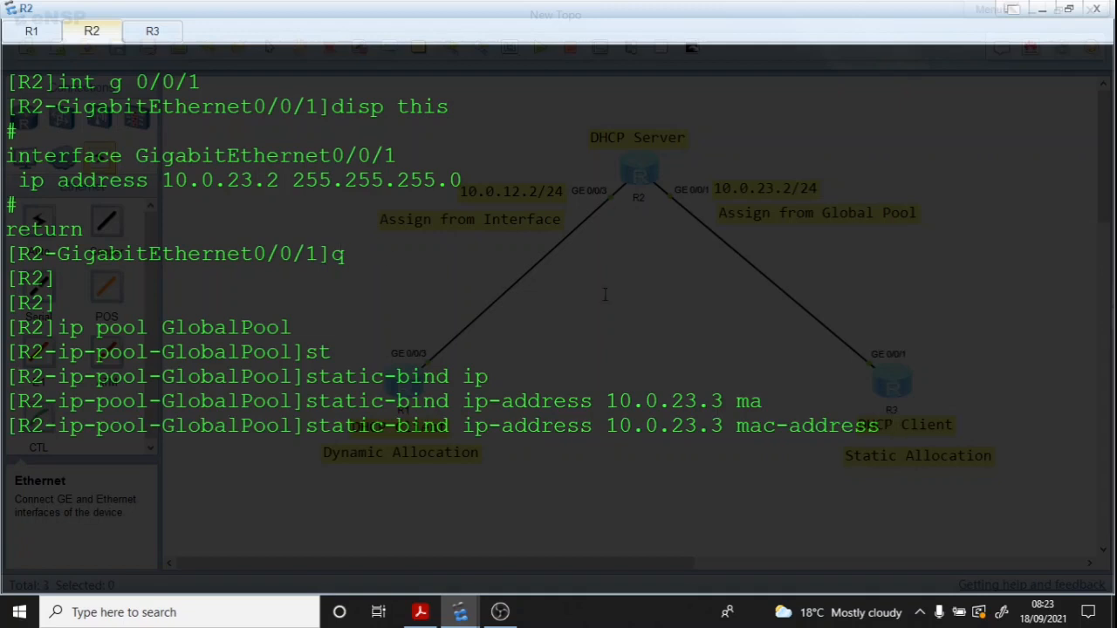
pyautogui.rightClick(907, 420)
pyautogui.click(935, 450)
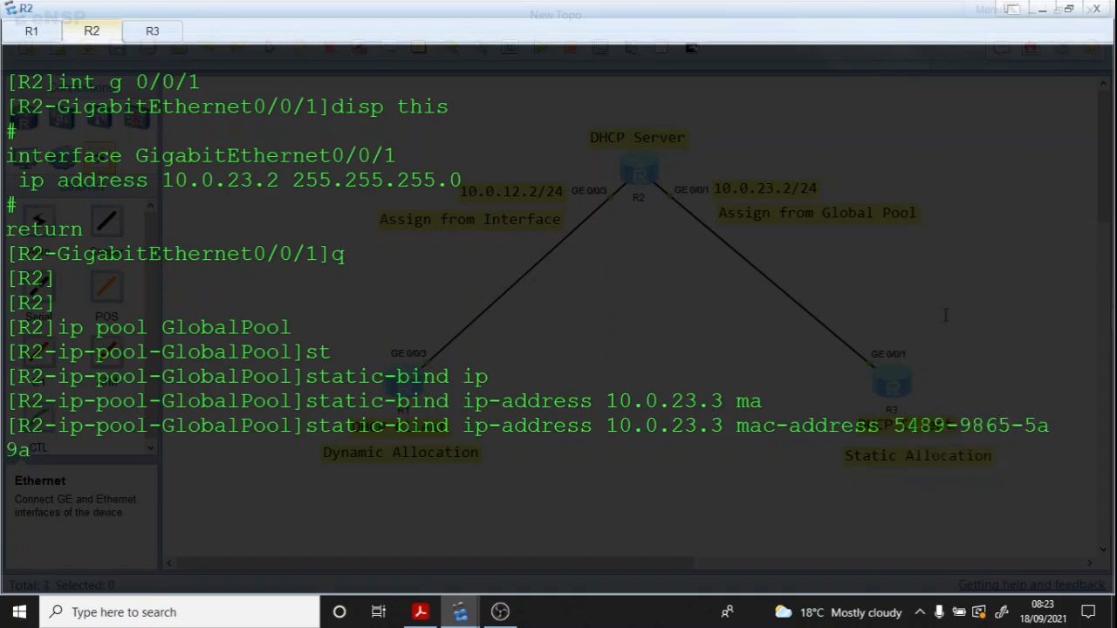
pyautogui.press('Return')
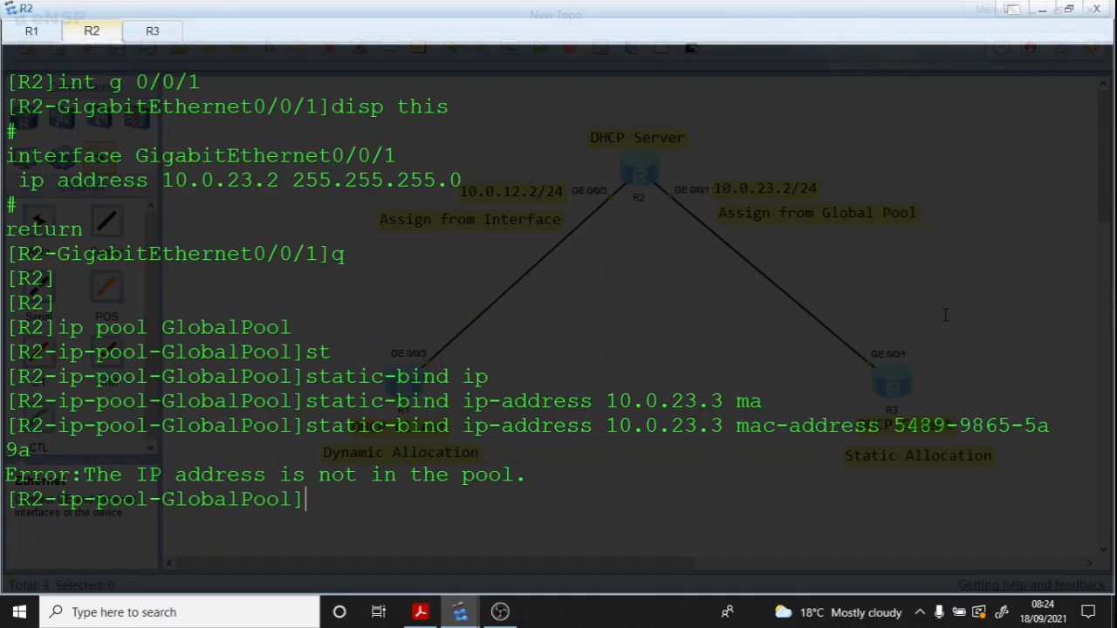
# Step: Display GlobalPool's configuration with "disp this" and check the static-bind instructions in the lab guide in Acrobat Reader
pyautogui.write('disp this')
pyautogui.press('Return')
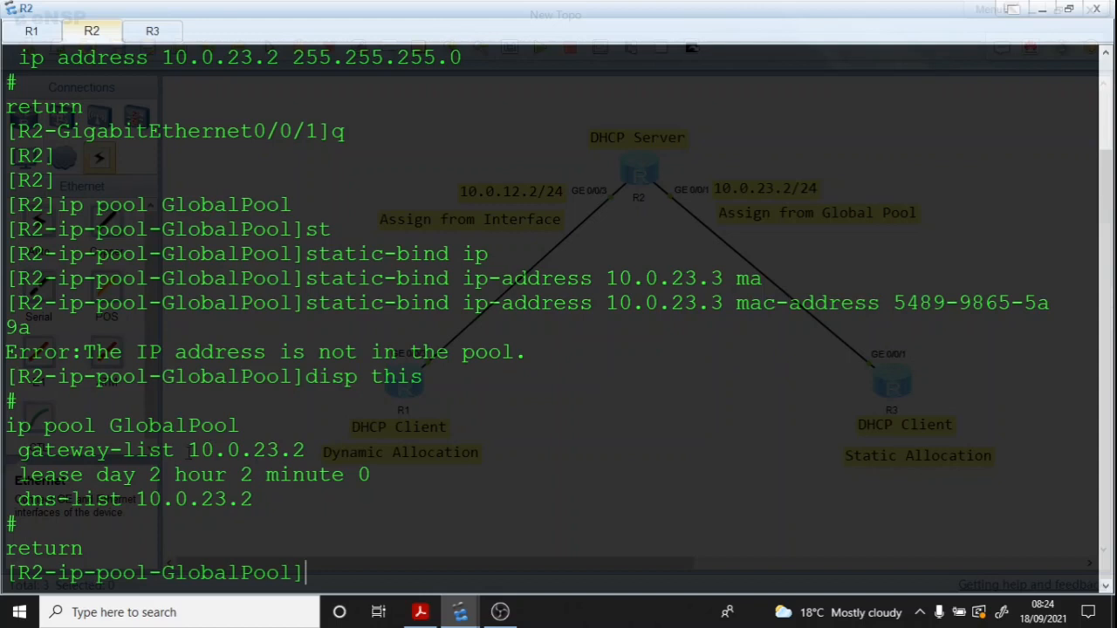
pyautogui.click(419, 612)
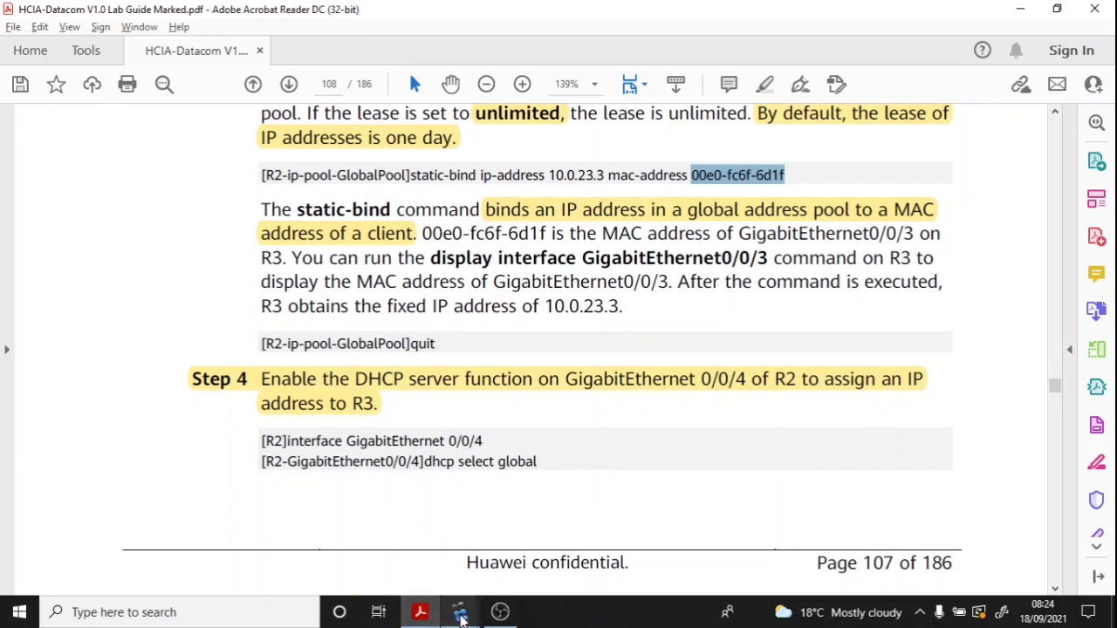
pyautogui.moveTo(459, 612)
pyautogui.click(536, 533)
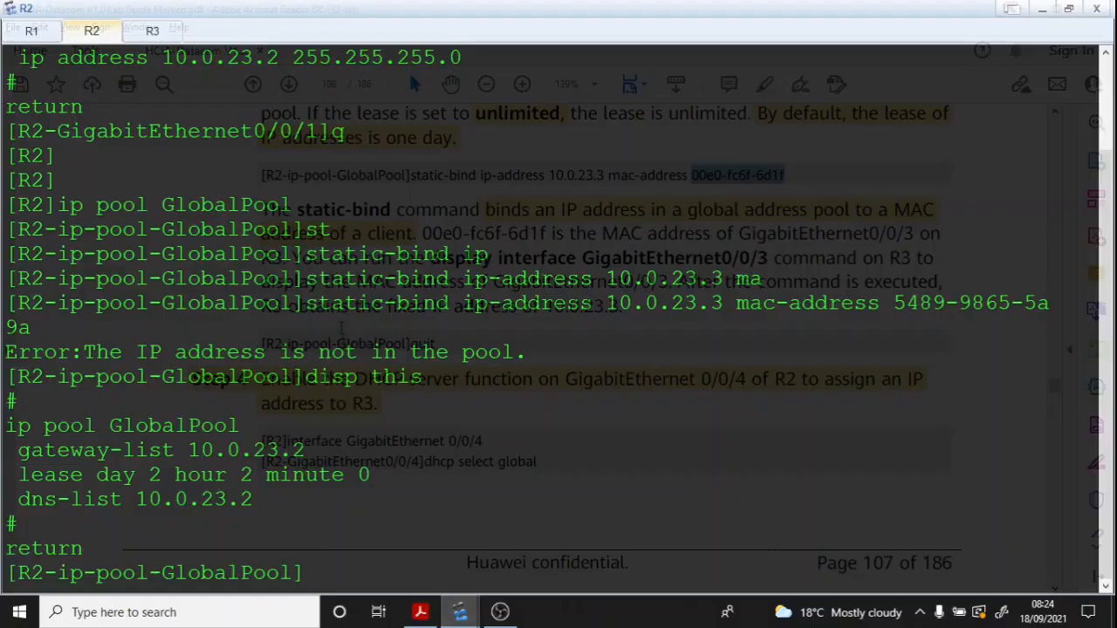
# Step: Clear R2's console and retry the static-bind command for 10.0.23.3 and MAC address 5489-9865-5a9a
pyautogui.scroll(1, 340, 329)
pyautogui.rightClick(382, 261)
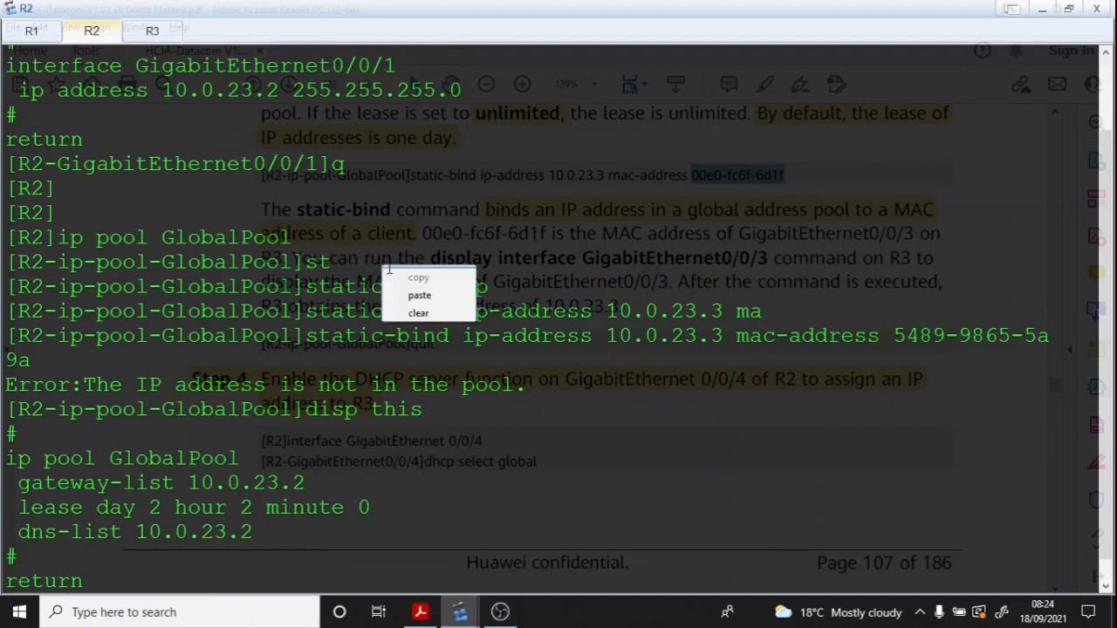
pyautogui.click(407, 312)
pyautogui.write('disp this')
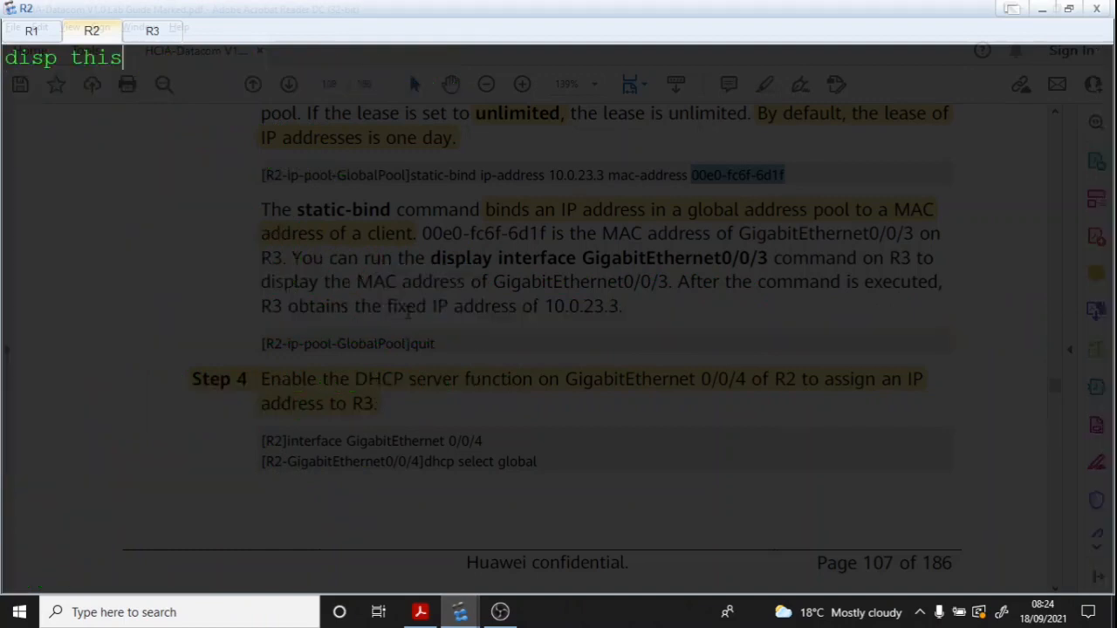
pyautogui.write('static-bind ip-address 10.0.23.3 mac-address 5489-9865-5a9a')
pyautogui.press('Return')
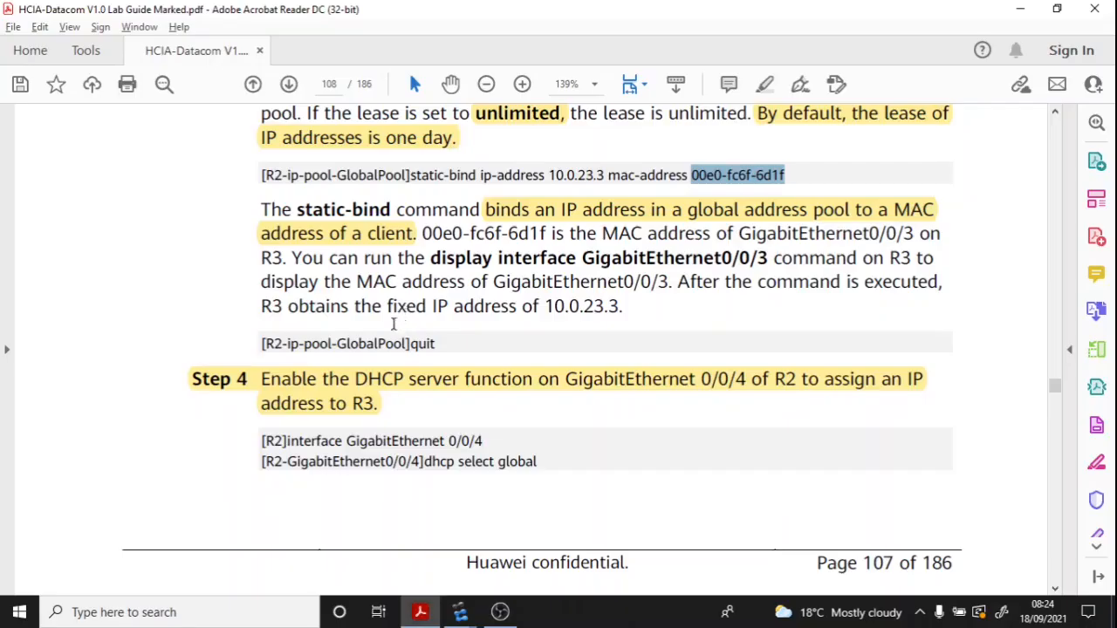
# Step: Look up the network command for GlobalPool in the Acrobat Reader lab guide
pyautogui.scroll(8, 393, 324)
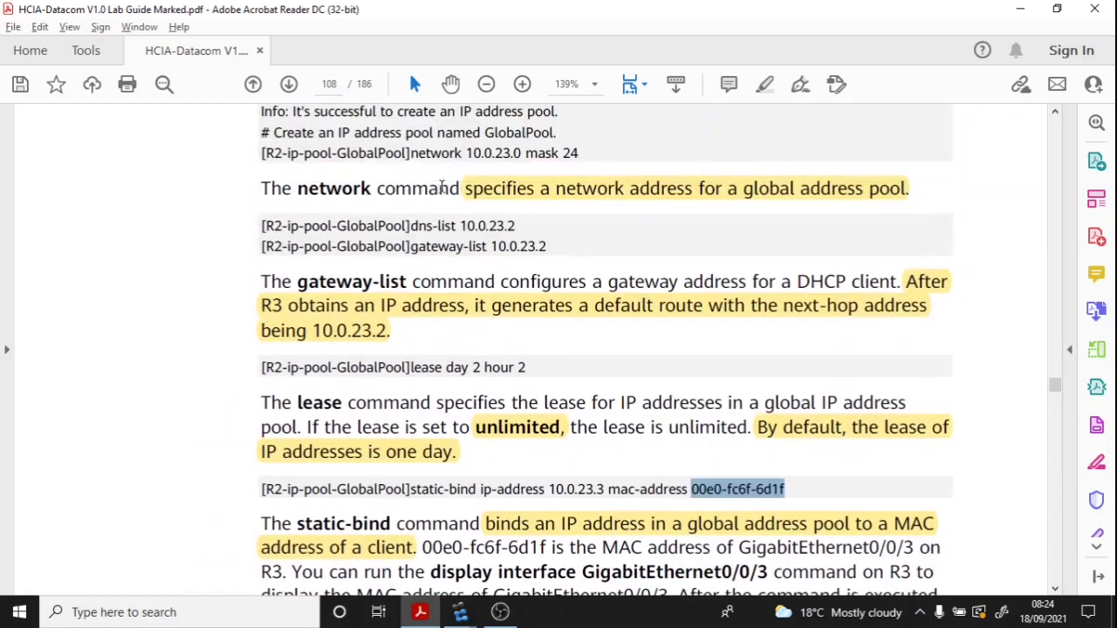
pyautogui.scroll(1, 501, 166)
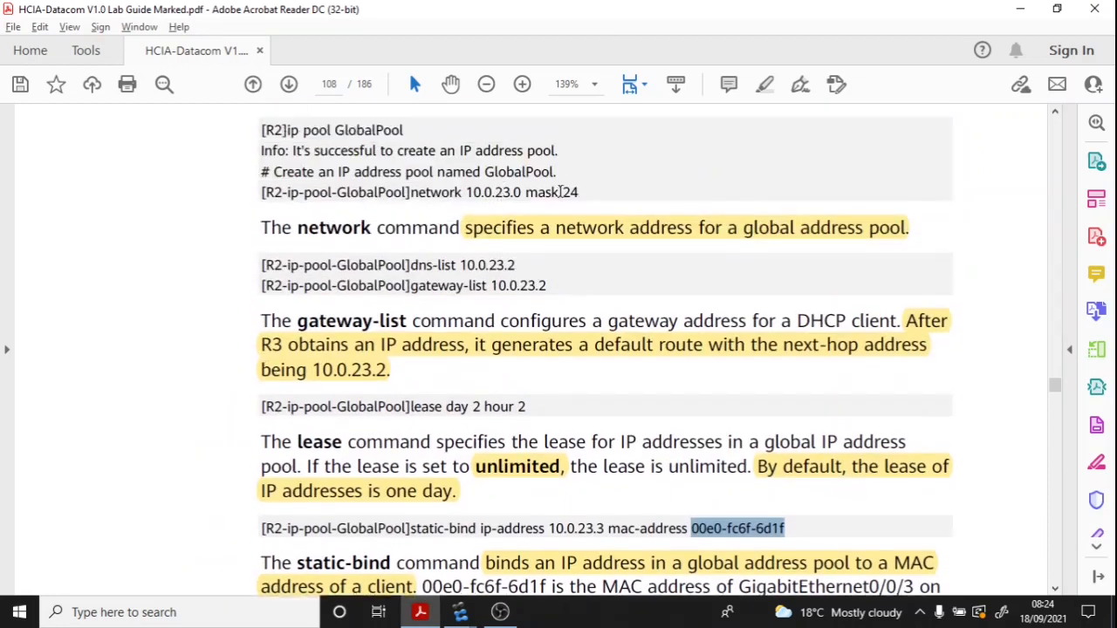
pyautogui.moveTo(588, 192); pyautogui.dragTo(409, 193)
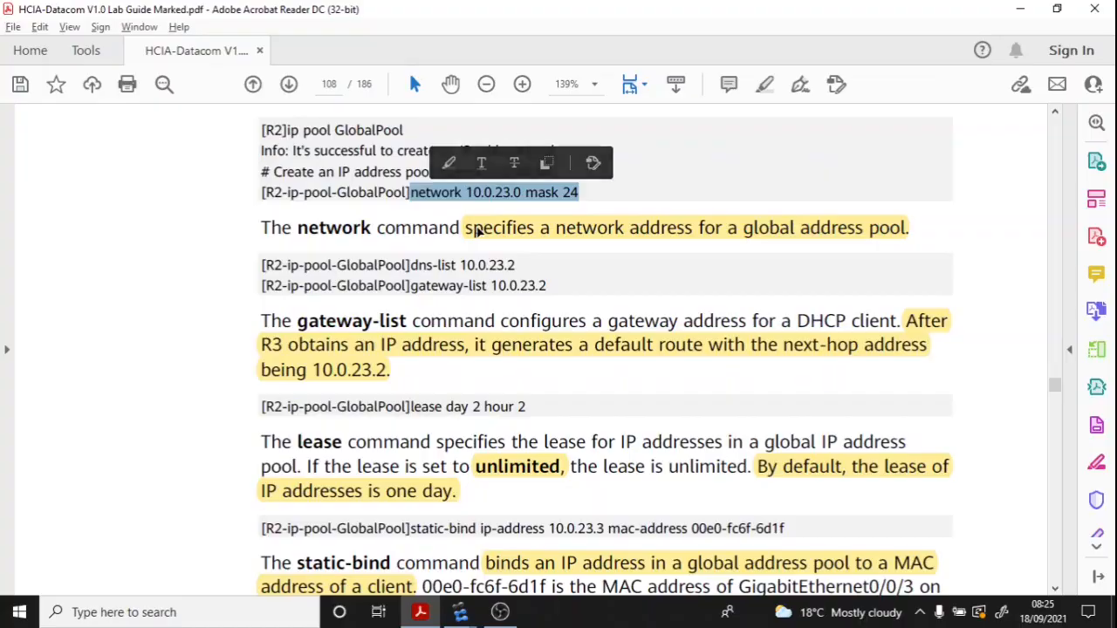
# Step: Switch back to R2's console in eNSP and set GlobalPool's network to 10.0.23.0 with mask 24
pyautogui.hotkey('alt', 'Tab')
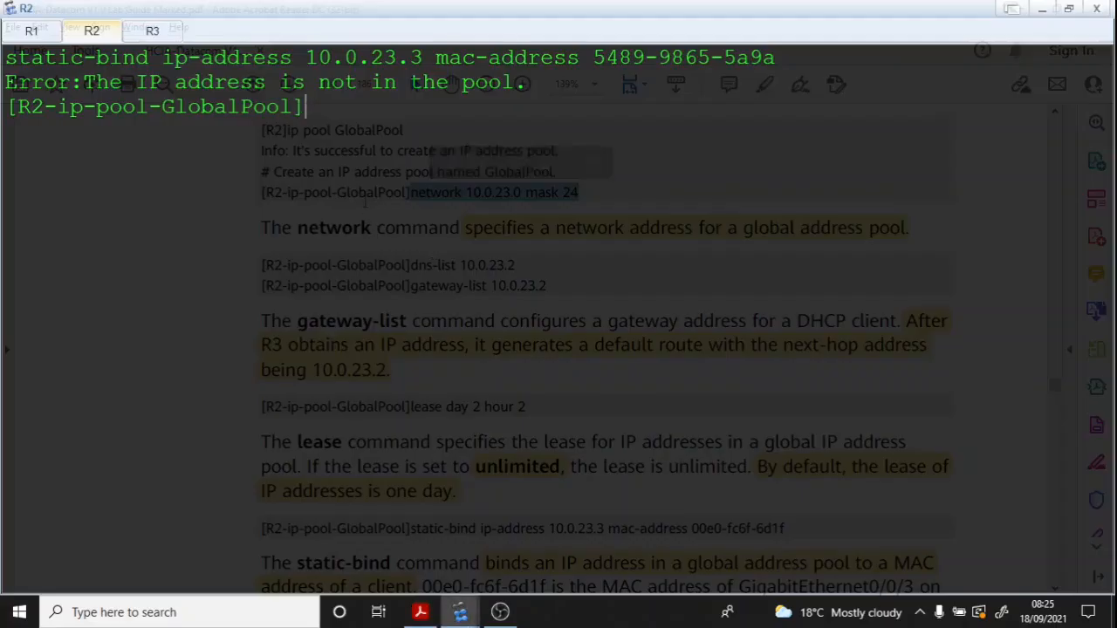
pyautogui.write('netwo')
pyautogui.press('Tab')
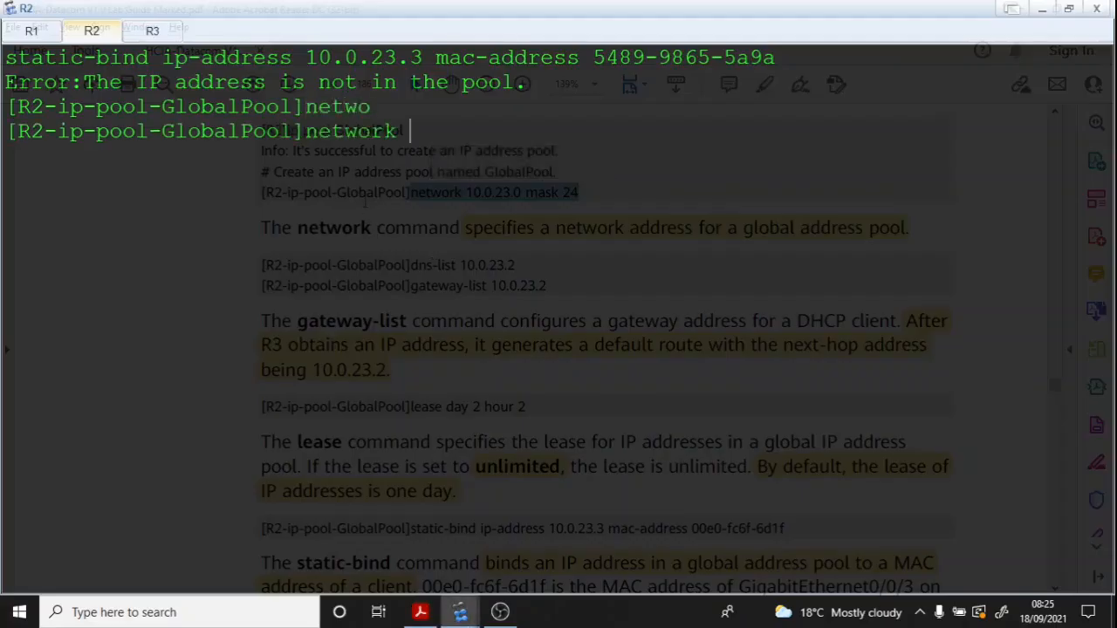
pyautogui.write('10.0.23.0 ma')
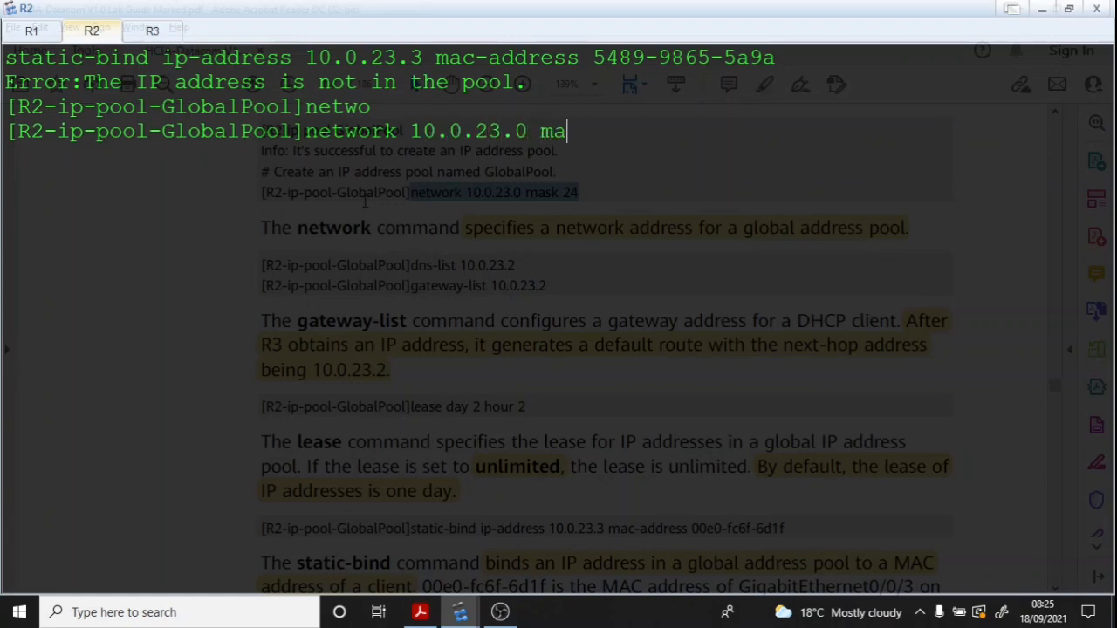
pyautogui.write('sk 24')
pyautogui.press('Return')
# Step: Rerun the static-bind command in GlobalPool to bind 10.0.23.3 to MAC address 5489-9865-5a9a
pyautogui.press('Return')
pyautogui.press('Return')
pyautogui.press('Return')
pyautogui.press('Up')
pyautogui.press('Up')
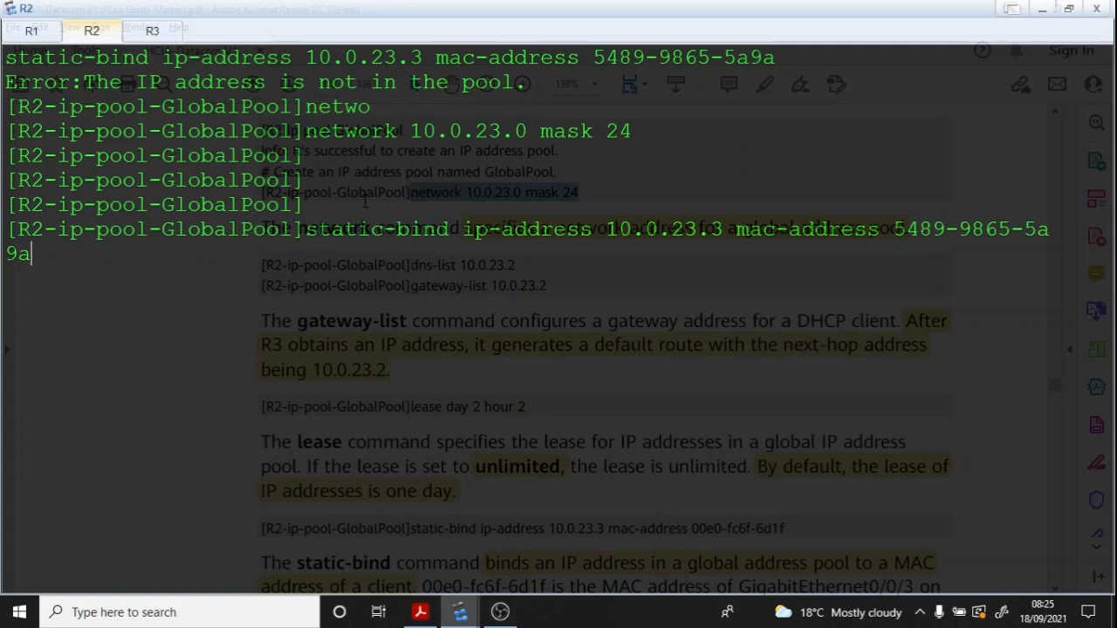
pyautogui.press('Return')
# Step: Display GlobalPool's configuration with "disp this" and check its network entry
pyautogui.write('disp this')
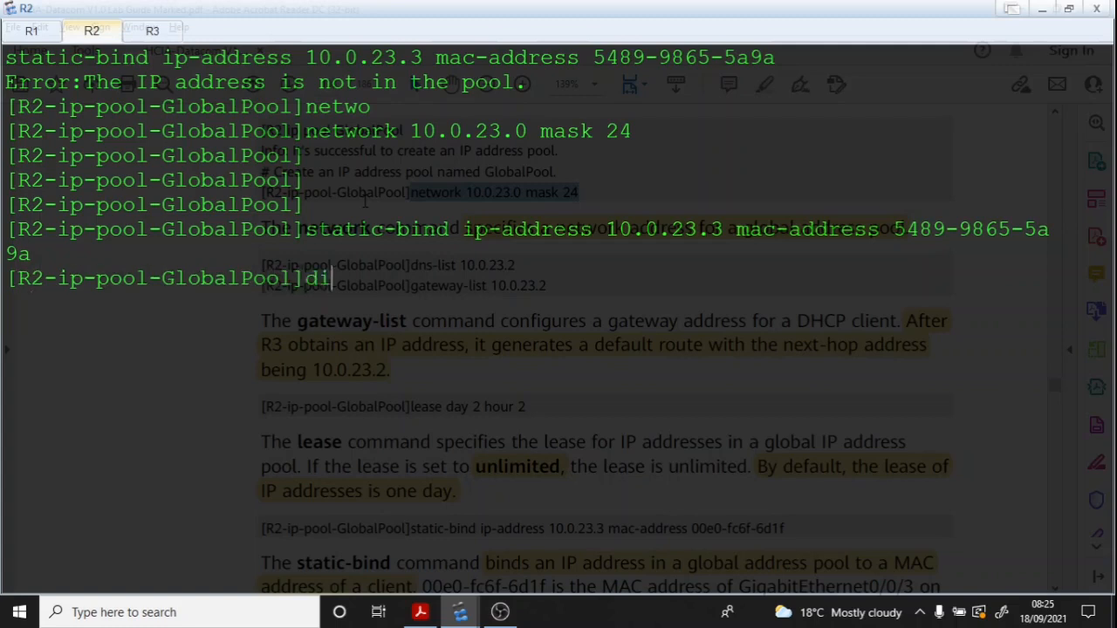
pyautogui.press('Return')
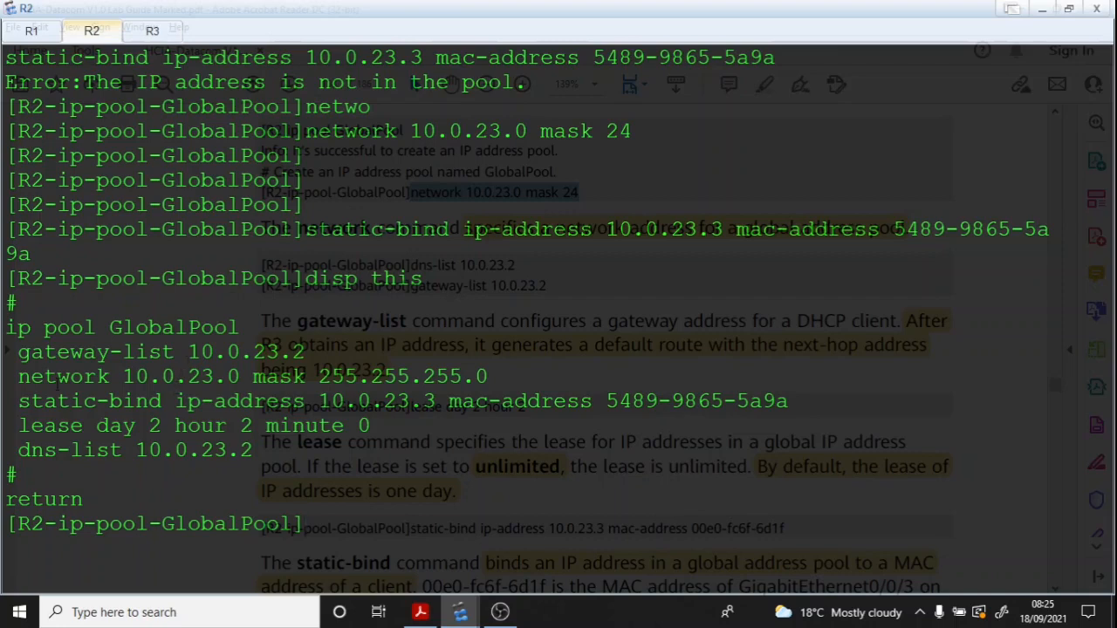
pyautogui.moveTo(19, 376); pyautogui.dragTo(533, 386)
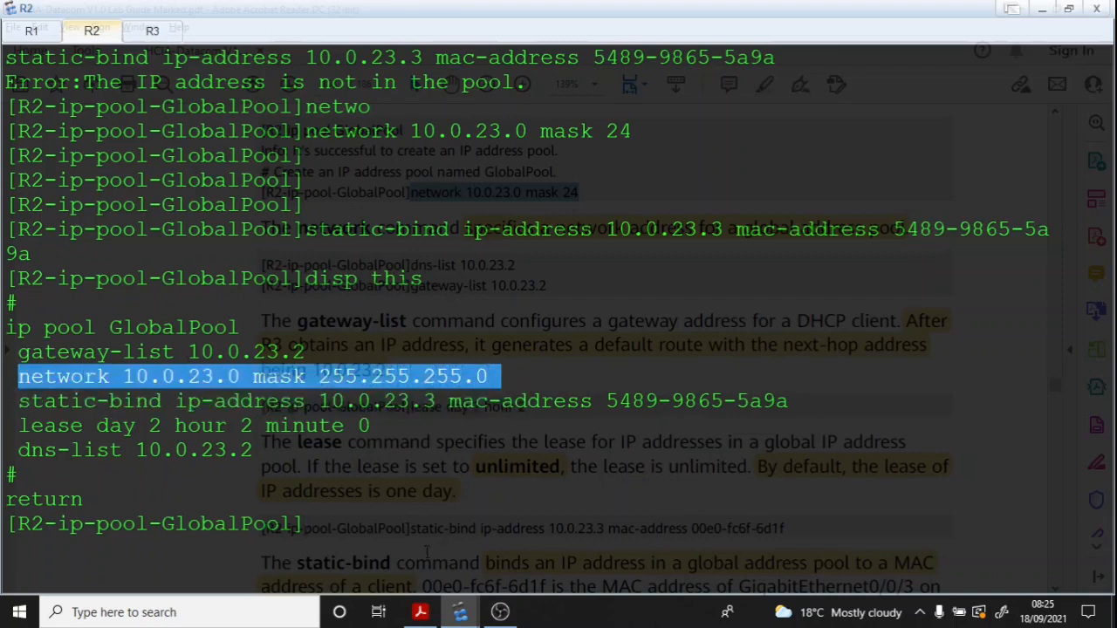
pyautogui.click(127, 384)
pyautogui.moveTo(489, 378); pyautogui.dragTo(18, 384)
# Step: Clear R2's console and quit the GlobalPool view to the system view
pyautogui.rightClick(330, 515)
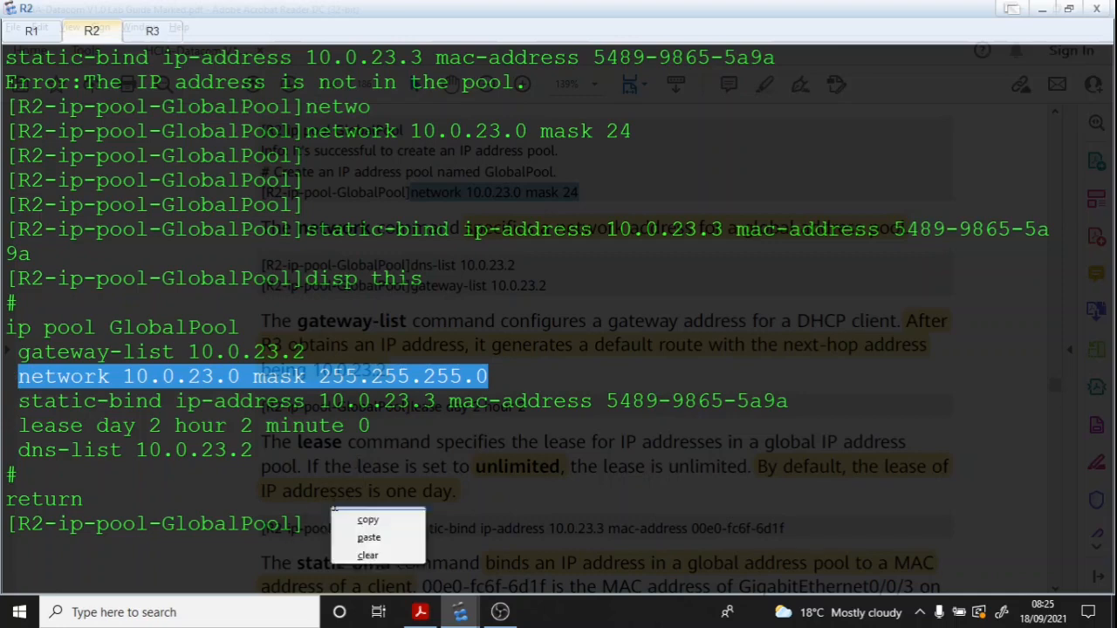
pyautogui.click(358, 555)
pyautogui.press('Return')
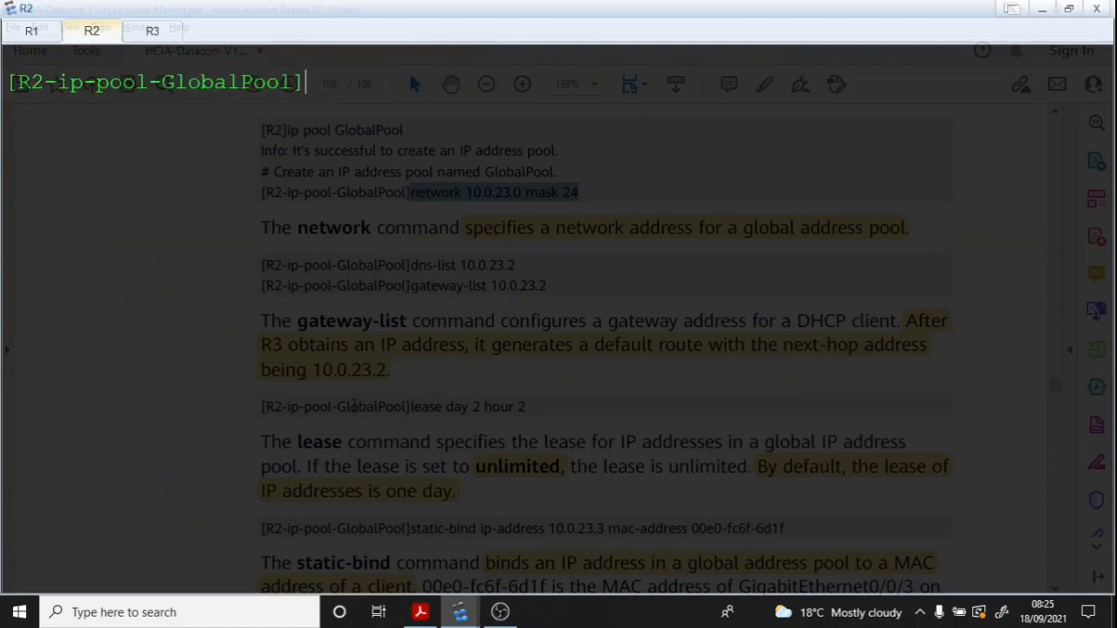
pyautogui.write('q')
pyautogui.press('Return')
pyautogui.press('Return')
pyautogui.press('Return')
# Step: Try to display the pool's details on R2 with "disp ip pool GlobalPool"
pyautogui.write('disp ')
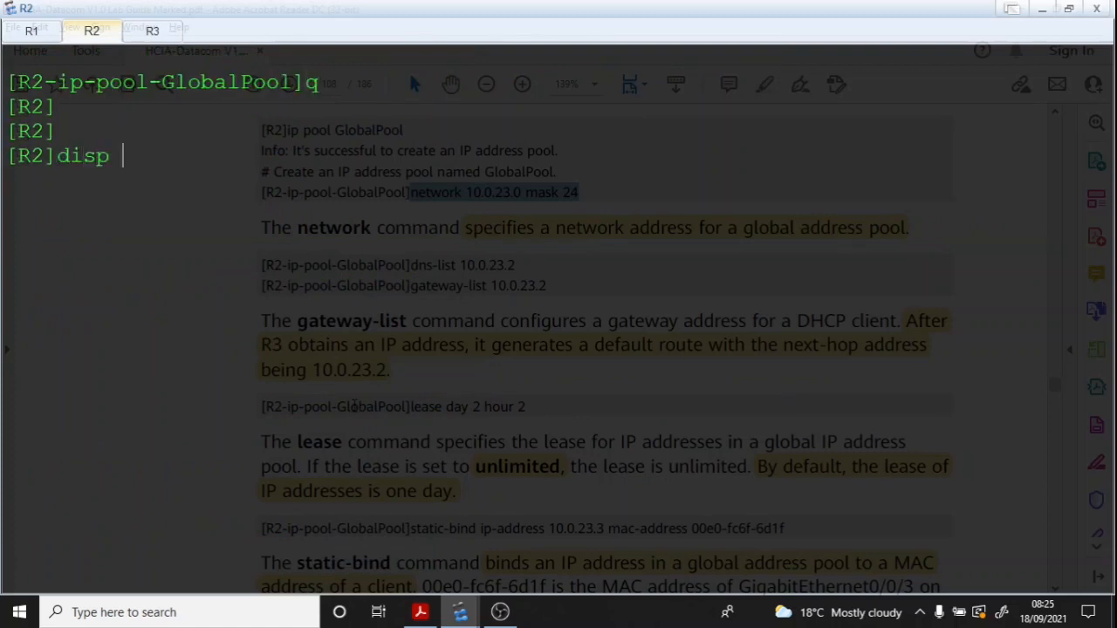
pyautogui.write('ip pol ')
pyautogui.write('o GlobalPool')
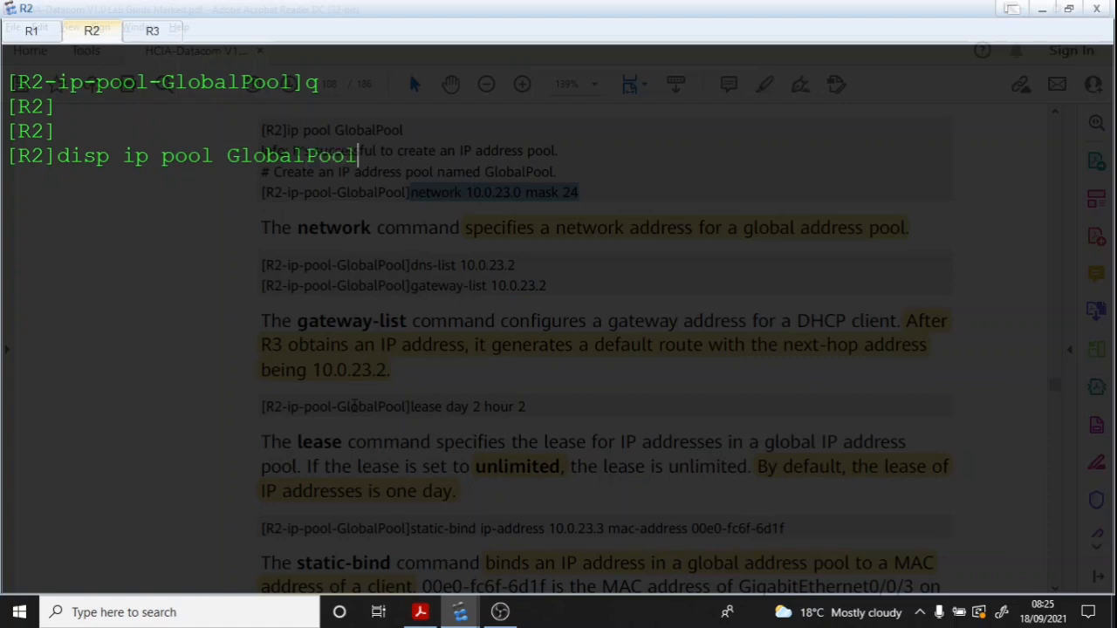
pyautogui.press('Return')
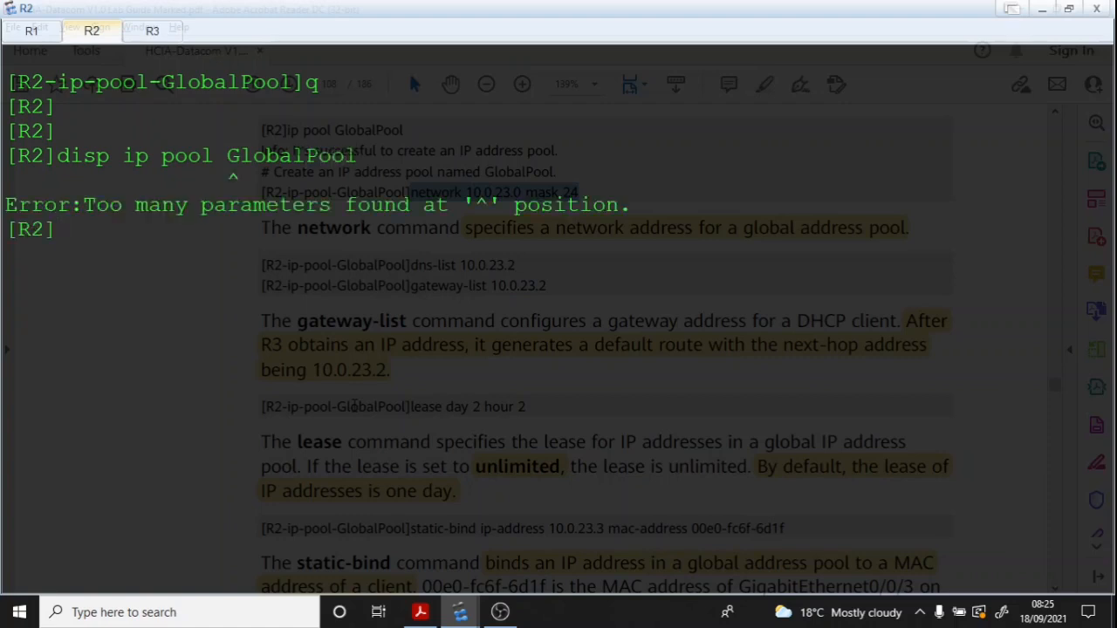
# Step: Correct the command to "disp ip pool name GlobalPool" and review the pool's details
pyautogui.press('Up')
pyautogui.press('BackSpace')
pyautogui.press('BackSpace')
pyautogui.press('BackSpace')
pyautogui.press('BackSpace')
pyautogui.press('BackSpace')
pyautogui.press('BackSpace')
pyautogui.press('BackSpace')
pyautogui.press('BackSpace')
pyautogui.press('BackSpace')
pyautogui.press('BackSpace')
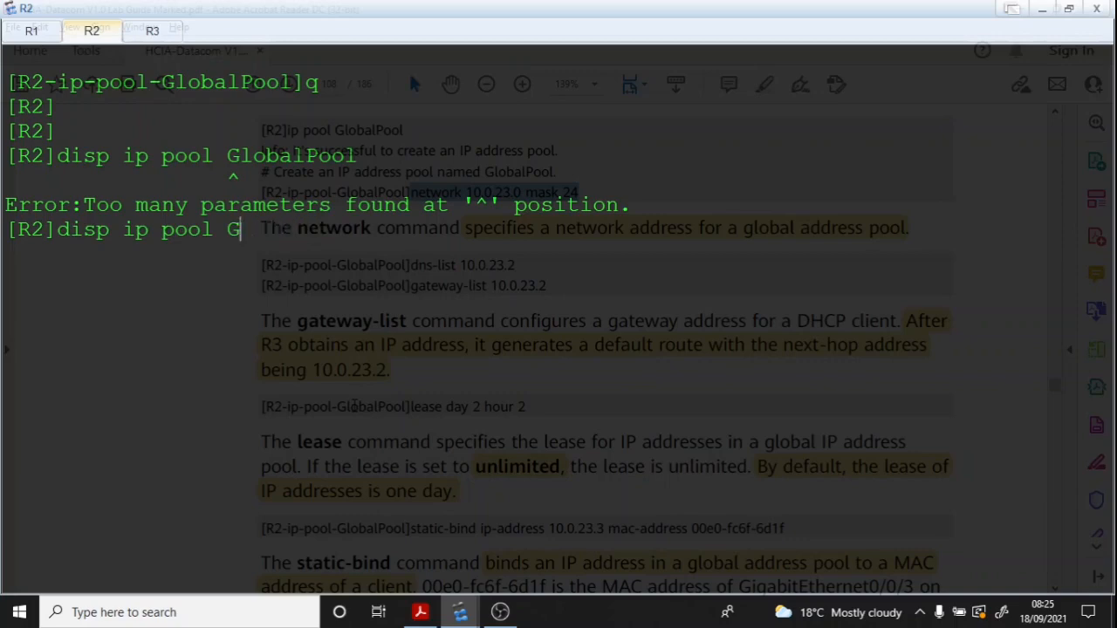
pyautogui.write('name Gl')
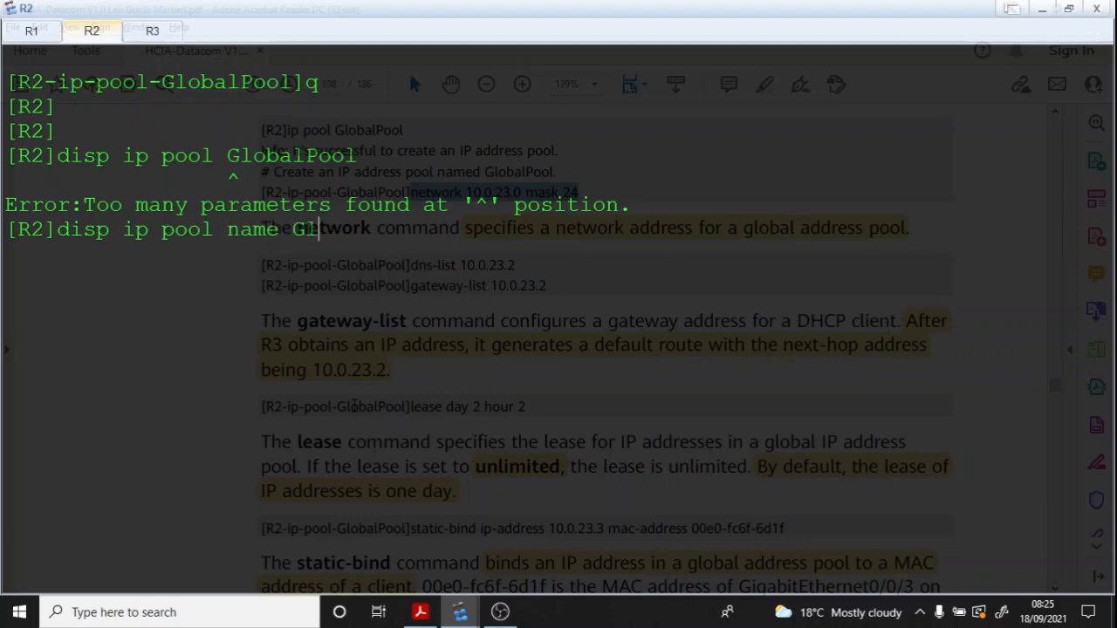
pyautogui.write('obalPool')
pyautogui.press('Return')
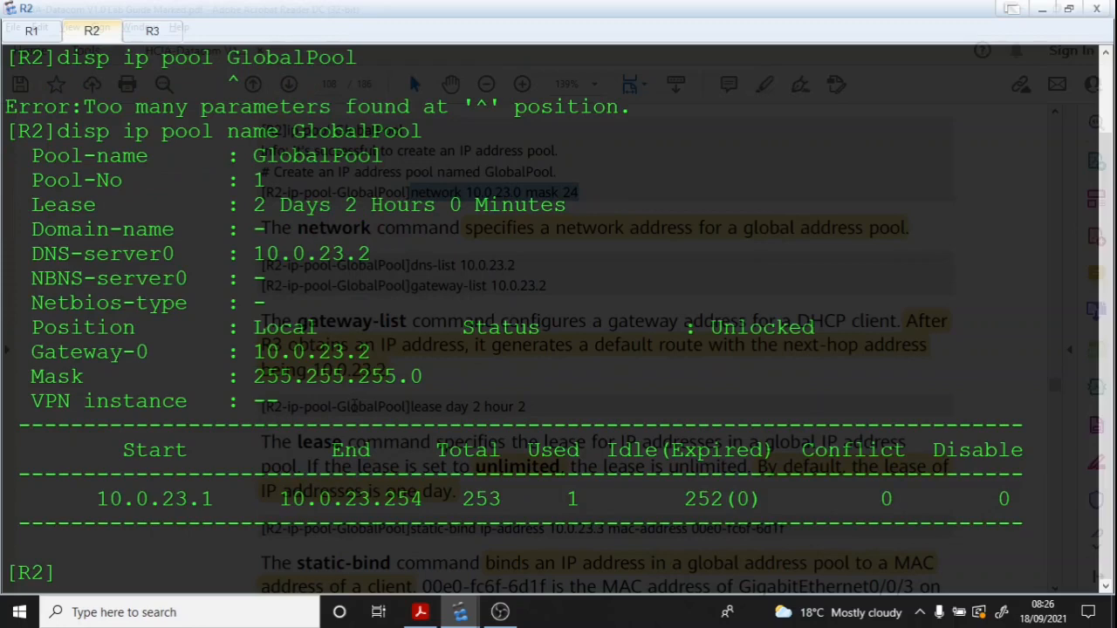
pyautogui.scroll(1, 409, 71)
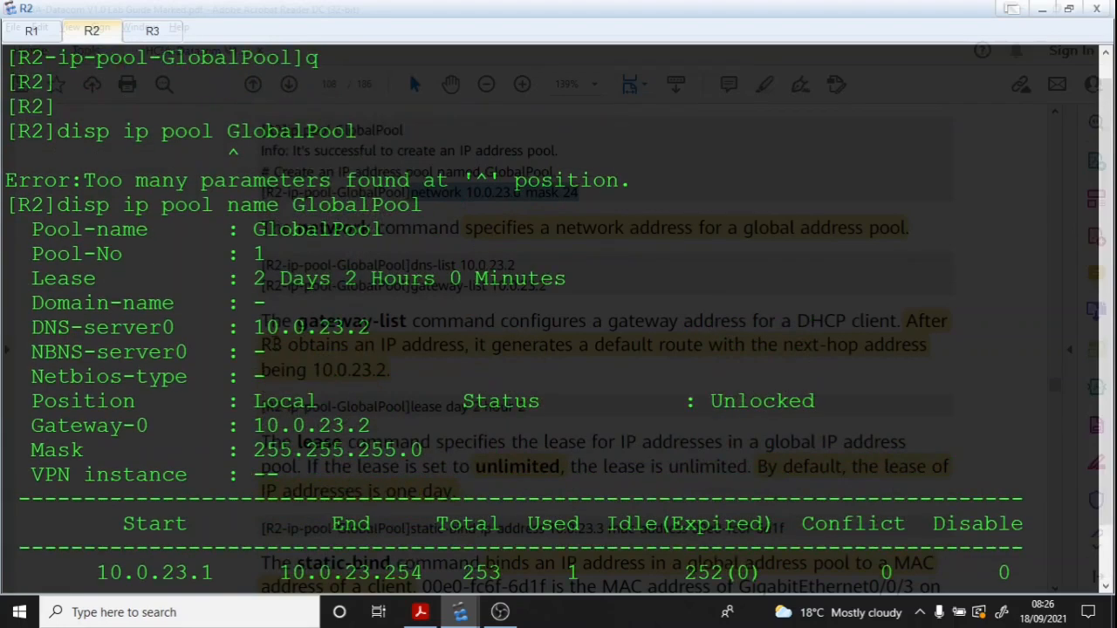
# Step: Review the lease, DNS server and gateway lines in GlobalPool's displayed details
pyautogui.scroll(-1, 408, 71)
pyautogui.moveTo(384, 164); pyautogui.dragTo(554, 218)
pyautogui.scroll(1, 553, 218)
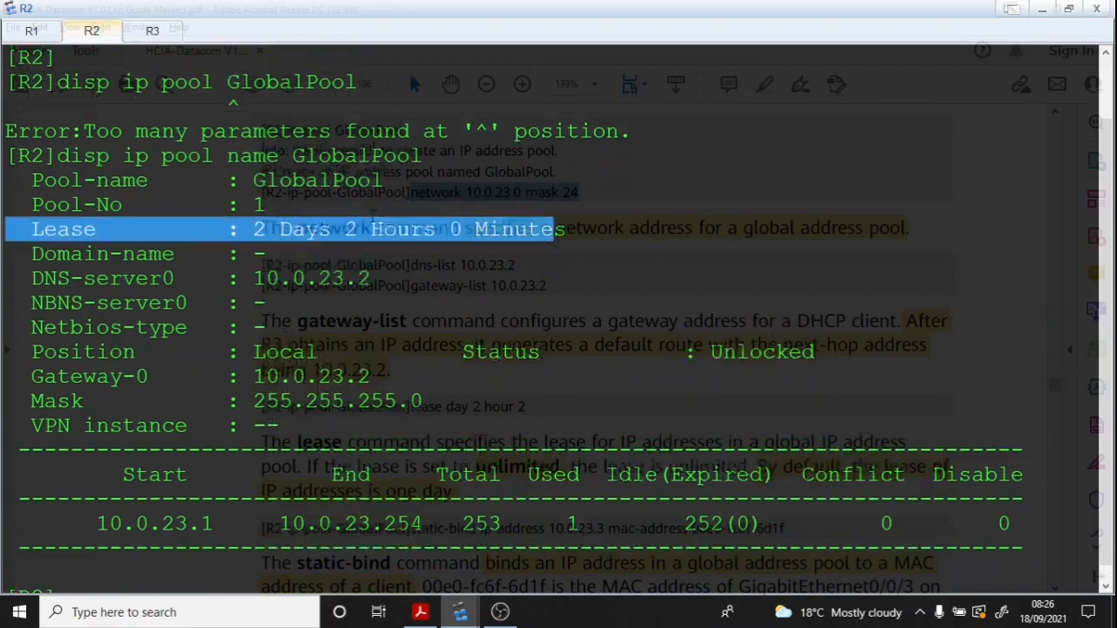
pyautogui.moveTo(202, 240); pyautogui.dragTo(122, 296)
pyautogui.click(262, 284)
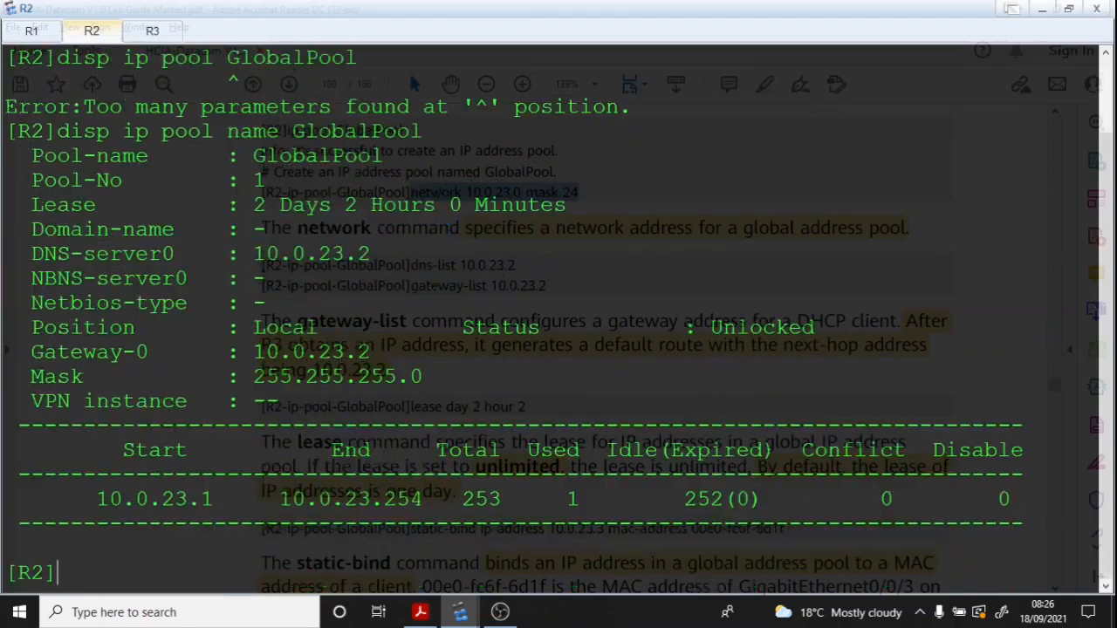
pyautogui.scroll(1, 384, 262)
pyautogui.moveTo(384, 262); pyautogui.dragTo(29, 262)
pyautogui.moveTo(384, 360); pyautogui.dragTo(7, 360)
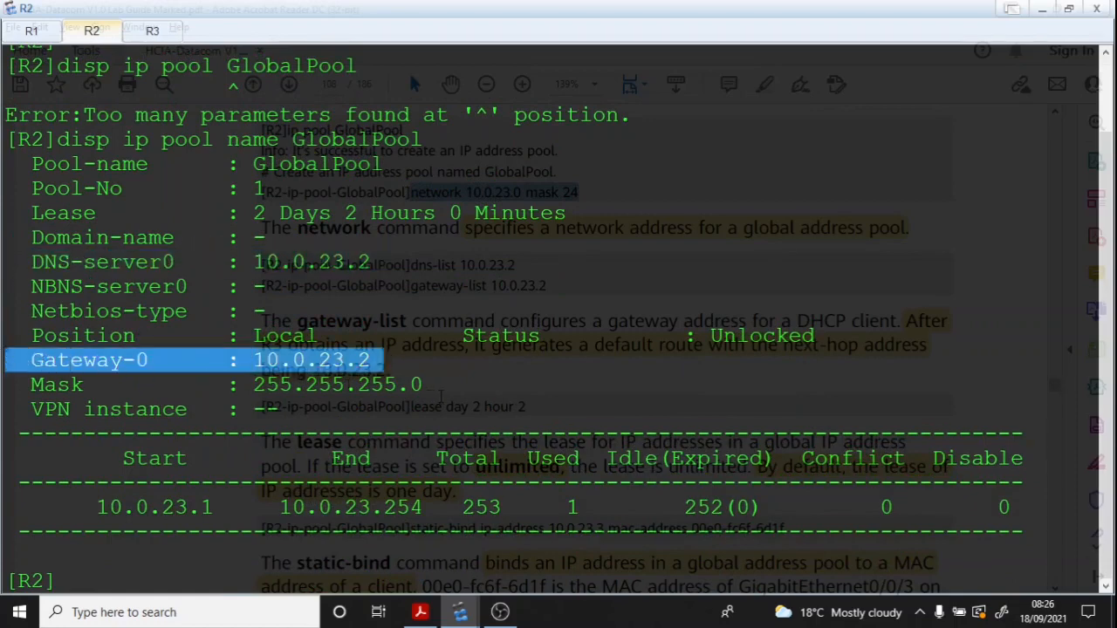
# Step: Examine GlobalPool's address range and its used and idle address figures
pyautogui.moveTo(88, 508); pyautogui.dragTo(210, 507)
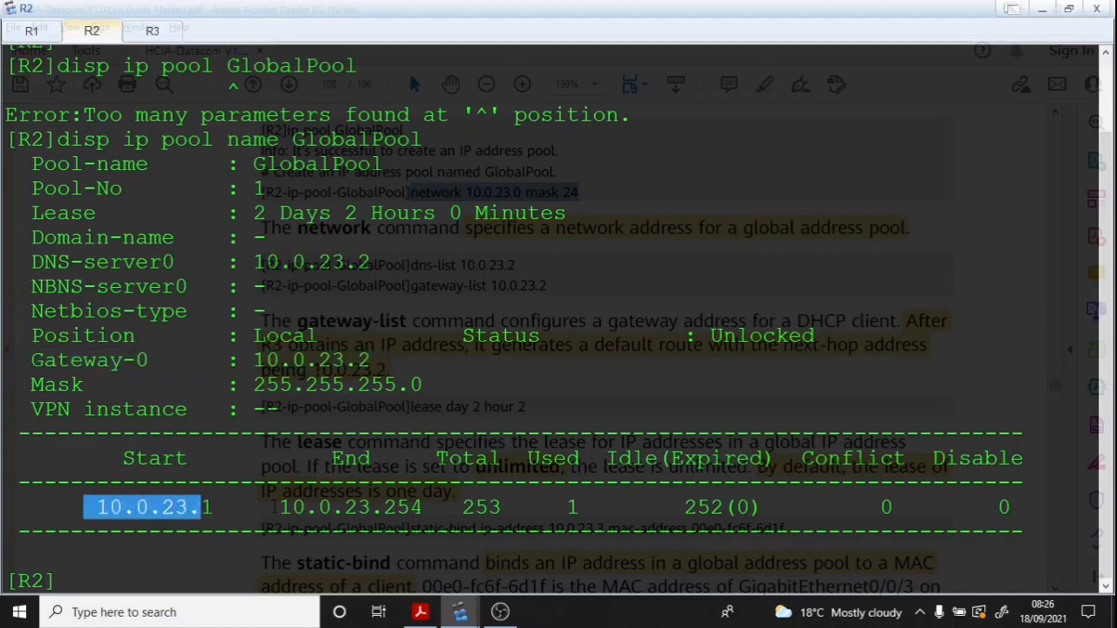
pyautogui.click(267, 507)
pyautogui.moveTo(267, 507); pyautogui.dragTo(593, 508)
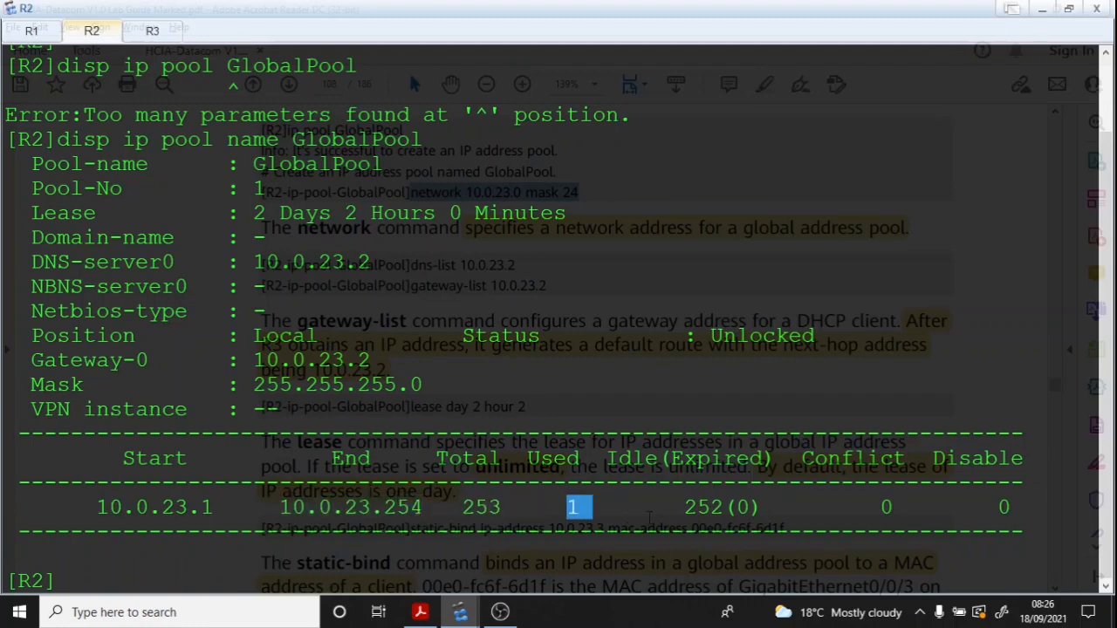
pyautogui.moveTo(683, 515); pyautogui.dragTo(773, 517)
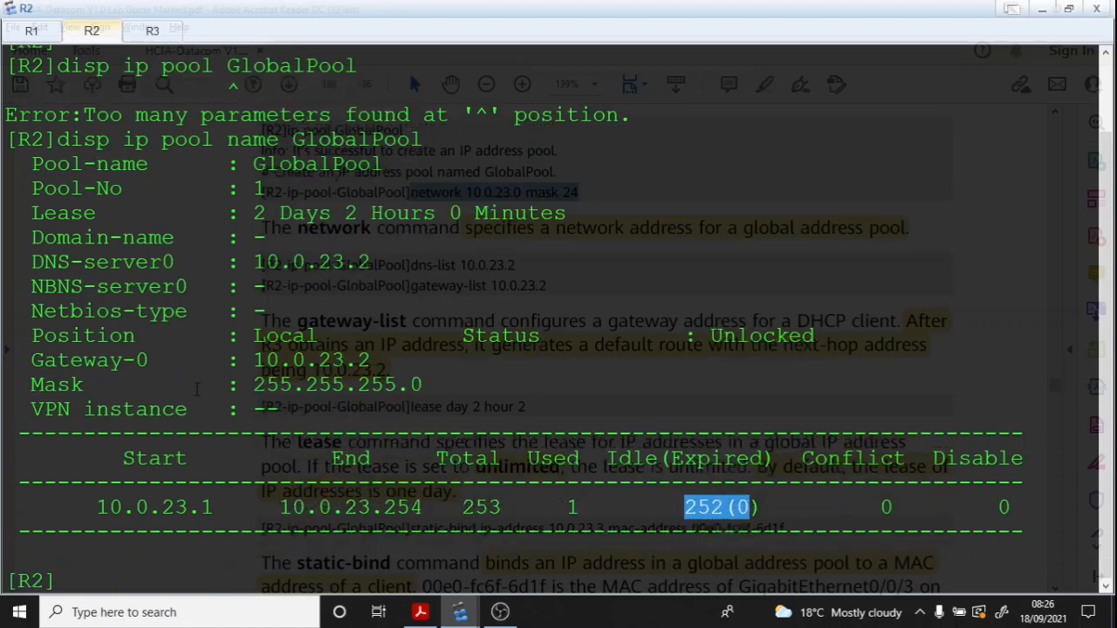
pyautogui.scroll(2, 174, 158)
pyautogui.scroll(-2, 181, 243)
# Step: Switch to the lab guide PDF and read Step 4 on enabling the DHCP server function on R2's interface toward R3
pyautogui.hotkey('alt', 'Tab')
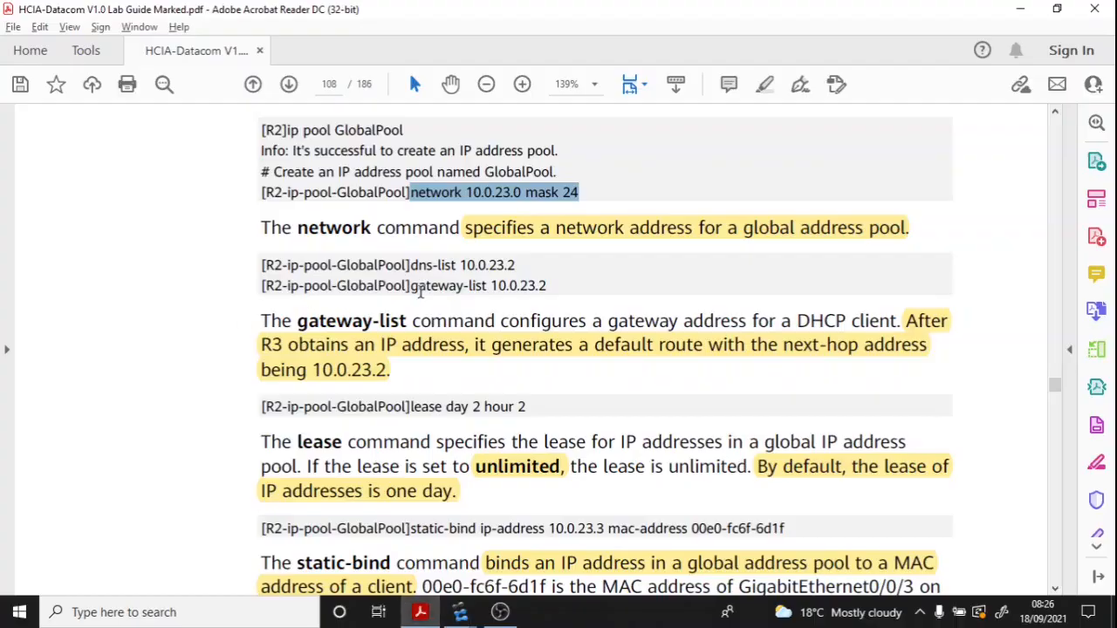
pyautogui.scroll(-10, 421, 286)
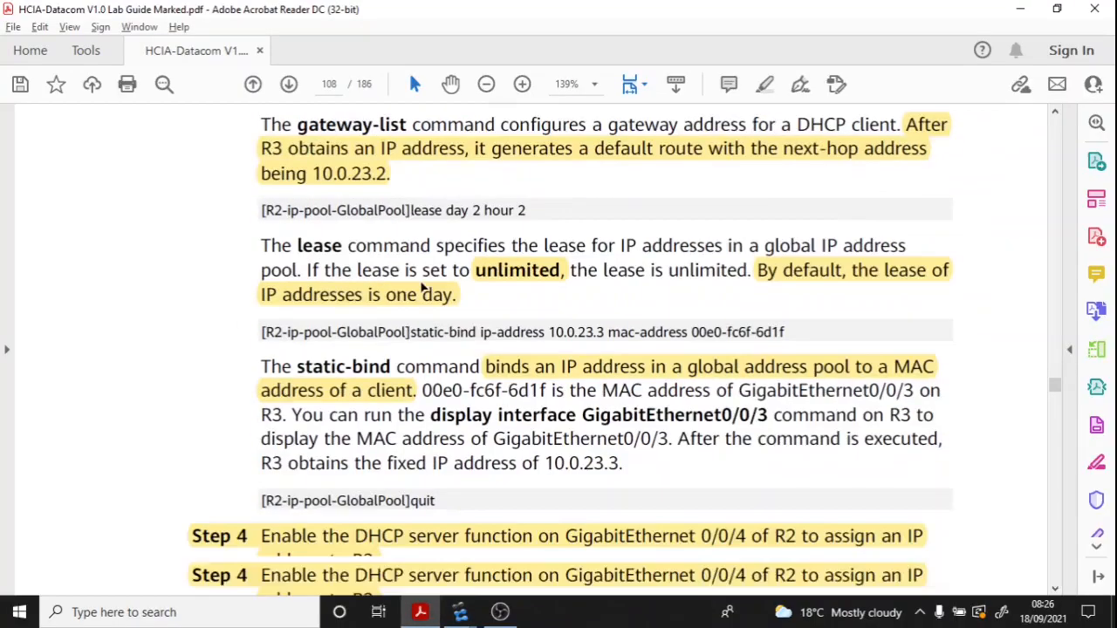
pyautogui.scroll(-3, 421, 282)
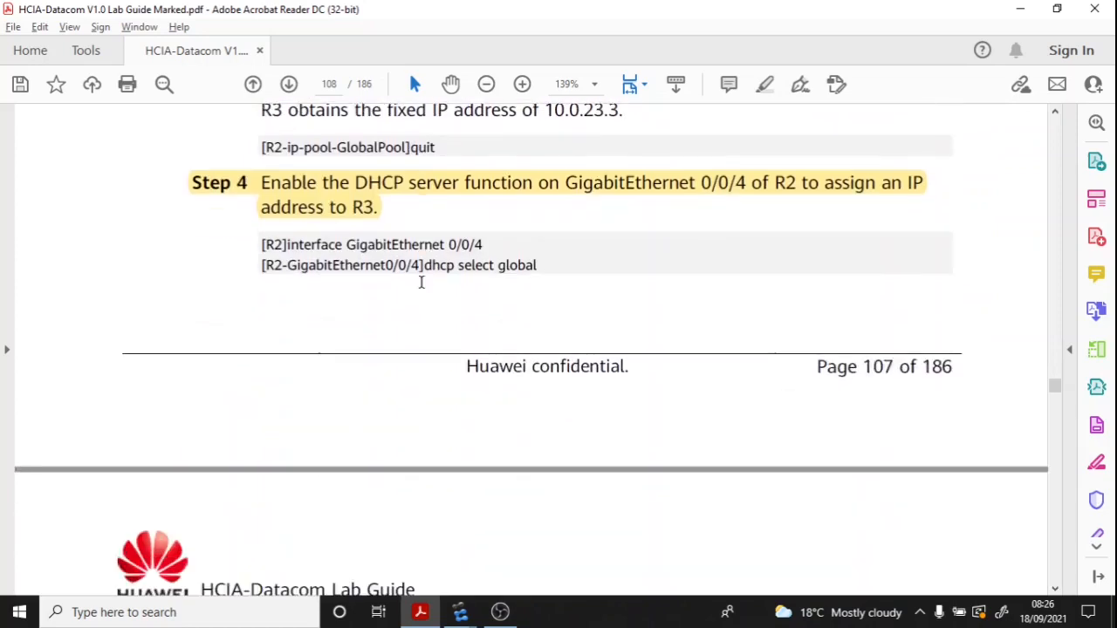
pyautogui.click(323, 201)
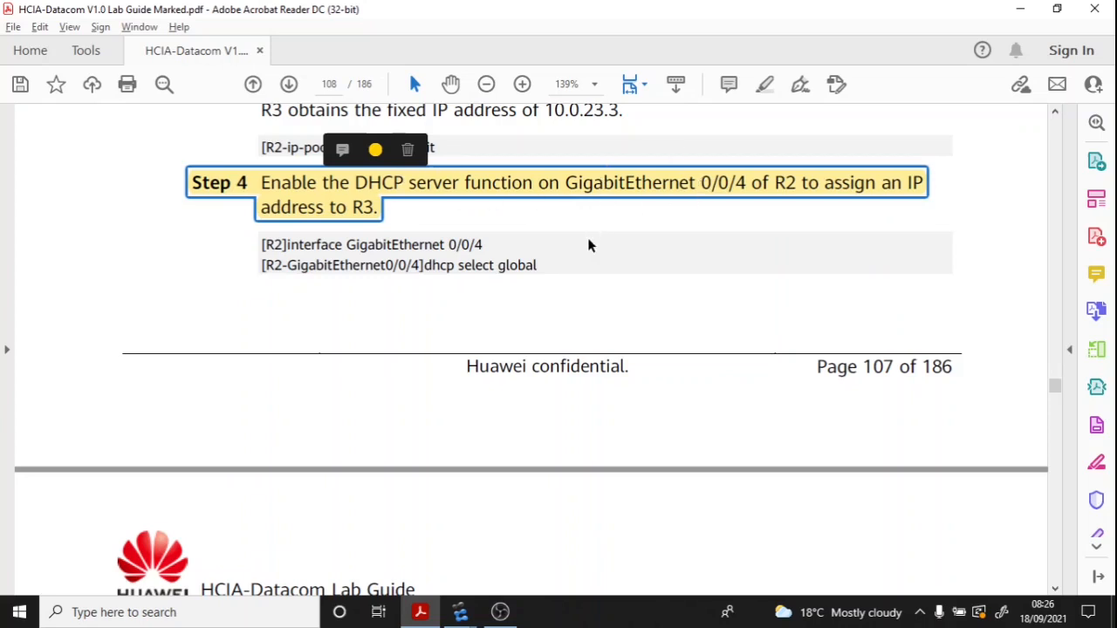
pyautogui.moveTo(650, 218)
pyautogui.scroll(-2, 417, 226)
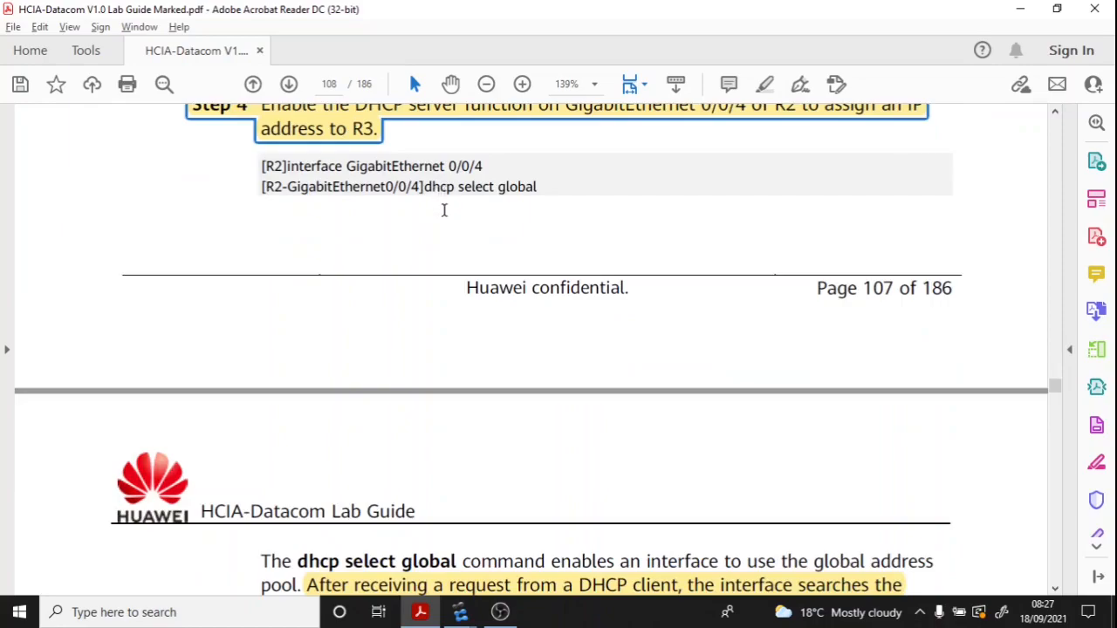
# Step: Switch back to eNSP and check in the topology which R2 interface connects to R3
pyautogui.hotkey('alt', 'Tab')
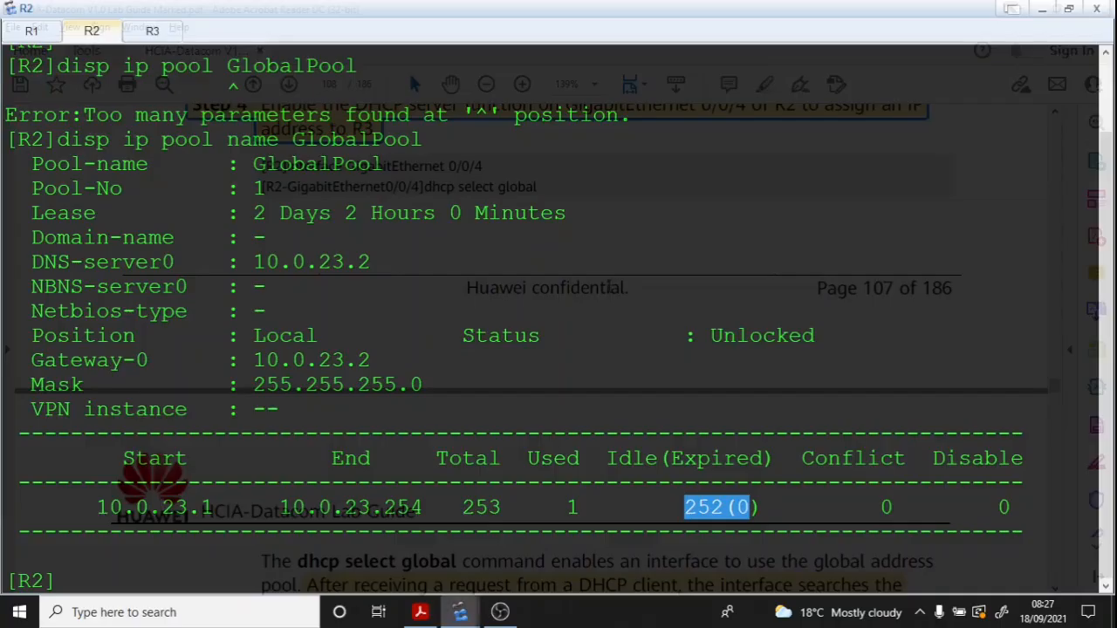
pyautogui.hotkey('alt', 'Tab')
pyautogui.press('Tab')
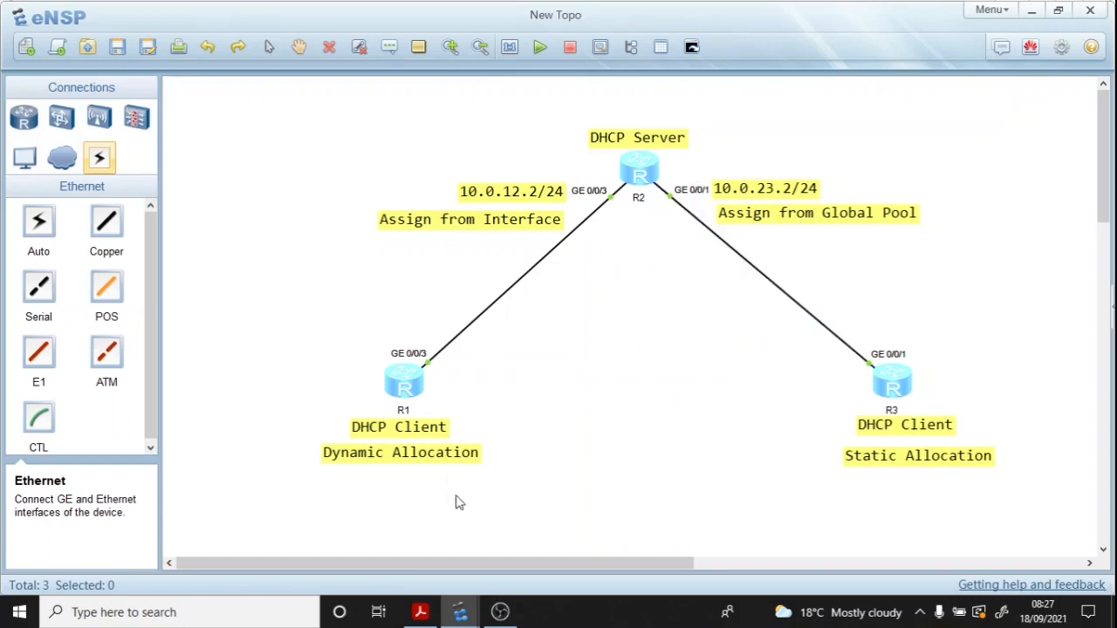
pyautogui.moveTo(460, 612)
pyautogui.click(521, 542)
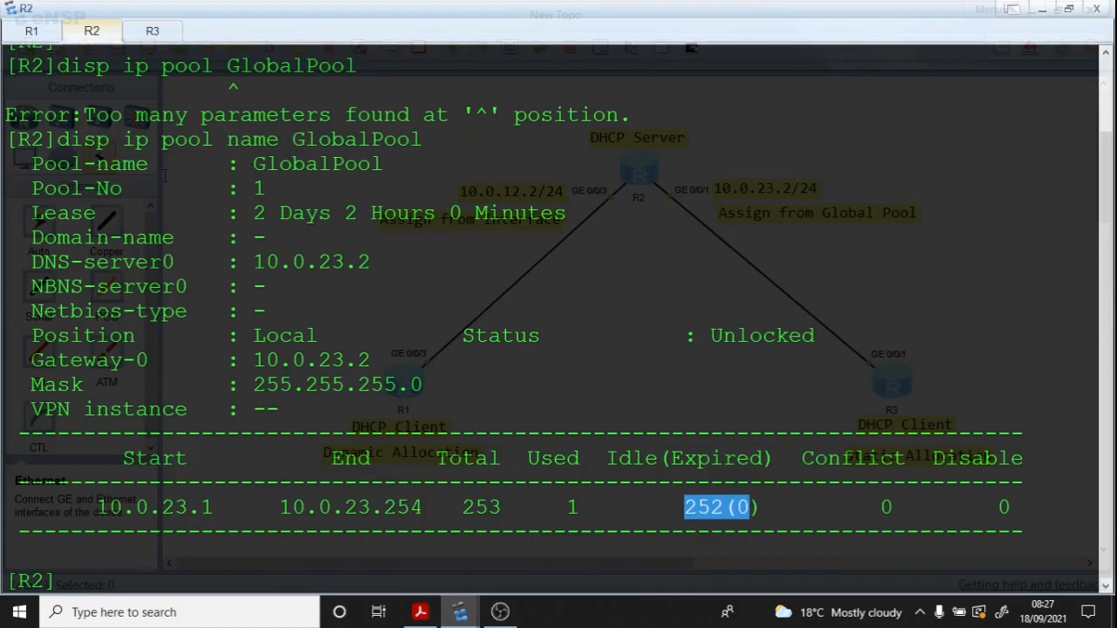
pyautogui.click(154, 31)
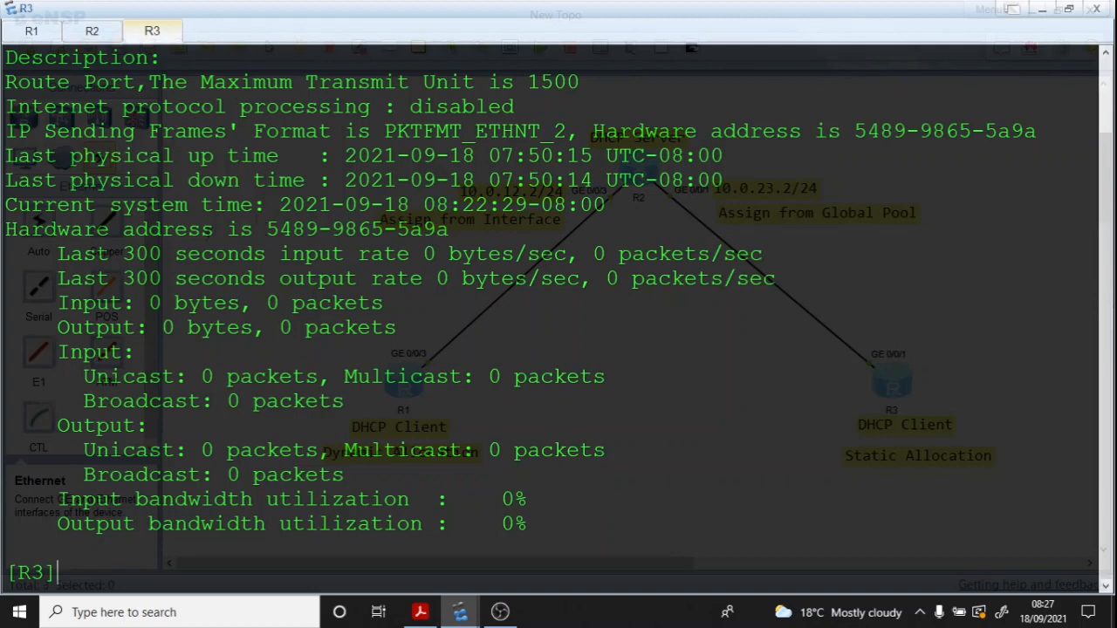
# Step: Clear R2's console and enter the GigabitEthernet 0/0/1 interface view with "int g 0/0/1"
pyautogui.click(92, 31)
pyautogui.rightClick(203, 125)
pyautogui.click(235, 170)
pyautogui.write('int g 0')
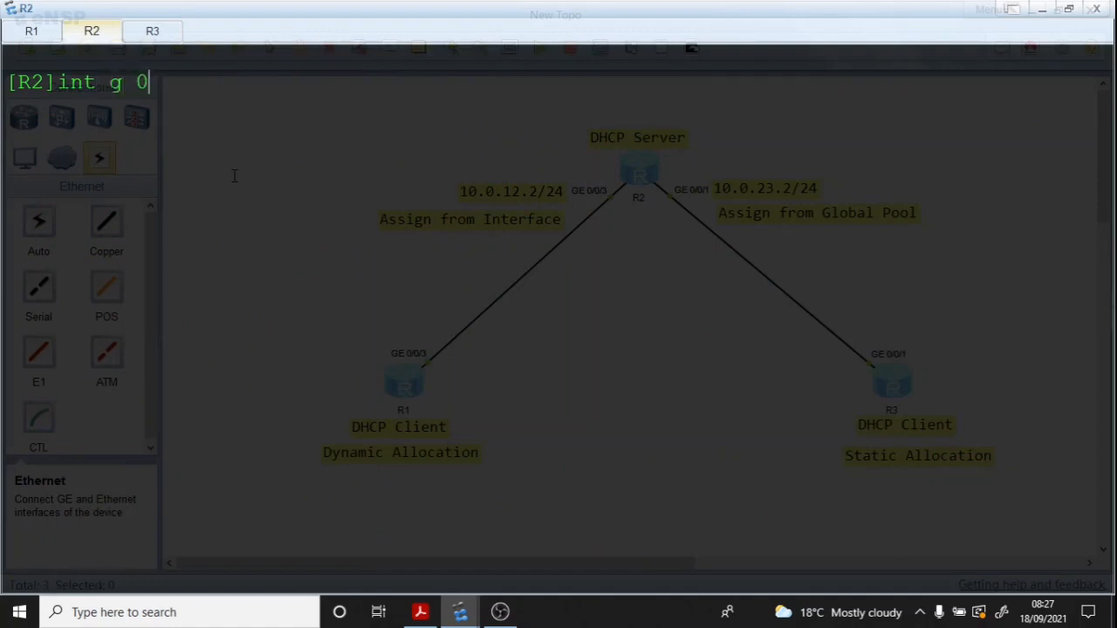
pyautogui.write('/0/1')
pyautogui.press('Return')
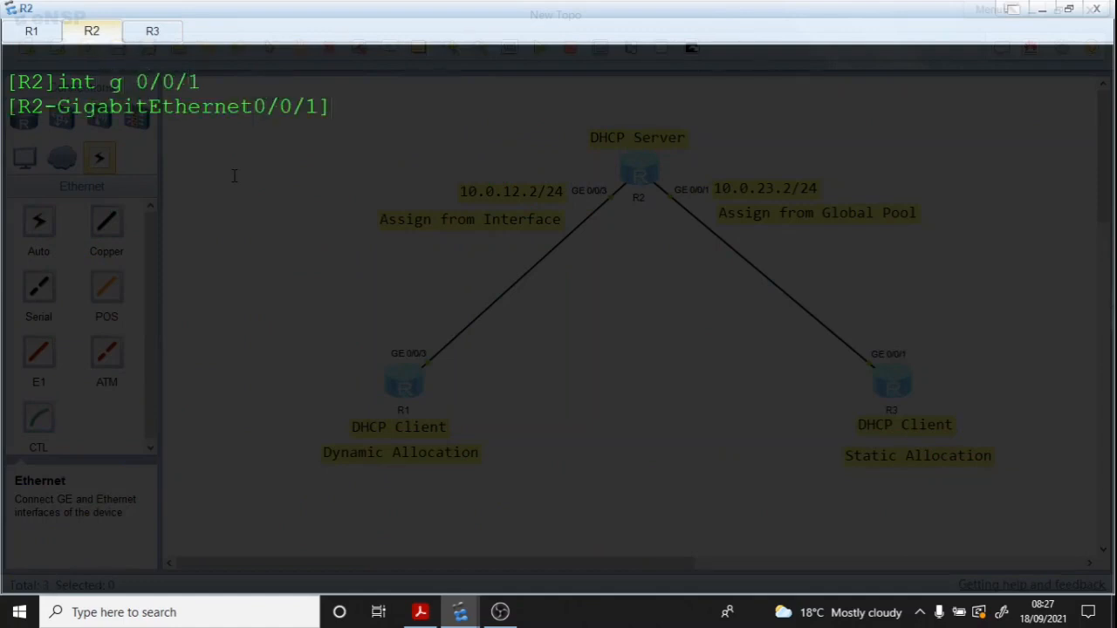
# Step: Make R2's GigabitEthernet0/0/1 use the global address pool with "dhcp select global"
pyautogui.write('de')
pyautogui.press('Tab')
pyautogui.press('BackSpace')
pyautogui.press('BackSpace')
pyautogui.press('BackSpace')
pyautogui.press('BackSpace')
pyautogui.press('BackSpace')
pyautogui.press('BackSpace')
pyautogui.press('BackSpace')
pyautogui.press('BackSpace')
pyautogui.press('BackSpace')
pyautogui.press('BackSpace')
pyautogui.press('BackSpace')
pyautogui.write('hc')
pyautogui.press('Tab')
pyautogui.write('sel')
pyautogui.press('Tab')
pyautogui.write('g')
pyautogui.press('Tab')
pyautogui.press('Return')
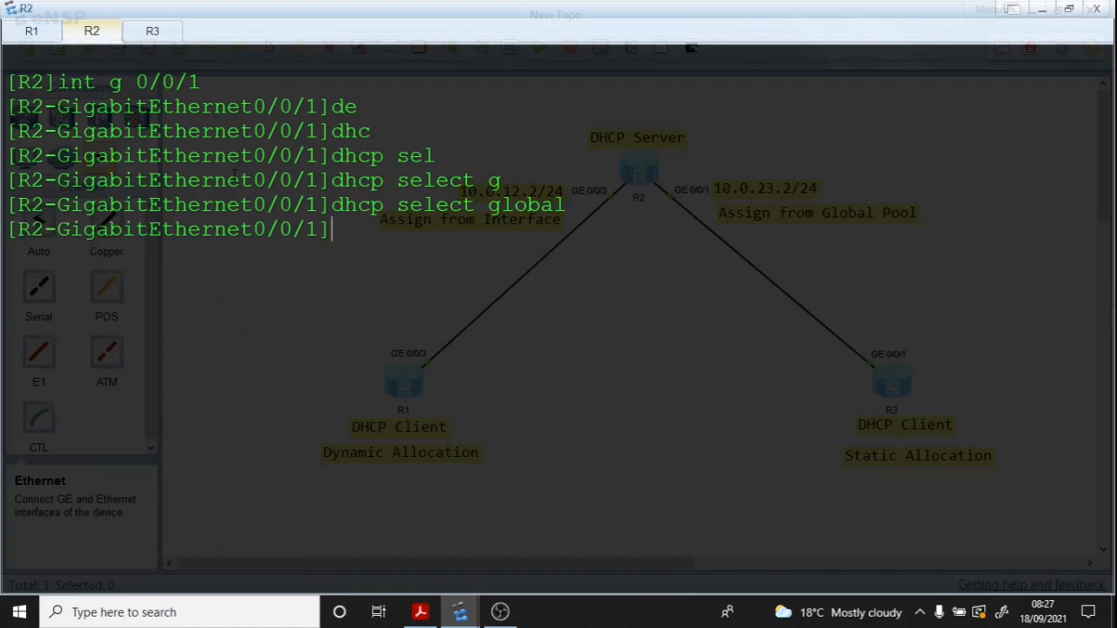
pyautogui.press('Return')
pyautogui.press('Return')
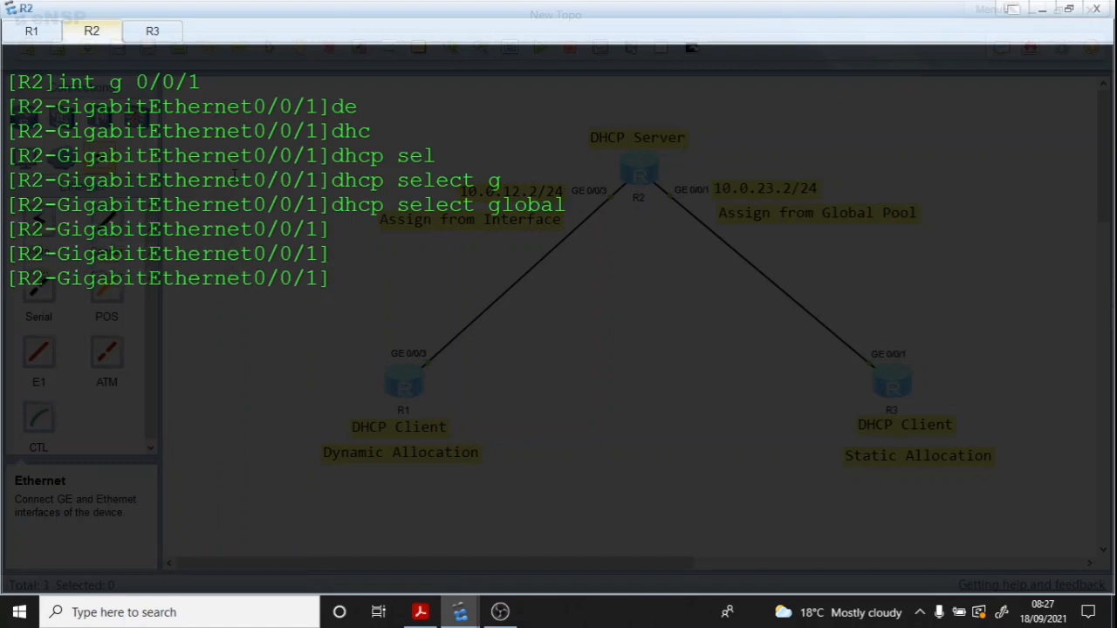
# Step: Switch to the lab guide and study Step 5's "ip address dhcp-alloc" commands for the DHCP clients R1 and R3
pyautogui.hotkey('alt', 'Tab')
pyautogui.hotkey('alt', 'Tab')
pyautogui.scroll(-8, 539, 231)
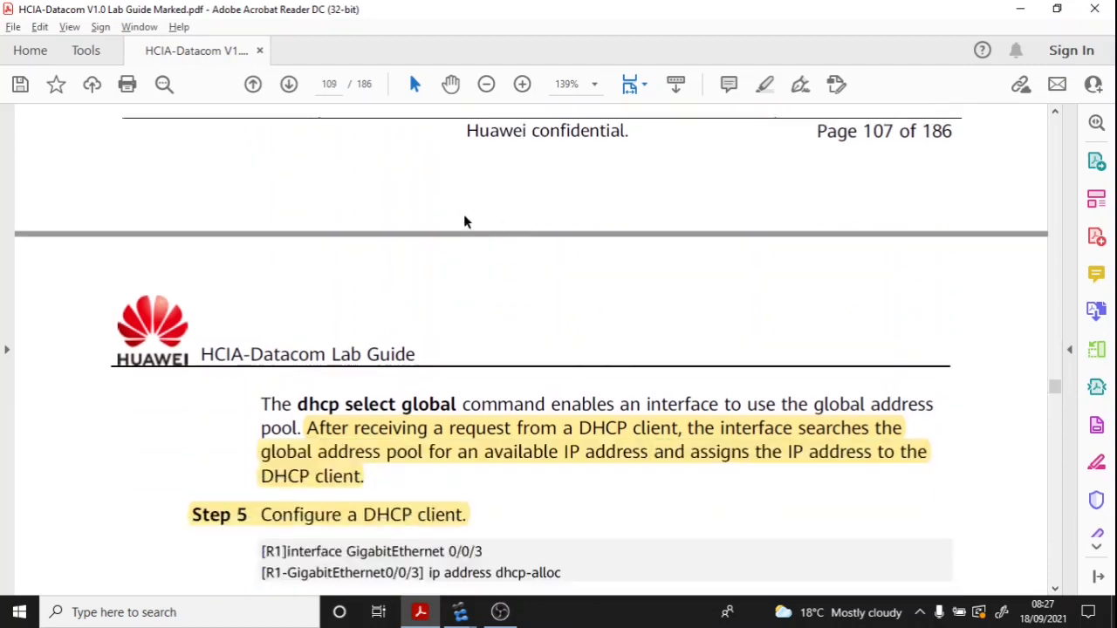
pyautogui.scroll(-3, 461, 221)
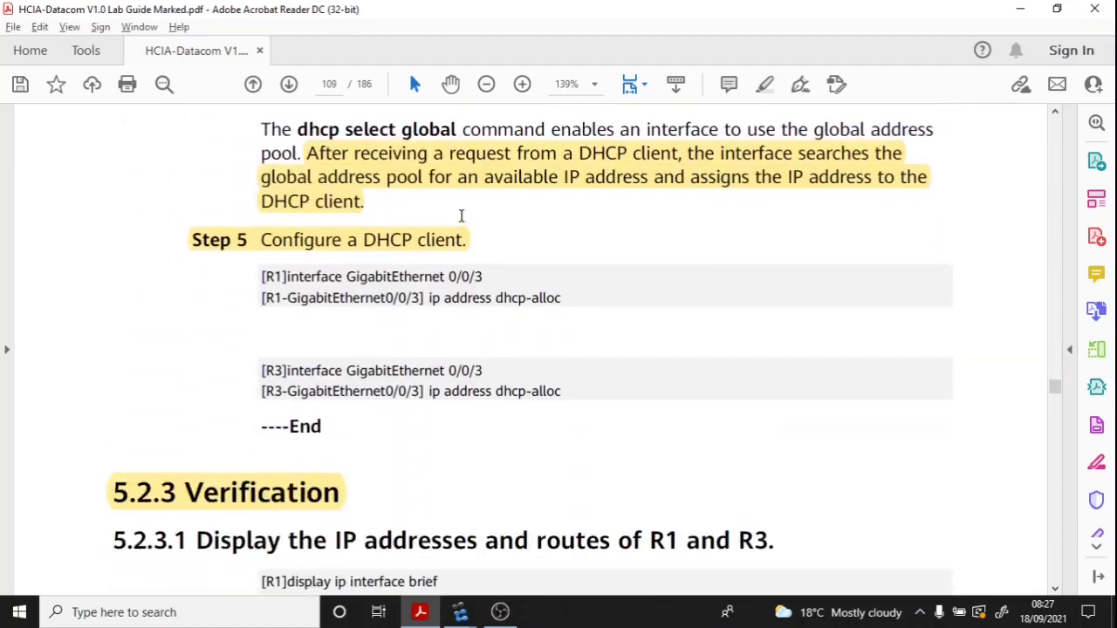
pyautogui.scroll(-1, 461, 218)
pyautogui.scroll(-2, 462, 223)
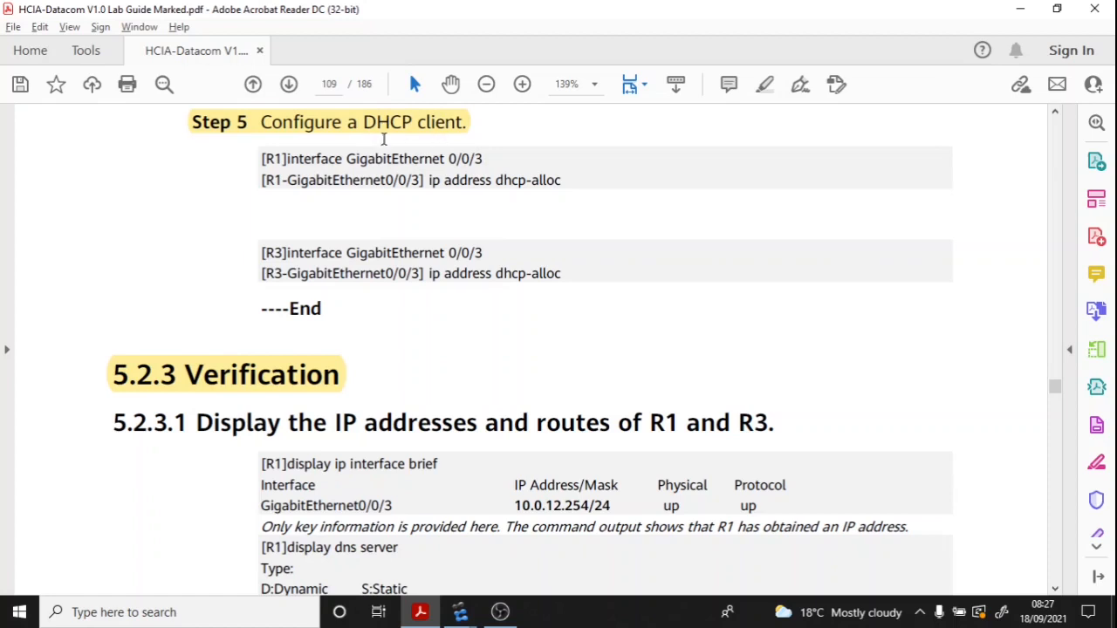
pyautogui.moveTo(565, 180); pyautogui.dragTo(429, 182)
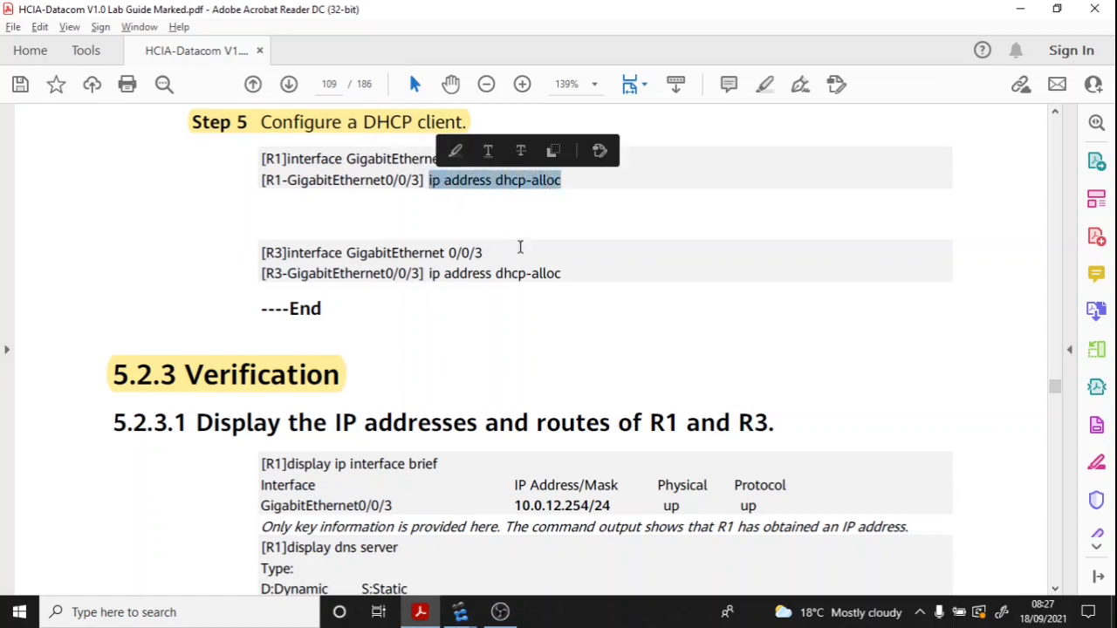
pyautogui.moveTo(562, 274); pyautogui.dragTo(429, 273)
pyautogui.click(465, 293)
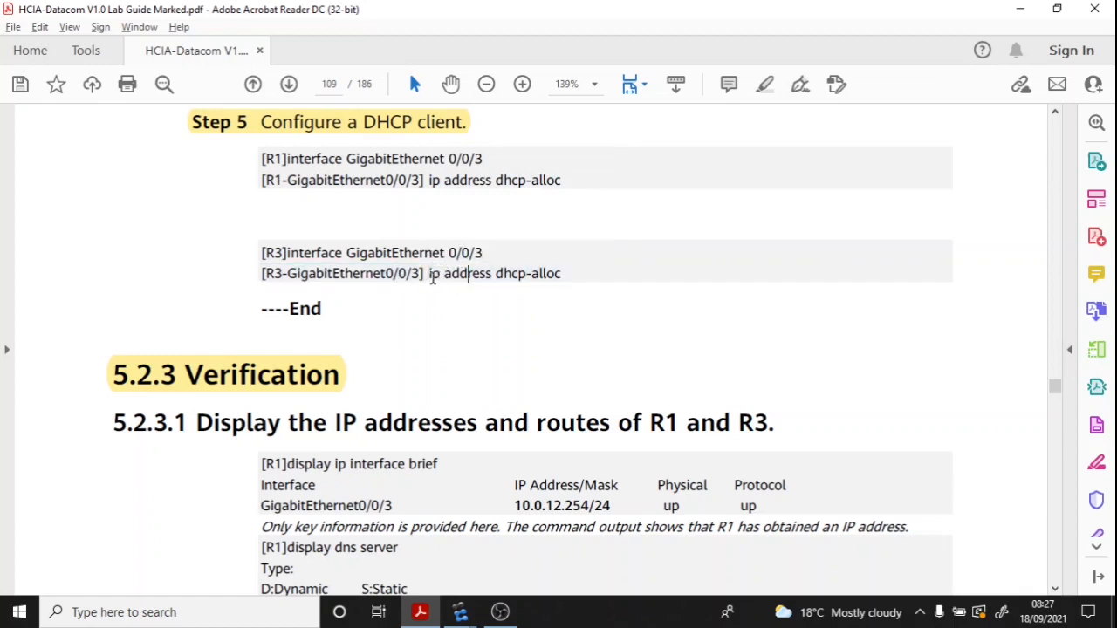
pyautogui.moveTo(427, 181); pyautogui.dragTo(564, 196)
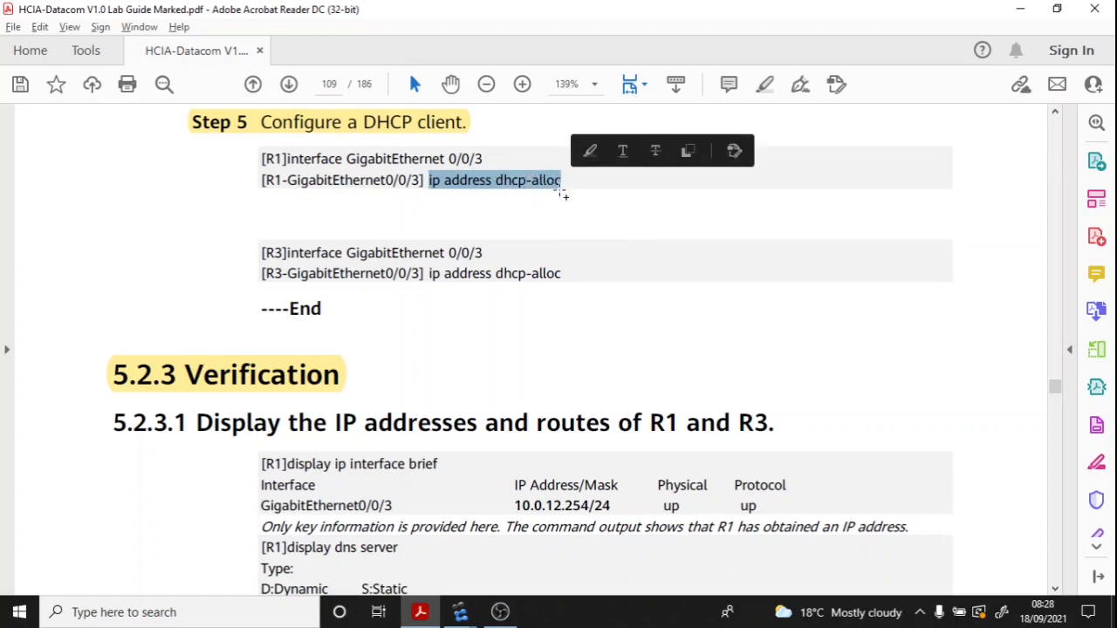
pyautogui.click(560, 217)
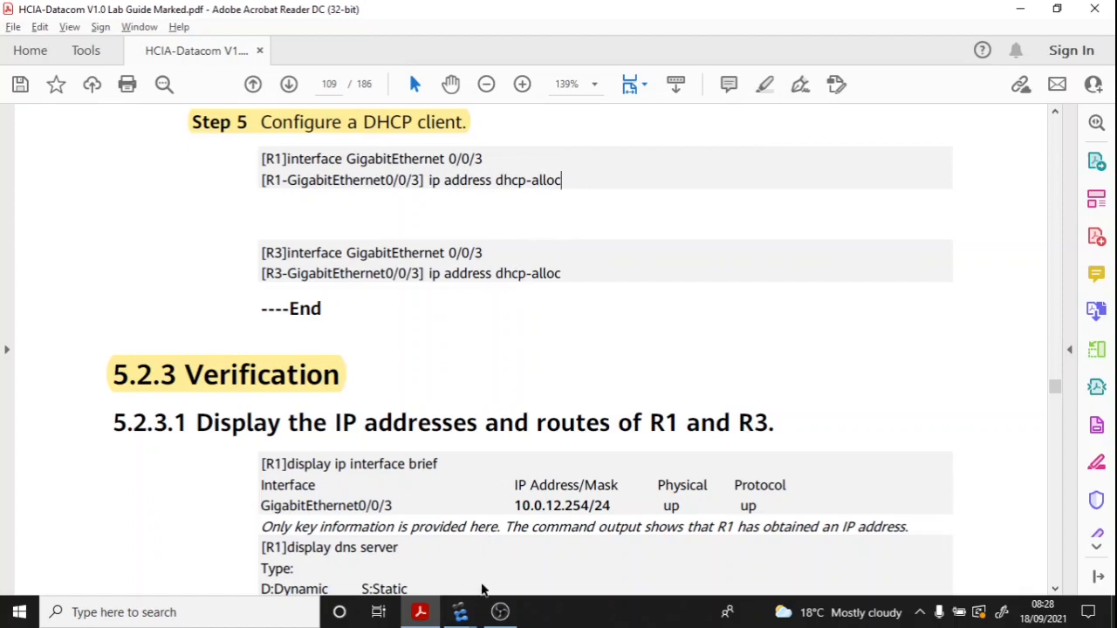
# Step: Switch to R1's console, then return to the eNSP topology and start a data capture on R1's GE 0/0/3 link
pyautogui.moveTo(460, 611)
pyautogui.click(515, 543)
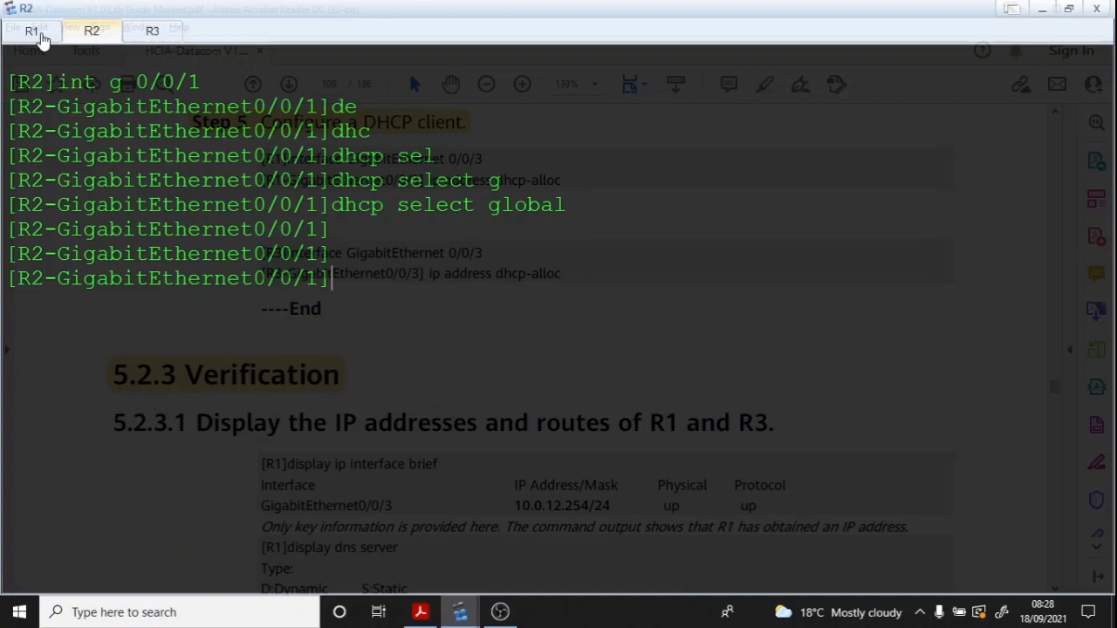
pyautogui.click(31, 32)
pyautogui.moveTo(460, 610)
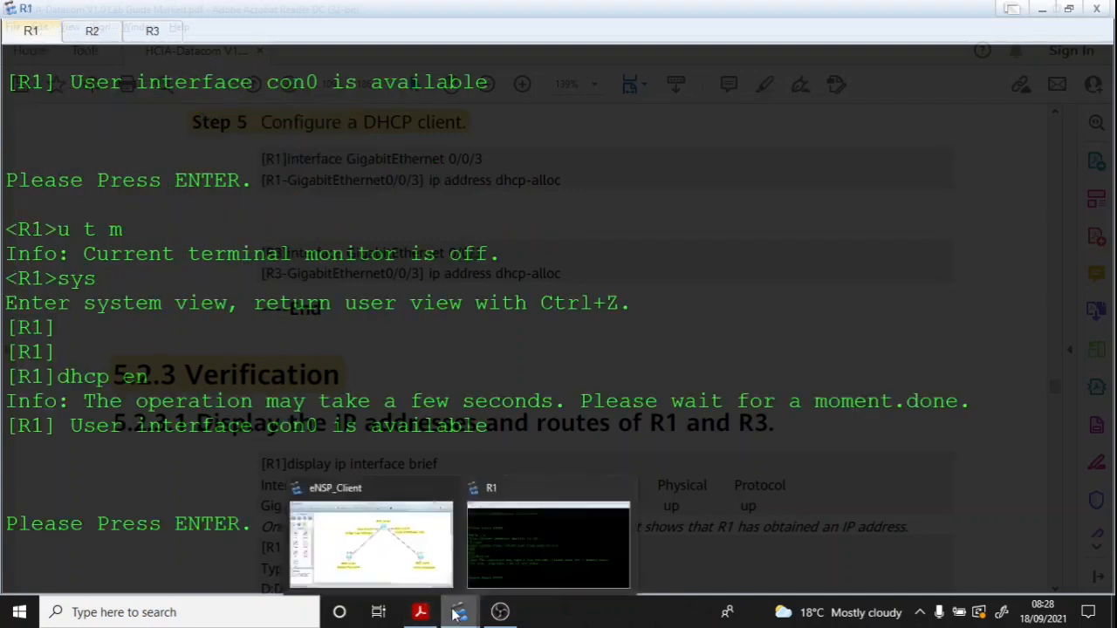
pyautogui.click(390, 539)
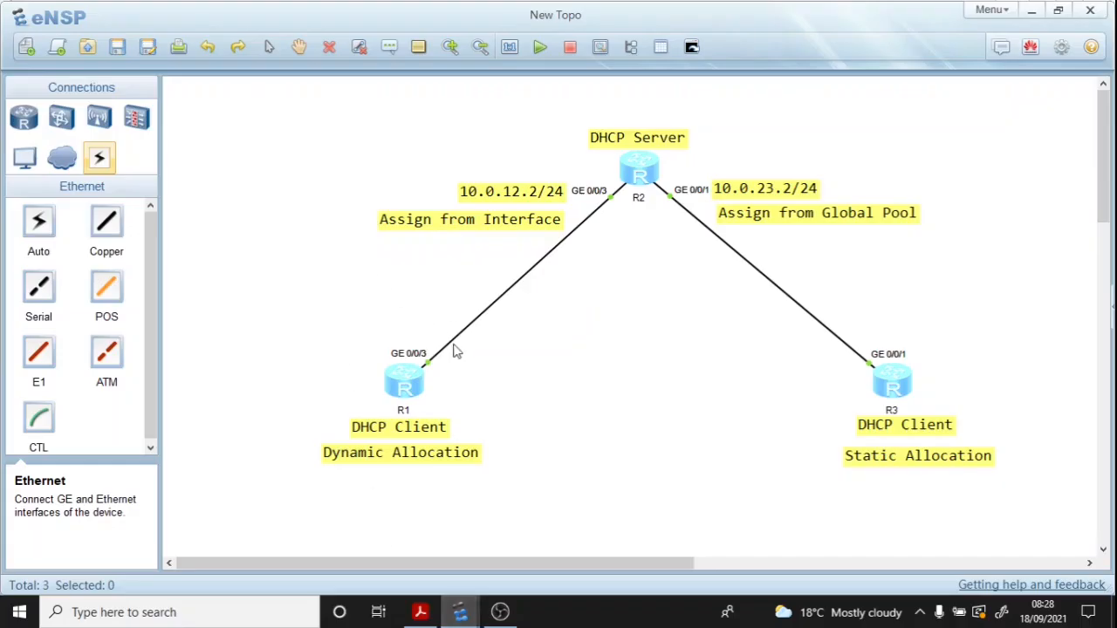
pyautogui.rightClick(428, 367)
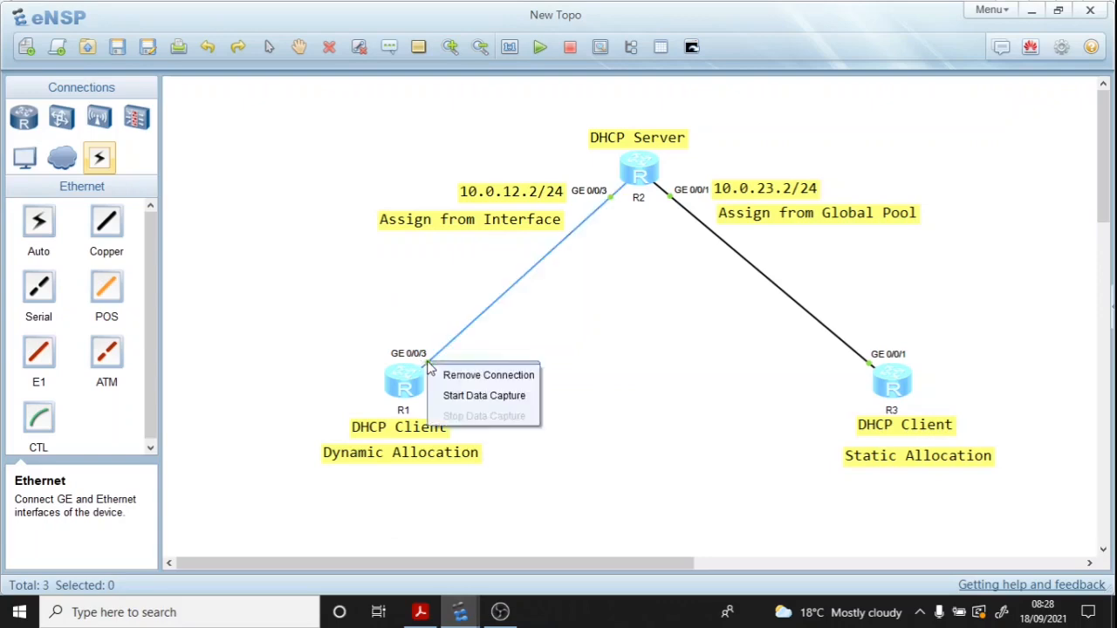
pyautogui.click(498, 393)
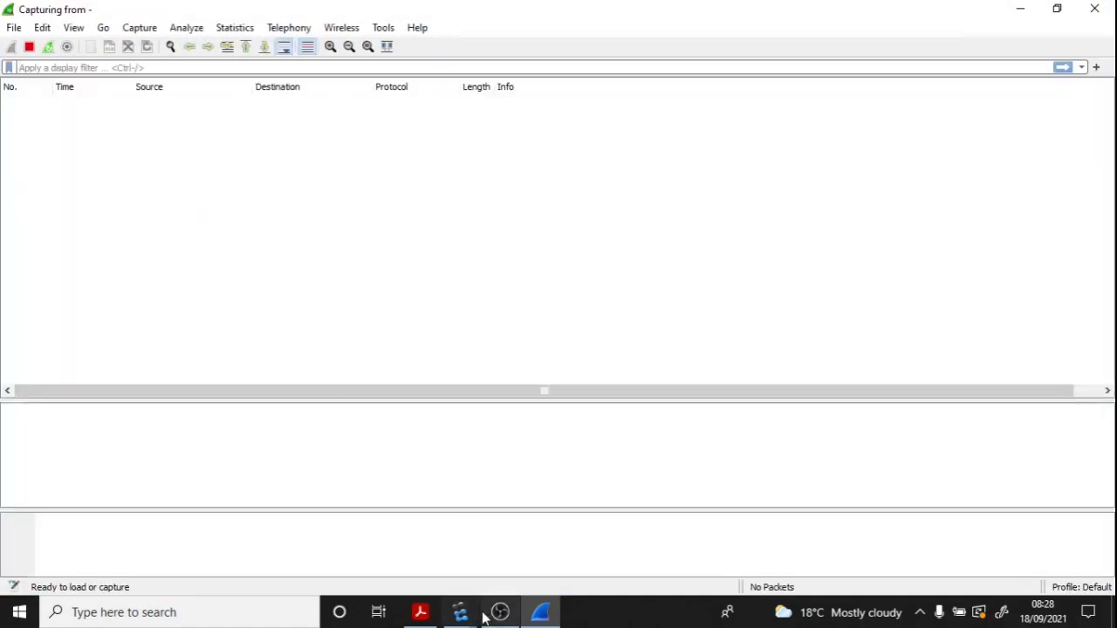
# Step: Bring up R1's console over the Wireshark capture, restore it to a smaller window and move it beside the packet columns
pyautogui.click(472, 617)
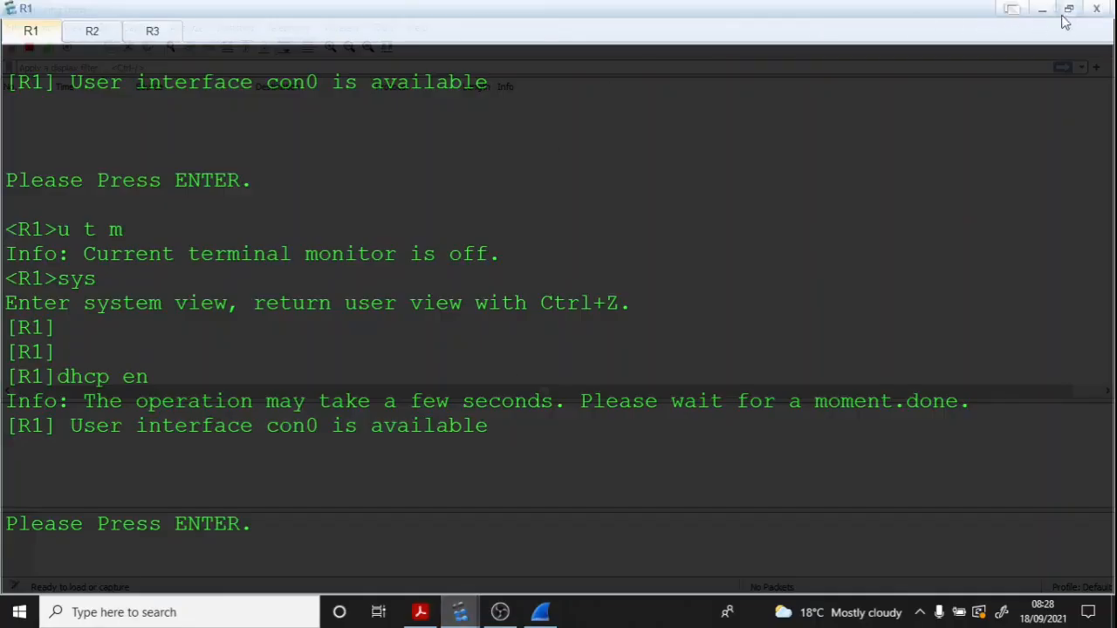
pyautogui.click(1068, 10)
pyautogui.moveTo(608, 80); pyautogui.dragTo(860, 73)
# Step: Clear R1's console, reactivate the session and turn off terminal monitoring with "u t m"
pyautogui.rightClick(661, 139)
pyautogui.click(685, 193)
pyautogui.press('Return')
pyautogui.write('u t m')
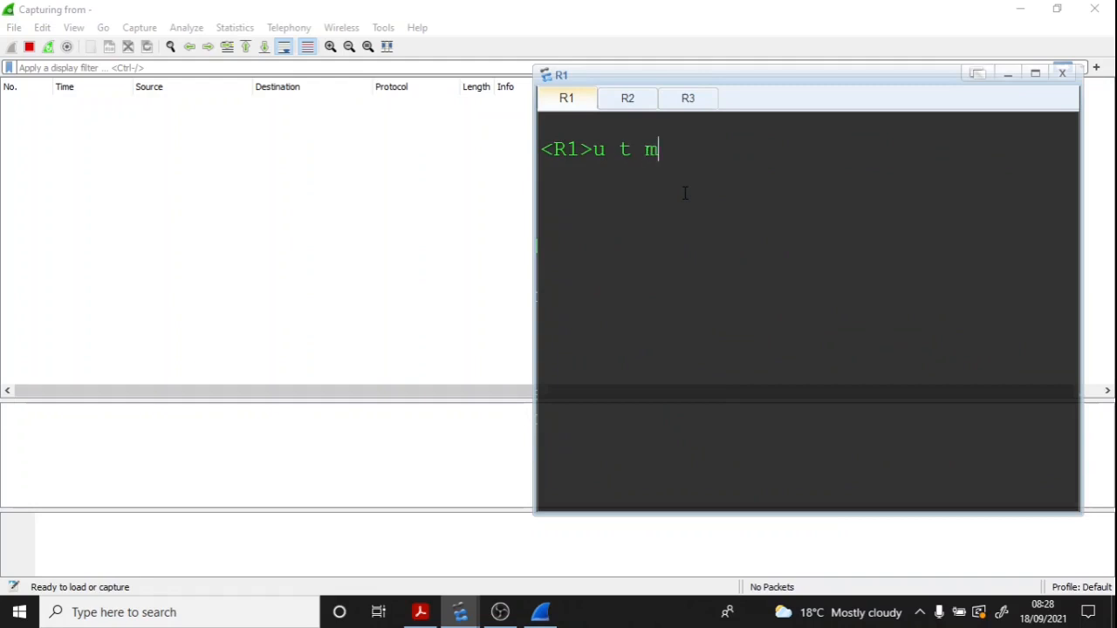
pyautogui.press('Return')
# Step: Enter R1's system view with "sys", correcting the mistyped "syt"
pyautogui.write('syt')
pyautogui.press('Return')
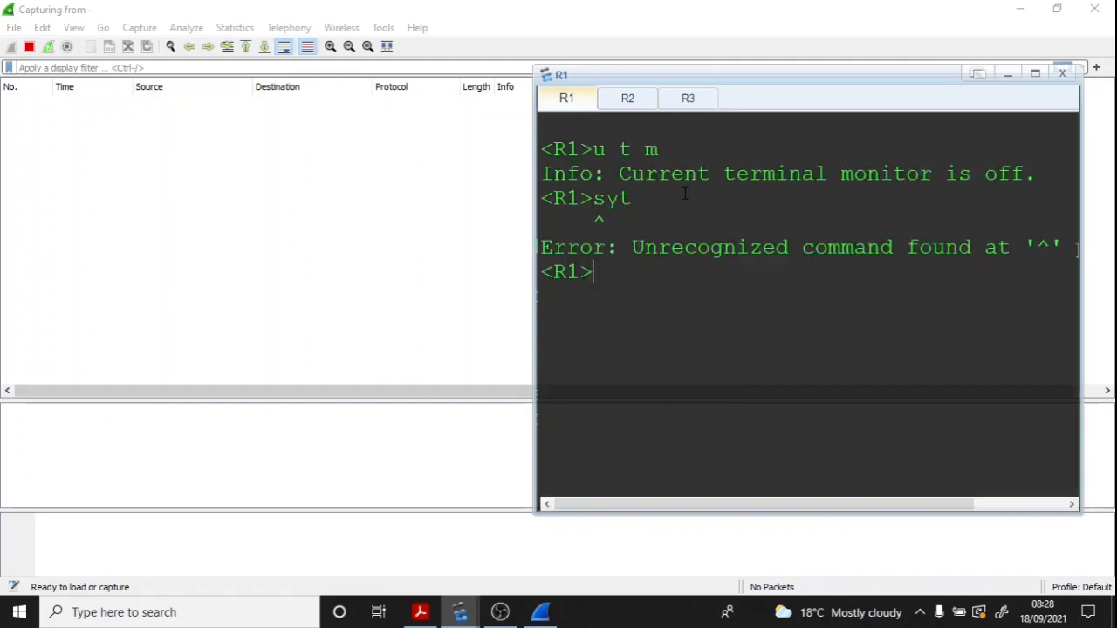
pyautogui.write('sys')
pyautogui.press('Return')
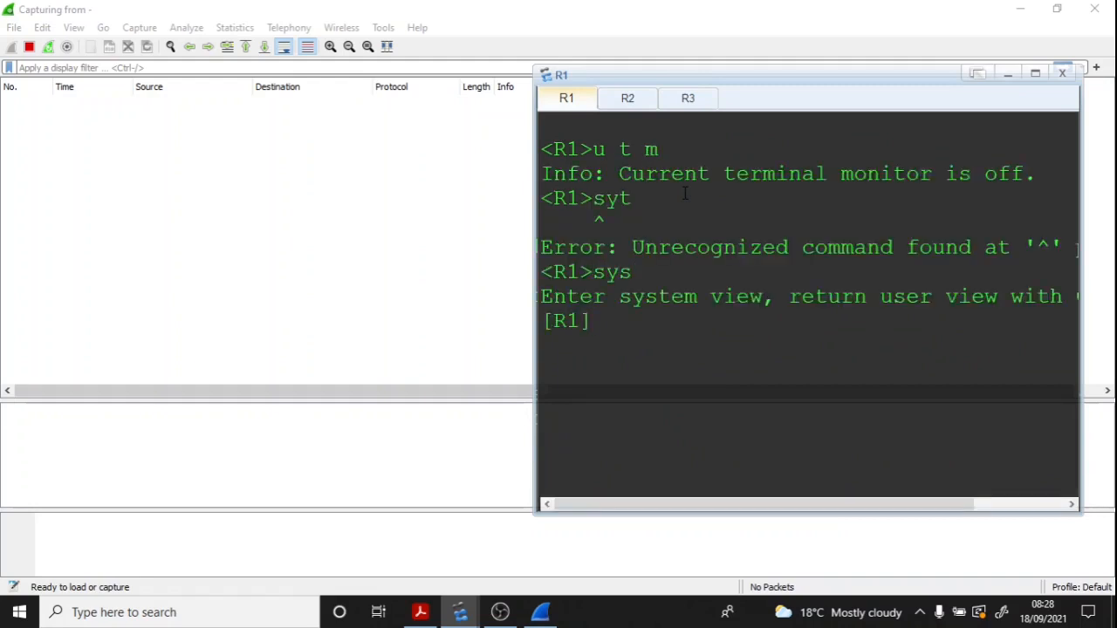
# Step: Clear R1's console and enter the GigabitEthernet0/0/3 interface view with "int g 0/0/3"
pyautogui.rightClick(685, 194)
pyautogui.click(713, 241)
pyautogui.press('Return')
pyautogui.write('int g 0/0/')
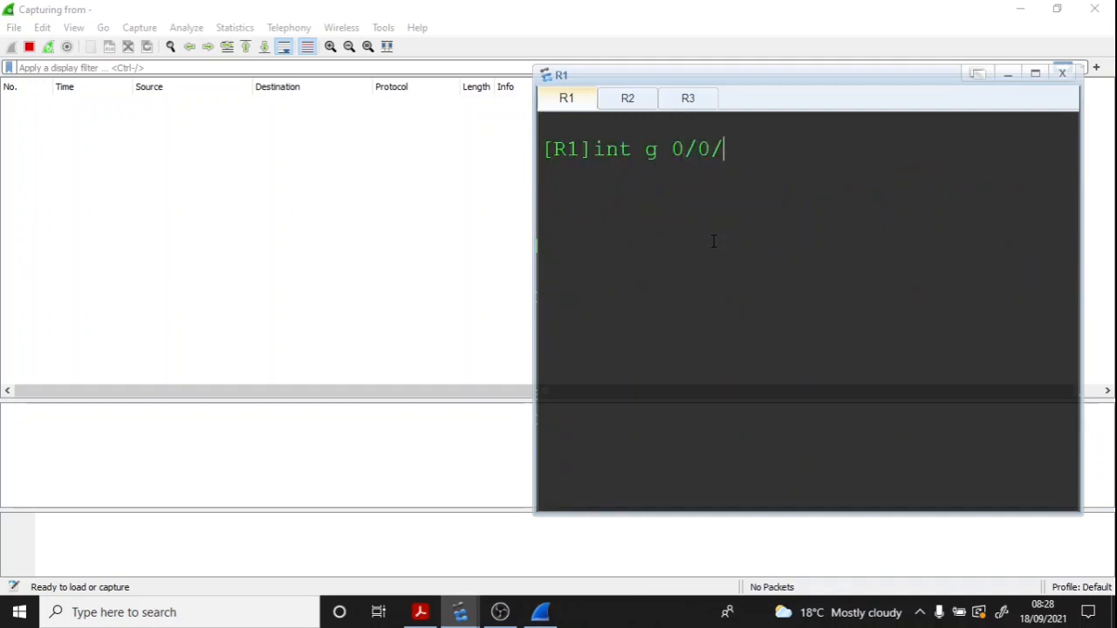
pyautogui.write('3')
pyautogui.press('Return')
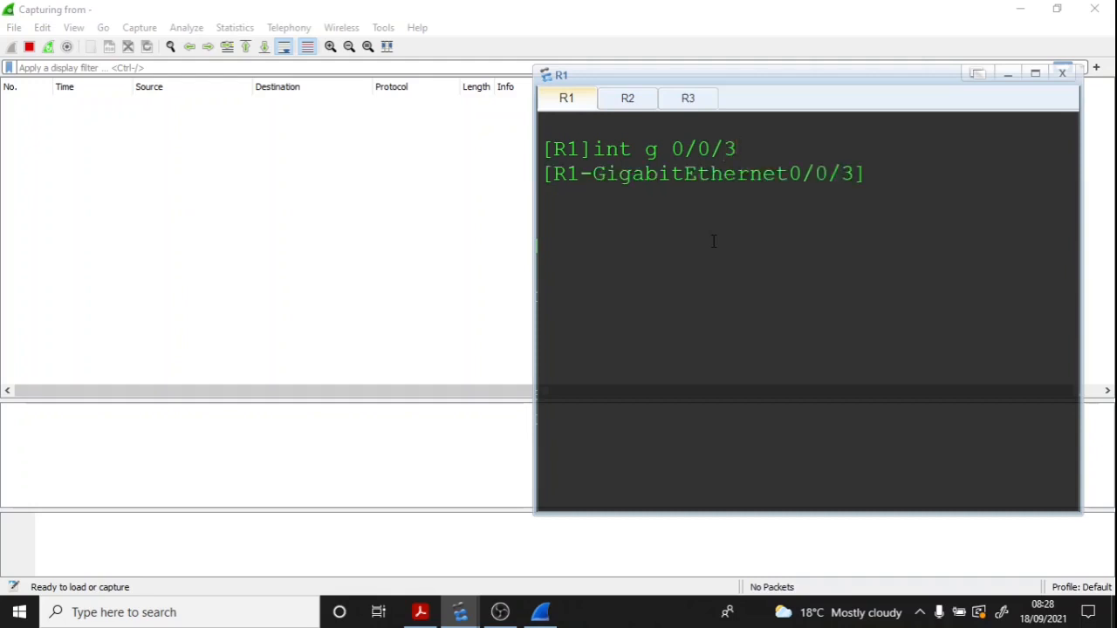
# Step: Begin an "ip add" command on the interface, try completing "dh", and query the matching keywords with "ip add d?"
pyautogui.press('Return')
pyautogui.write('ip ')
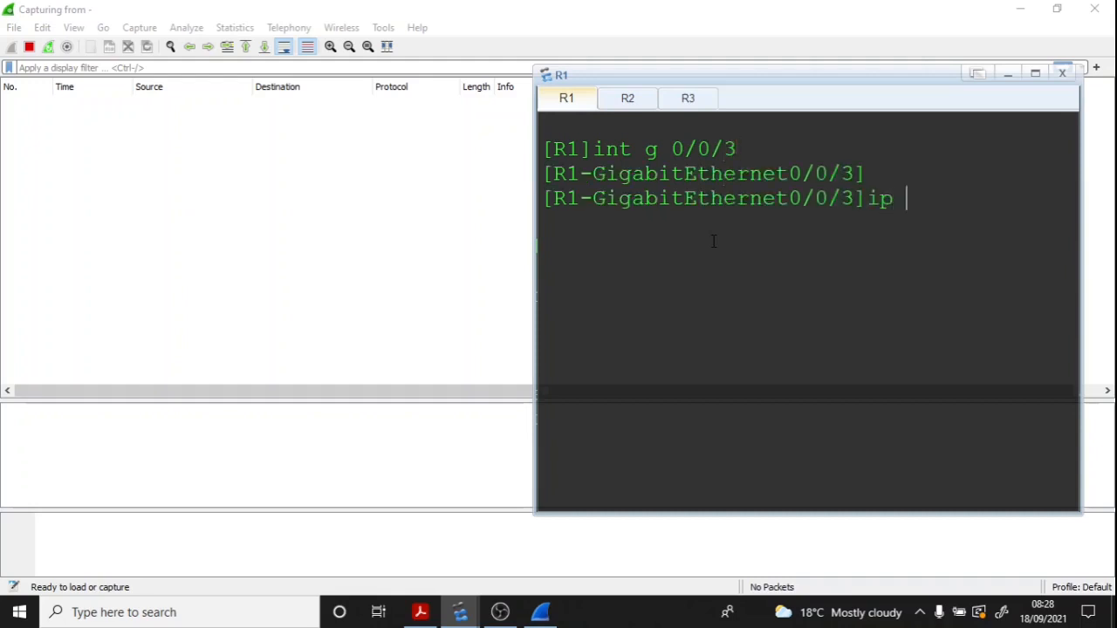
pyautogui.write('add dh')
pyautogui.press('Tab')
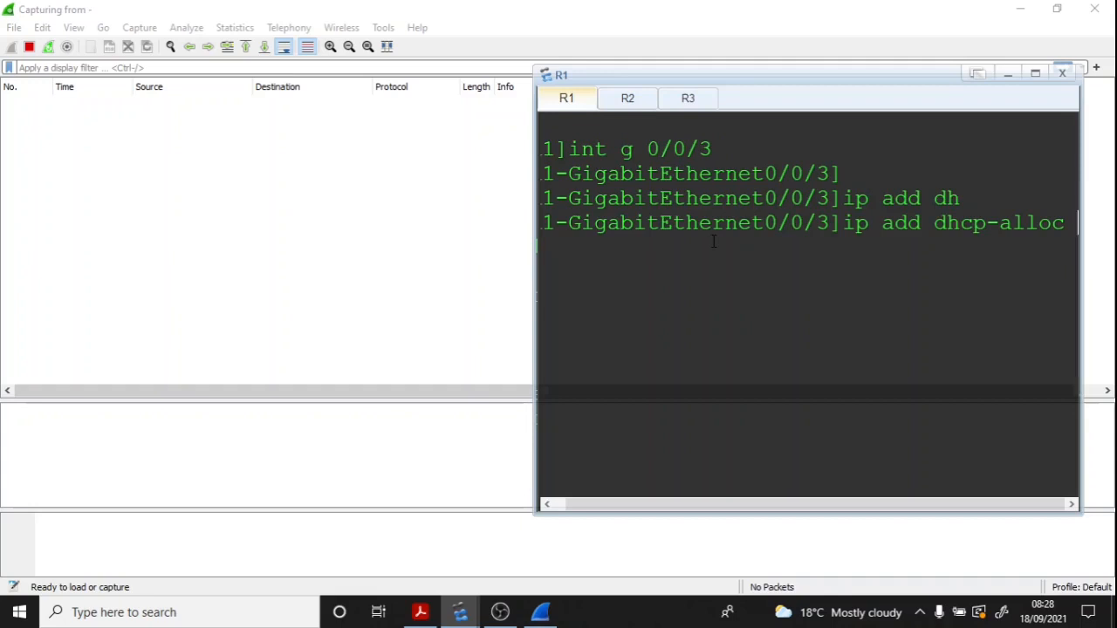
pyautogui.press('BackSpace')
pyautogui.press('BackSpace')
pyautogui.press('BackSpace')
pyautogui.press('BackSpace')
pyautogui.press('BackSpace')
pyautogui.press('BackSpace')
pyautogui.press('BackSpace')
pyautogui.press('BackSpace')
pyautogui.press('BackSpace')
pyautogui.press('BackSpace')
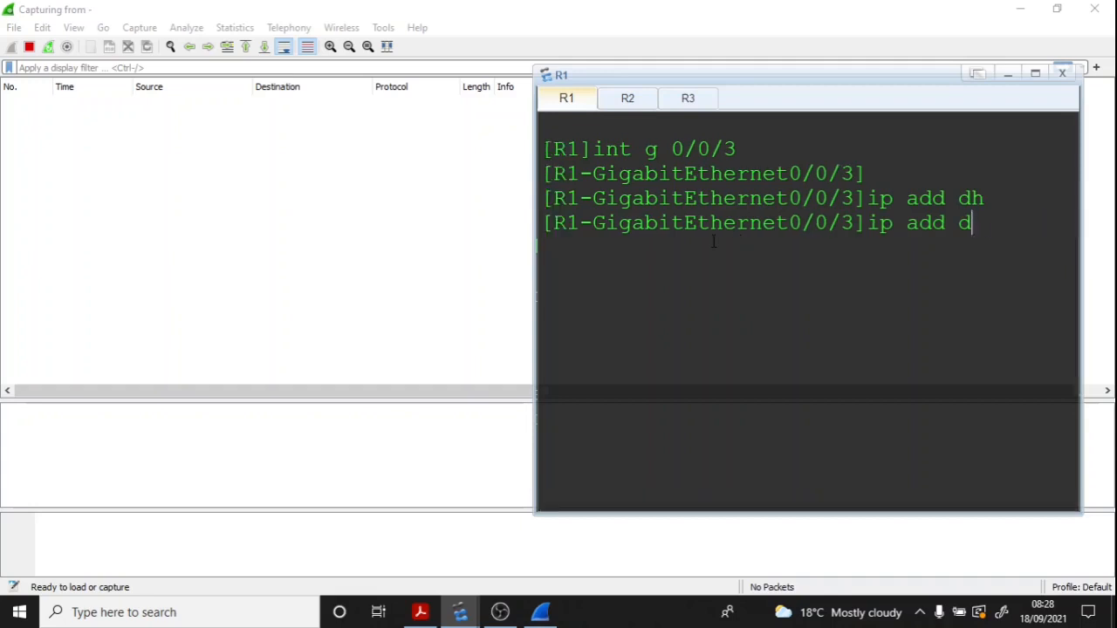
pyautogui.write('d?')
pyautogui.press('BackSpace')
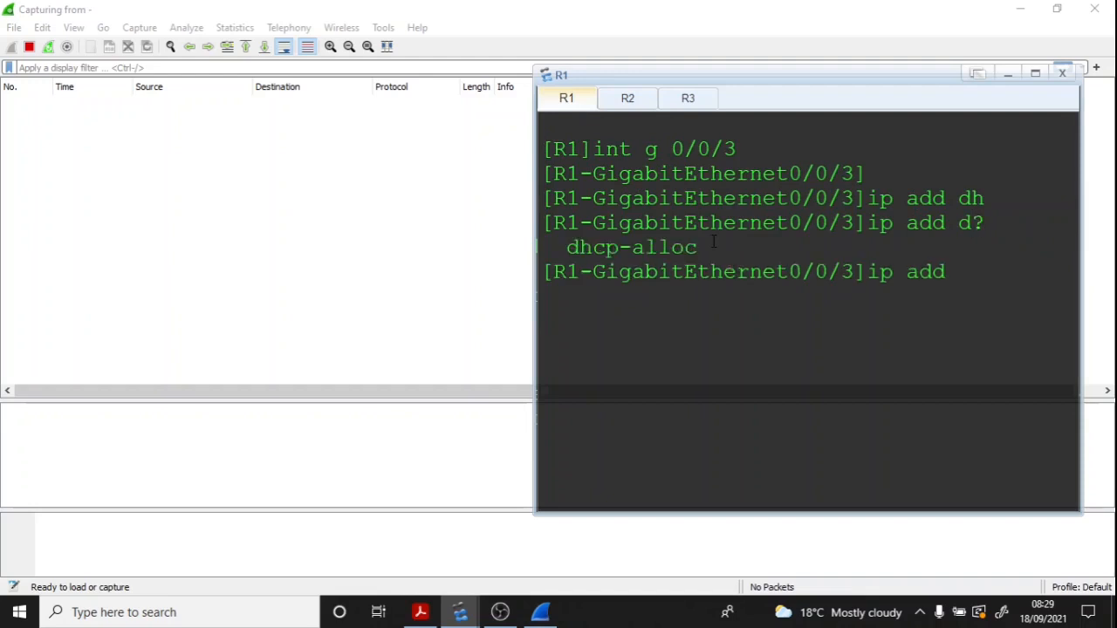
# Step: List all address options with "ip add ?", highlight the dhcp-alloc entry in the maximized console, and restore the window
pyautogui.write('?')
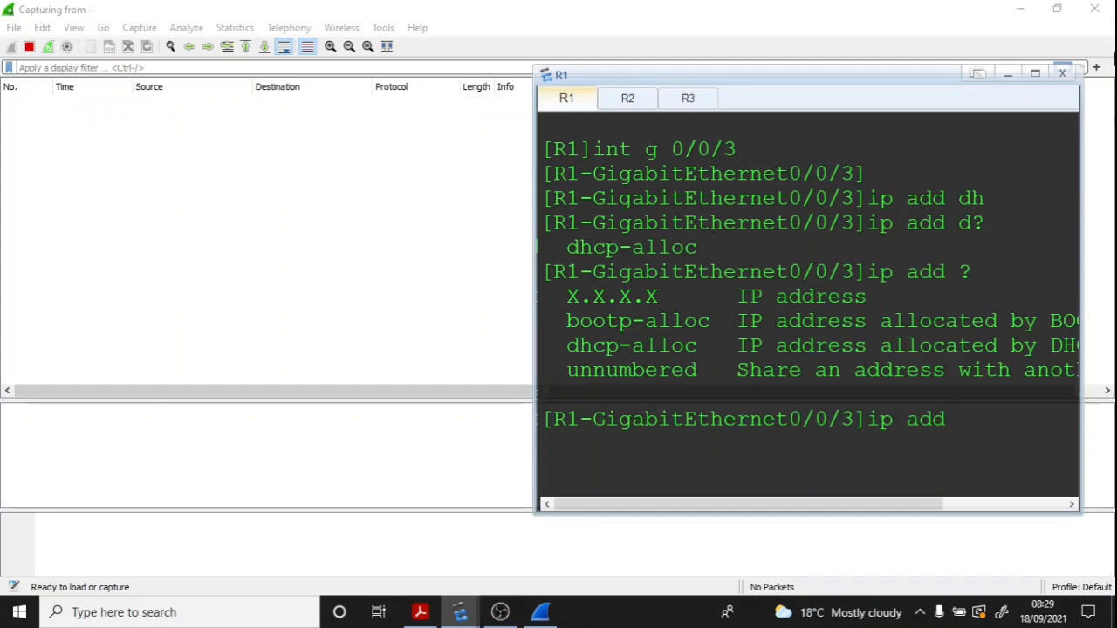
pyautogui.click(1035, 74)
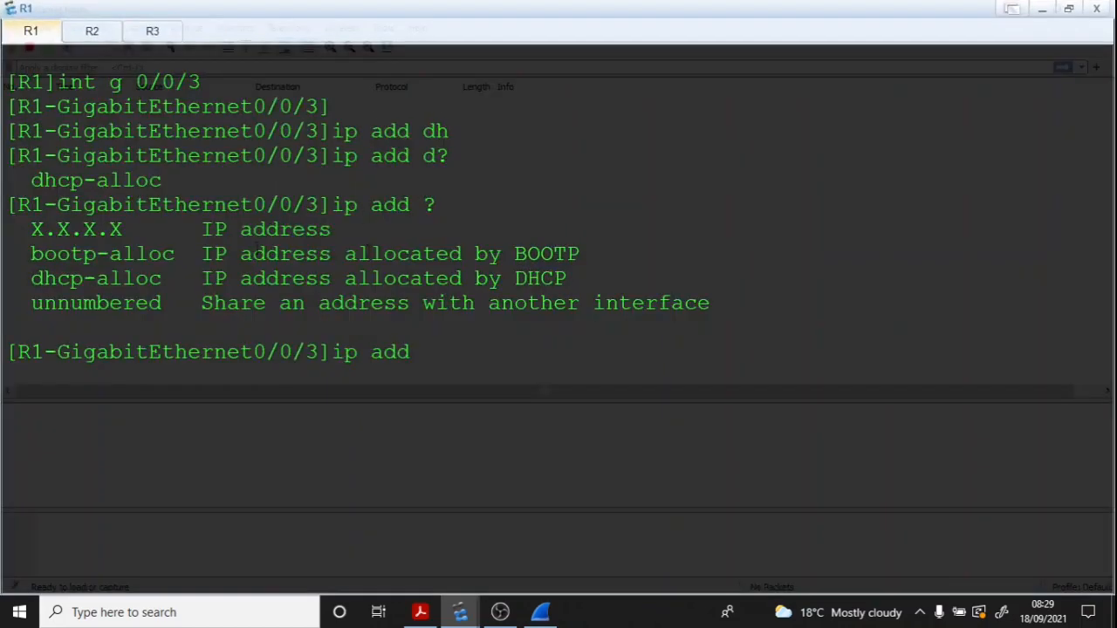
pyautogui.moveTo(30, 277); pyautogui.dragTo(595, 278)
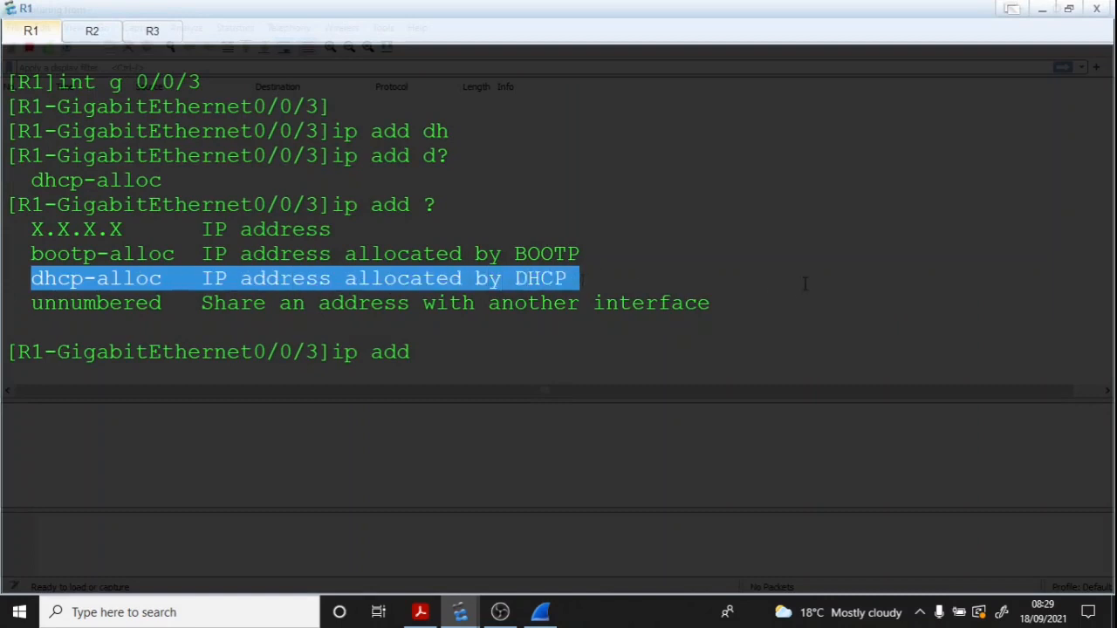
pyautogui.click(1069, 9)
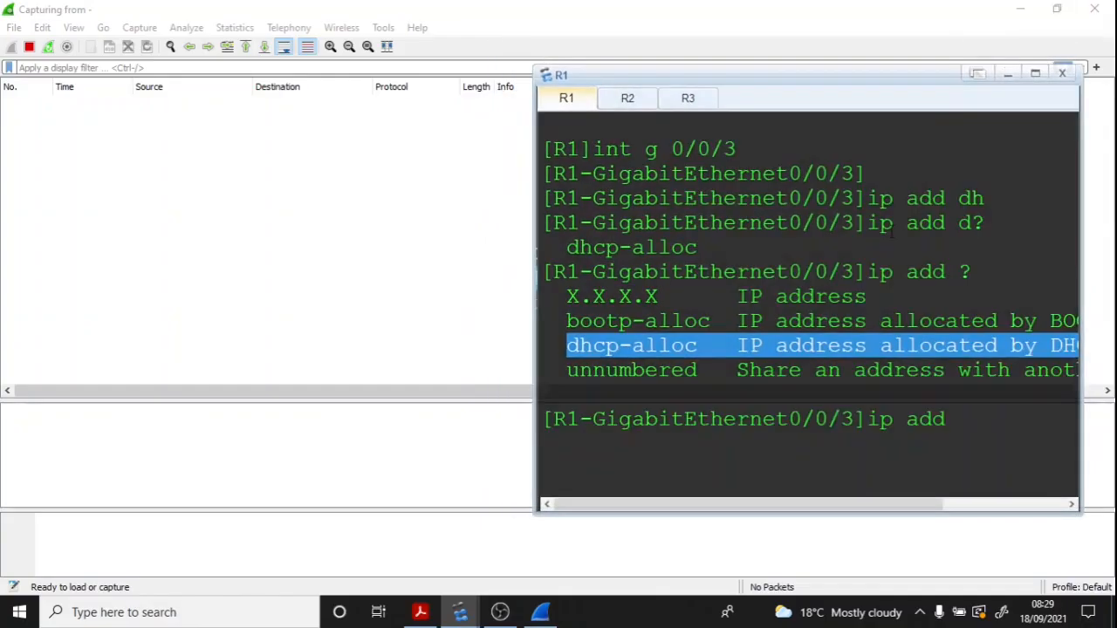
# Step: Make R1's GigabitEthernet0/0/3 obtain its address by DHCP with "ip add dhcp-alloc"
pyautogui.click(932, 428)
pyautogui.write('d')
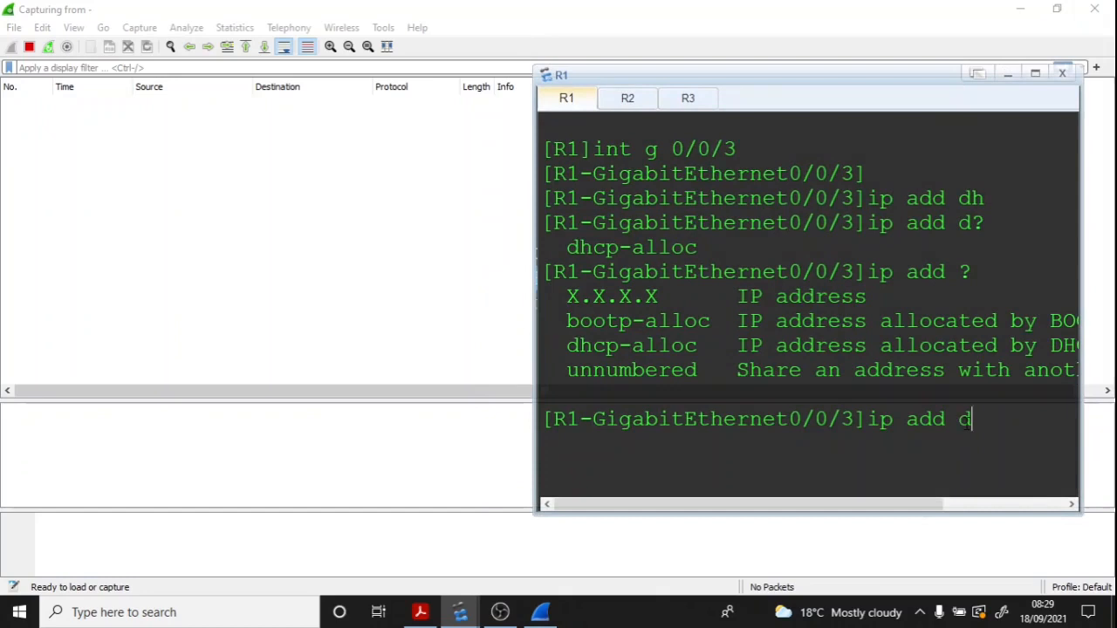
pyautogui.press('Tab')
pyautogui.press('Return')
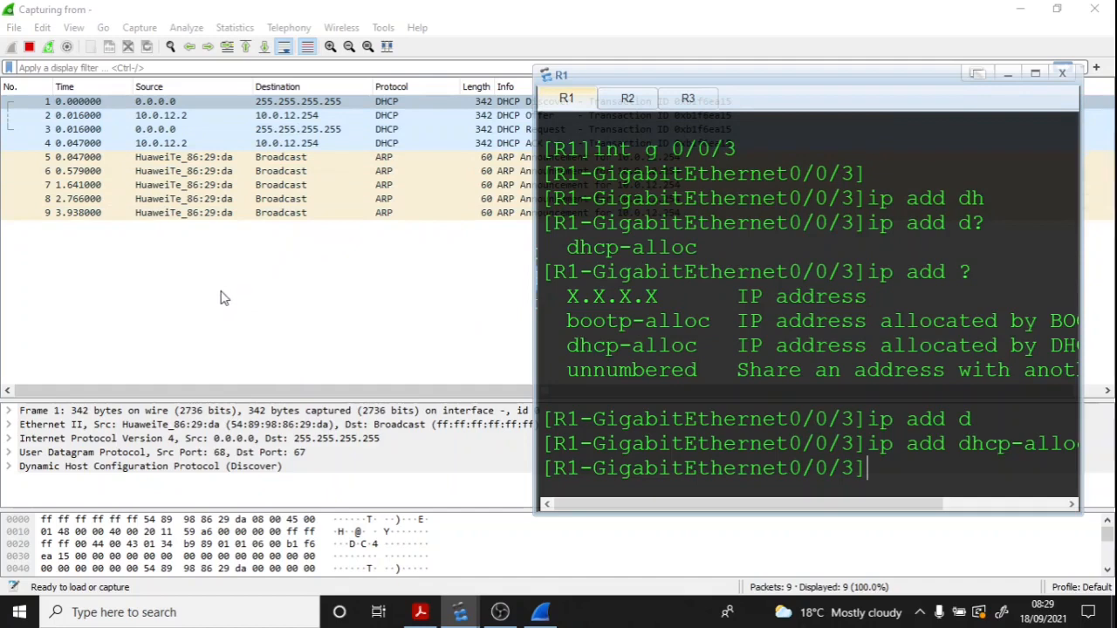
# Step: Examine the captured DHCP Discover, Offer, Request and ACK packets in the Wireshark packet list
pyautogui.click(220, 298)
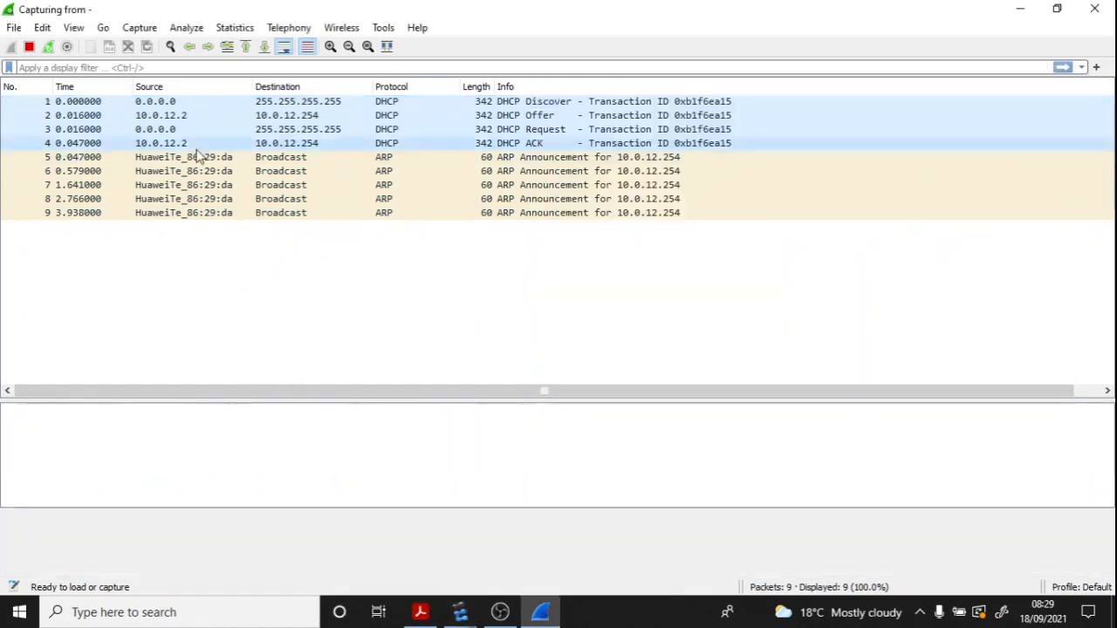
pyautogui.click(297, 103)
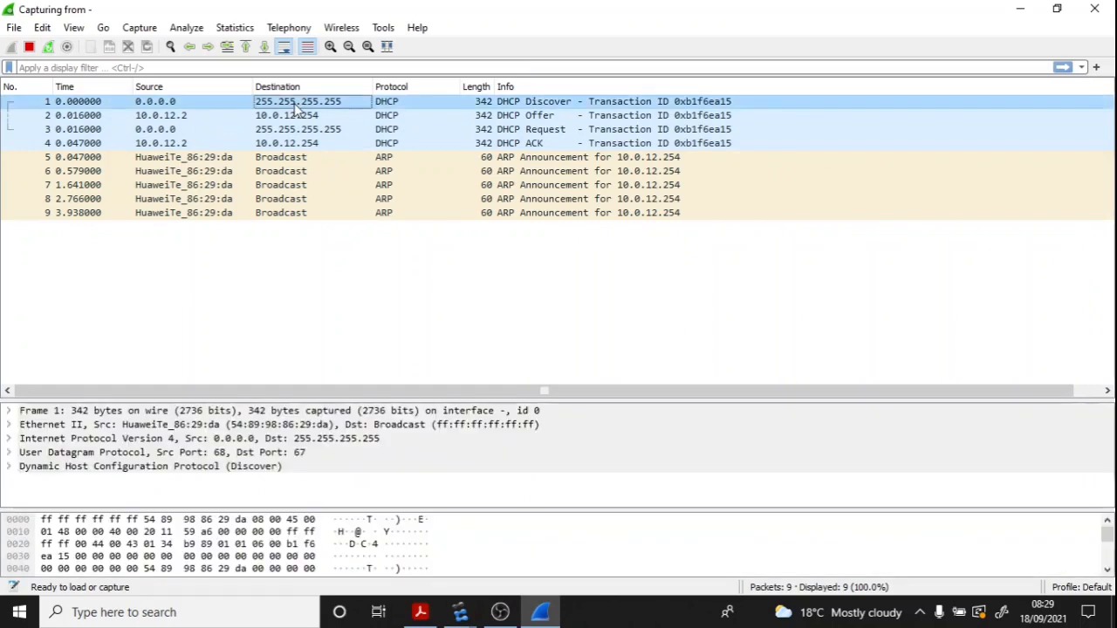
pyautogui.click(538, 117)
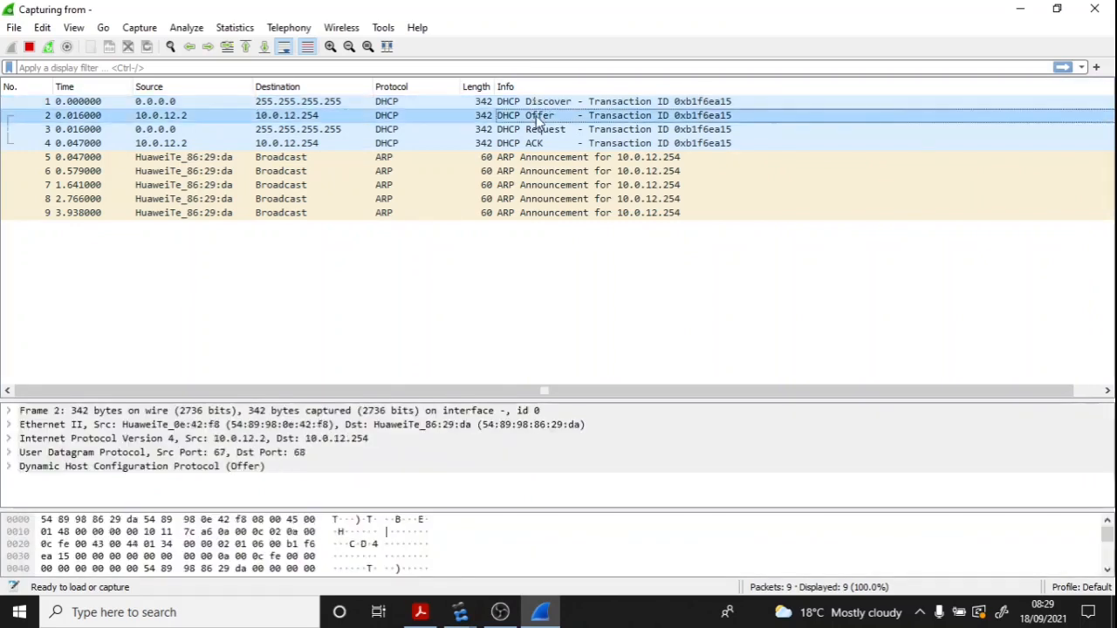
pyautogui.click(539, 130)
pyautogui.click(535, 145)
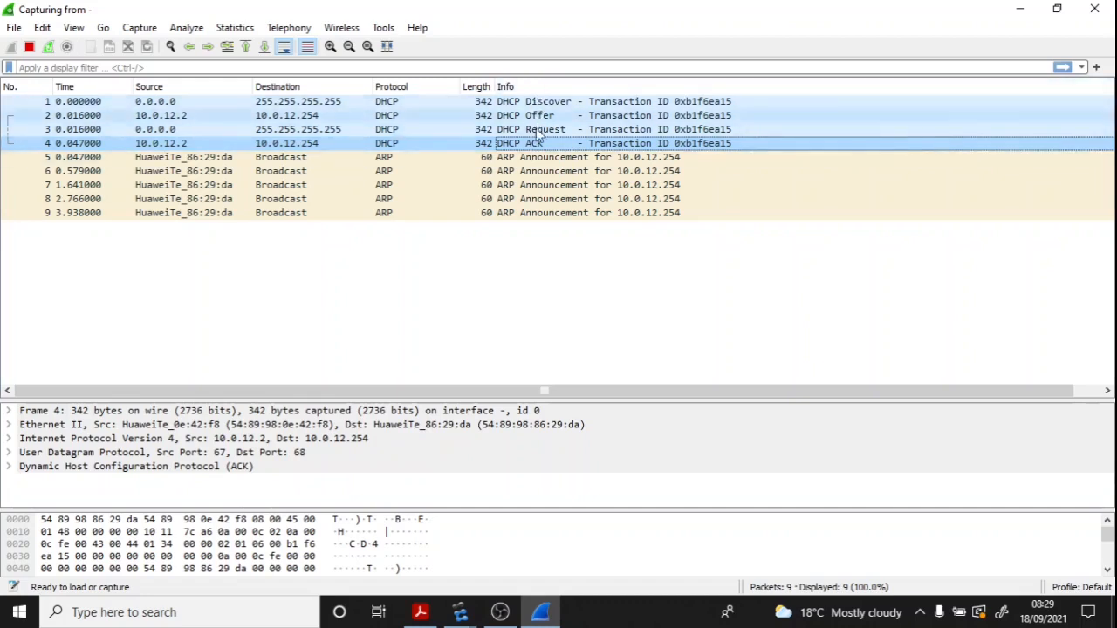
pyautogui.click(534, 104)
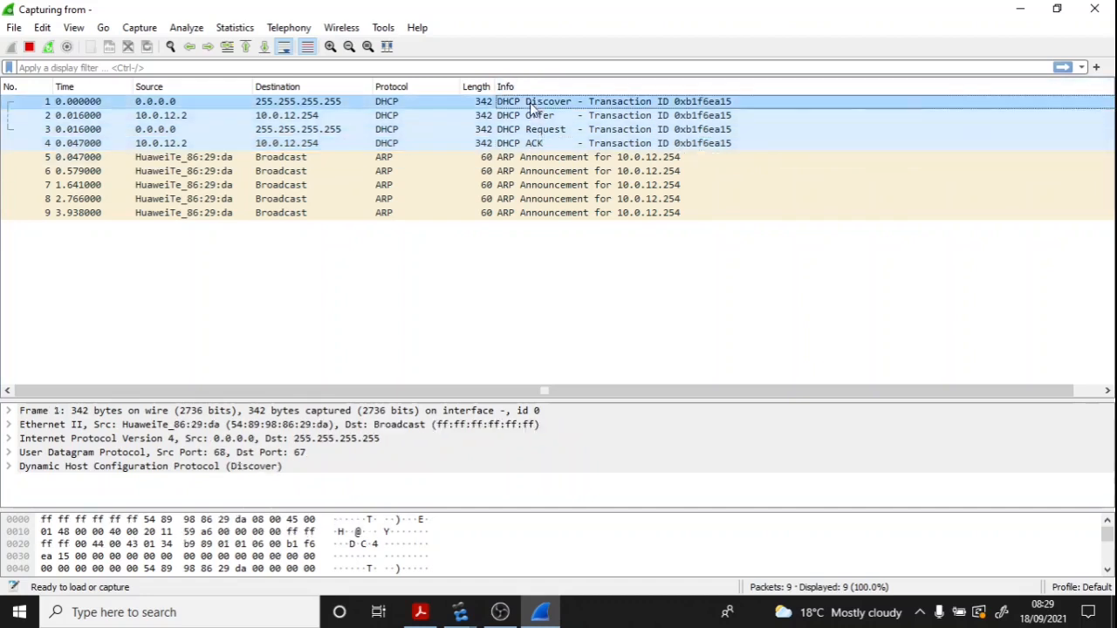
pyautogui.click(533, 116)
pyautogui.click(529, 131)
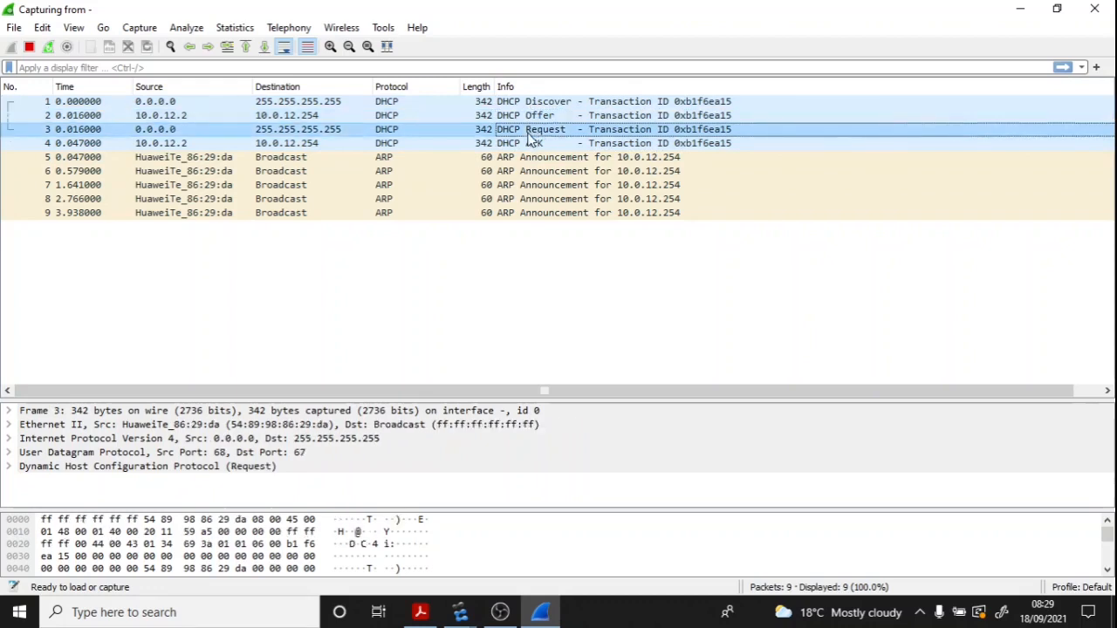
pyautogui.click(536, 145)
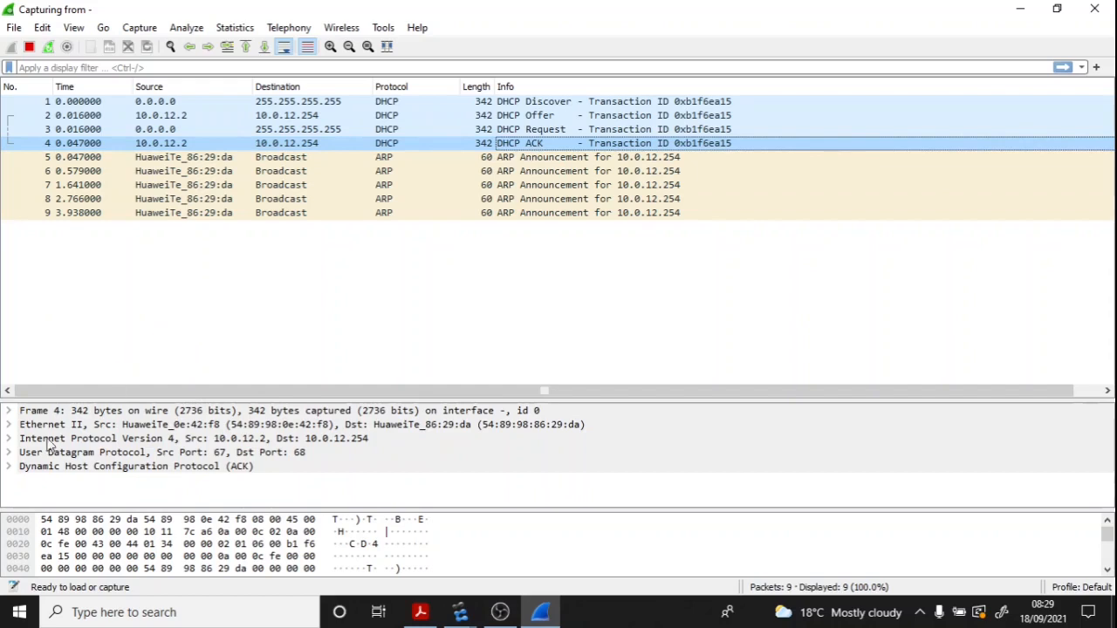
# Step: Expand the DHCP ACK packet's Dynamic Host Configuration Protocol details and select the "Your (client) IP address" field
pyautogui.click(9, 466)
pyautogui.scroll(-4, 218, 431)
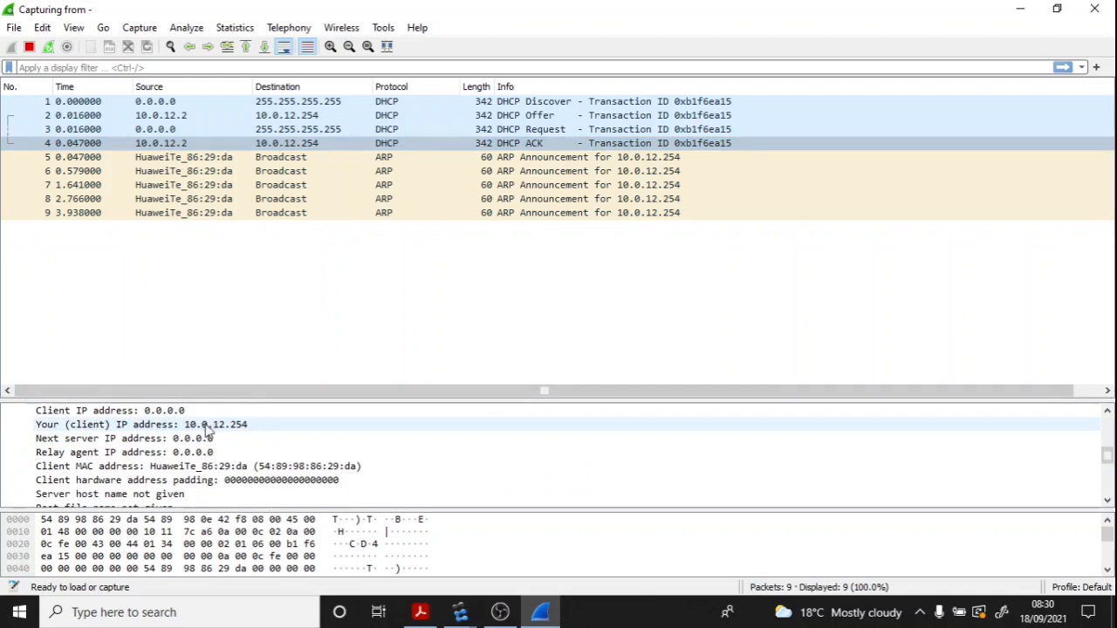
pyautogui.moveTo(251, 426); pyautogui.dragTo(229, 427)
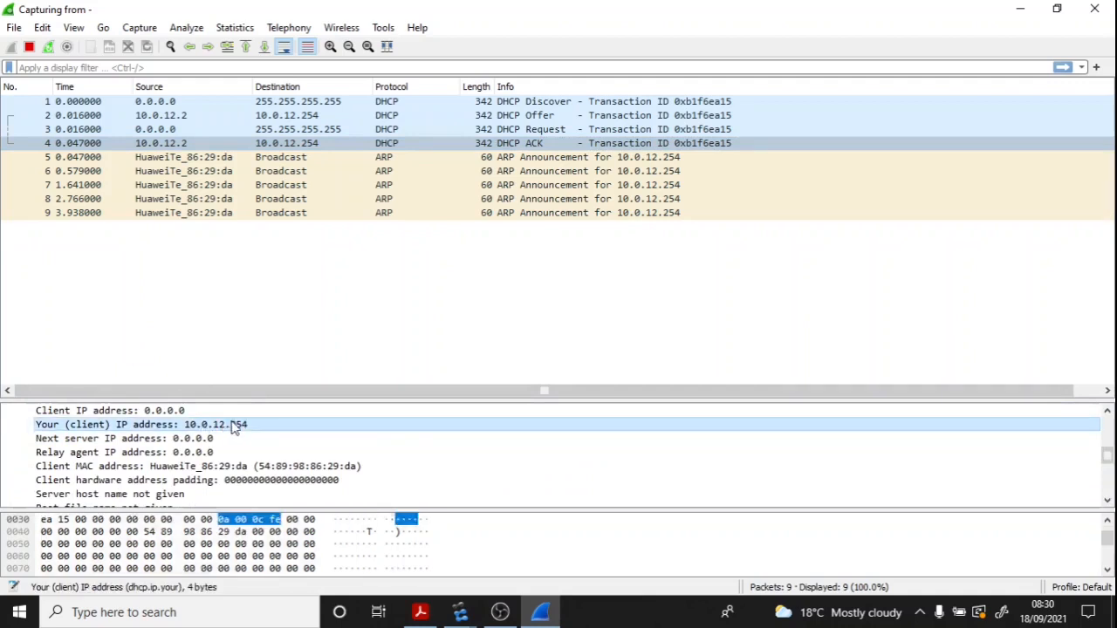
# Step: Return to R1's console, clear it and quit the interface view to the system view with "q"
pyautogui.moveTo(459, 610)
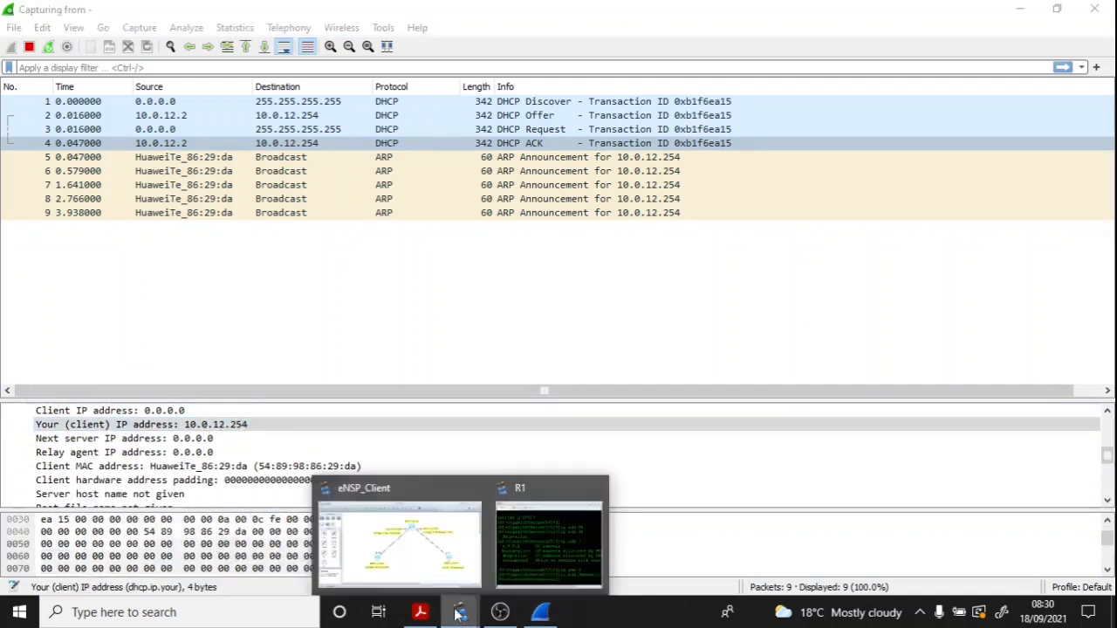
pyautogui.click(544, 527)
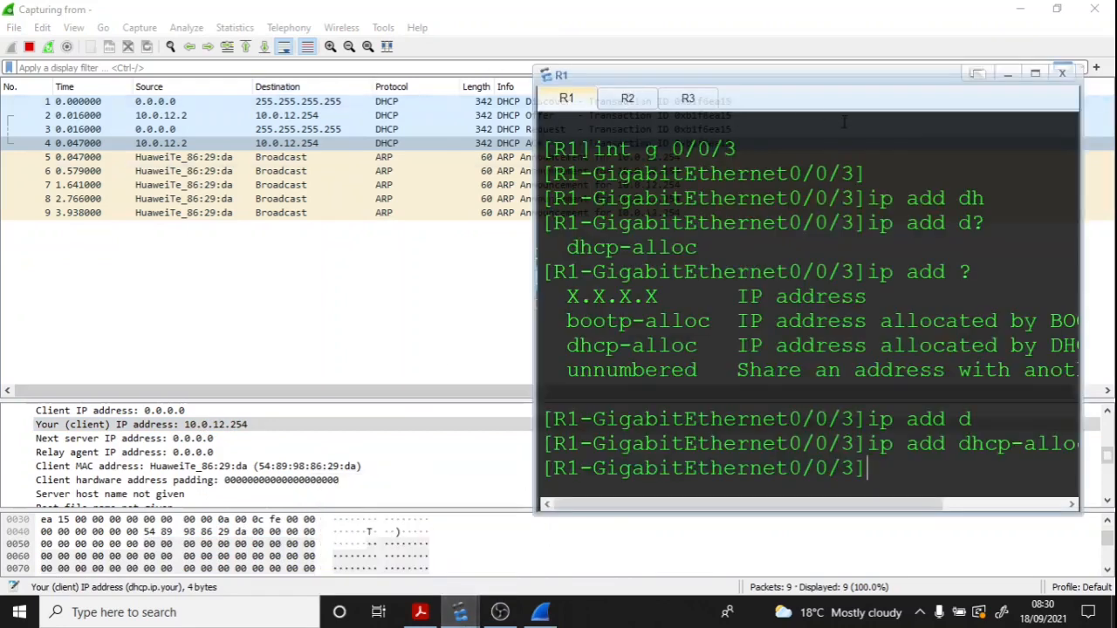
pyautogui.rightClick(762, 151)
pyautogui.click(795, 197)
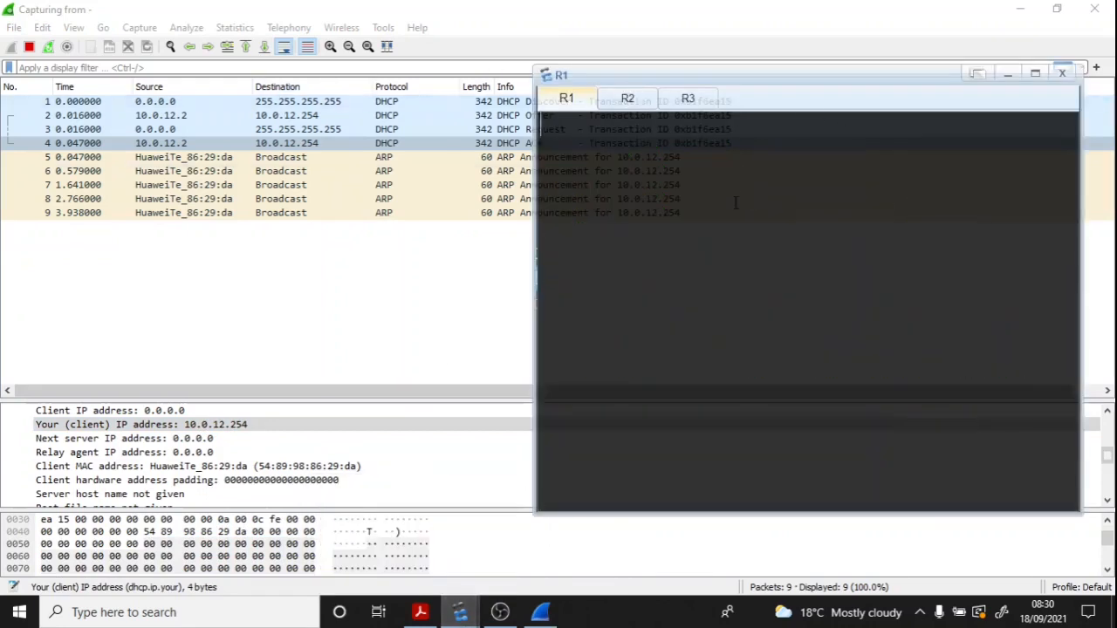
pyautogui.press('Return')
pyautogui.write('q')
pyautogui.press('Return')
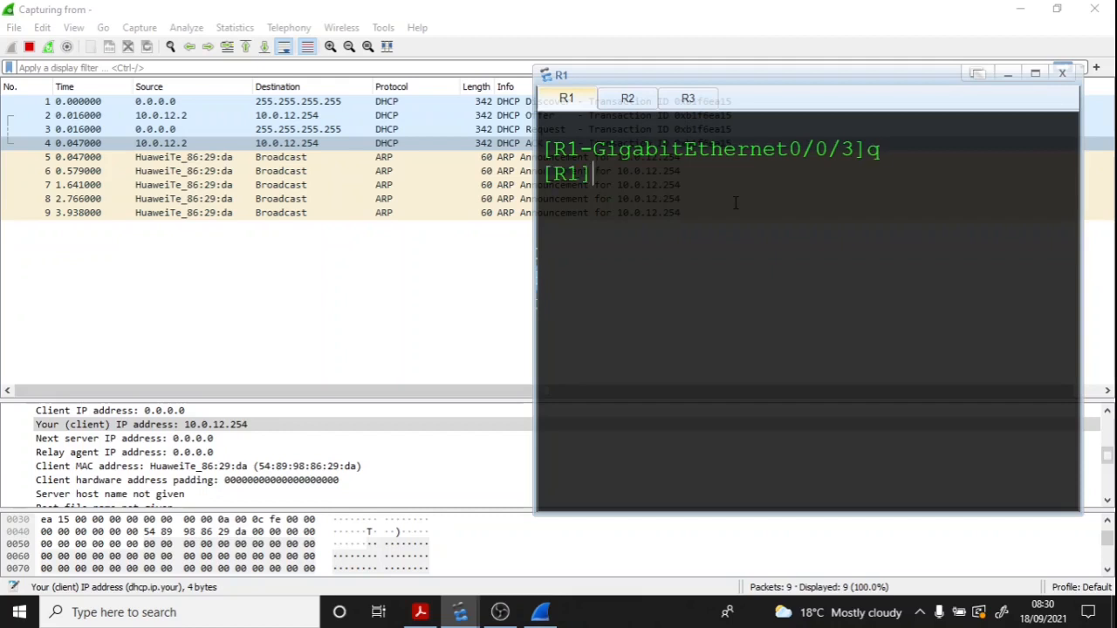
# Step: List R1's interface addresses with "disp ip int br" and examine the GigabitEthernet0/0/3 entry in the maximized console
pyautogui.write('disp ip t')
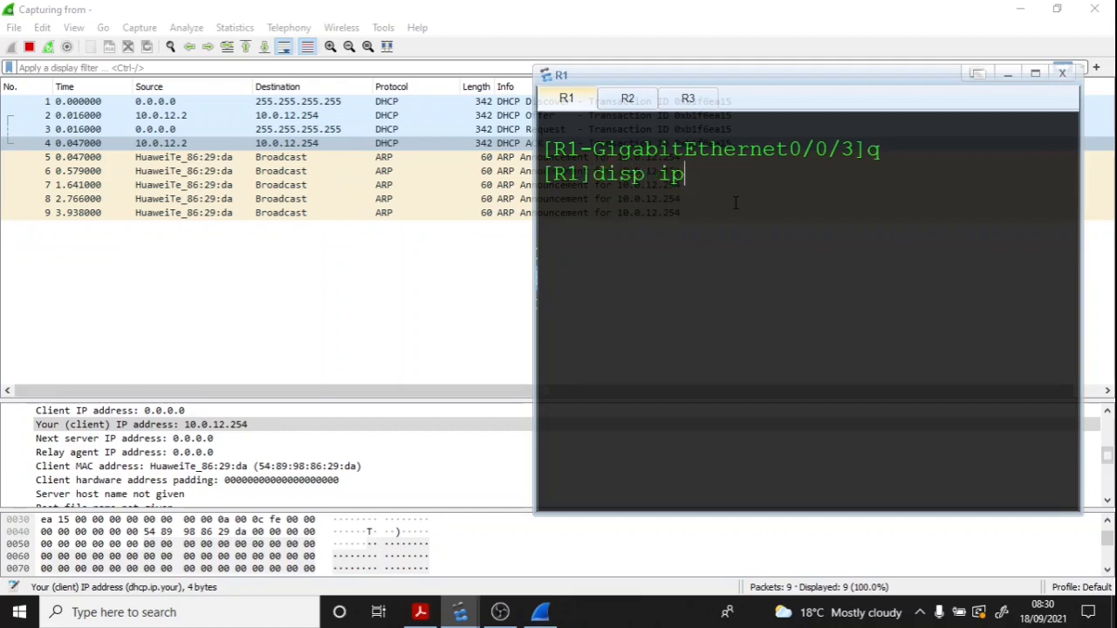
pyautogui.press('BackSpace')
pyautogui.write('int br')
pyautogui.press('Return')
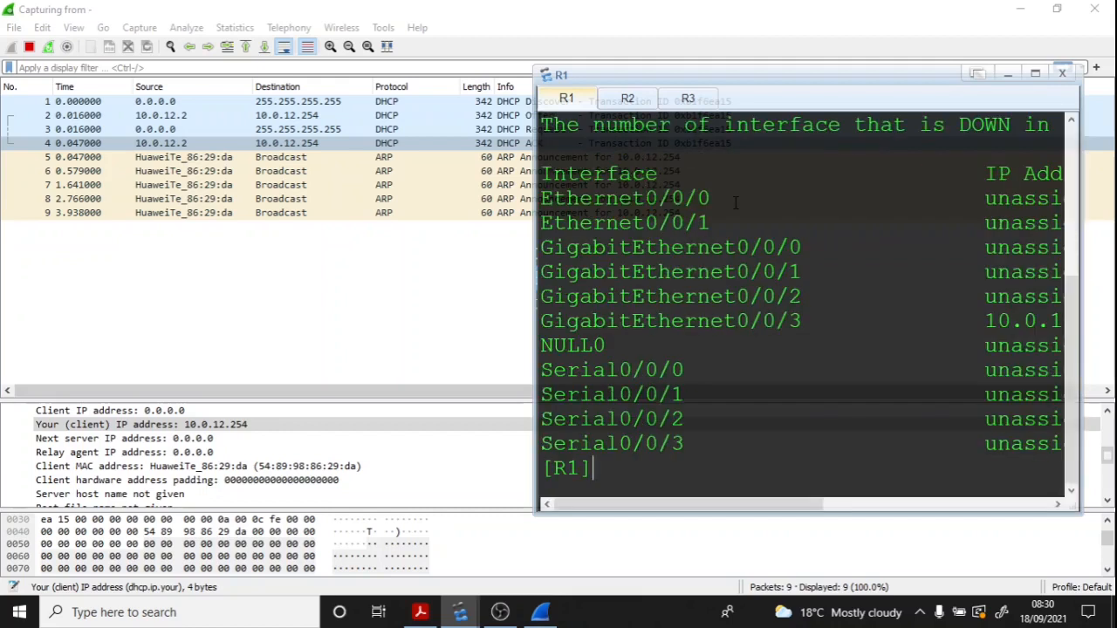
pyautogui.click(1035, 73)
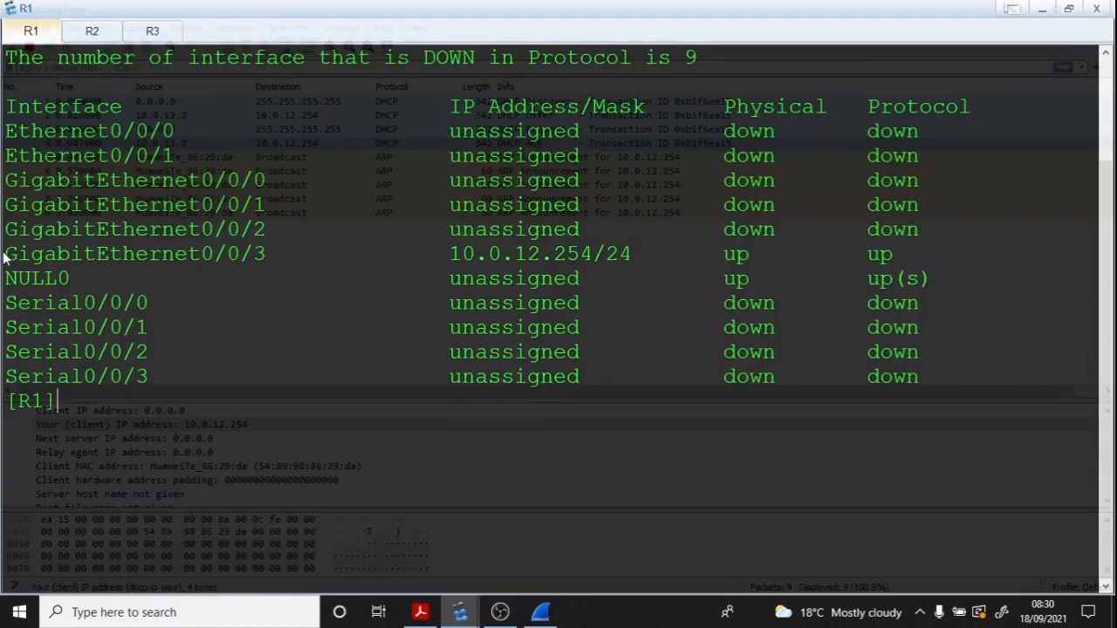
pyautogui.moveTo(5, 253); pyautogui.dragTo(972, 253)
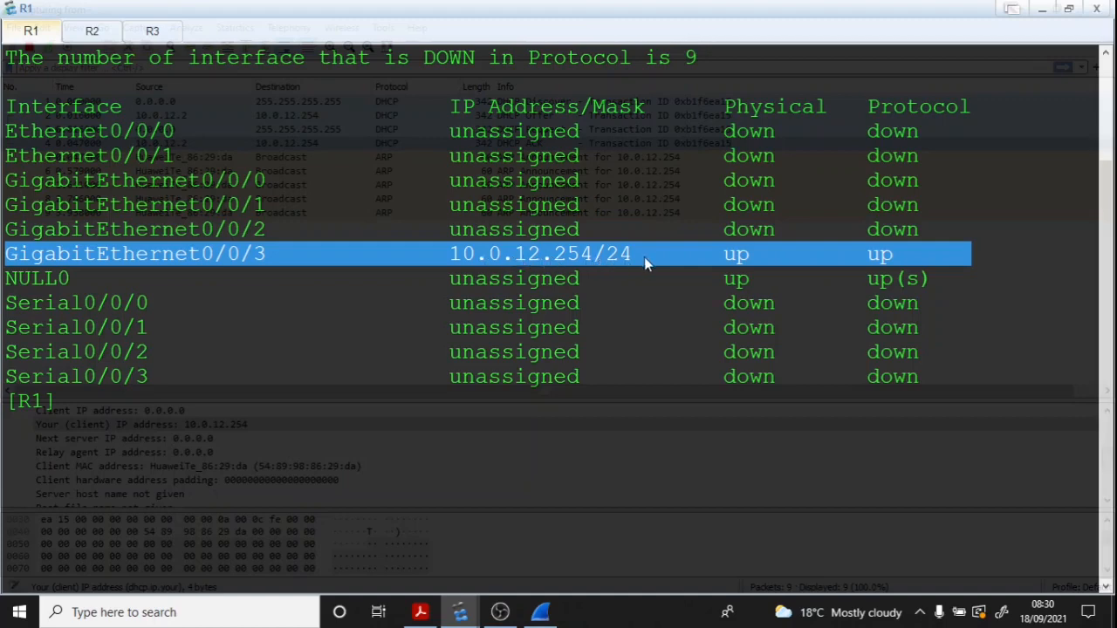
pyautogui.click(416, 318)
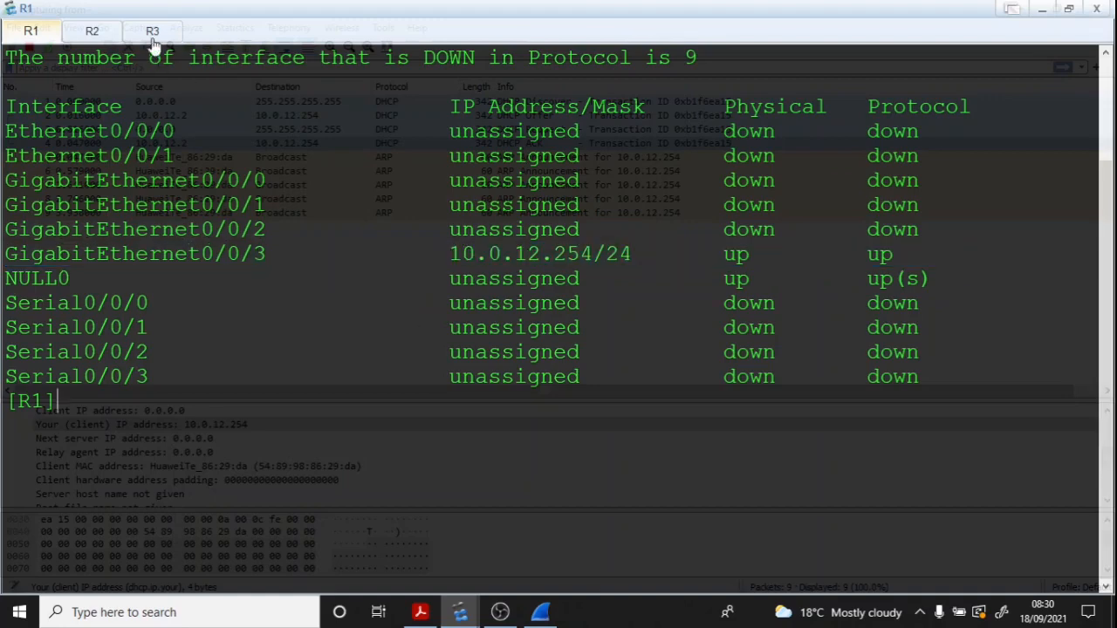
# Step: Minimize R1's console, then stop the Wireshark capture and quit without saving the packets
pyautogui.click(1041, 8)
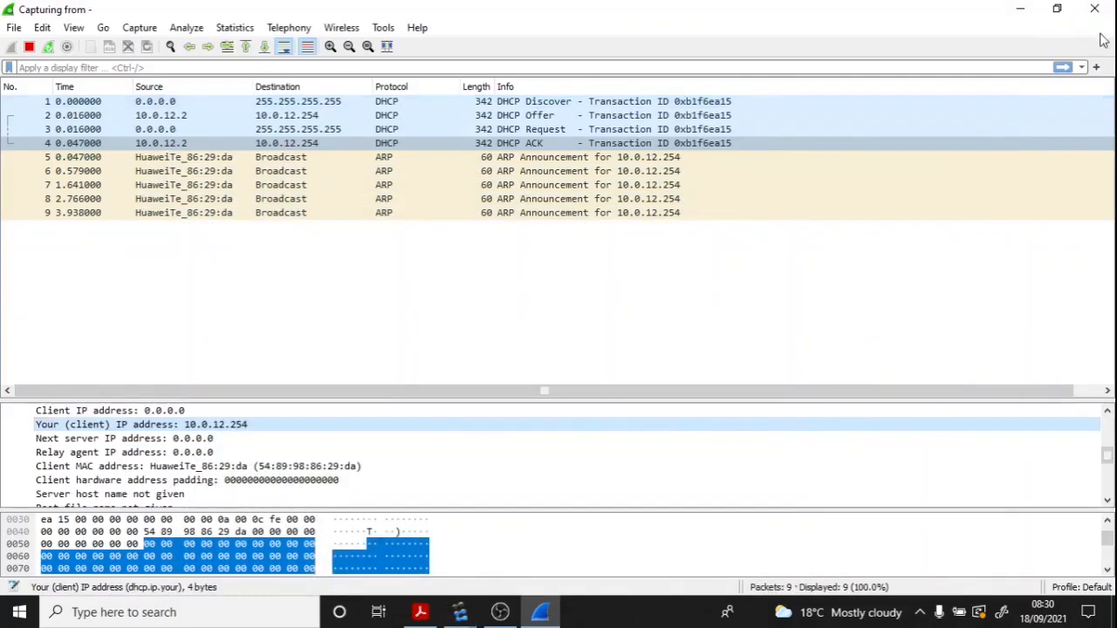
pyautogui.click(1095, 8)
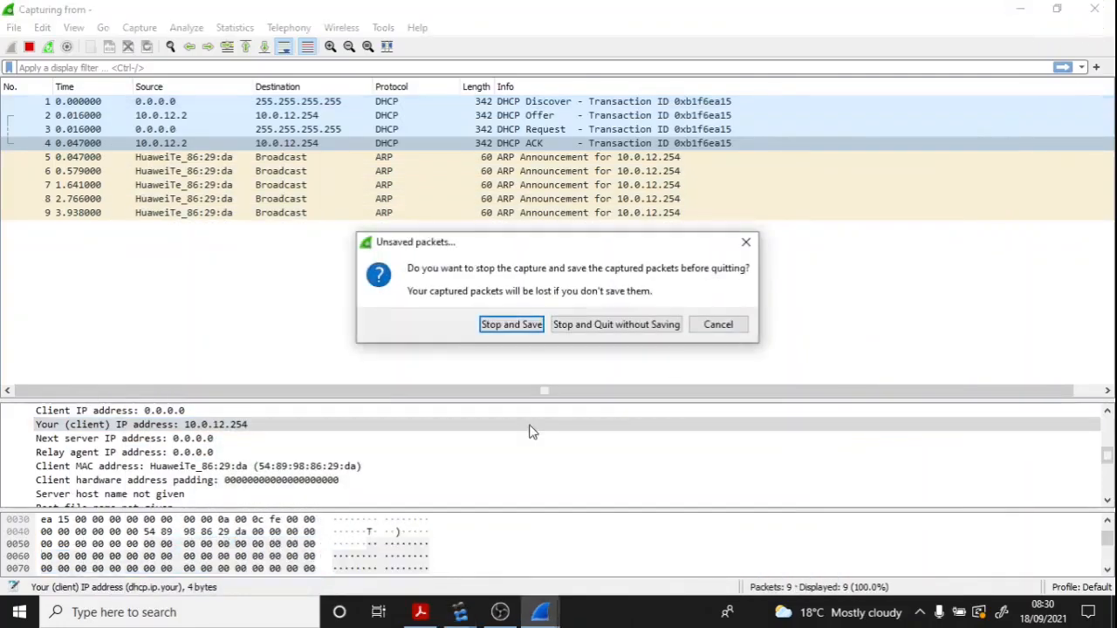
pyautogui.click(621, 323)
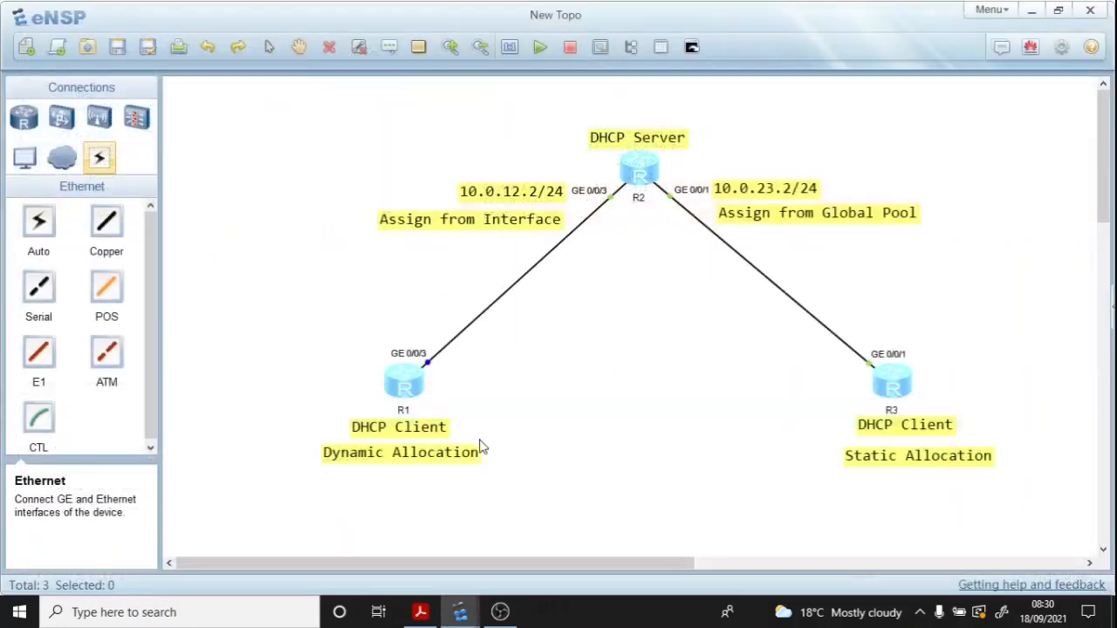
# Step: Start a packet capture on R3's GE 0/0/1, then bring up R3's console and clear its screen
pyautogui.rightClick(867, 362)
pyautogui.click(880, 397)
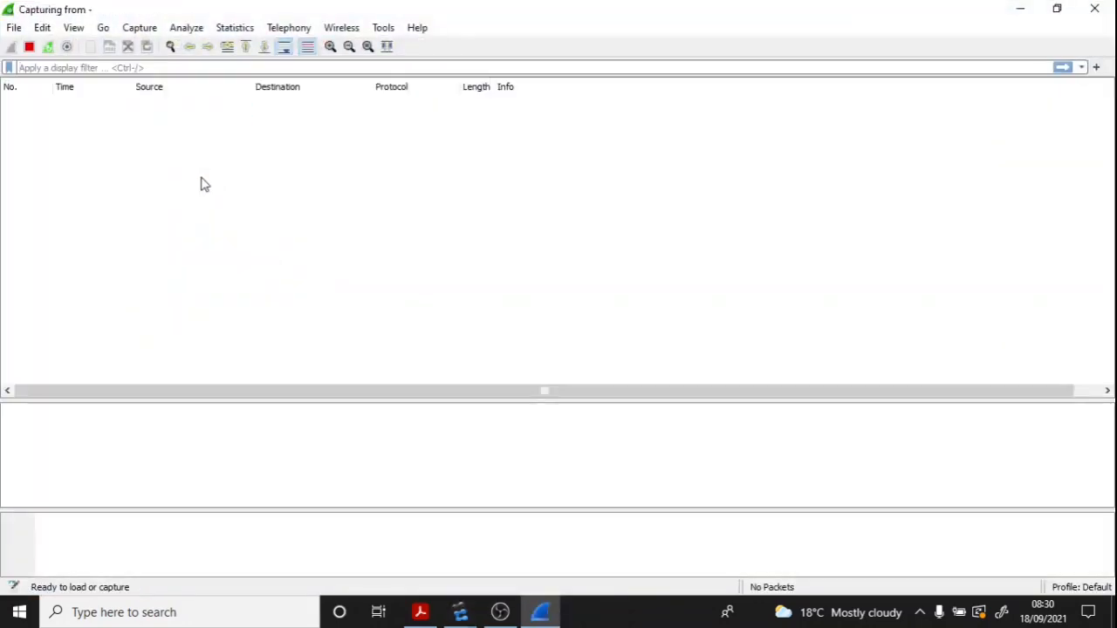
pyautogui.moveTo(460, 611)
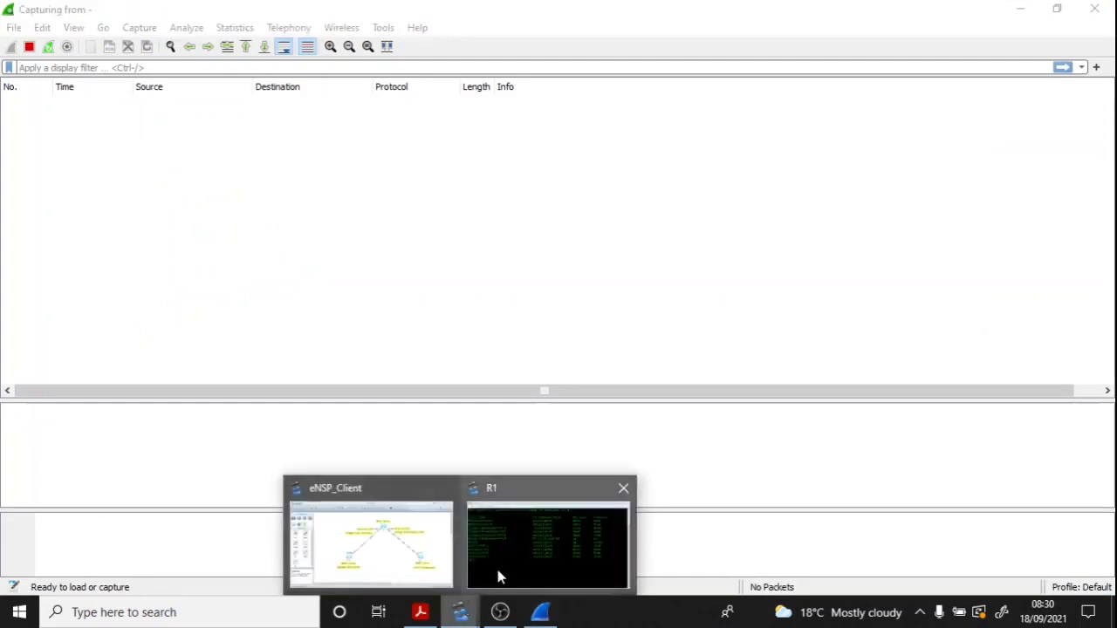
pyautogui.click(542, 546)
pyautogui.click(166, 33)
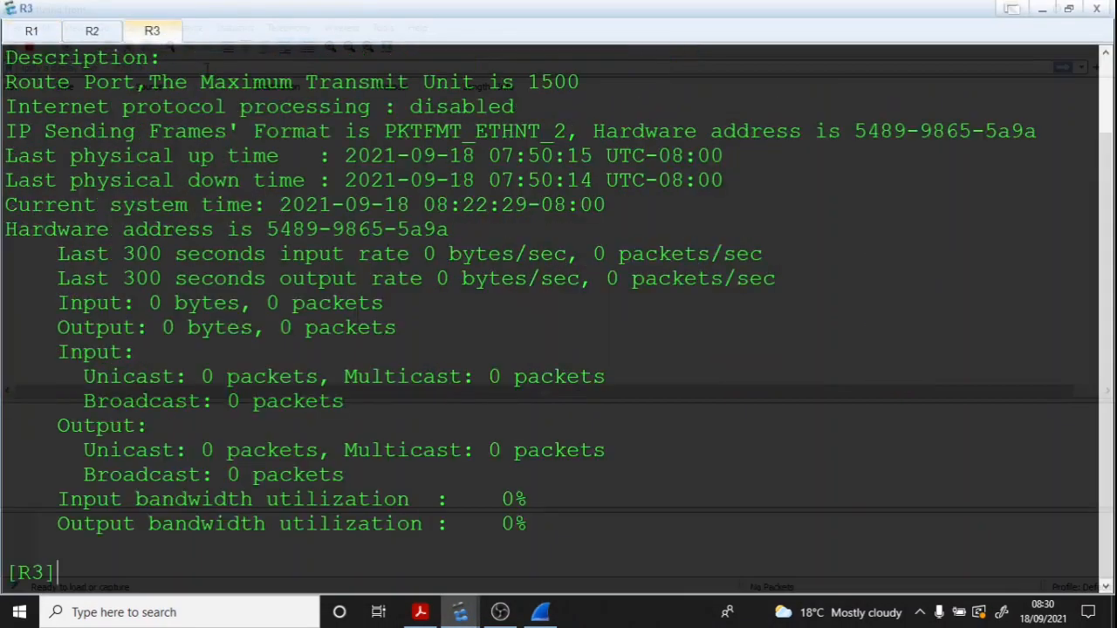
pyautogui.rightClick(247, 118)
pyautogui.click(280, 162)
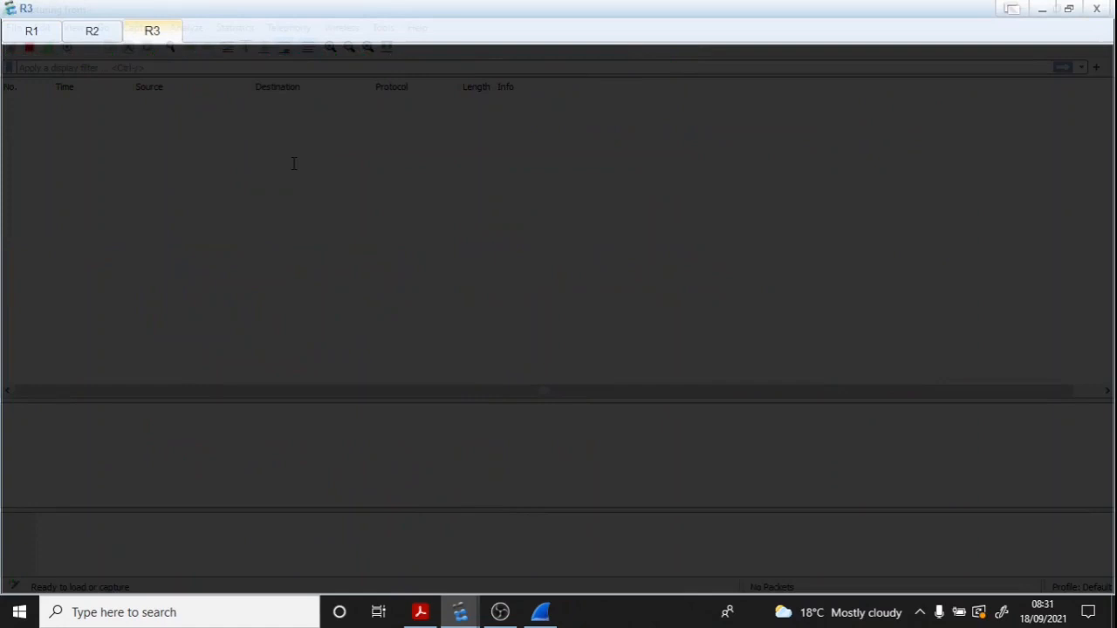
# Step: Make R3's GigabitEthernet0/0/1 a DHCP client with "ip add dhcp-alloc", shrinking the console window so the capture stays in view
pyautogui.write('int g 0/0/1')
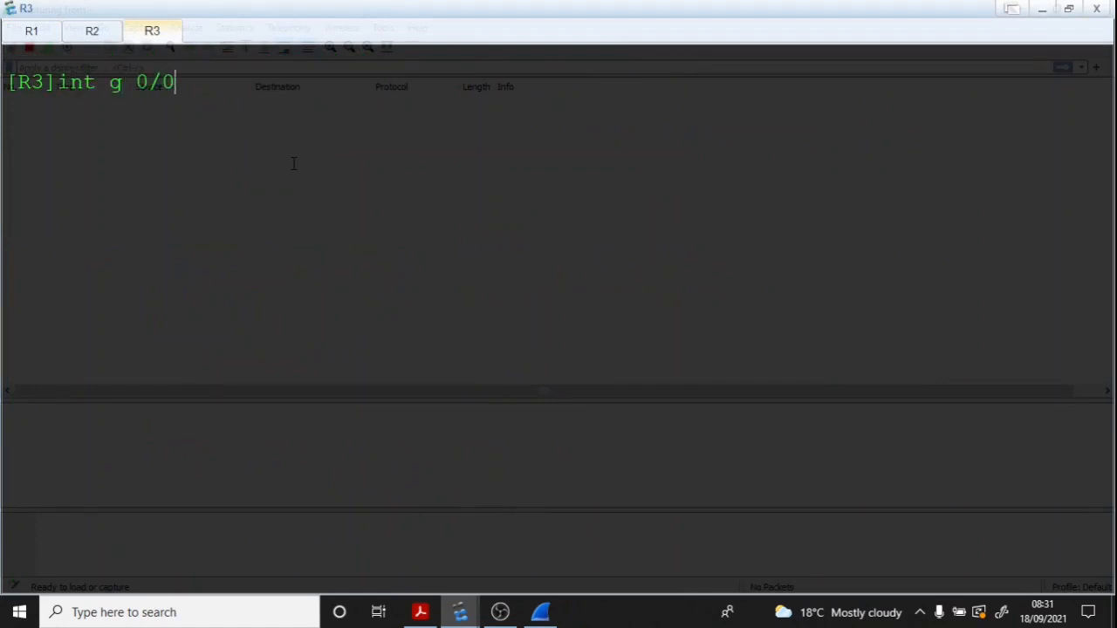
pyautogui.press('Return')
pyautogui.write('ip add d')
pyautogui.press('Tab')
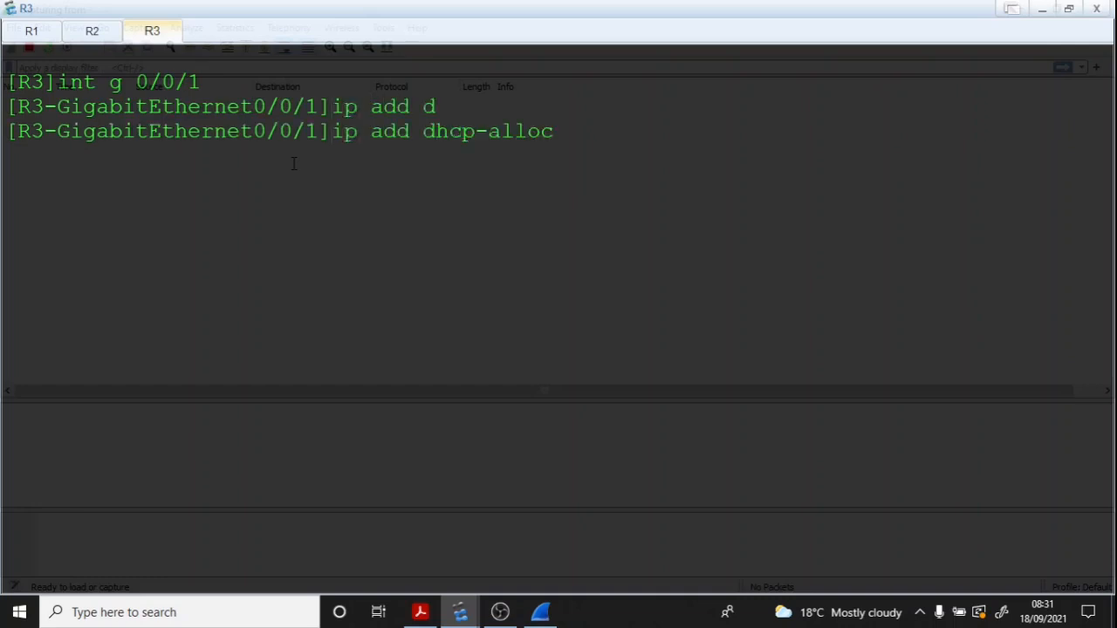
pyautogui.click(1069, 9)
pyautogui.press('Return')
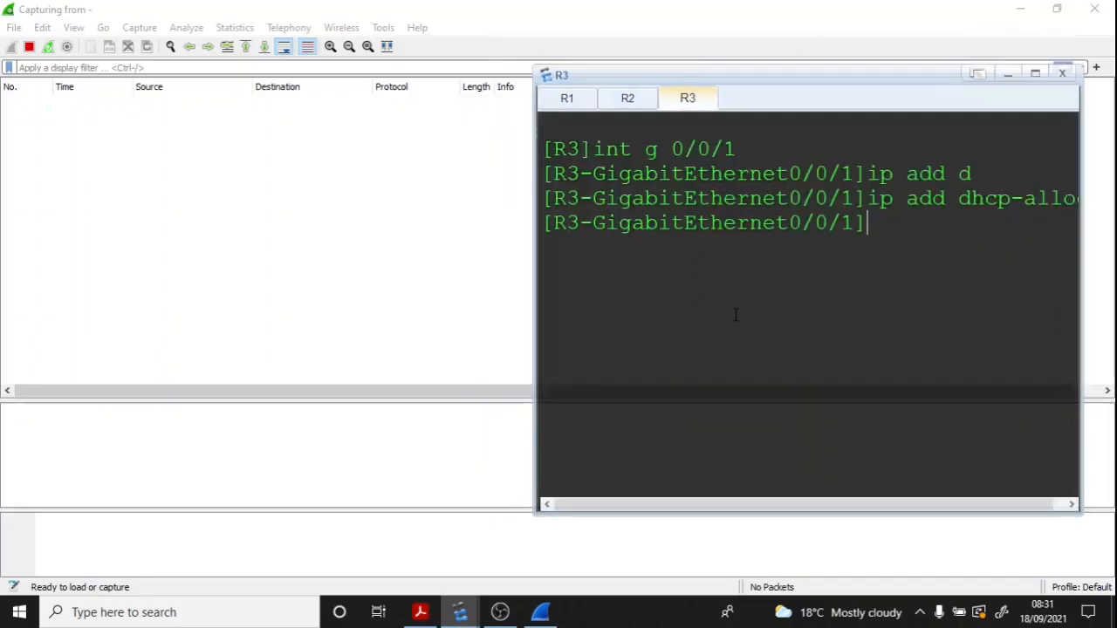
# Step: Bring the Wireshark capture forward and go through its ARP announcements and the DHCP Offer, Request and ACK packets
pyautogui.click(145, 262)
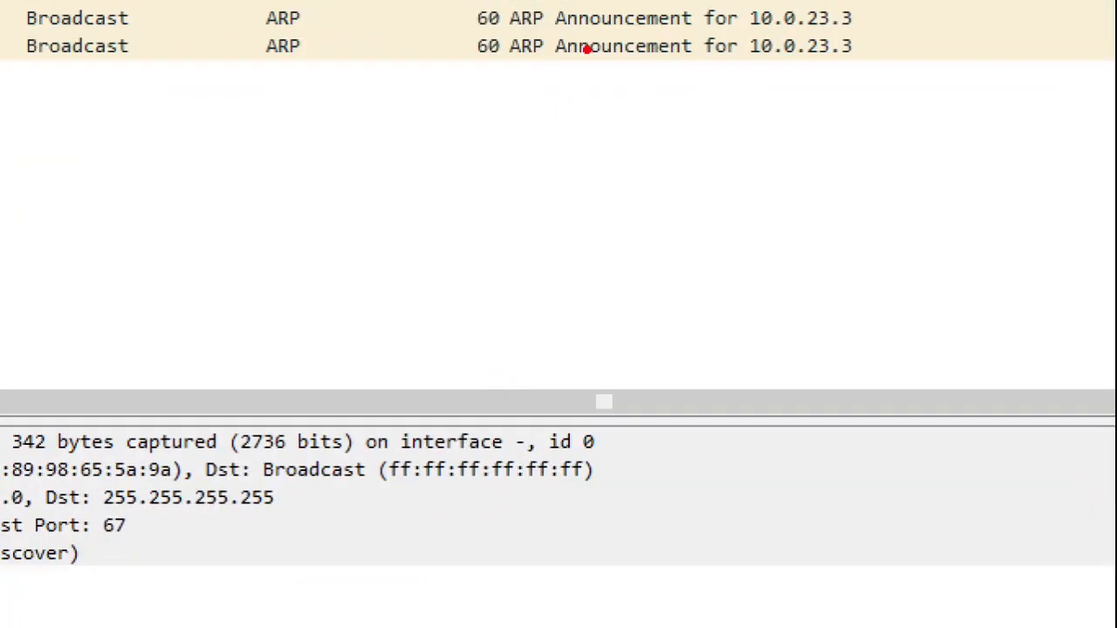
pyautogui.moveTo(587, 49); pyautogui.dragTo(541, 199)
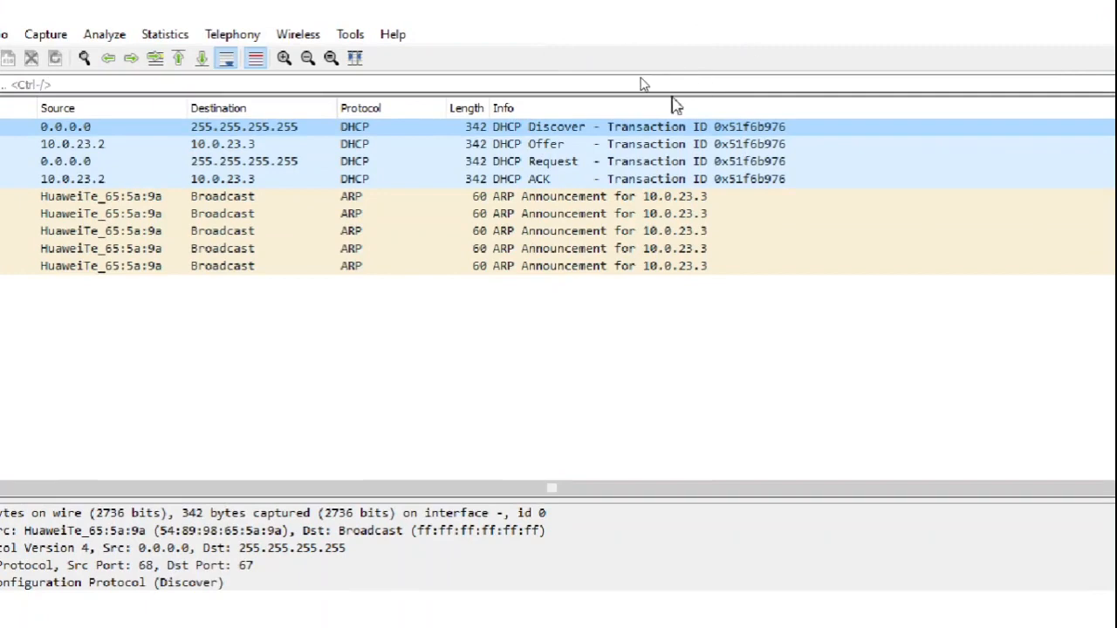
pyautogui.click(529, 144)
pyautogui.click(530, 162)
pyautogui.click(532, 179)
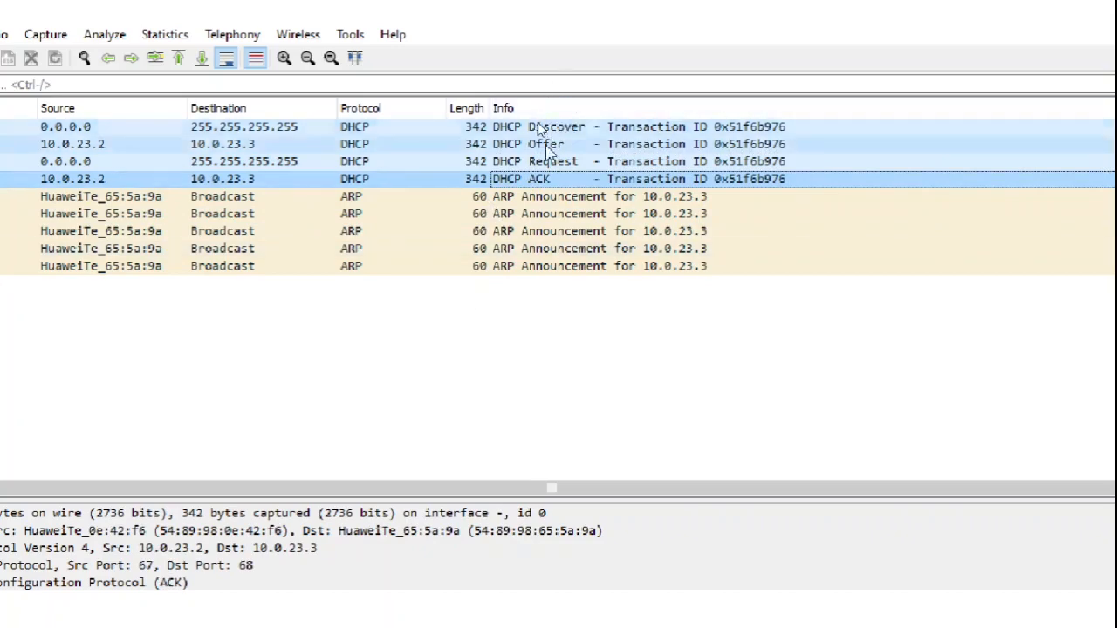
# Step: Expand the DHCP Offer packet's Dynamic Host Configuration Protocol details and examine the "Your (client) IP address" field
pyautogui.click(544, 145)
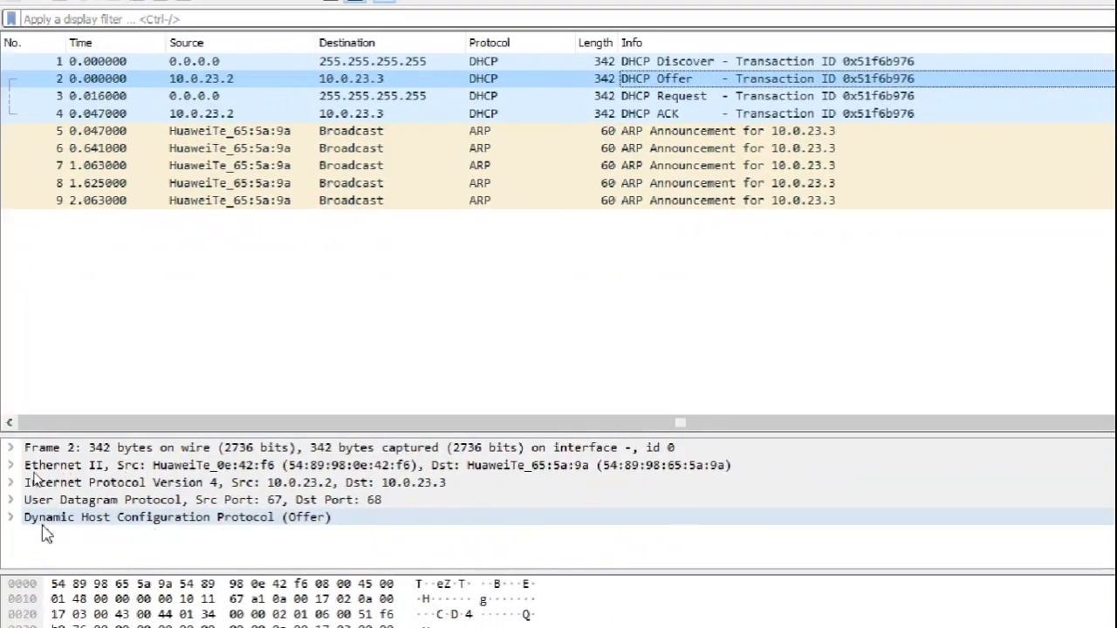
pyautogui.click(11, 517)
pyautogui.scroll(-3, 236, 519)
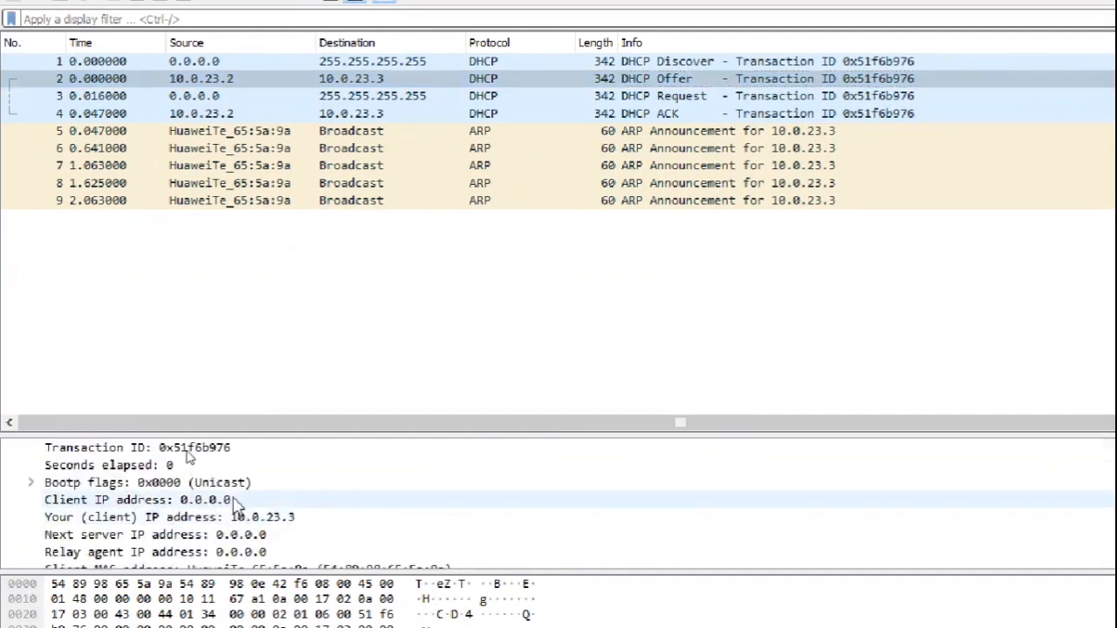
pyautogui.scroll(-1, 270, 515)
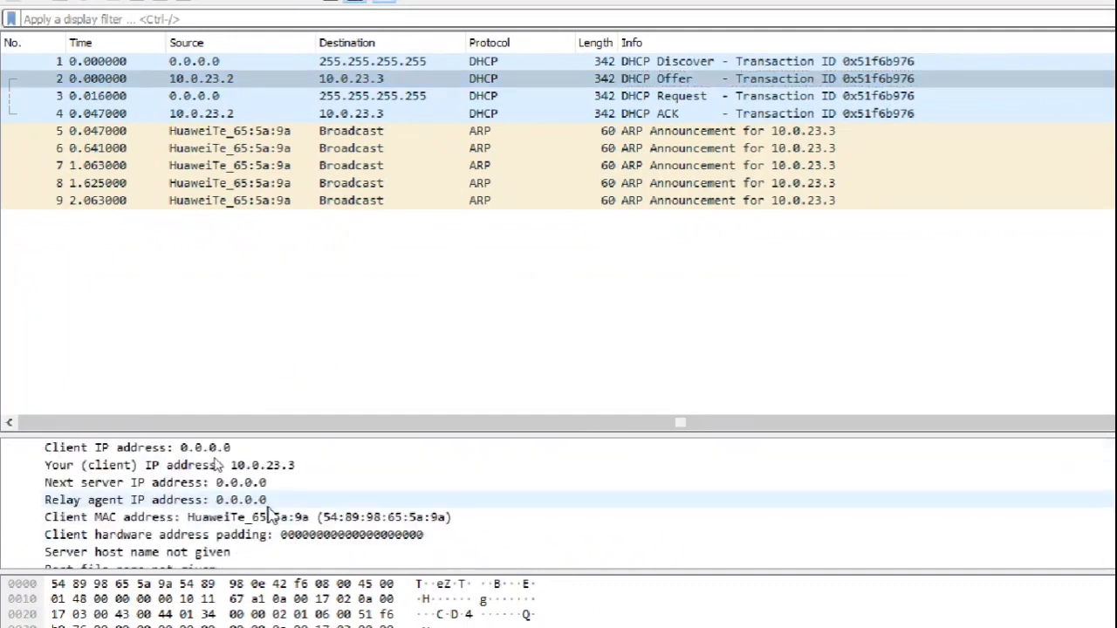
pyautogui.click(264, 467)
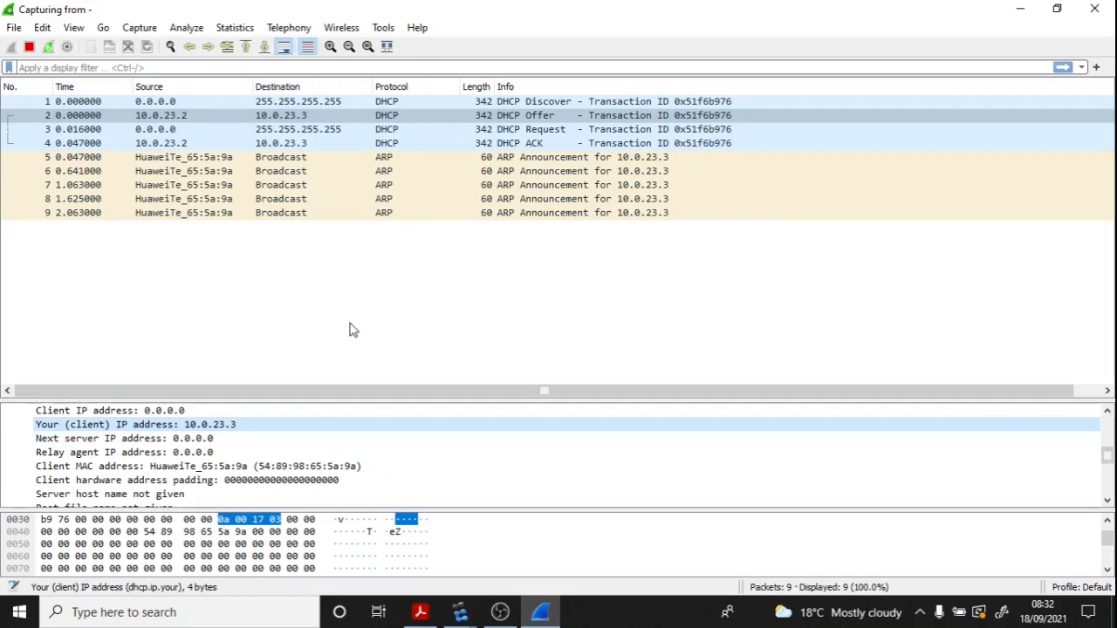
pyautogui.click(438, 339)
# Step: Return to R3's console, maximize it and quit the interface view to the system view with "q"
pyautogui.click(456, 613)
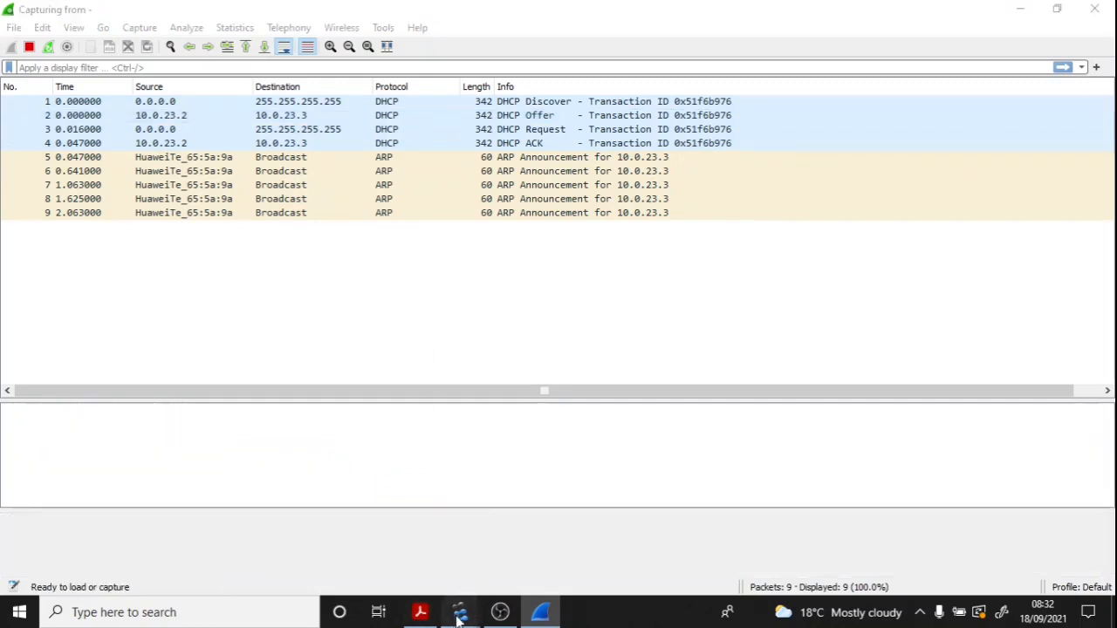
pyautogui.click(512, 563)
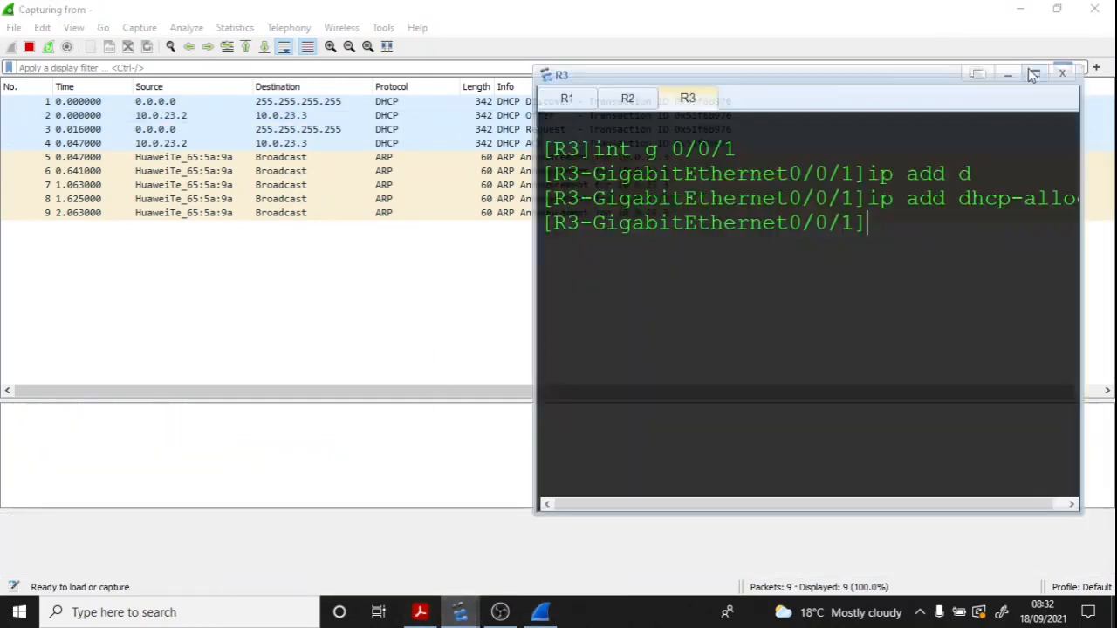
pyautogui.click(460, 611)
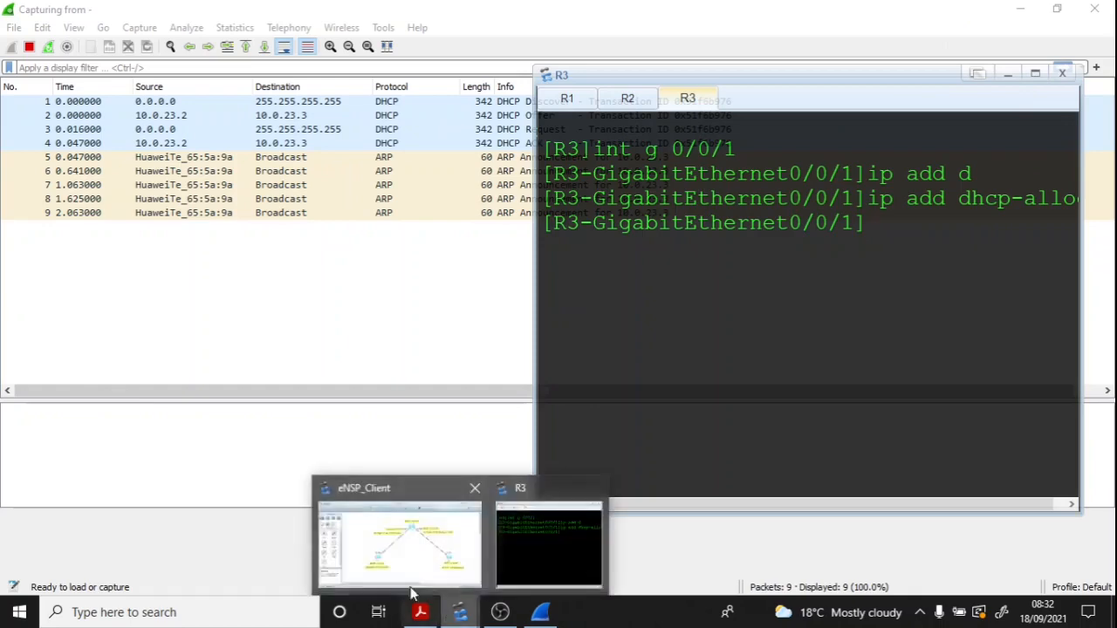
pyautogui.click(458, 526)
pyautogui.click(460, 612)
pyautogui.click(576, 518)
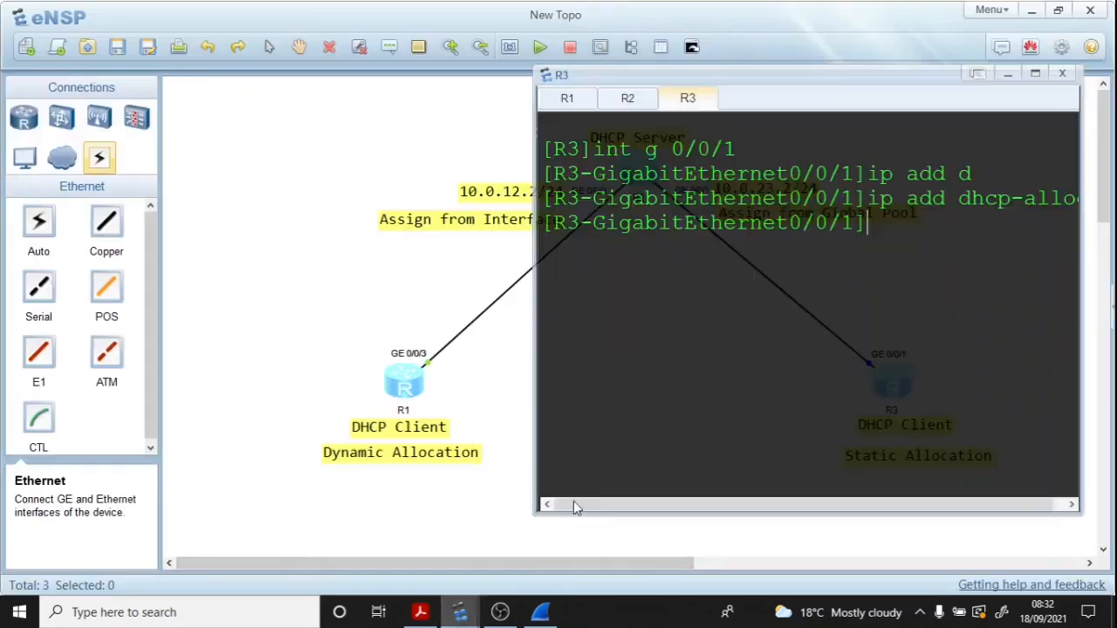
pyautogui.click(1035, 74)
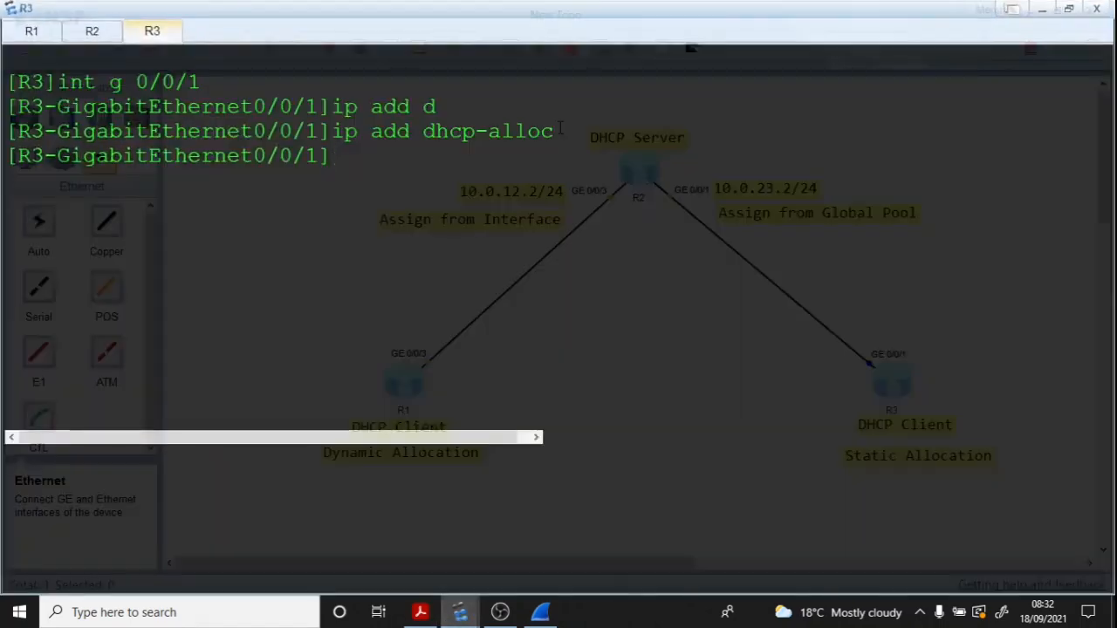
pyautogui.write('q')
pyautogui.press('Return')
pyautogui.press('Return')
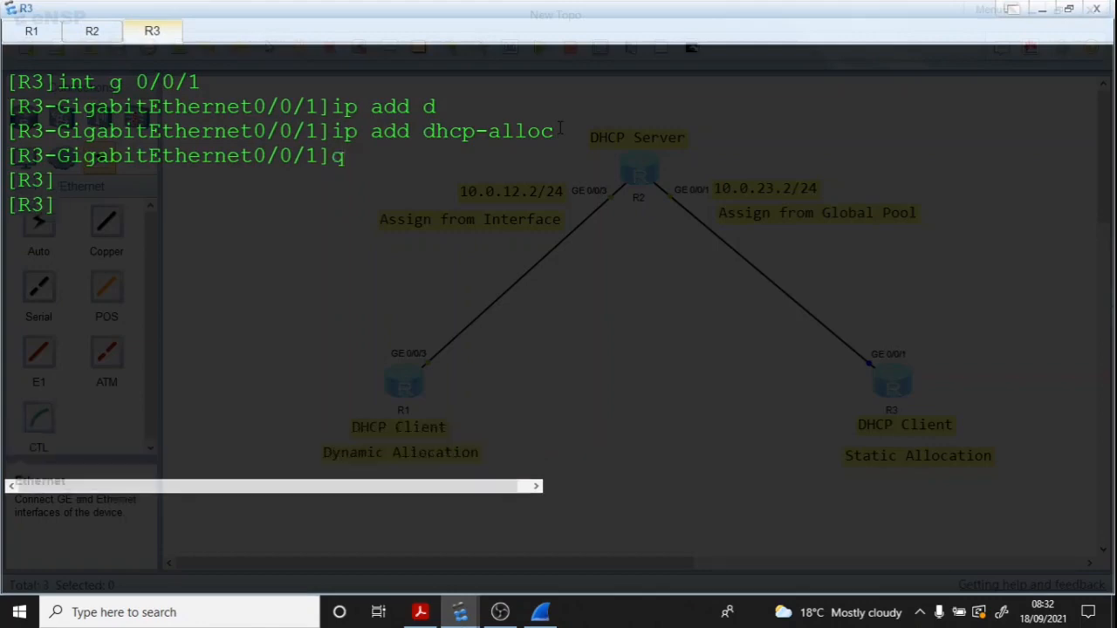
# Step: List R3's interface addresses with "disp ip int br" and highlight the GigabitEthernet0/0/1 entry
pyautogui.write('disp ip int br')
pyautogui.press('Return')
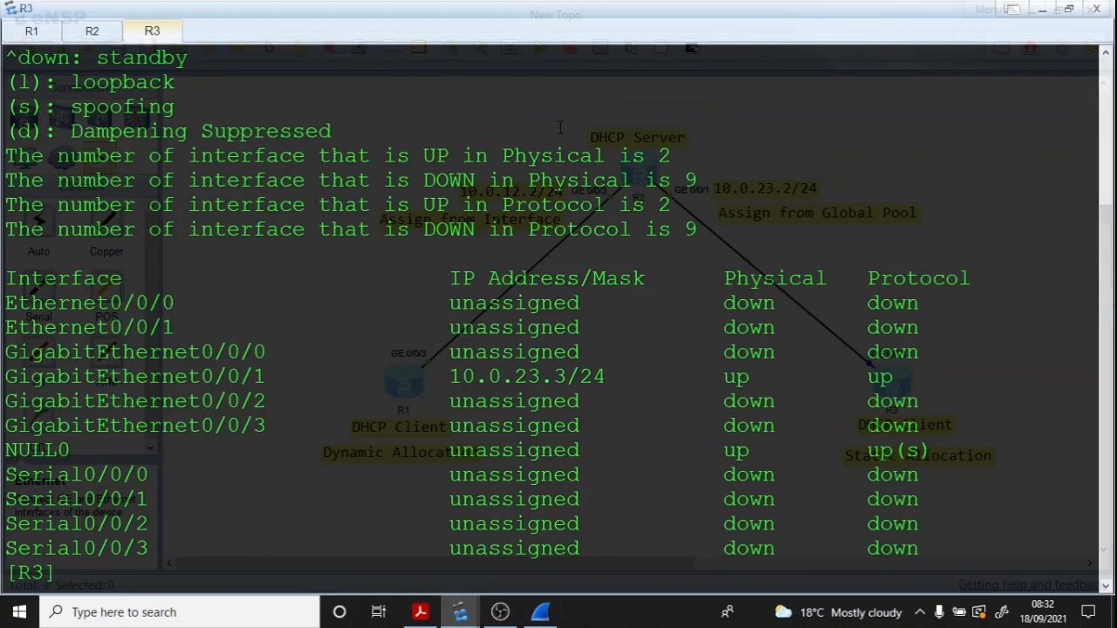
pyautogui.moveTo(16, 376); pyautogui.dragTo(958, 376)
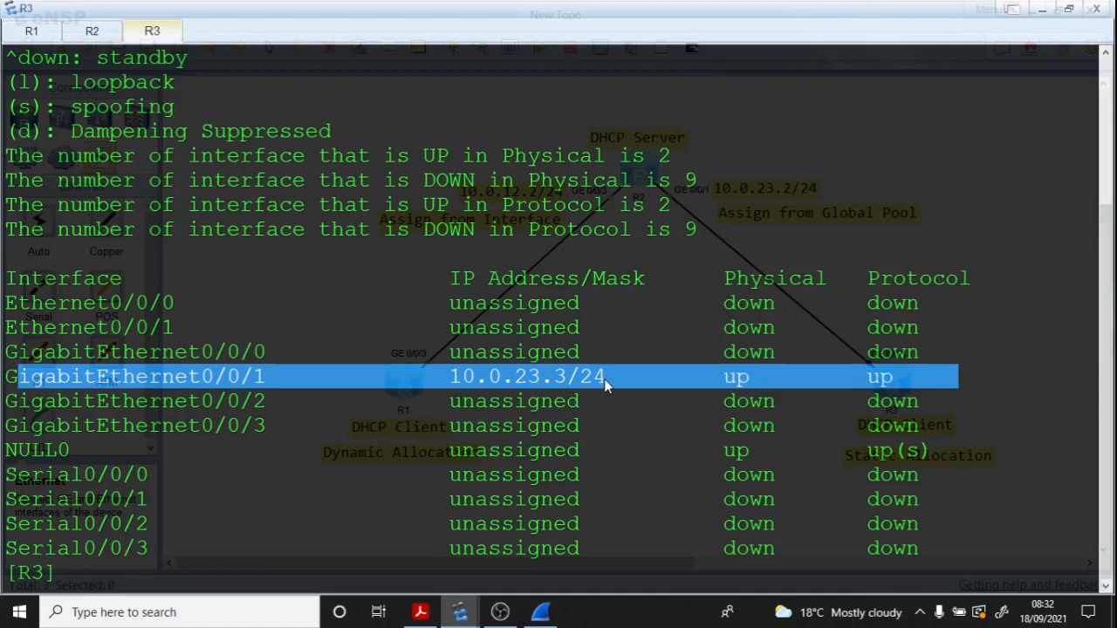
# Step: Clear R3's console and display its routing table with "disp ip routing-table"
pyautogui.rightClick(161, 150)
pyautogui.click(212, 194)
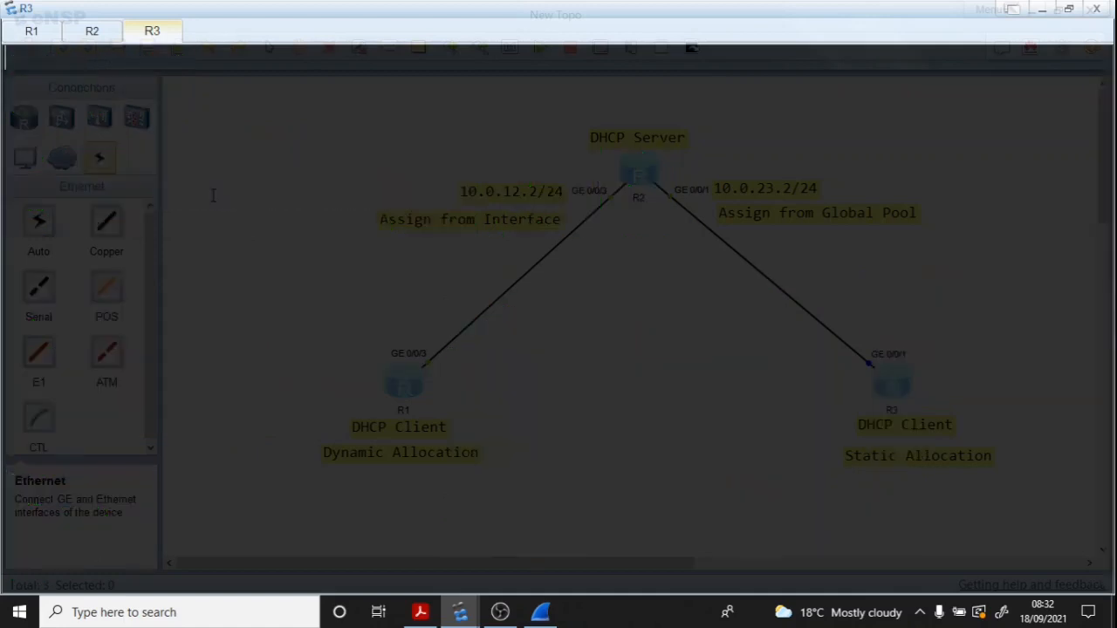
pyautogui.write('ip')
pyautogui.press('BackSpace')
pyautogui.write('disp ip i')
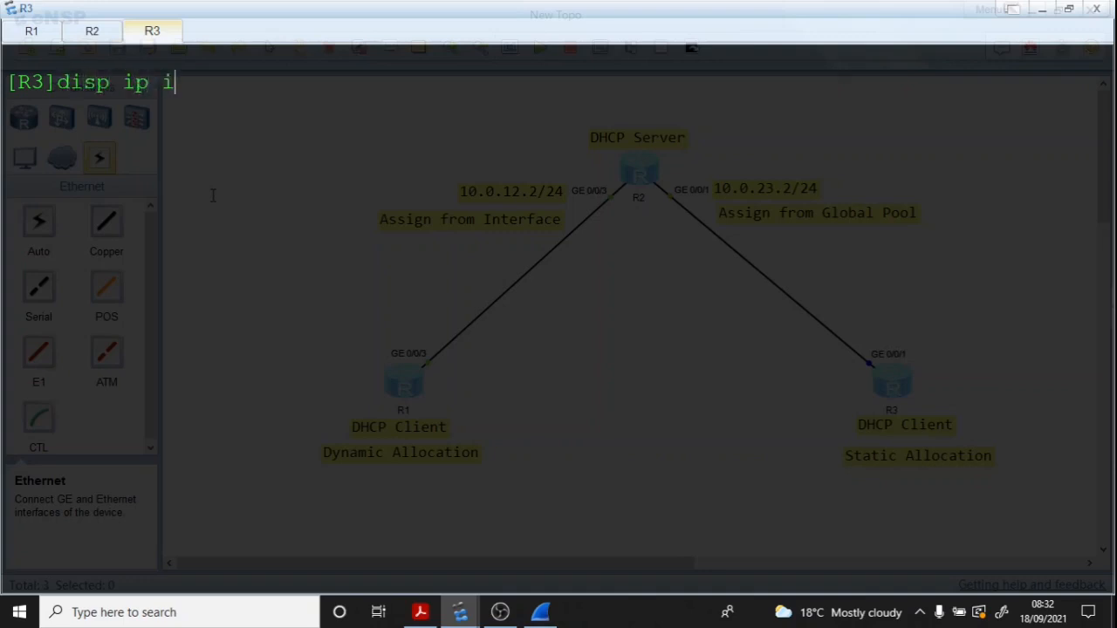
pyautogui.write('nt br')
pyautogui.press('BackSpace')
pyautogui.press('BackSpace')
pyautogui.press('BackSpace')
pyautogui.press('BackSpace')
pyautogui.press('BackSpace')
pyautogui.write('rou')
pyautogui.press('Tab')
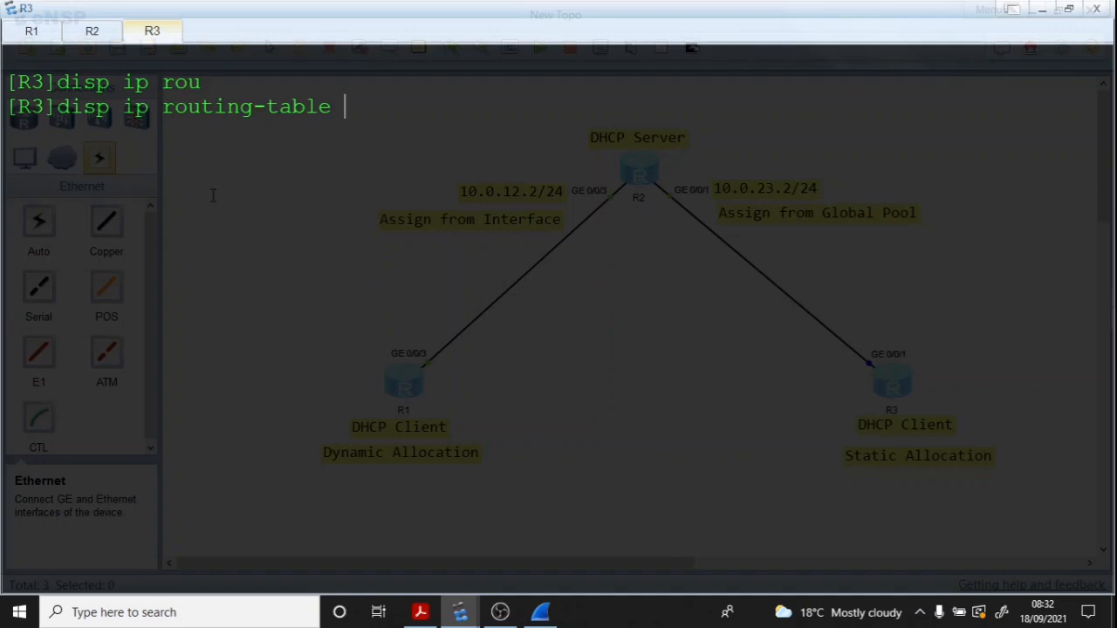
pyautogui.press('Return')
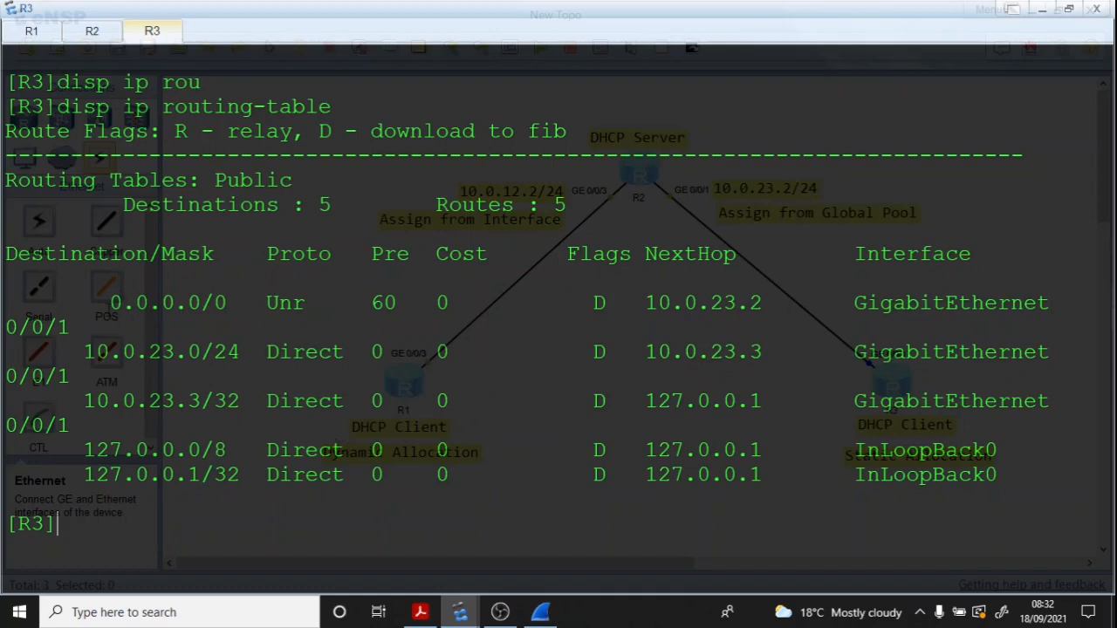
# Step: Examine the 0.0.0.0/0 default route in R3's routing table, highlighting its destination, its next hop and the whole entry
pyautogui.moveTo(110, 303); pyautogui.dragTo(228, 302)
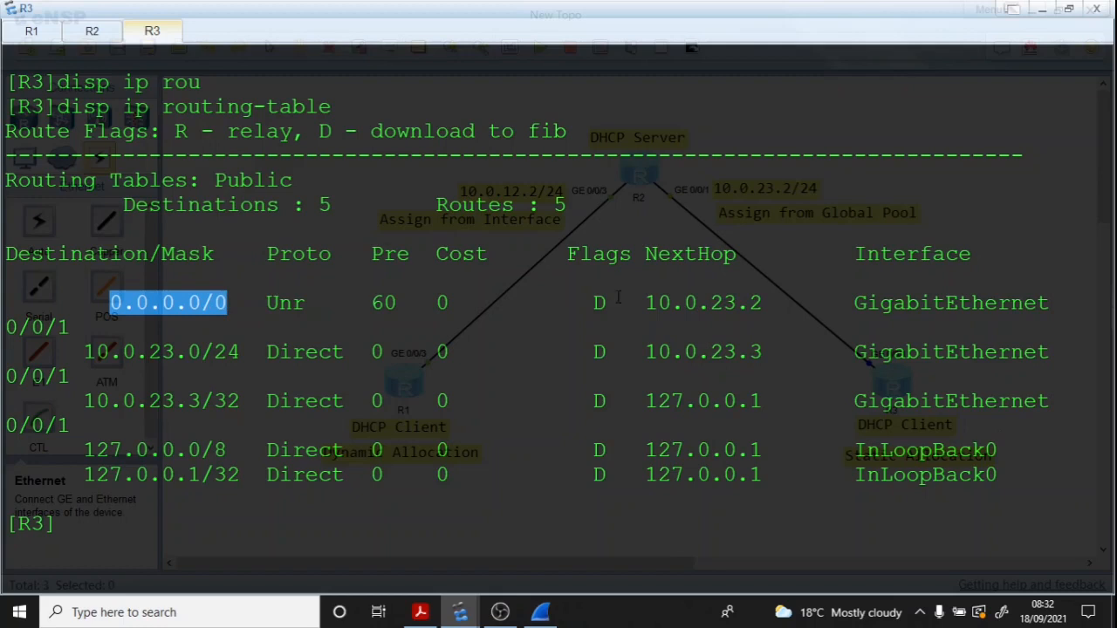
pyautogui.moveTo(643, 304); pyautogui.dragTo(770, 306)
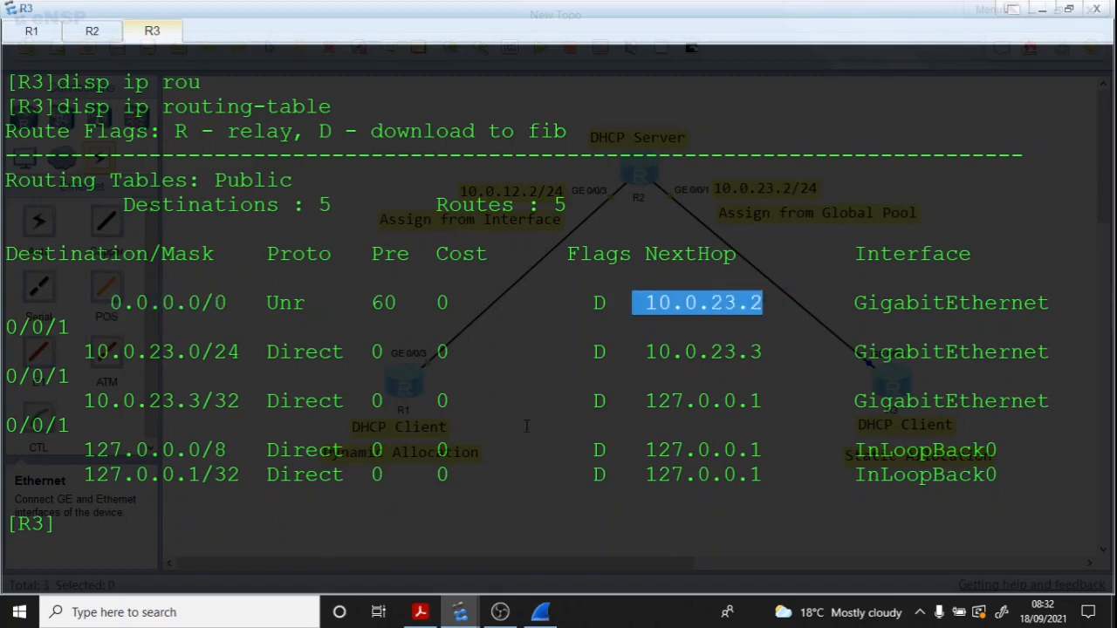
pyautogui.moveTo(110, 303); pyautogui.dragTo(228, 303)
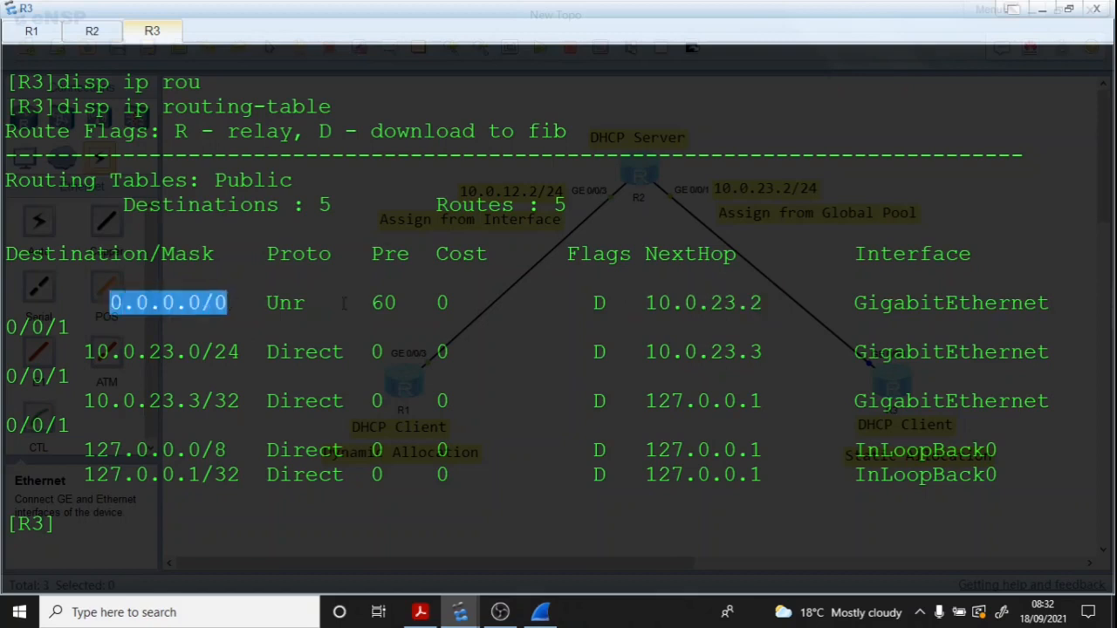
pyautogui.moveTo(645, 303); pyautogui.dragTo(788, 303)
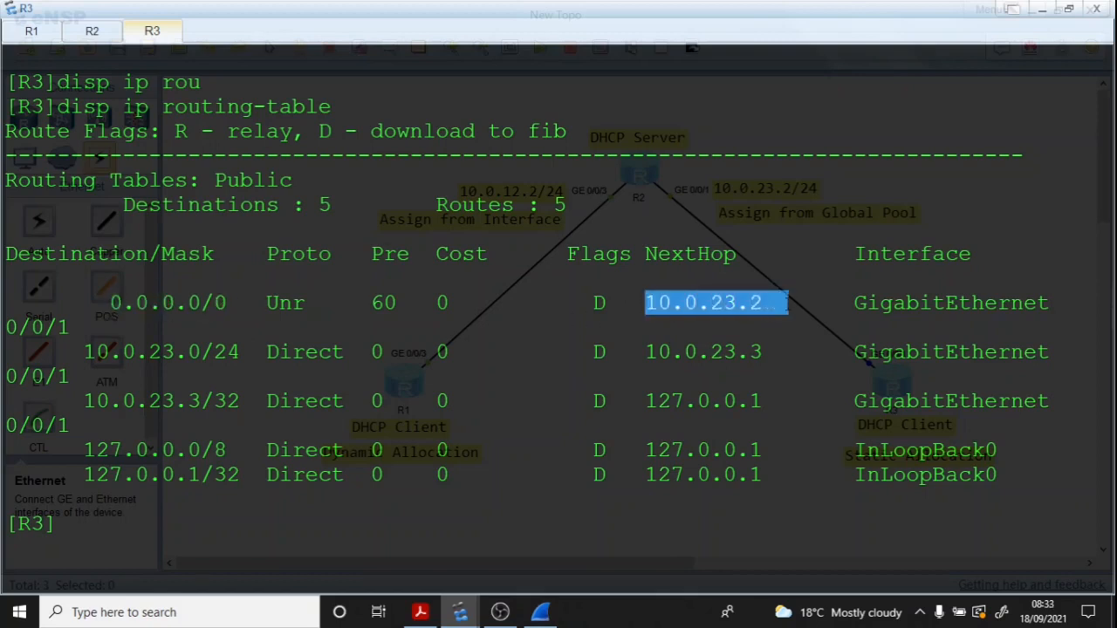
pyautogui.moveTo(110, 303); pyautogui.dragTo(1049, 303)
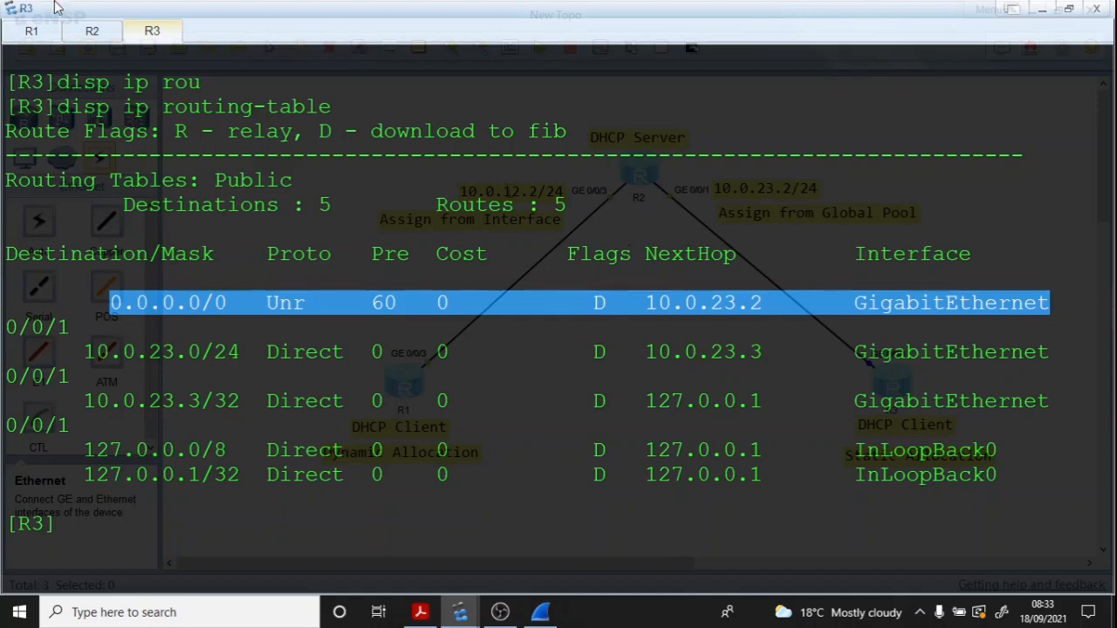
# Step: Switch to R2's console and quit the GigabitEthernet0/0/1 view to the system view with "q"
pyautogui.click(91, 32)
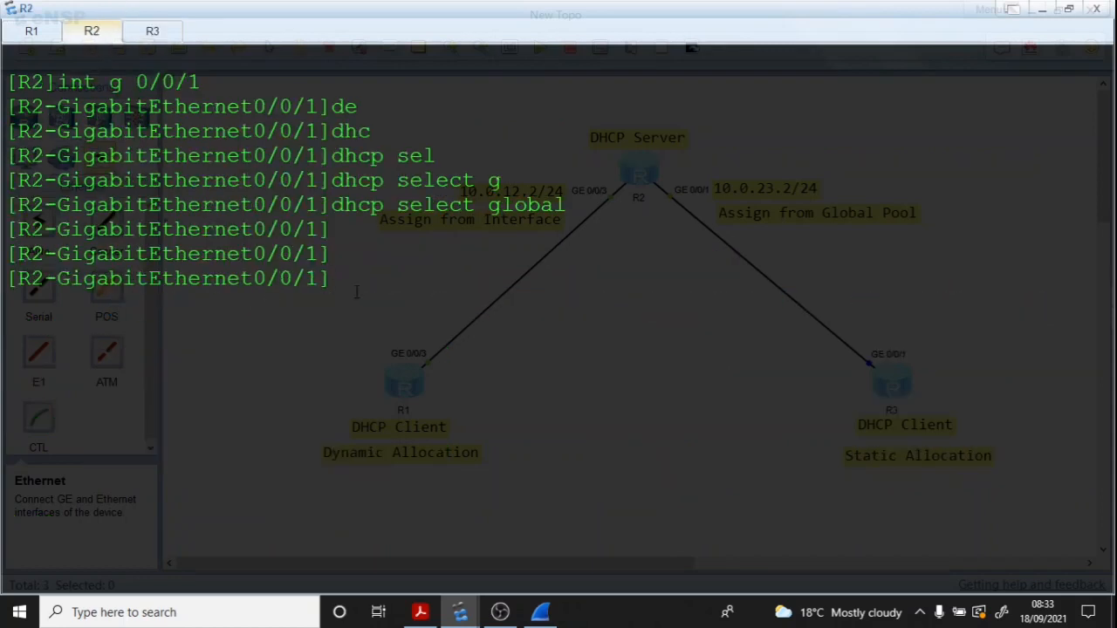
pyautogui.write('q')
pyautogui.press('Return')
pyautogui.press('Return')
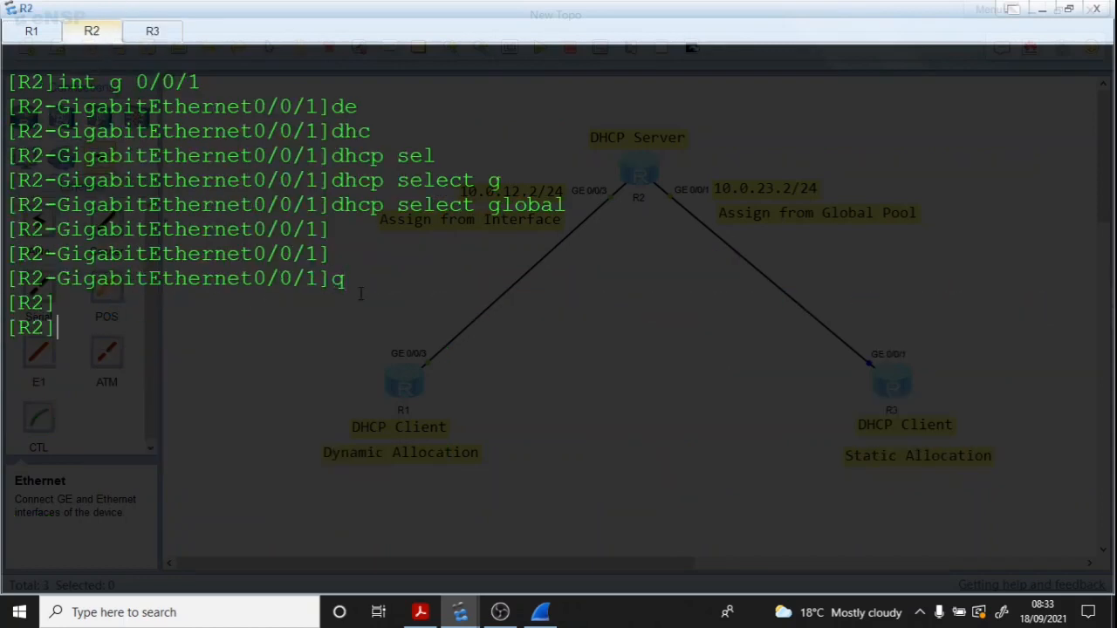
# Step: Display R2's global address pool with "disp ip pool name GlobalPool" and examine its lease, DNS, gateway and address usage
pyautogui.write('disp ip pool name Global')
pyautogui.press('BackSpace')
pyautogui.write('Pool')
pyautogui.press('Return')
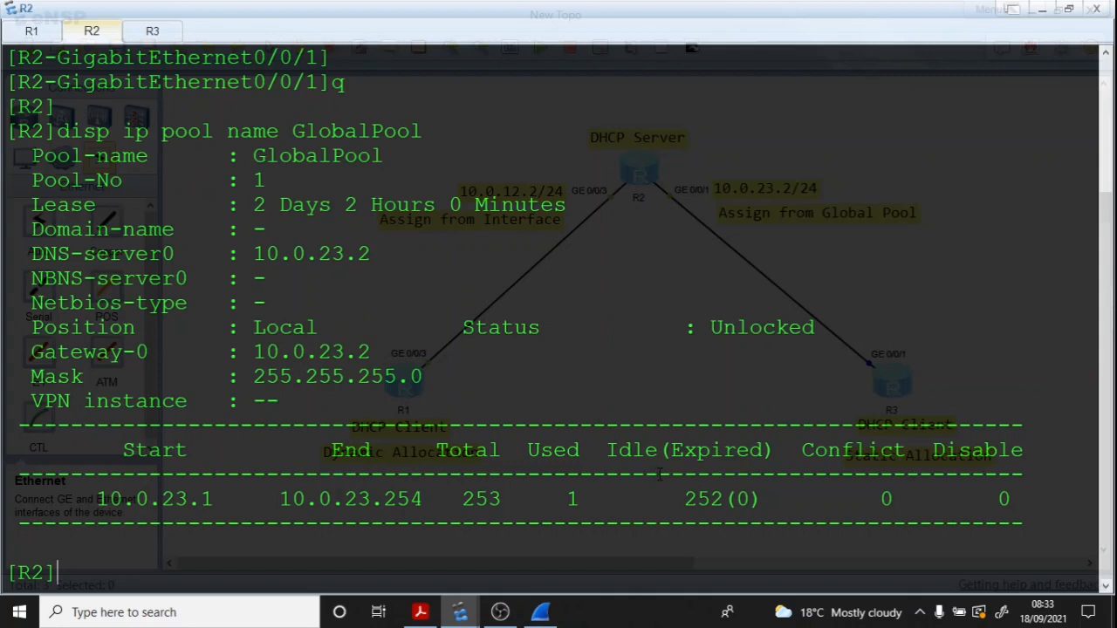
pyautogui.scroll(1, 661, 474)
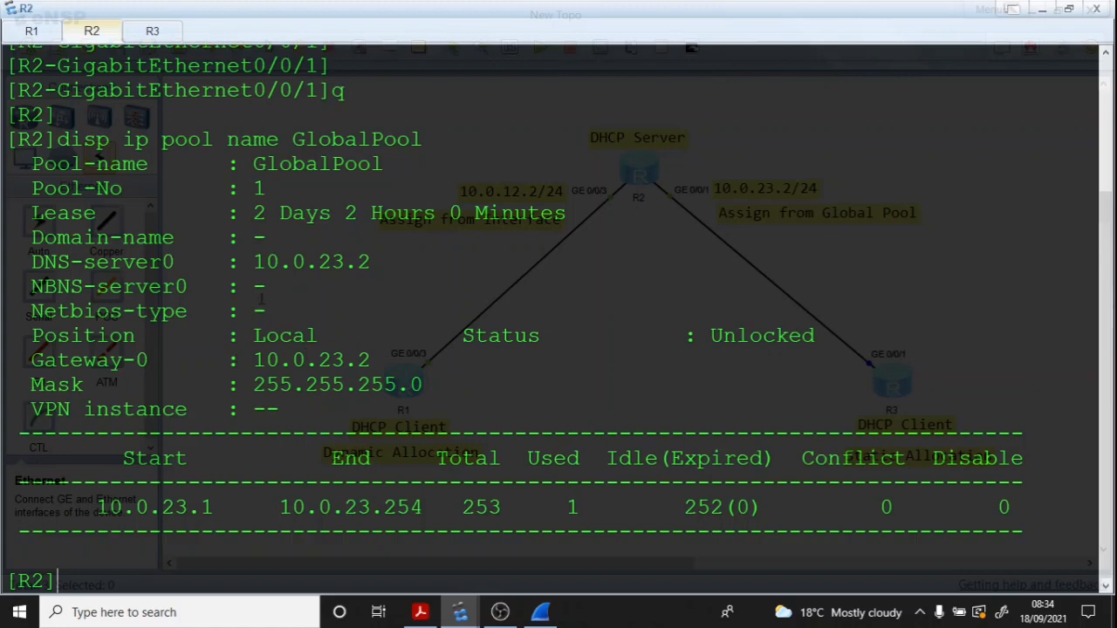
pyautogui.scroll(1, 168, 138)
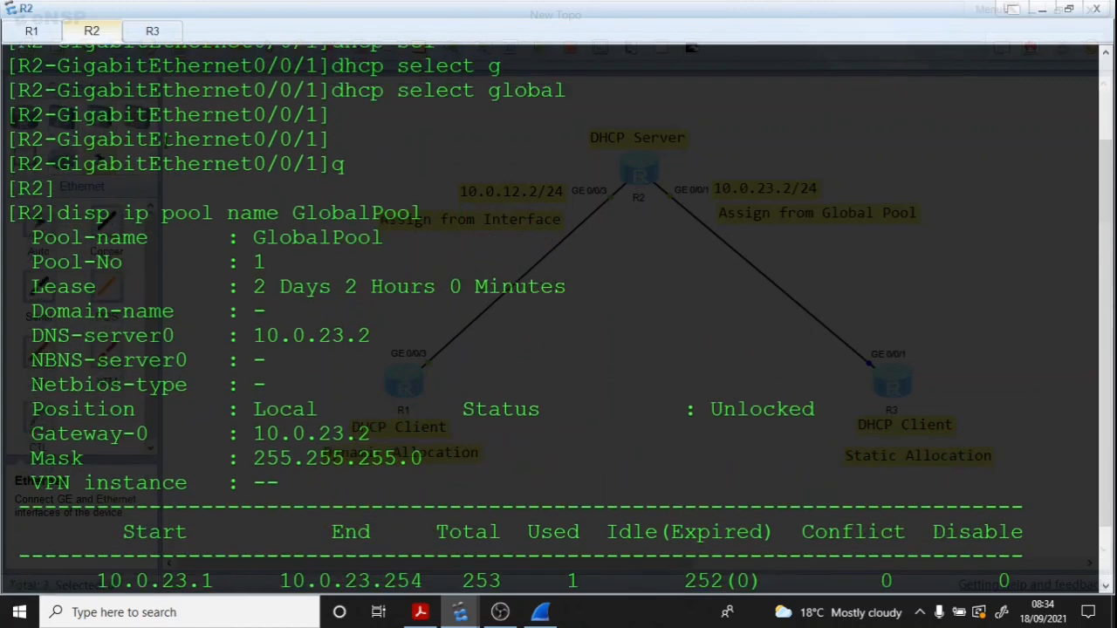
pyautogui.scroll(-1, 164, 140)
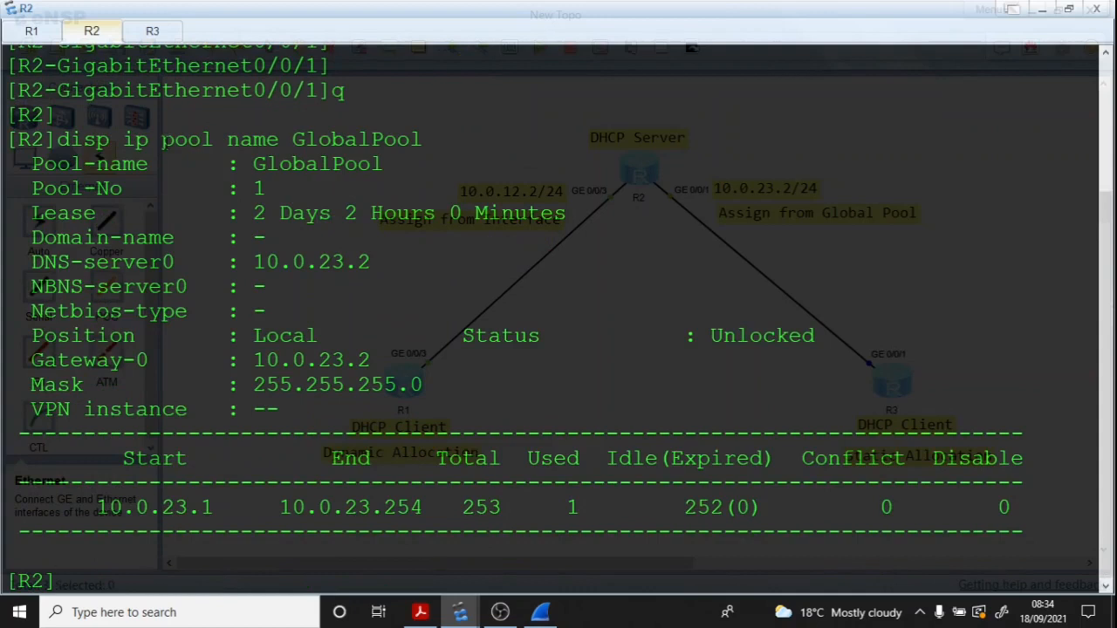